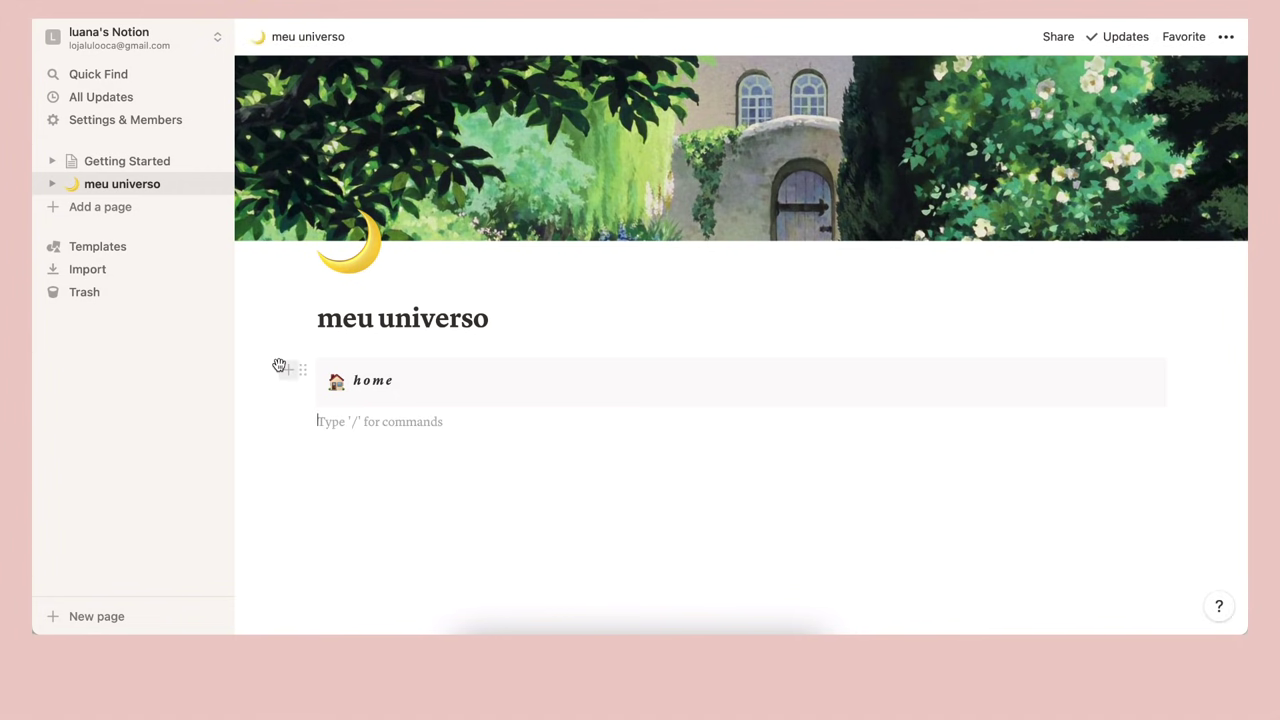
Type afazeres, trabalho, finanças and journal on separate lines under the home callout
{"action": "left_click", "coordinate": [285, 368]}
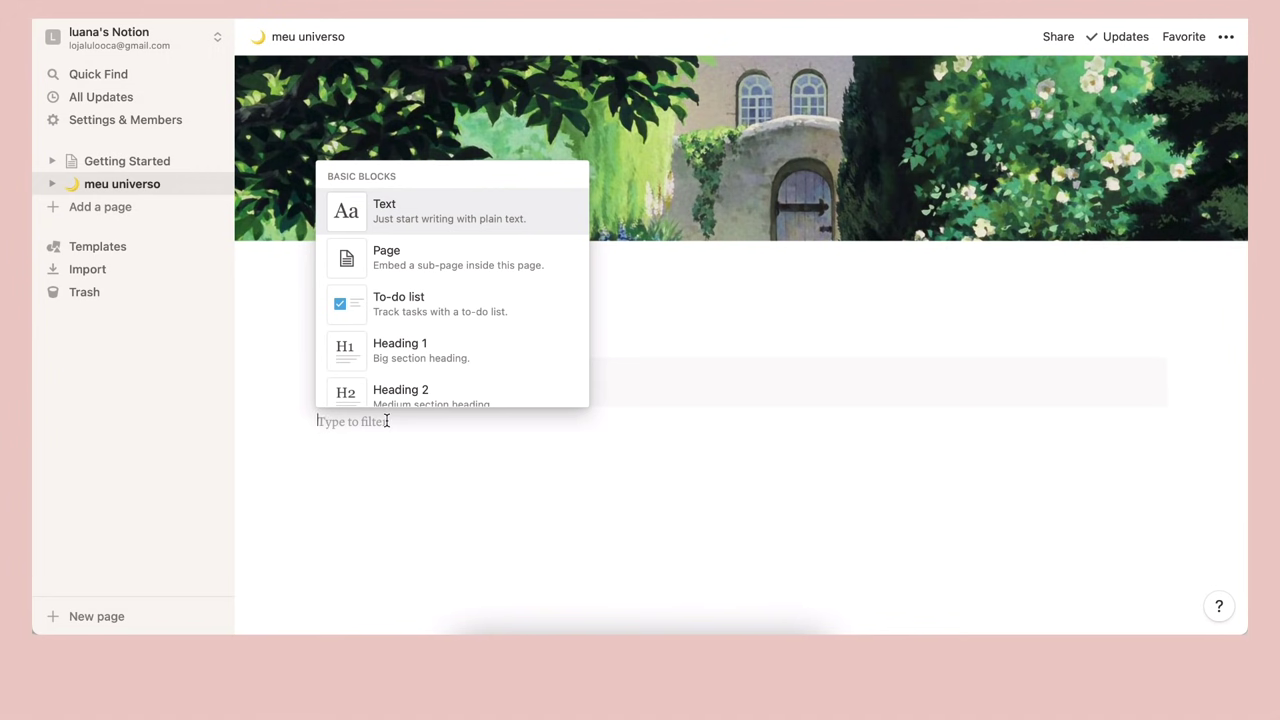
{"action": "left_click", "coordinate": [386, 421]}
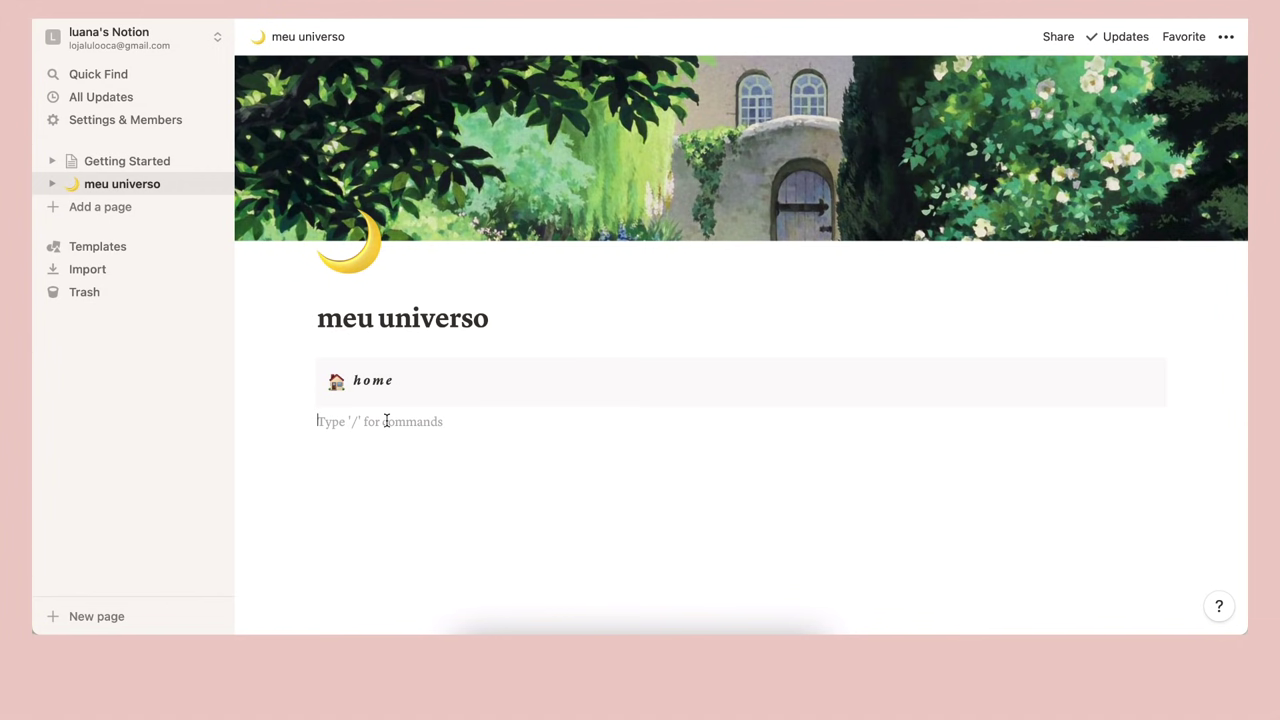
{"action": "type", "text": "af"}
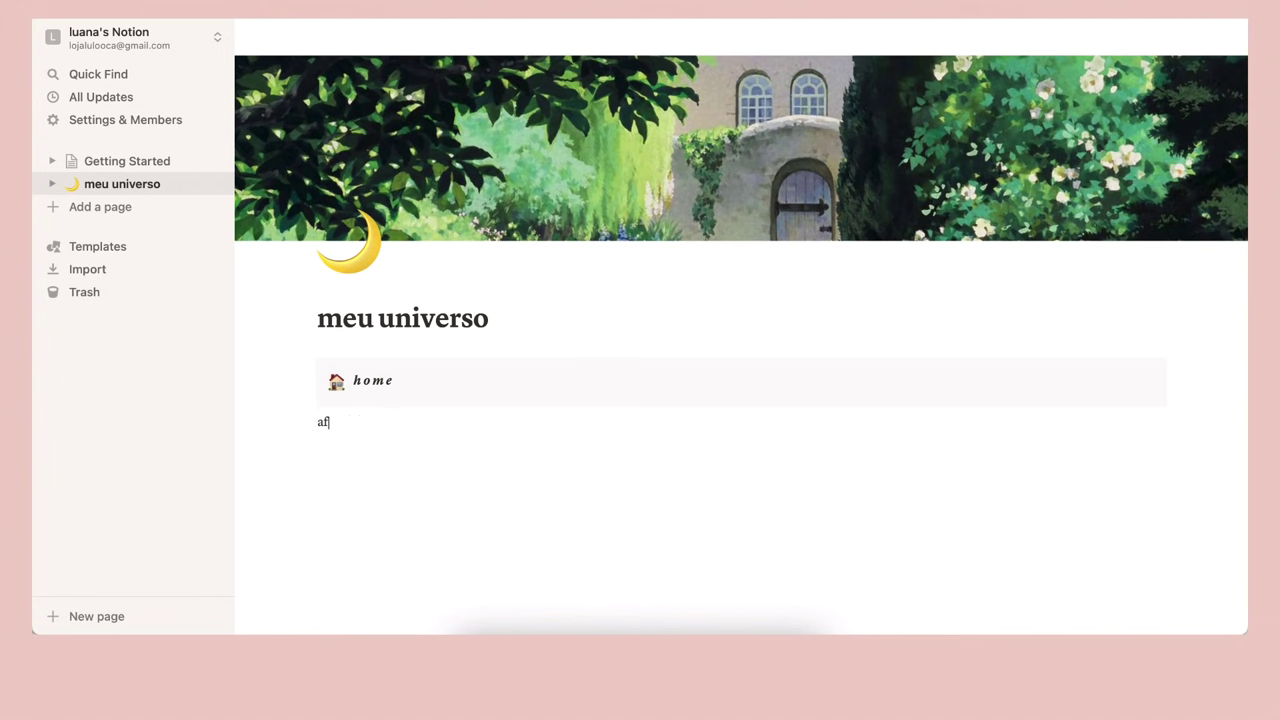
{"action": "type", "text": "azeres"}
{"action": "key", "text": "Return"}
{"action": "type", "text": "trabalho "}
{"action": "type", "text": "finanças"}
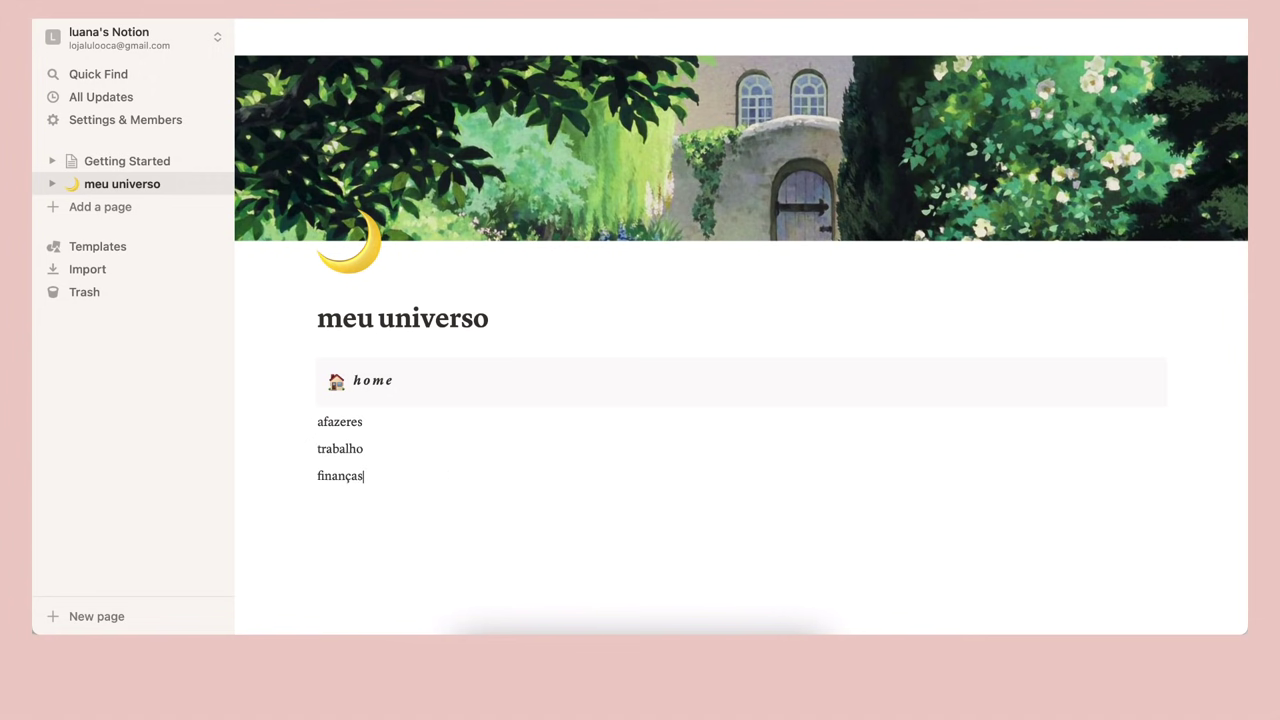
{"action": "key", "text": "Return"}
{"action": "type", "text": "journal"}
{"action": "scroll", "coordinate": [371, 437], "scroll_direction": "down", "scroll_amount": 2}
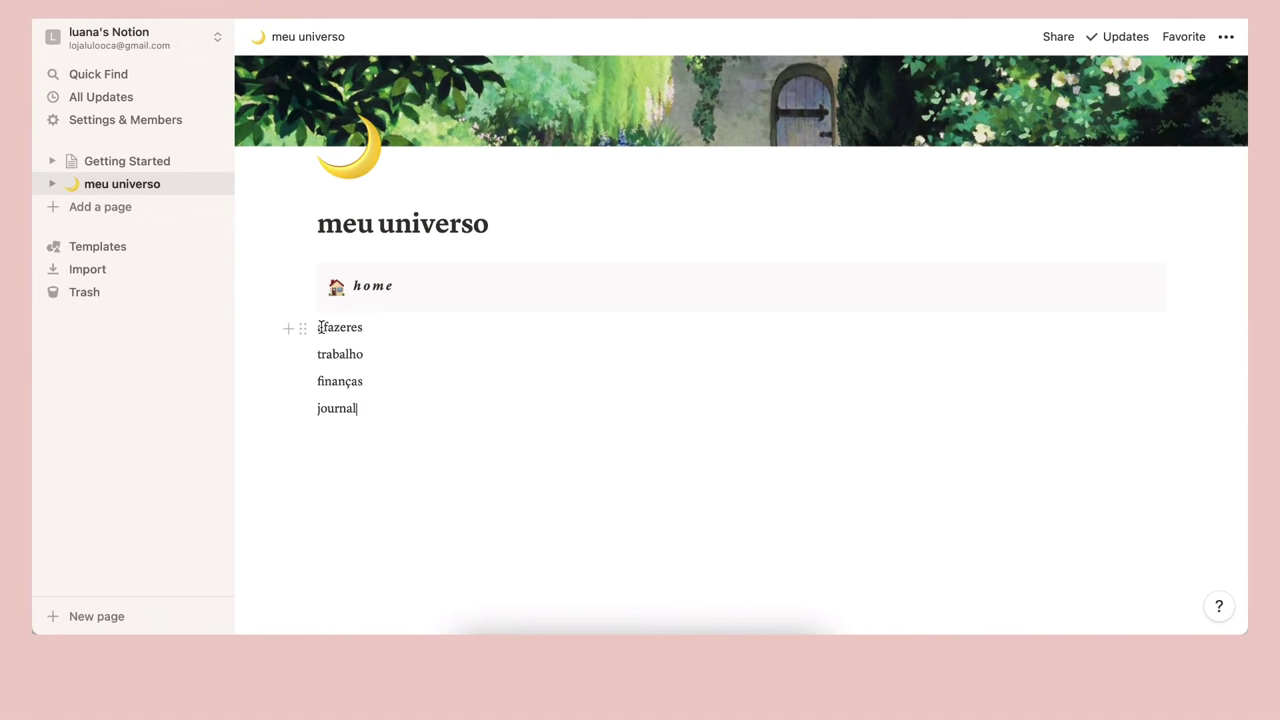
Convert the afazeres line into a page and open it
{"action": "left_click", "coordinate": [299, 328]}
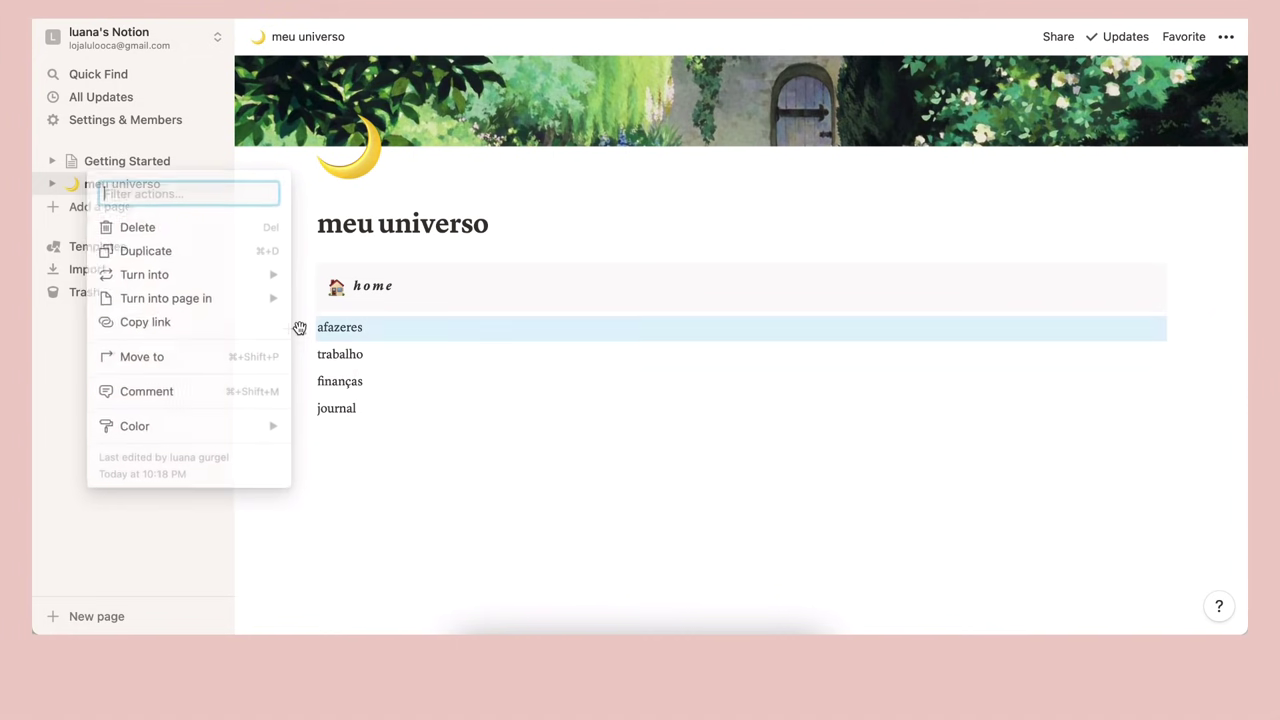
{"action": "mouse_move", "coordinate": [254, 277]}
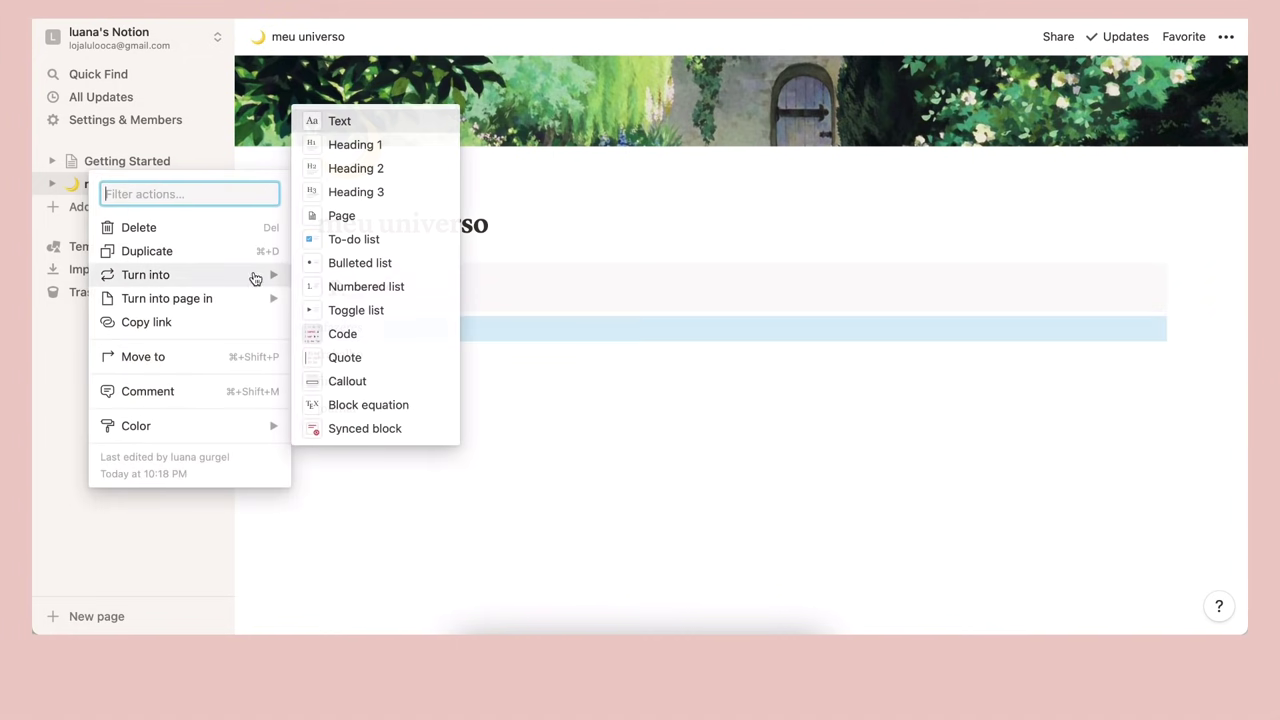
{"action": "left_click", "coordinate": [350, 218]}
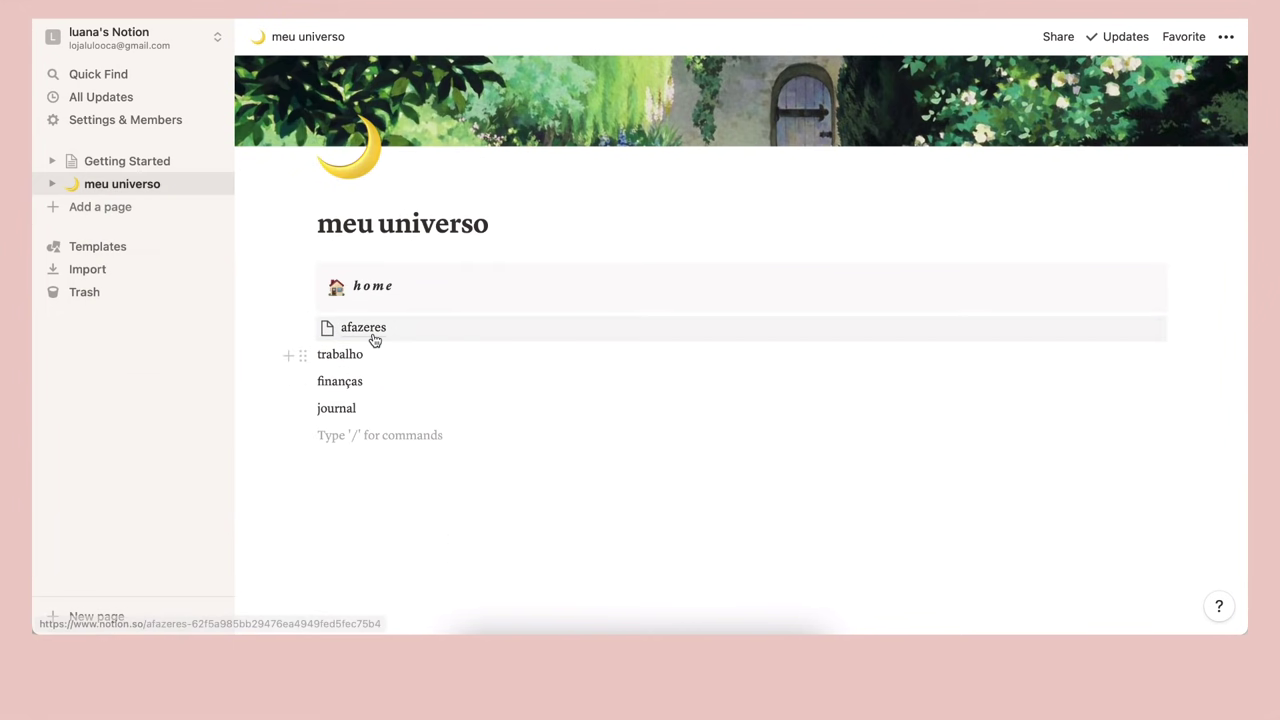
{"action": "left_click", "coordinate": [371, 331]}
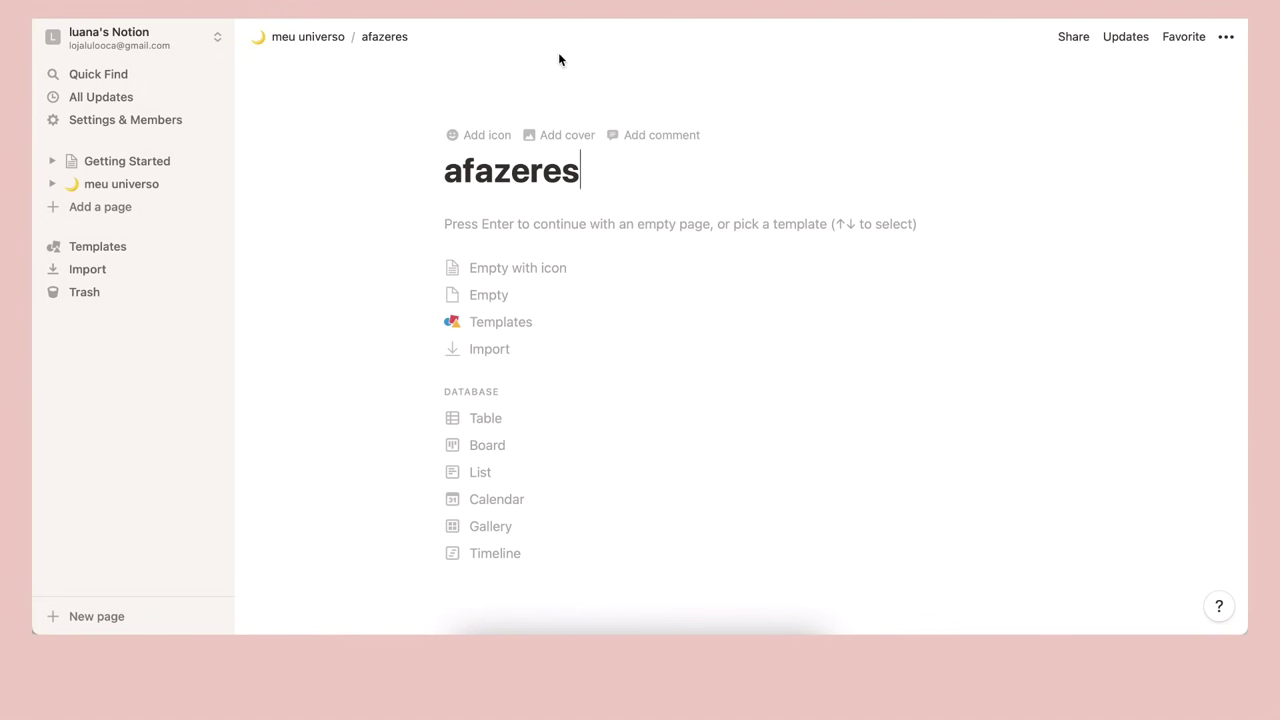
Set the afazeres page to serif font, full width and small text
{"action": "left_click", "coordinate": [1227, 42]}
{"action": "left_click", "coordinate": [1136, 104]}
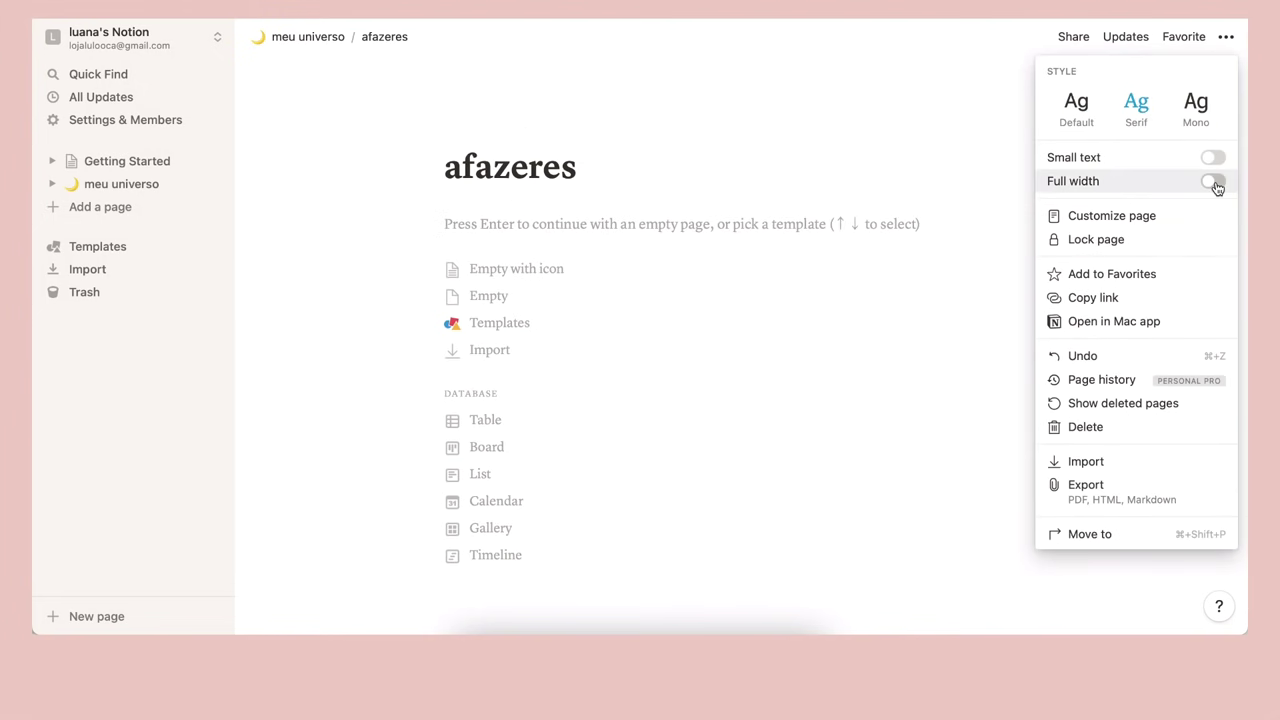
{"action": "left_click", "coordinate": [1213, 181]}
{"action": "left_click", "coordinate": [1213, 157]}
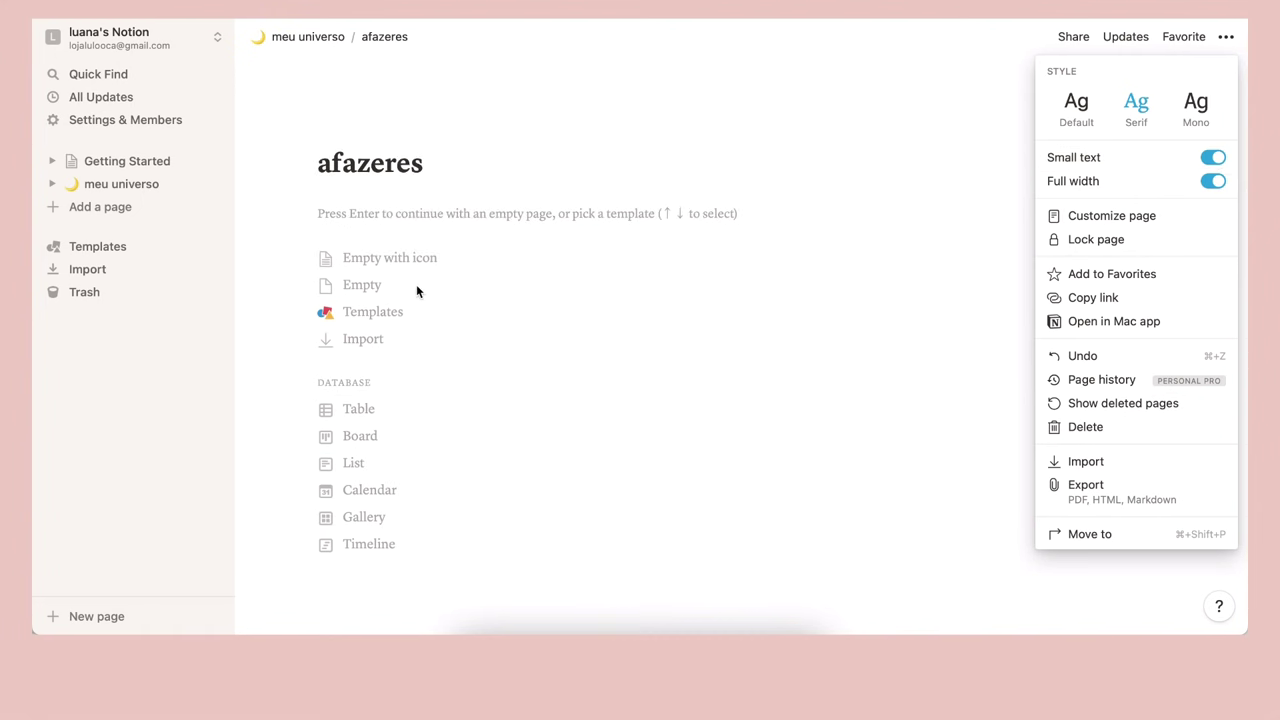
{"action": "left_click", "coordinate": [312, 117]}
Give the afazeres page a memo icon and a pink cover
{"action": "left_click", "coordinate": [329, 133]}
{"action": "left_click", "coordinate": [349, 175]}
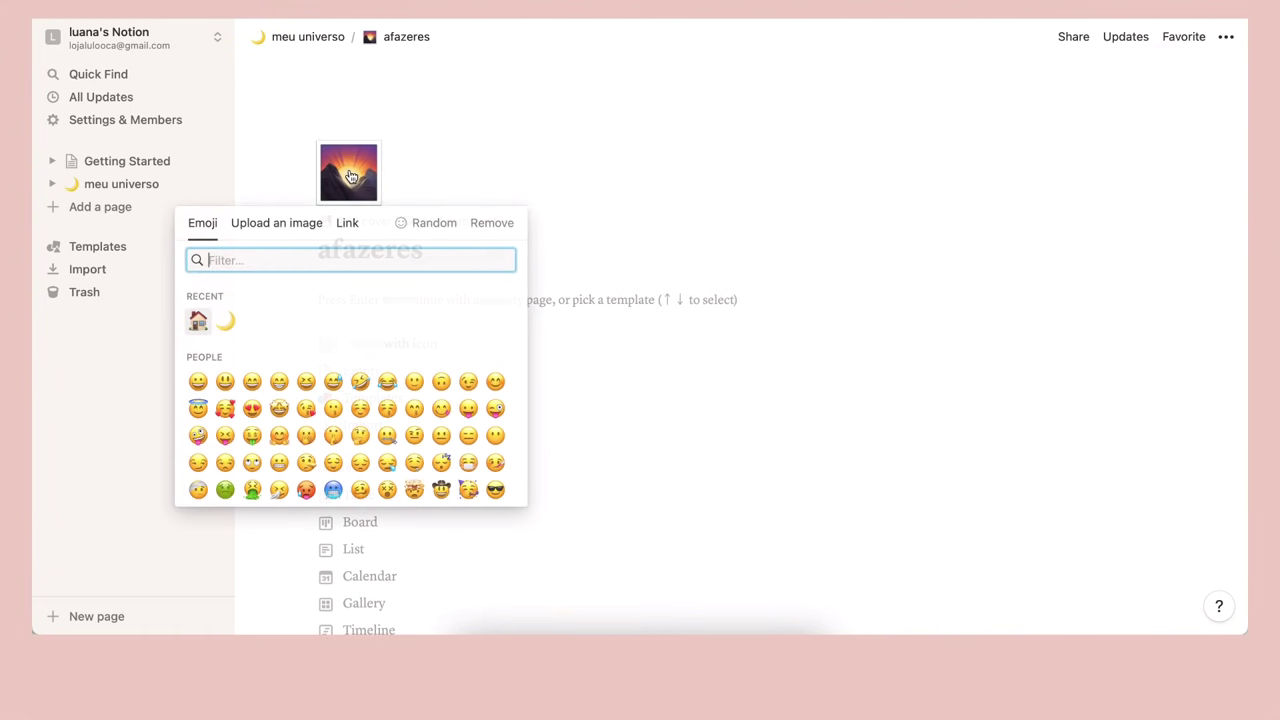
{"action": "scroll", "coordinate": [334, 366], "scroll_direction": "down", "scroll_amount": 1}
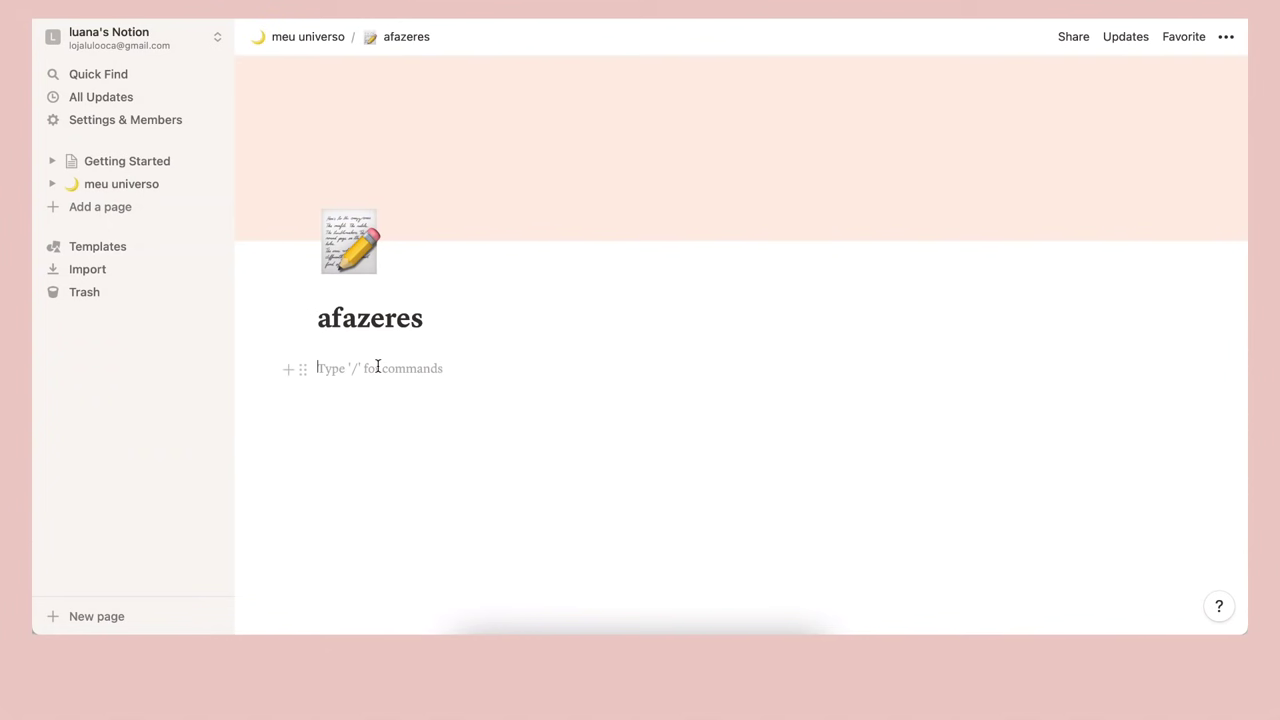
Write the opening line 'coisas da cabeça' and start a new block below it
{"action": "type", "text": "coisas da cabeça"}
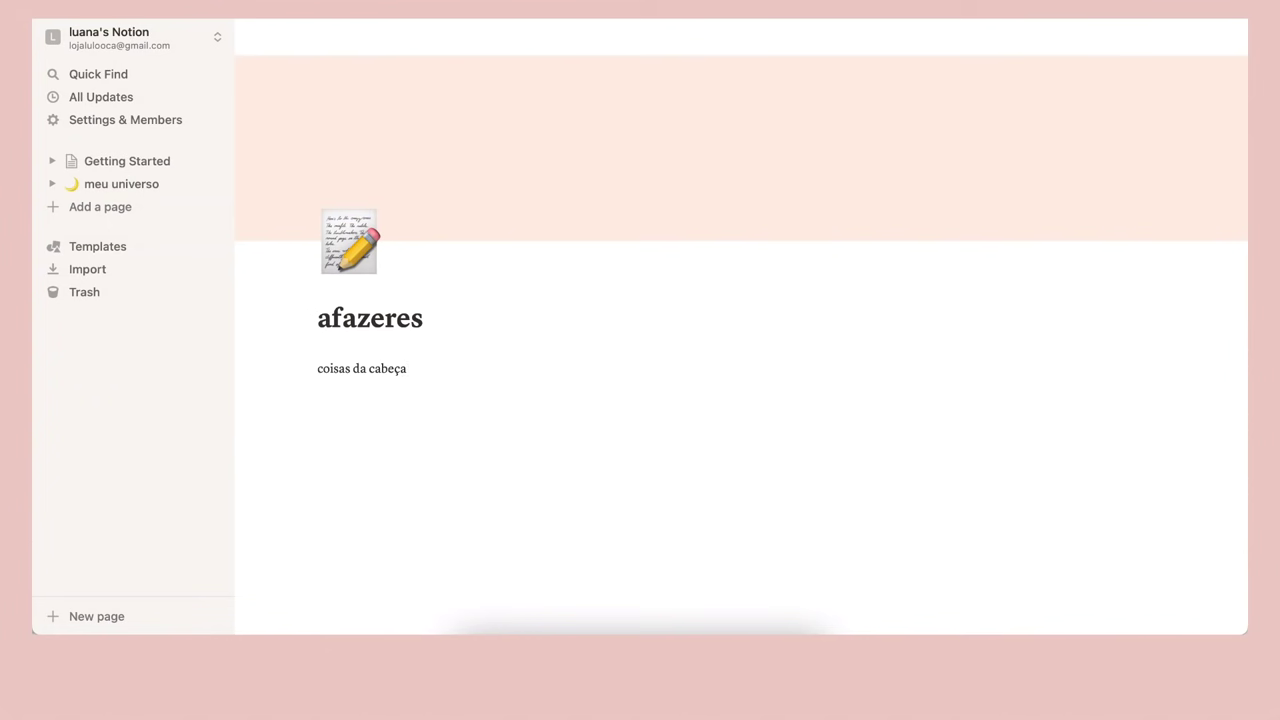
{"action": "key", "text": "Return"}
{"action": "type", "text": "/"}
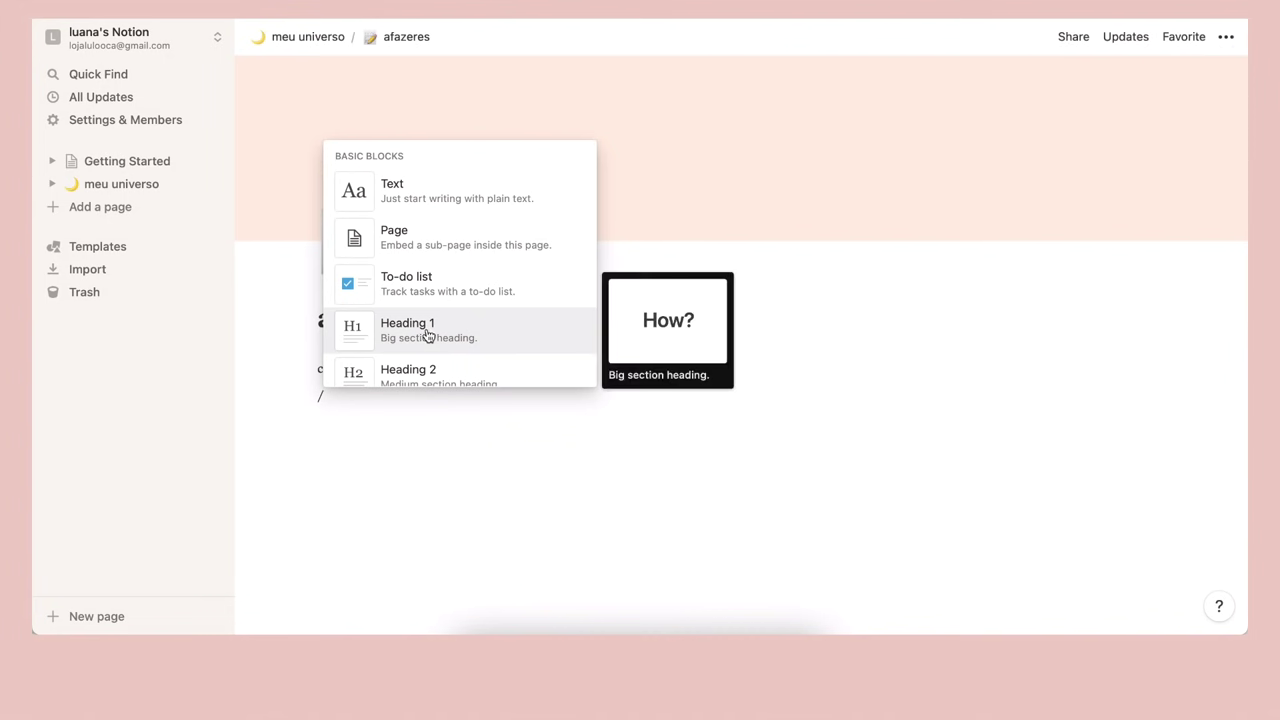
Add to-dos 'levar roupas pra lavanderia' and 'fazer uma call com as amigas', leaving an empty line after
{"action": "left_click", "coordinate": [431, 292]}
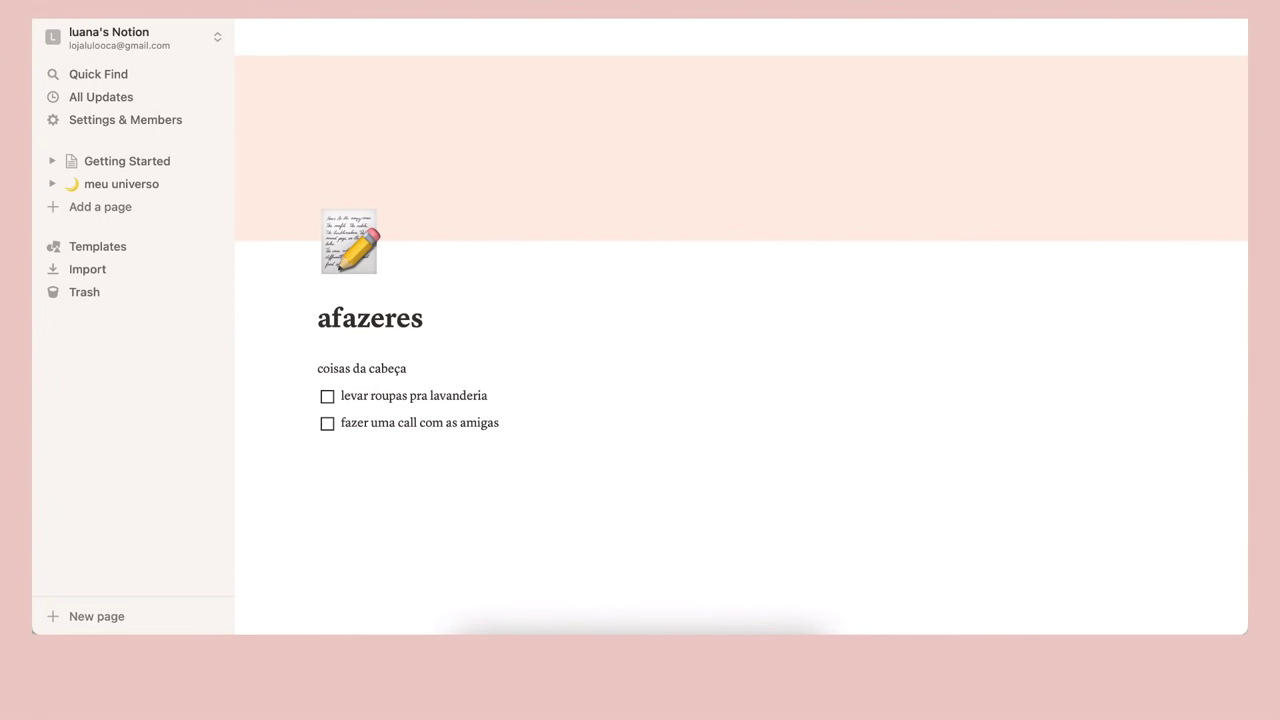
{"action": "key", "text": "Return"}
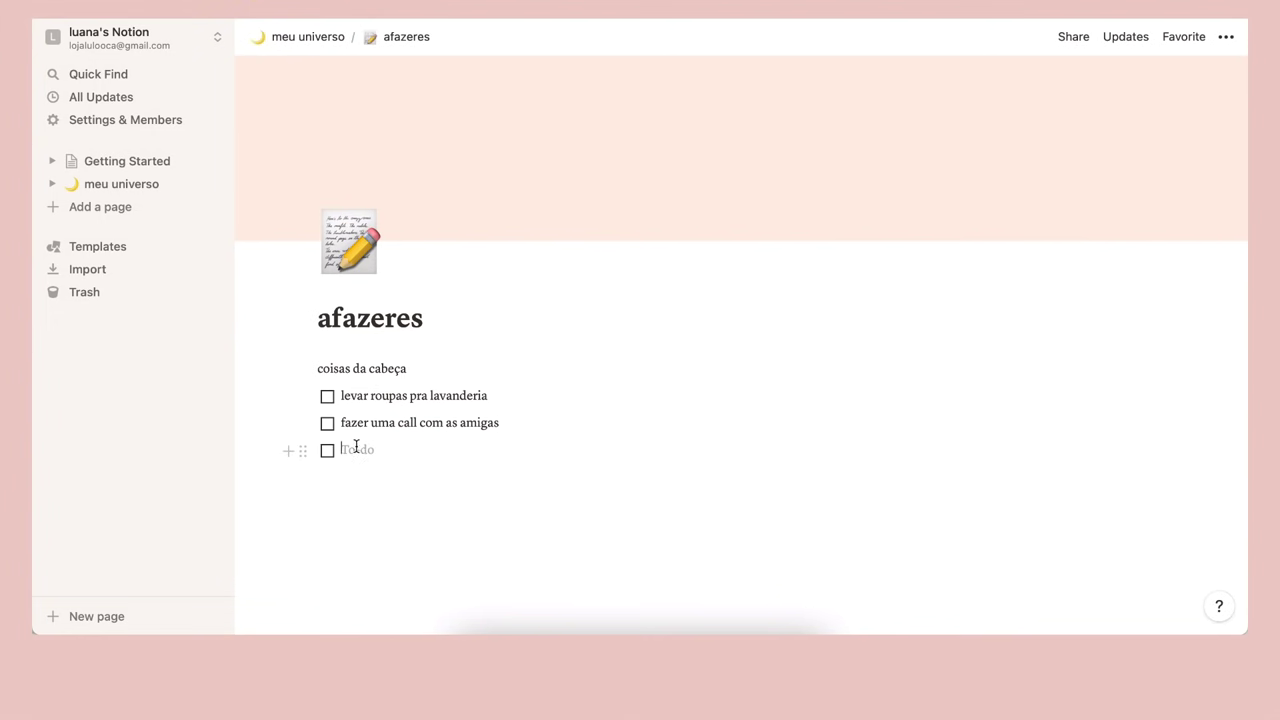
{"action": "key", "text": "Return"}
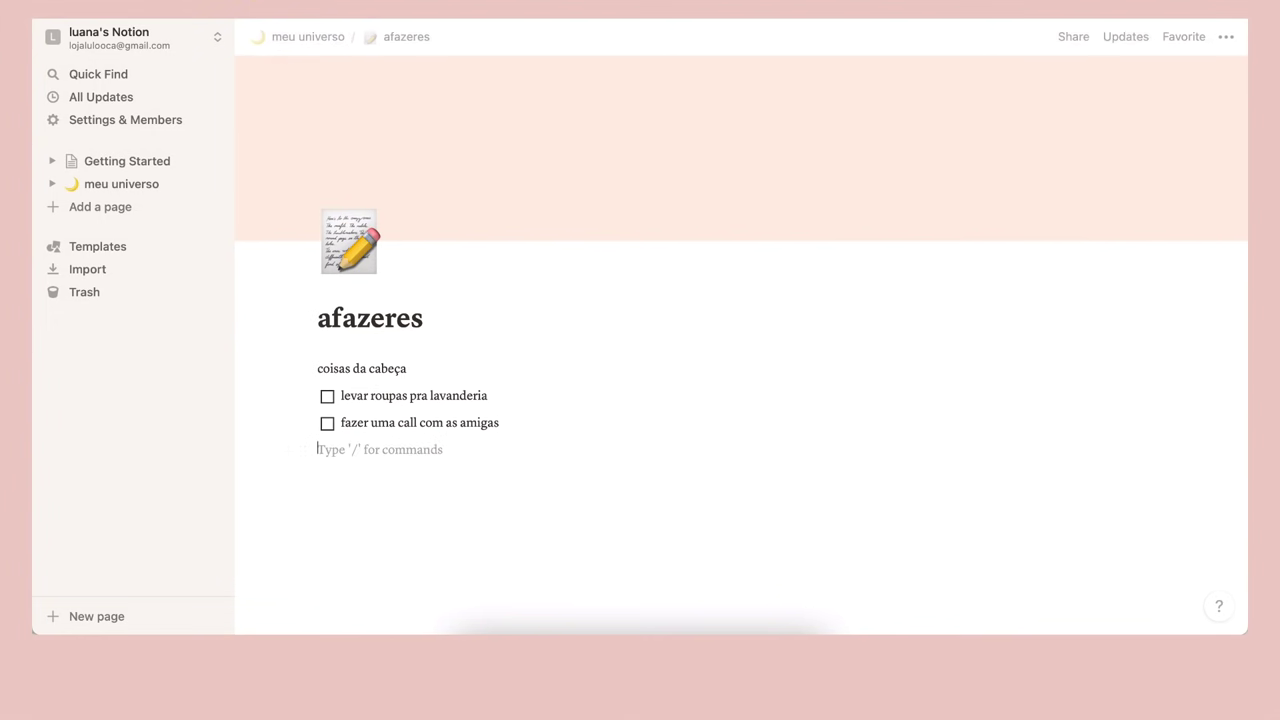
{"action": "key", "text": "Return"}
{"action": "type", "text": "hoje"}
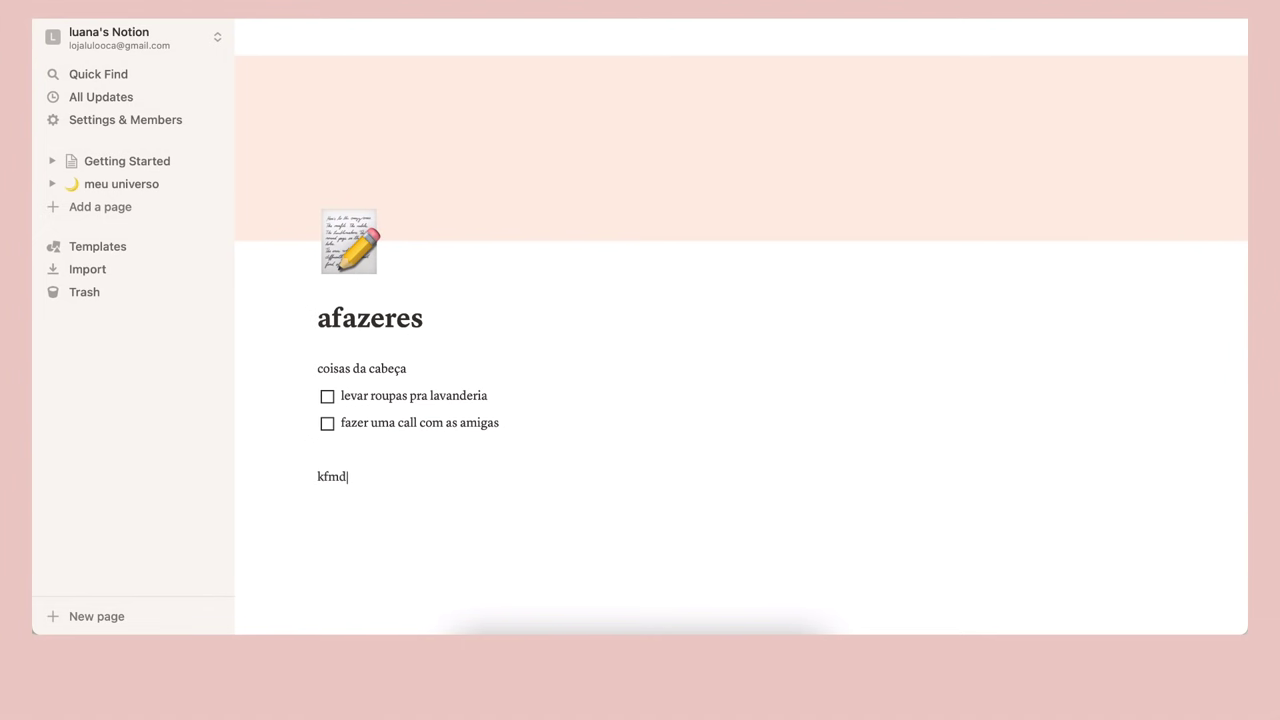
{"action": "key", "text": "BackSpace"}
{"action": "key", "text": "BackSpace"}
{"action": "key", "text": "BackSpace"}
{"action": "key", "text": "BackSpace"}
{"action": "type", "text": "/"}
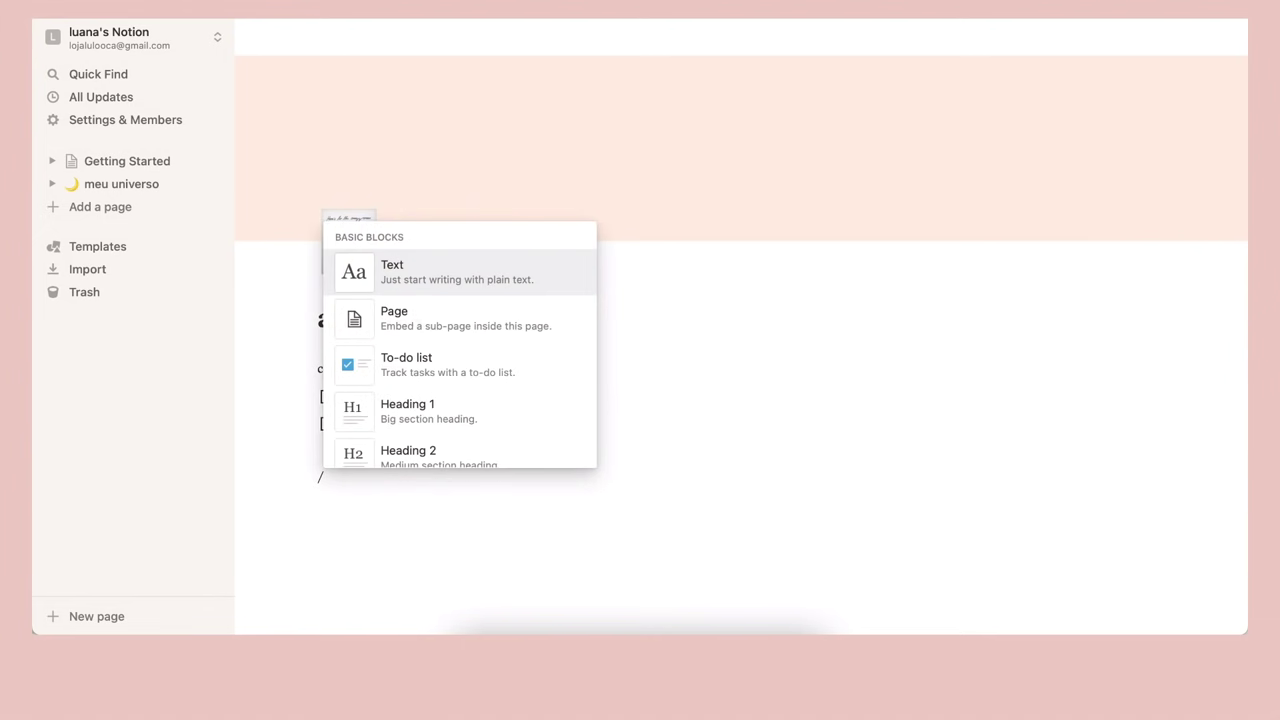
{"action": "key", "text": "BackSpace"}
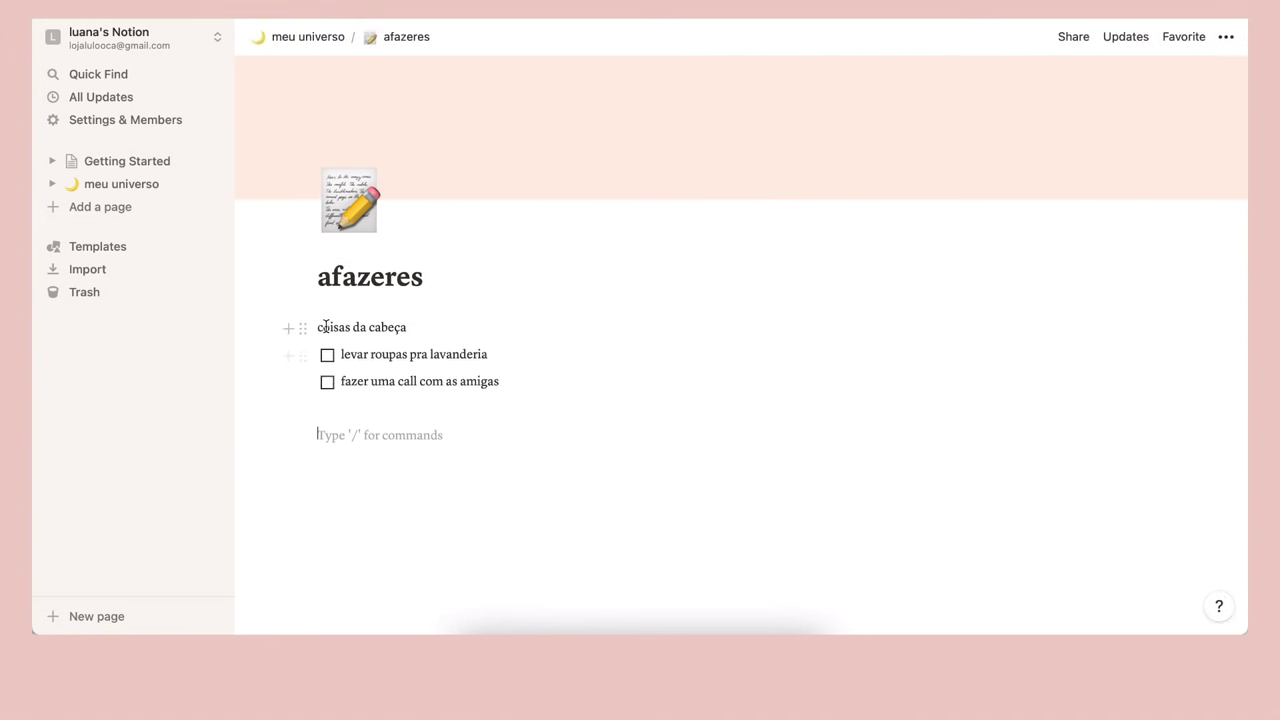
Turn 'coisas da cabeça' into a small heading
{"action": "left_click", "coordinate": [303, 328]}
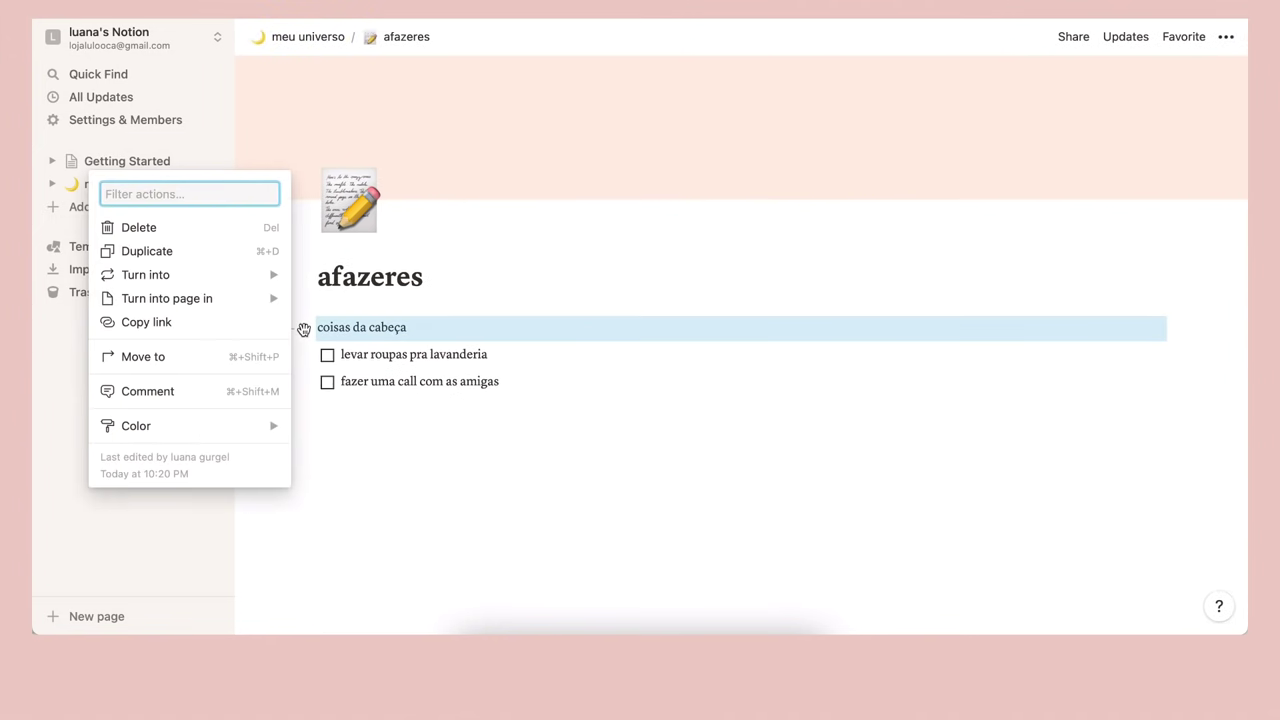
{"action": "mouse_move", "coordinate": [237, 277]}
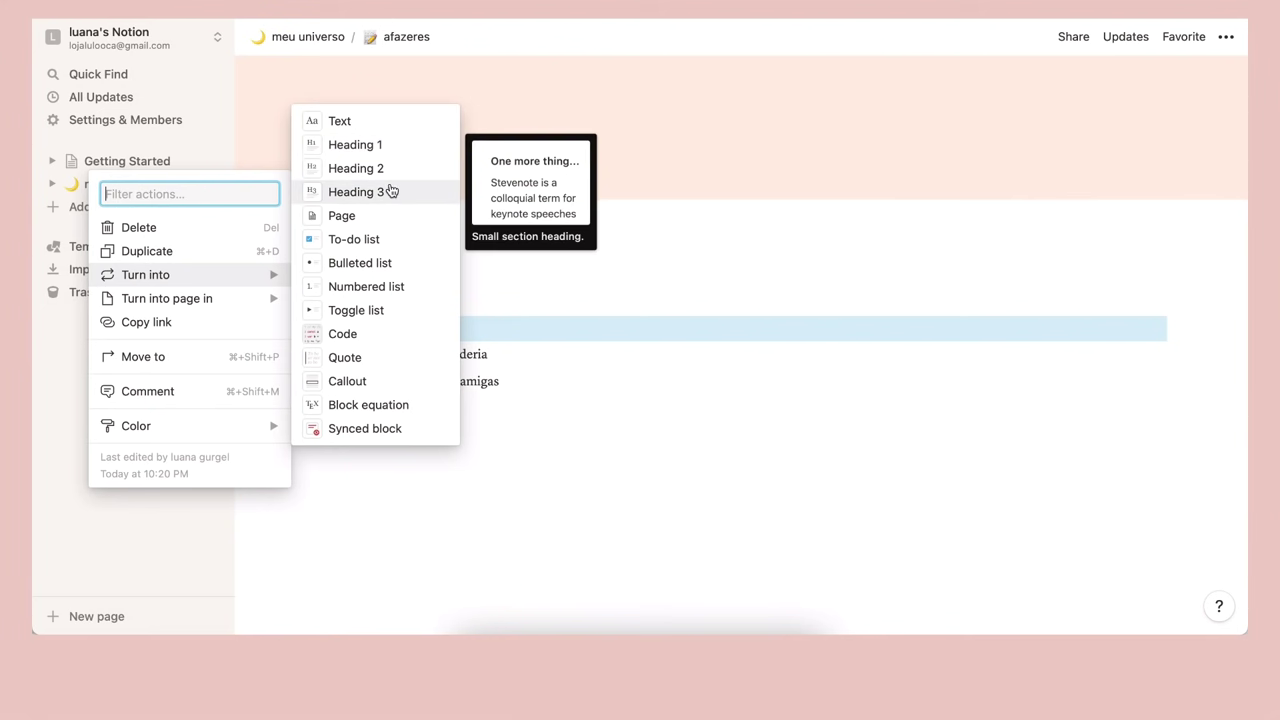
{"action": "left_click", "coordinate": [355, 145]}
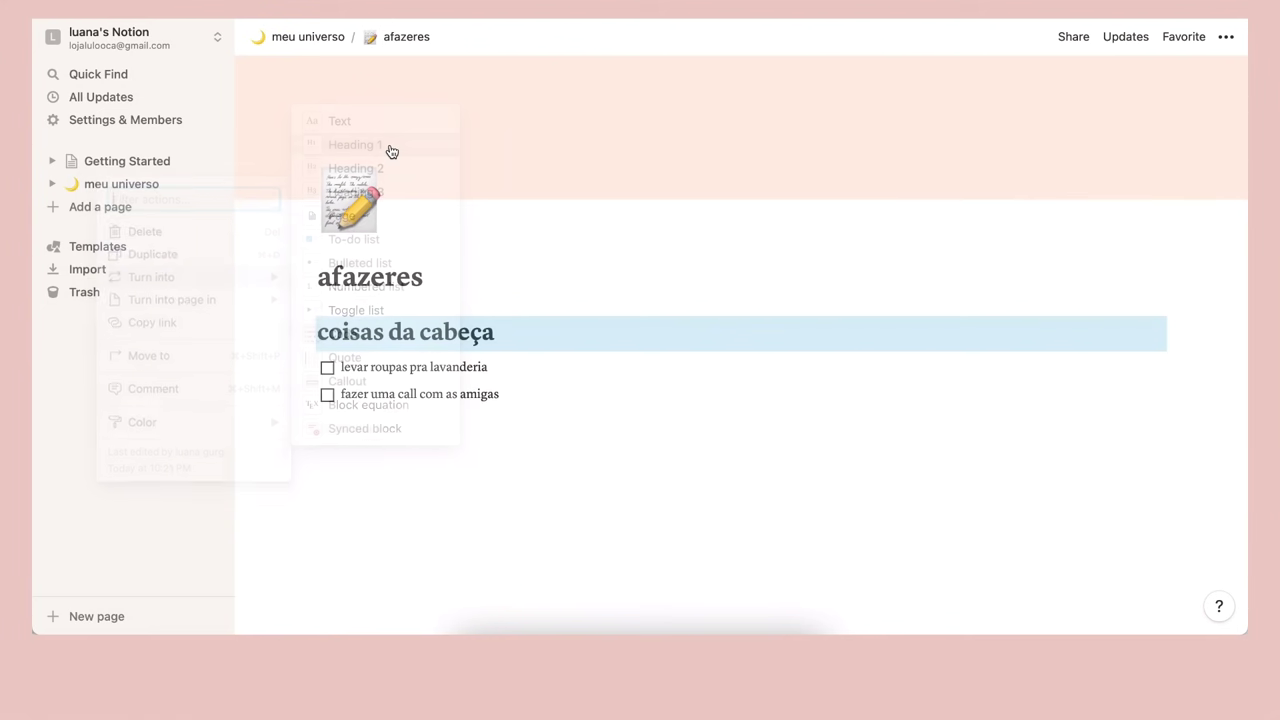
{"action": "key", "text": "super+z"}
{"action": "left_click", "coordinate": [302, 329]}
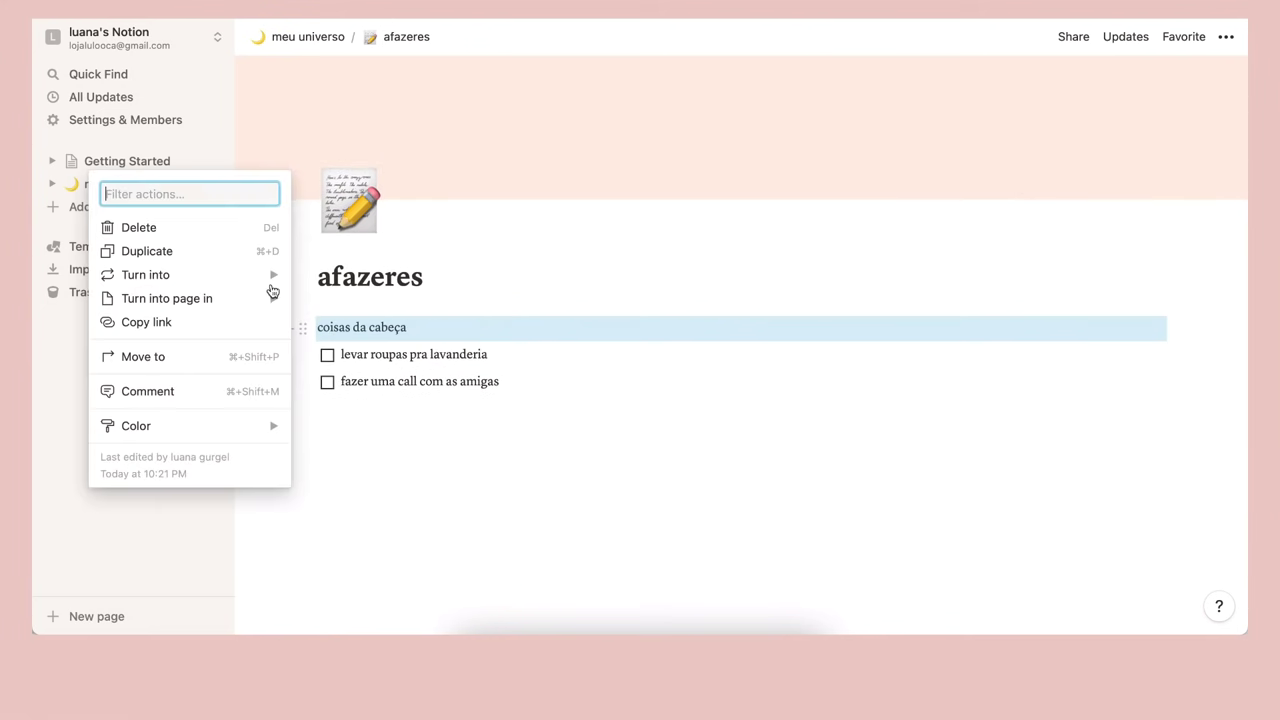
{"action": "mouse_move", "coordinate": [268, 277]}
{"action": "left_click", "coordinate": [388, 168]}
{"action": "key", "text": "super+z"}
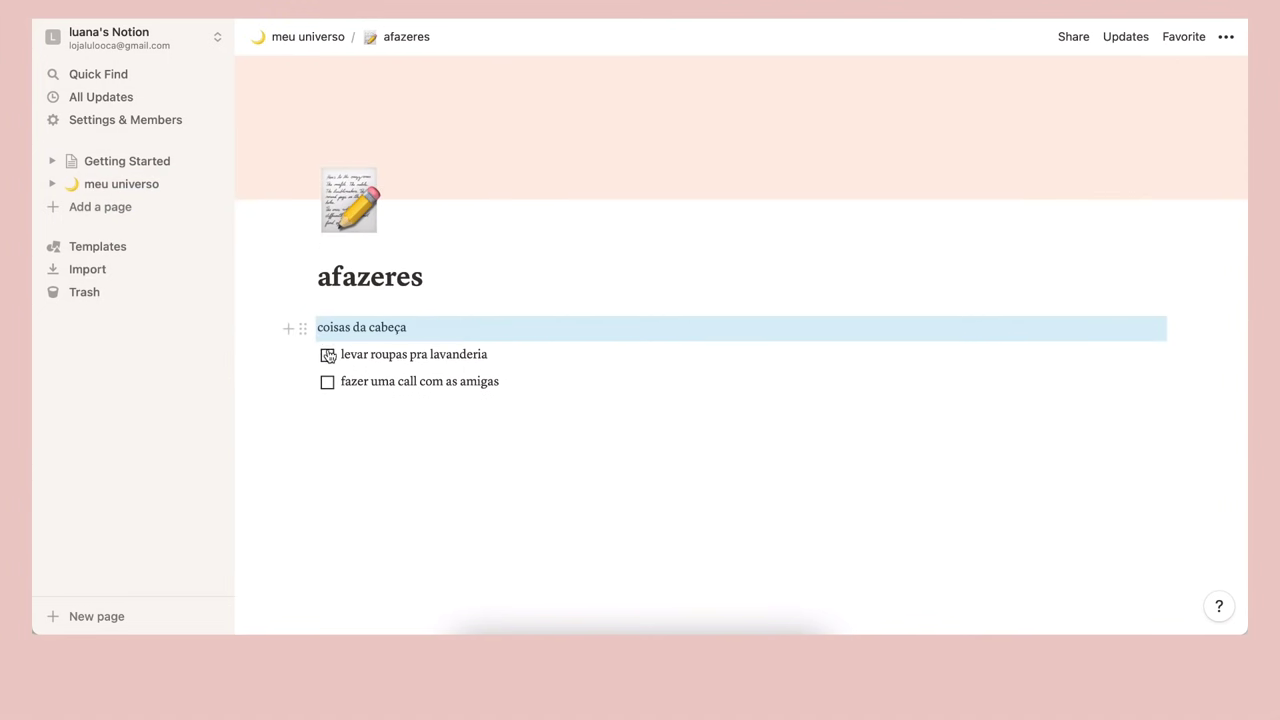
{"action": "left_click", "coordinate": [302, 329]}
{"action": "mouse_move", "coordinate": [258, 275]}
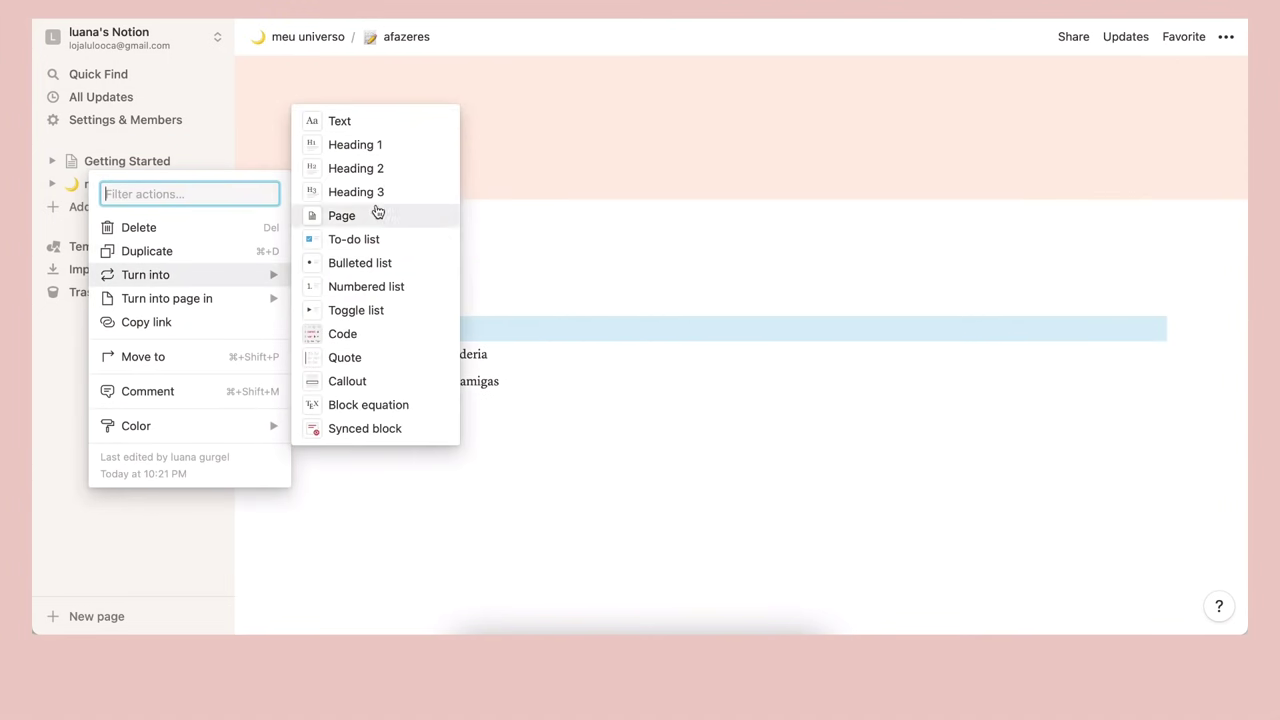
{"action": "left_click", "coordinate": [357, 190]}
Italicize the 'coisas da cabeça' heading
{"action": "left_click", "coordinate": [475, 468]}
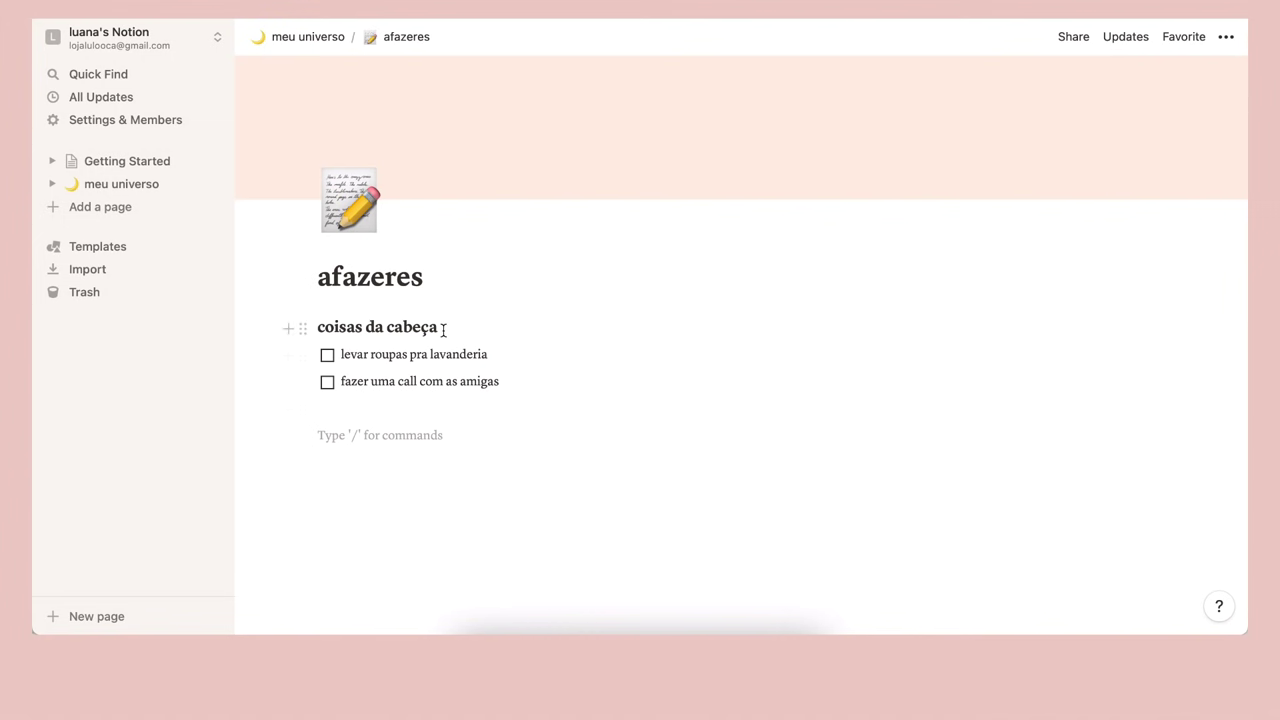
{"action": "left_click_drag", "start_coordinate": [442, 328], "coordinate": [318, 328]}
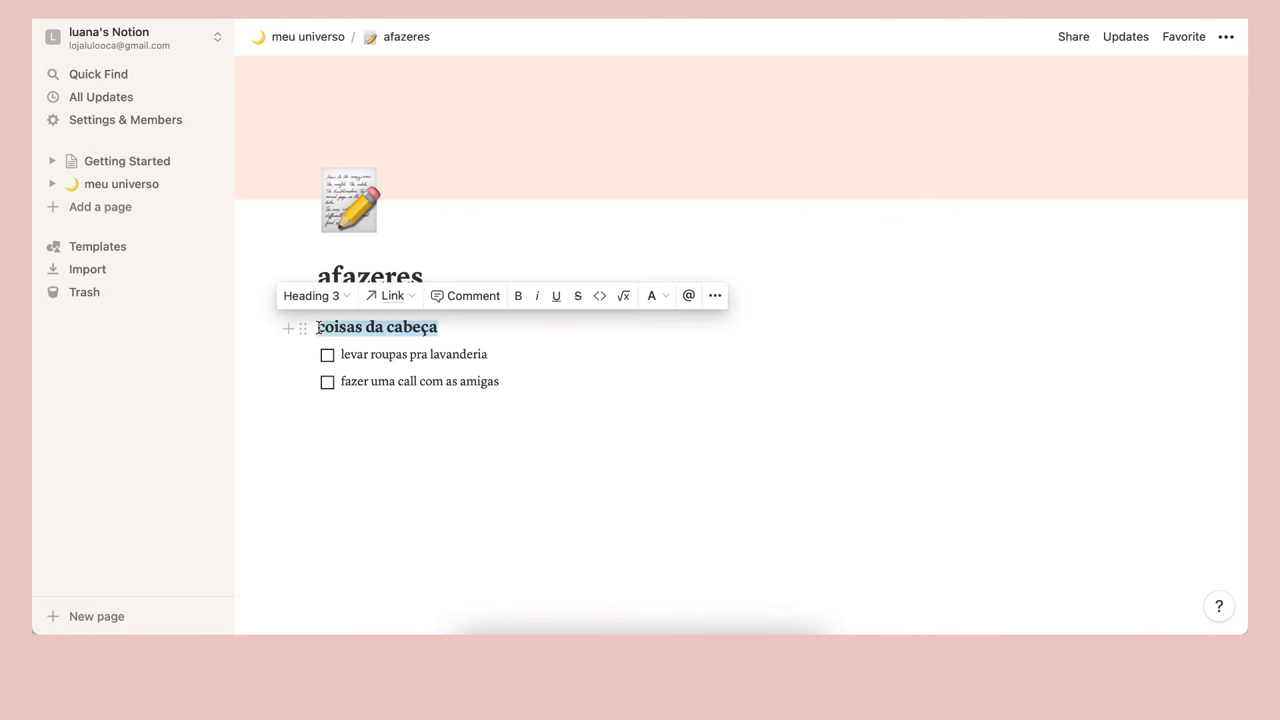
{"action": "left_click", "coordinate": [537, 296]}
{"action": "left_click", "coordinate": [500, 447]}
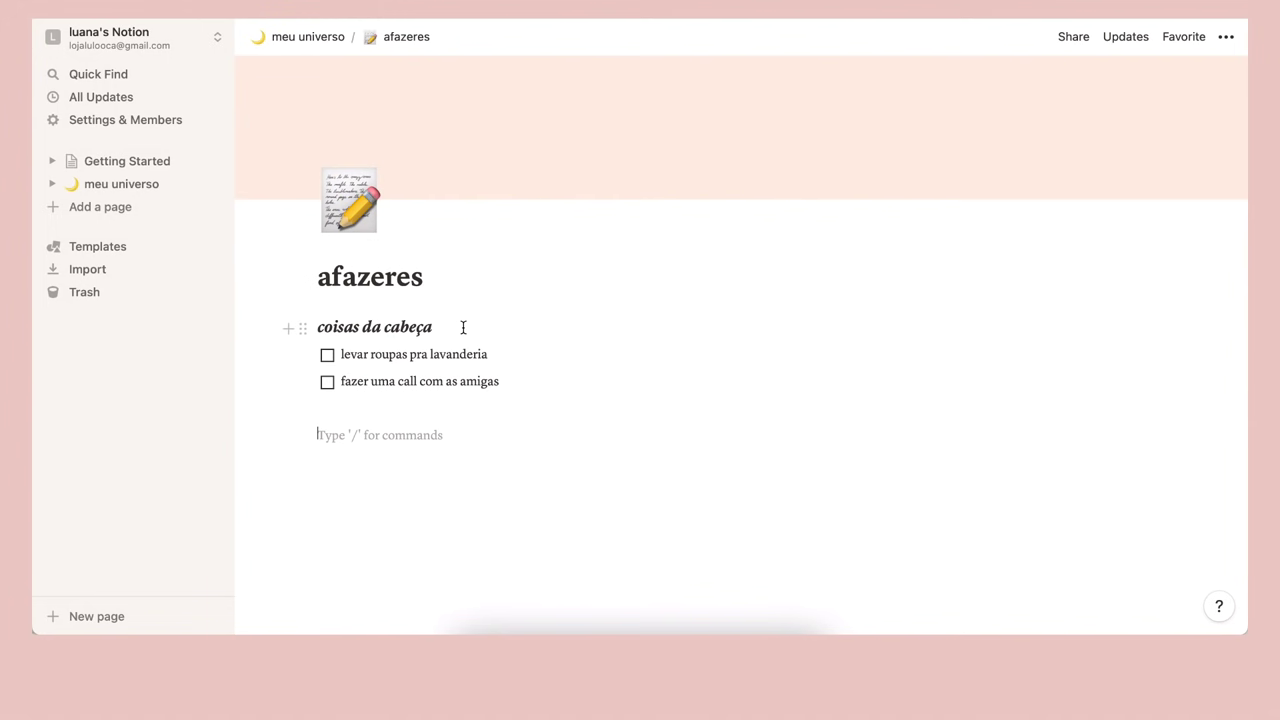
Give the 'coisas da cabeça' heading a blue background
{"action": "left_click", "coordinate": [304, 329]}
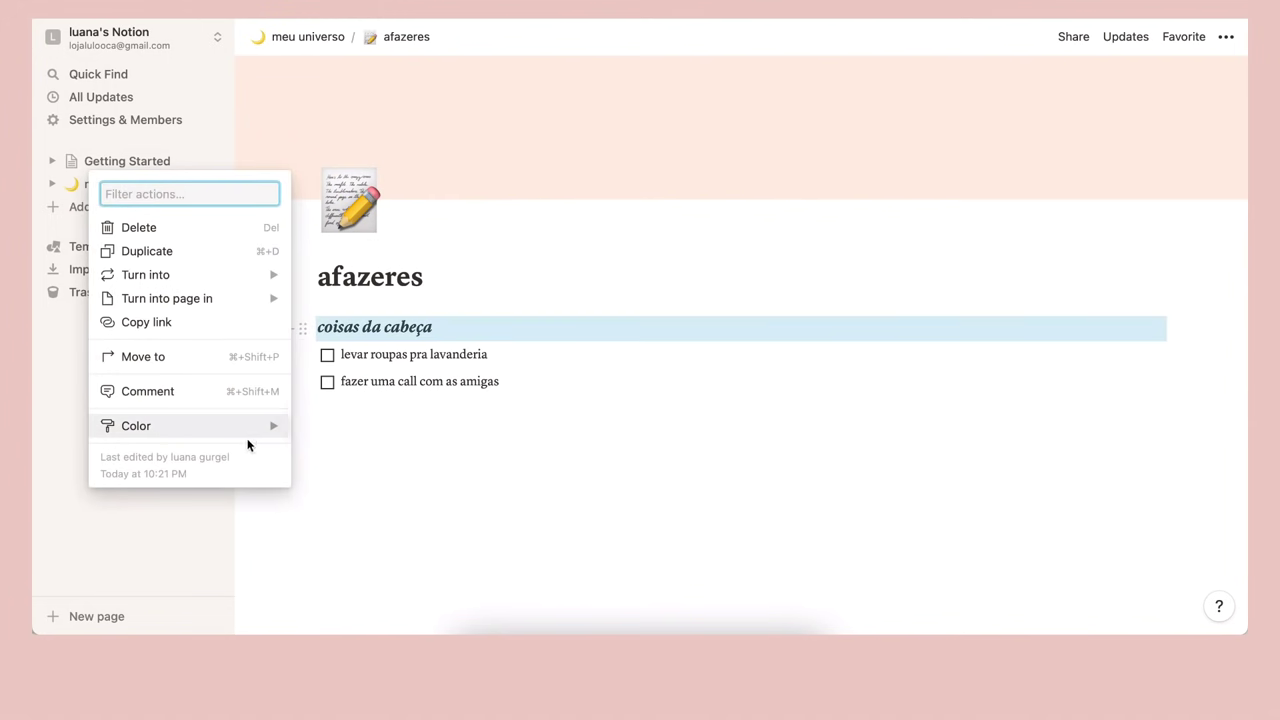
{"action": "mouse_move", "coordinate": [251, 442]}
{"action": "scroll", "coordinate": [403, 538], "scroll_direction": "down", "scroll_amount": 3}
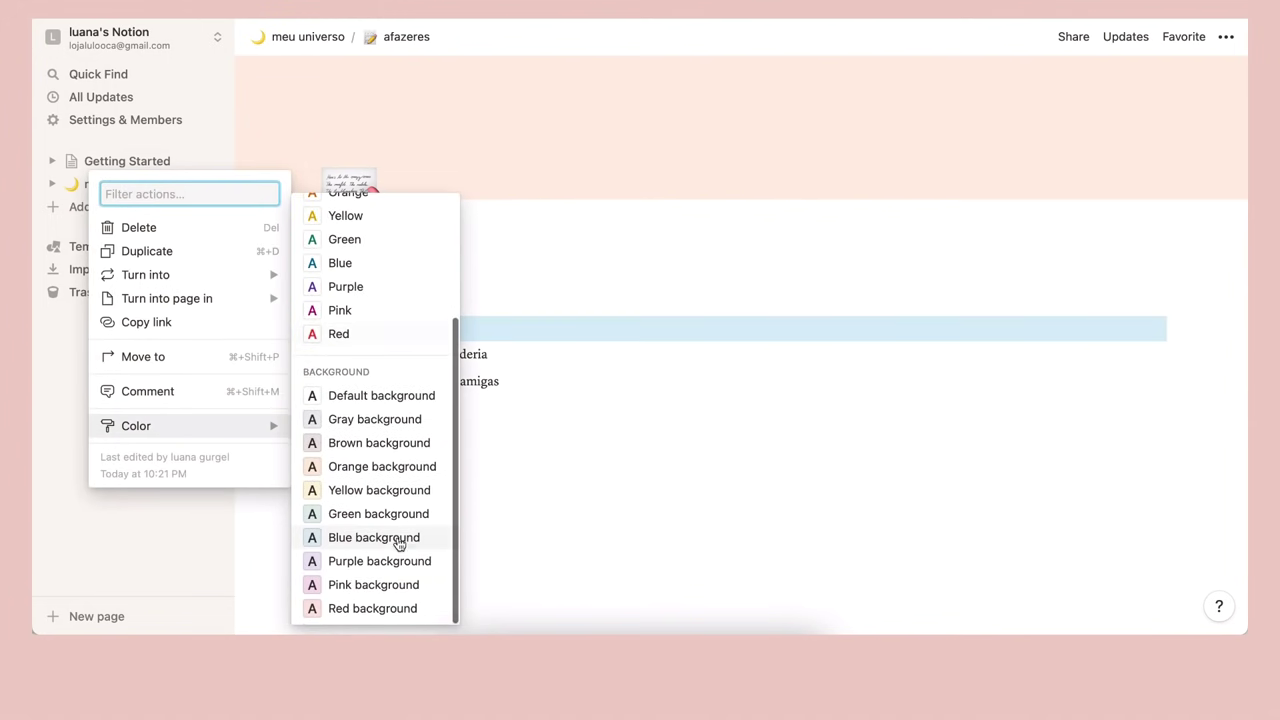
{"action": "left_click", "coordinate": [398, 537]}
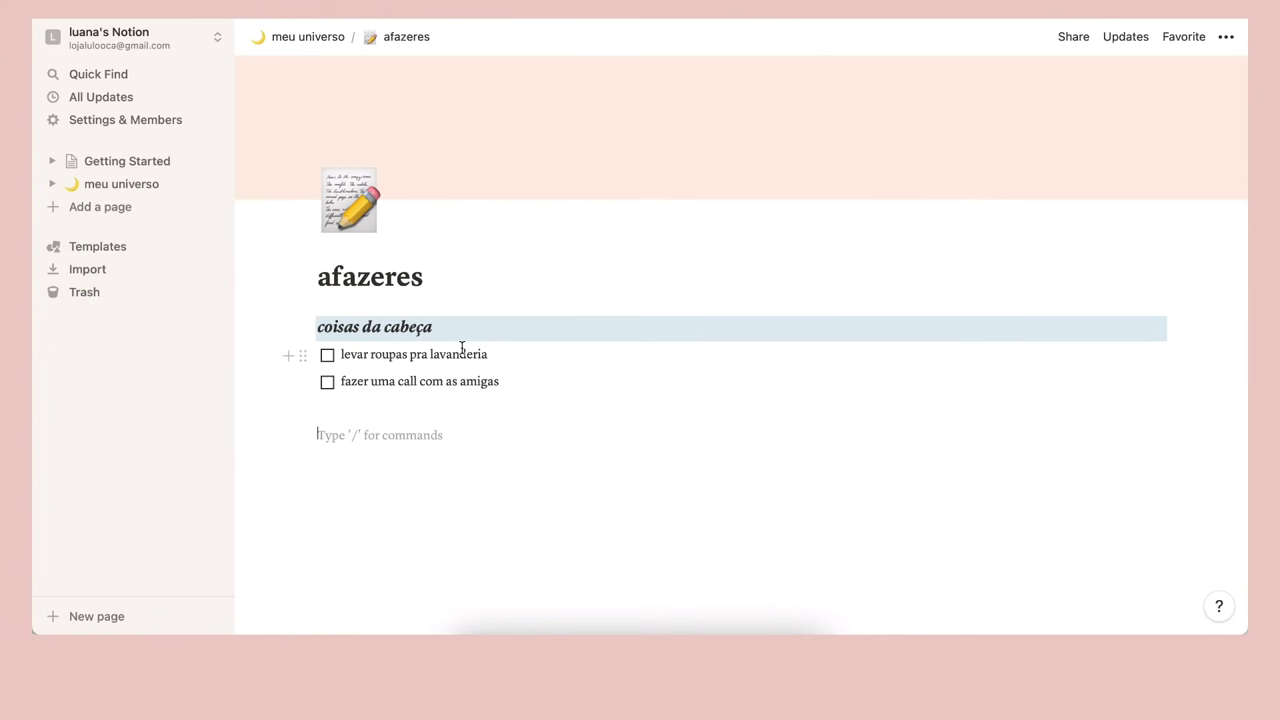
{"action": "left_click", "coordinate": [415, 407]}
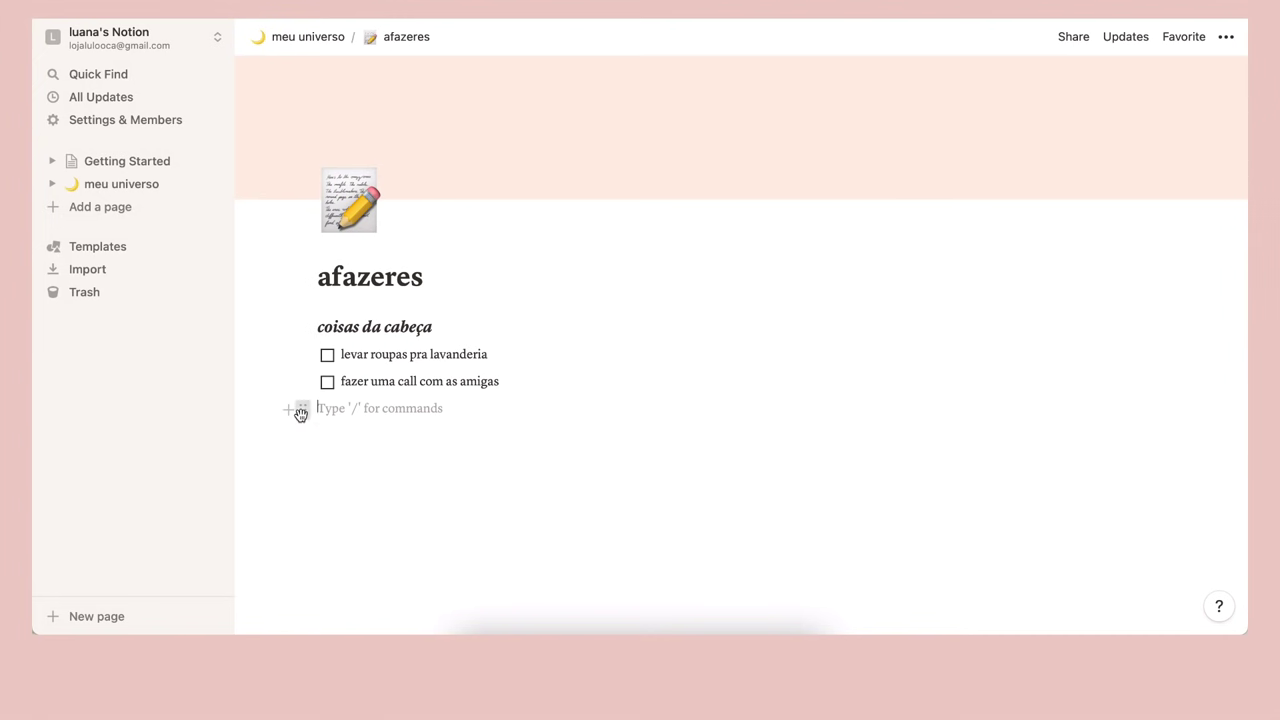
Give the empty line below the to-dos a blue background to form a colored strip
{"action": "left_click", "coordinate": [301, 413]}
{"action": "mouse_move", "coordinate": [229, 508]}
{"action": "scroll", "coordinate": [380, 560], "scroll_direction": "down", "scroll_amount": 4}
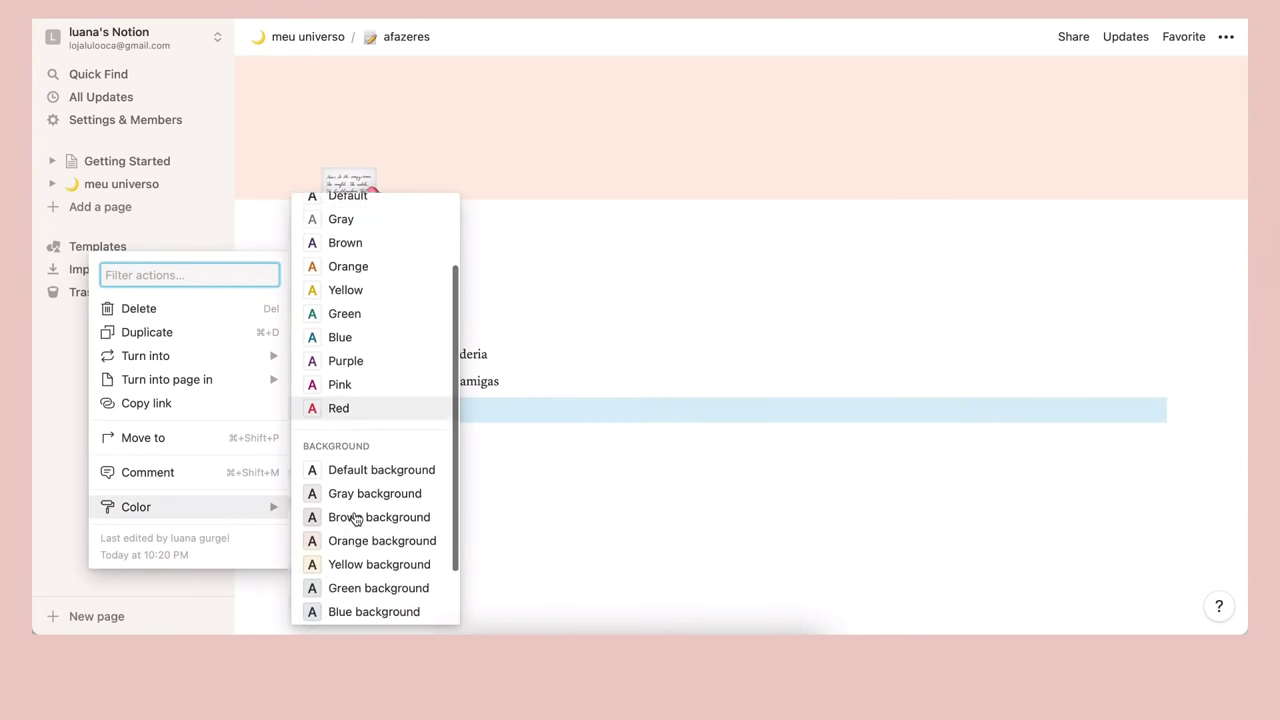
{"action": "left_click", "coordinate": [387, 530]}
{"action": "left_click", "coordinate": [668, 450]}
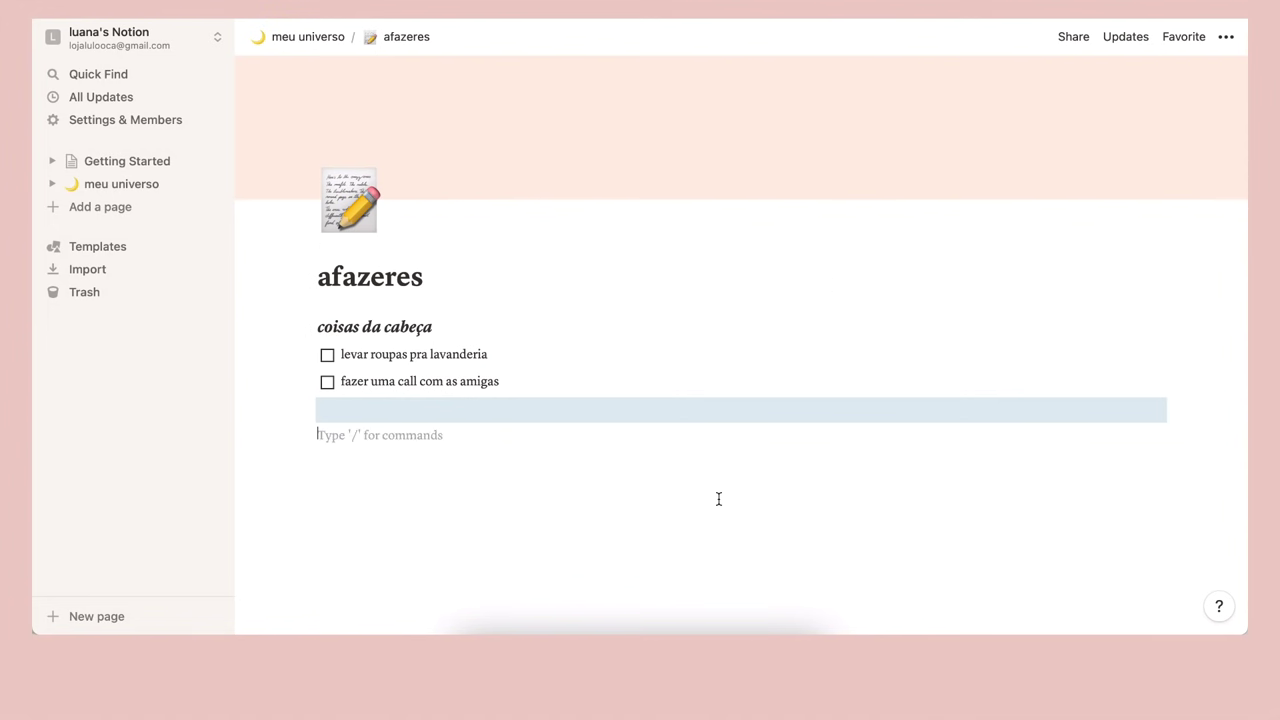
Back on meu universo, convert the trabalho line into a sub-page
{"action": "left_click", "coordinate": [308, 37]}
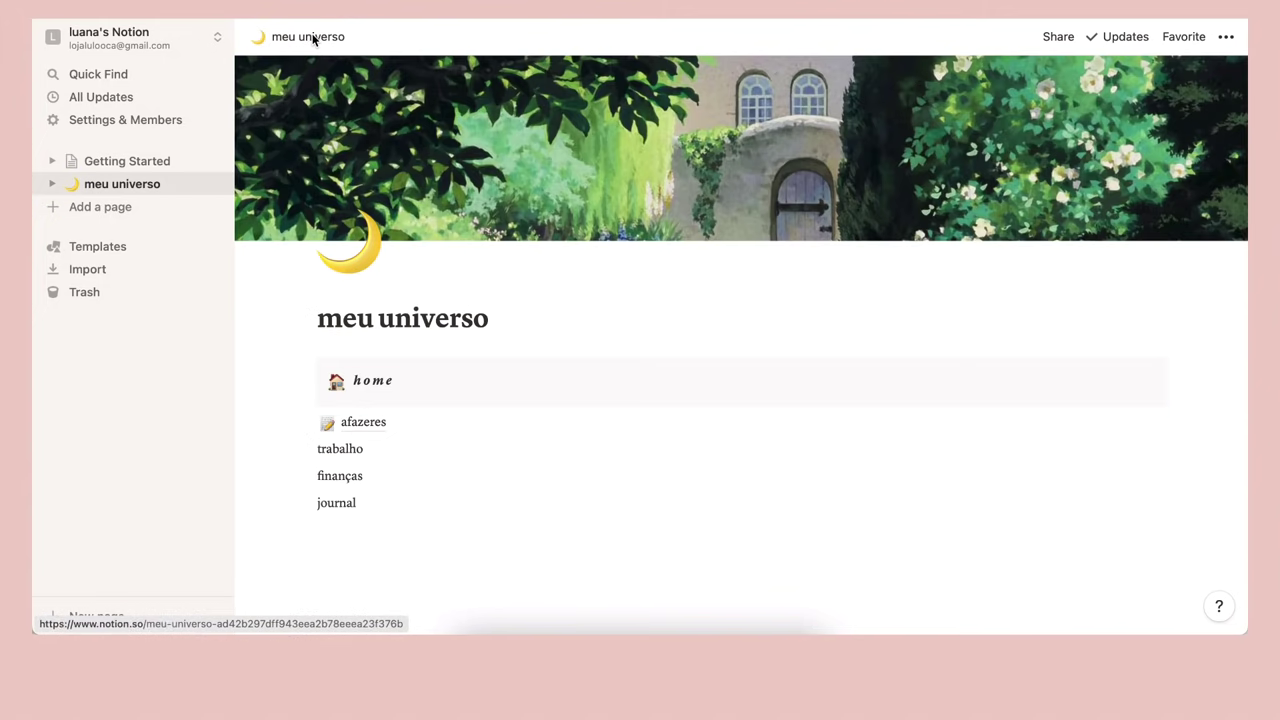
{"action": "scroll", "coordinate": [422, 348], "scroll_direction": "down", "scroll_amount": 2}
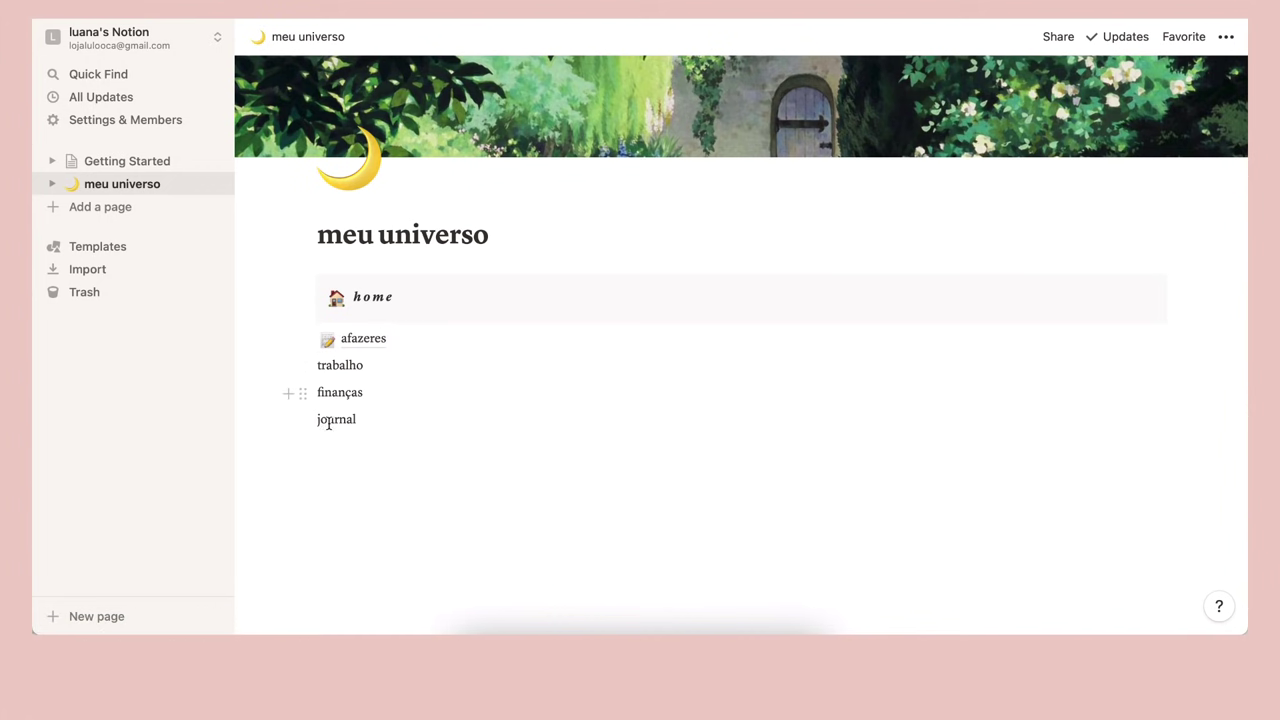
{"action": "left_click", "coordinate": [364, 339]}
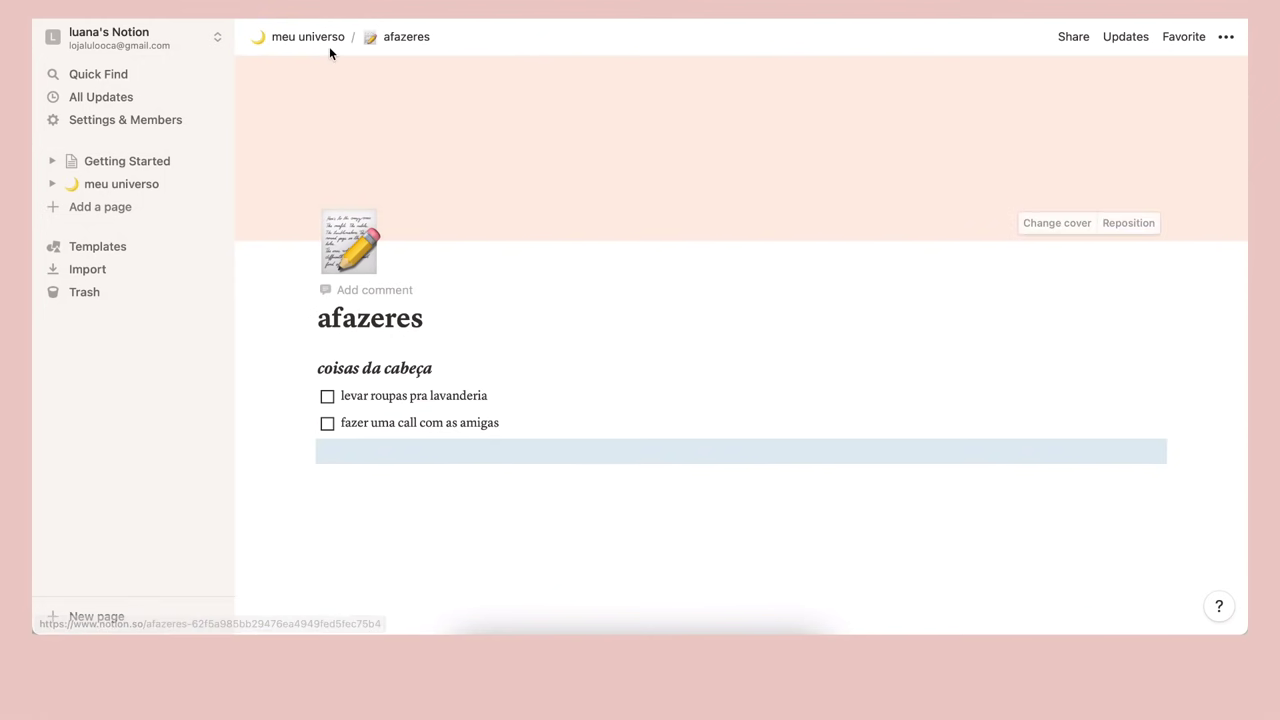
{"action": "left_click", "coordinate": [300, 37]}
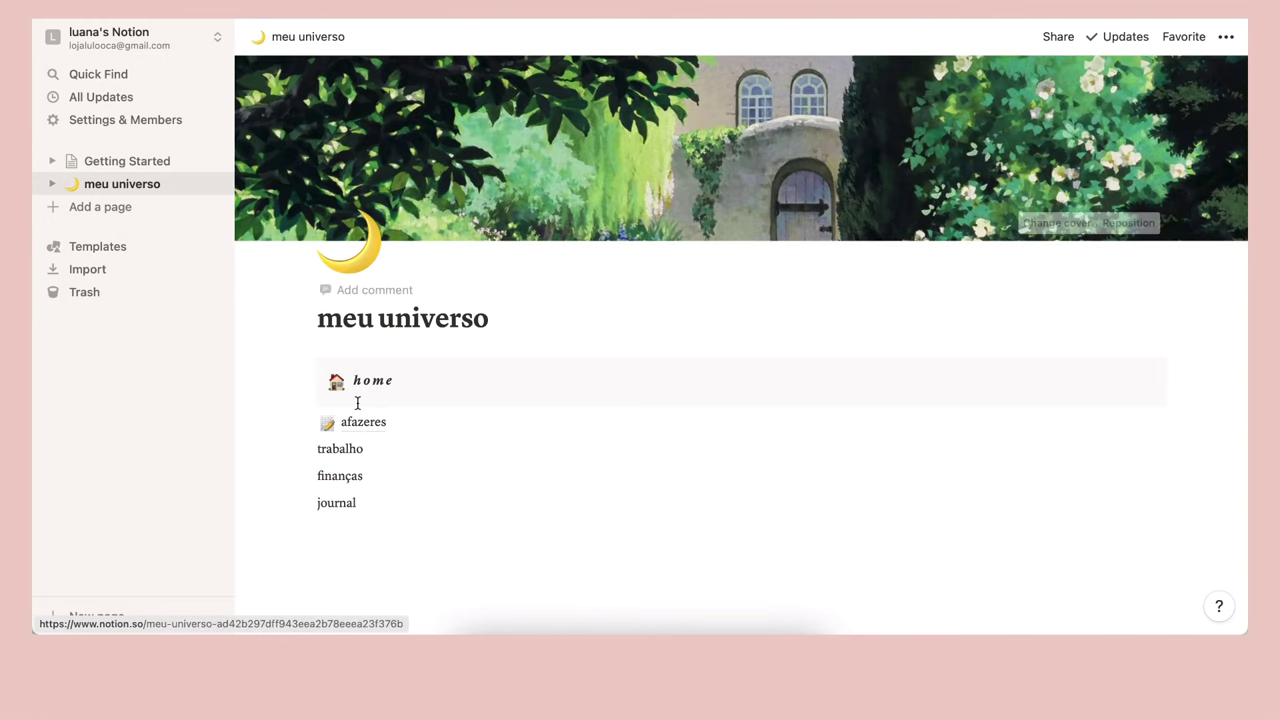
{"action": "left_click", "coordinate": [302, 450]}
{"action": "mouse_move", "coordinate": [231, 394]}
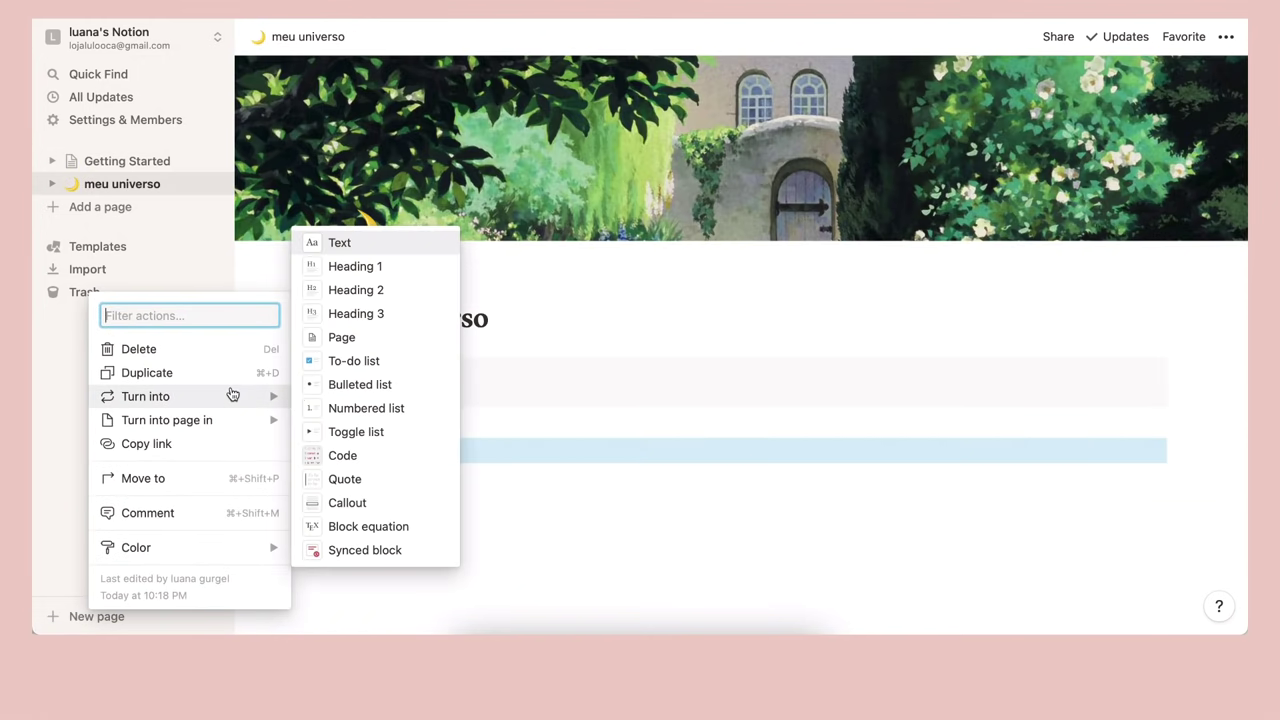
{"action": "left_click", "coordinate": [343, 337]}
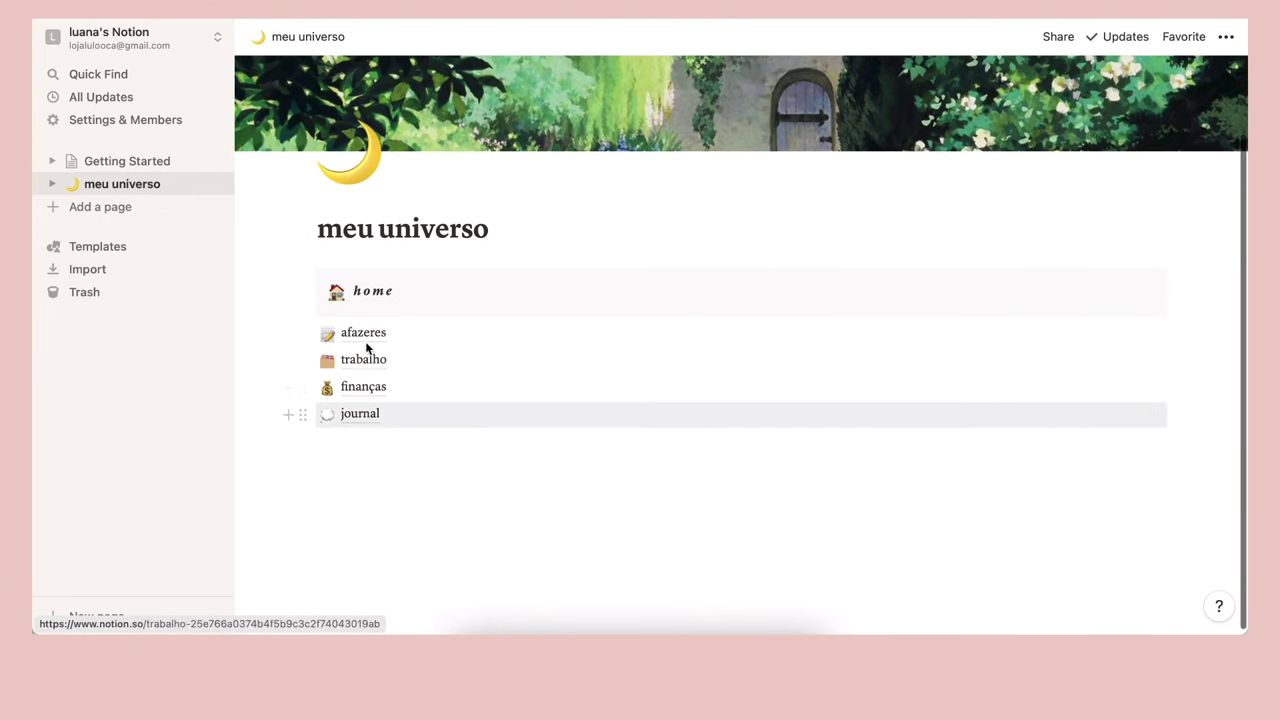
Favorite afazeres and meu universo, then reorder Favorites so meu universo is first
{"action": "scroll", "coordinate": [436, 400], "scroll_direction": "up", "scroll_amount": 1}
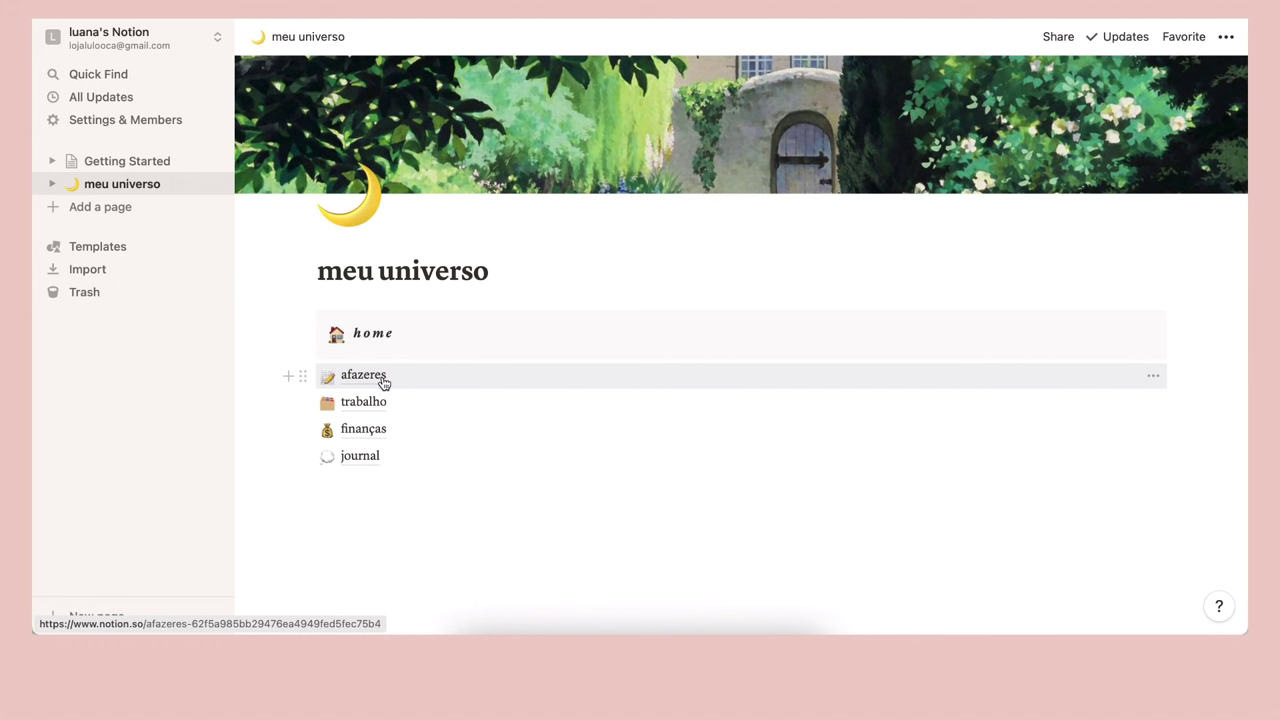
{"action": "left_click", "coordinate": [384, 382]}
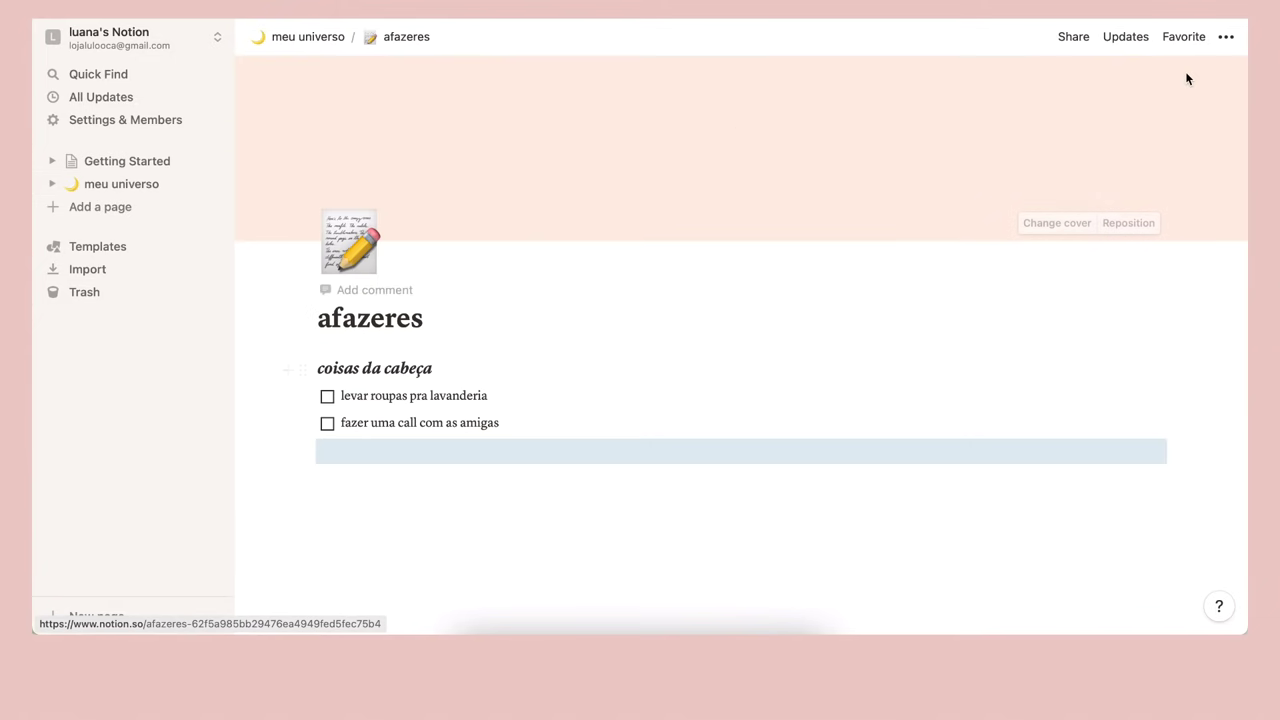
{"action": "left_click", "coordinate": [1182, 36]}
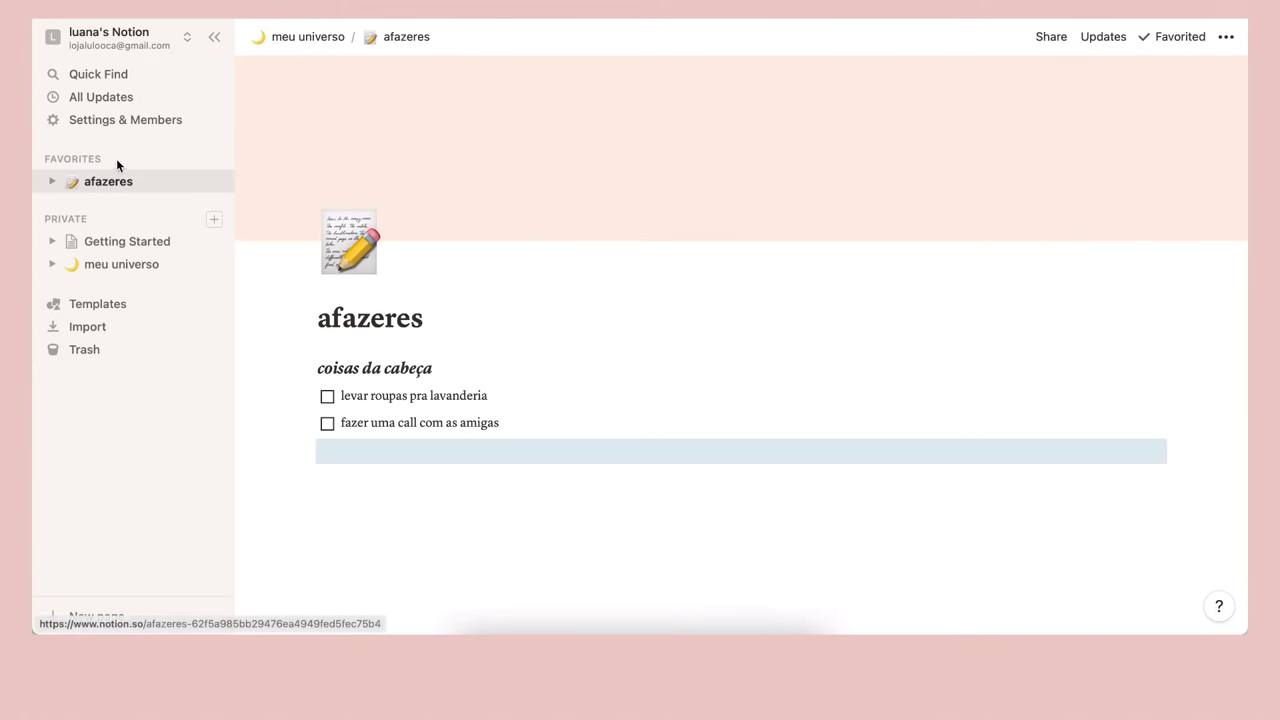
{"action": "left_click", "coordinate": [321, 36]}
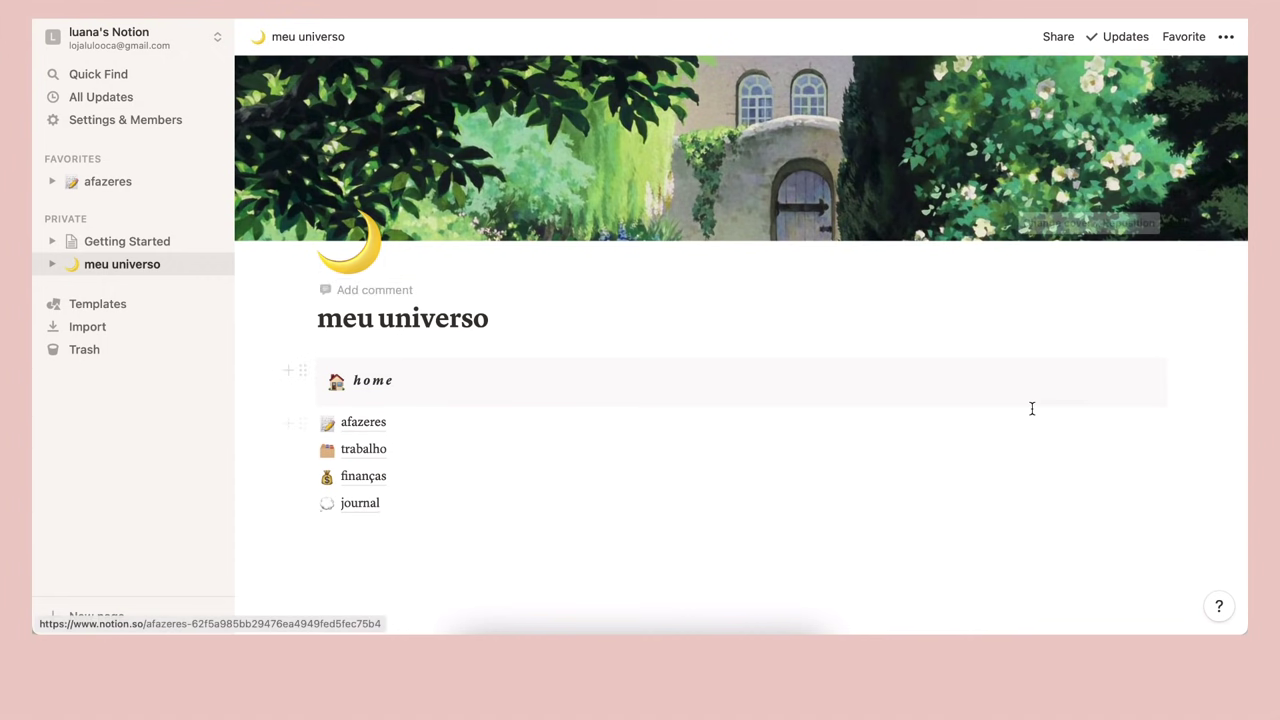
{"action": "left_click", "coordinate": [1184, 36]}
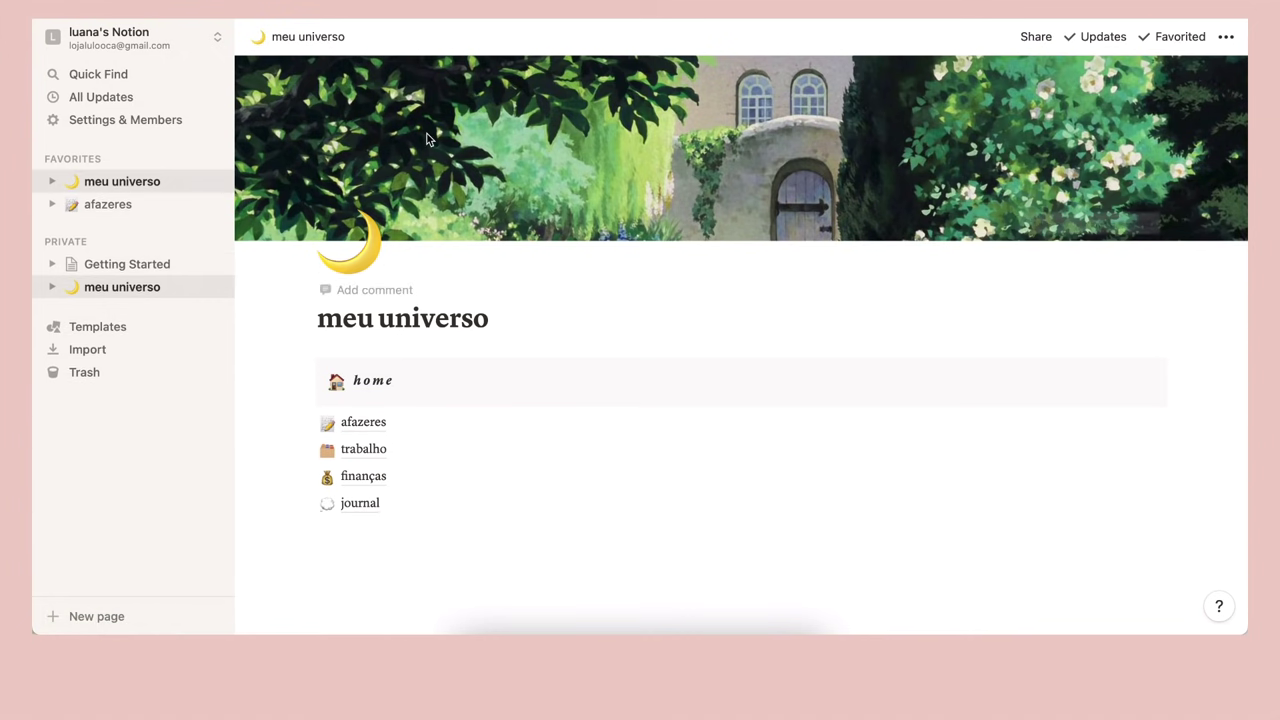
{"action": "left_click_drag", "start_coordinate": [122, 210], "coordinate": [124, 200]}
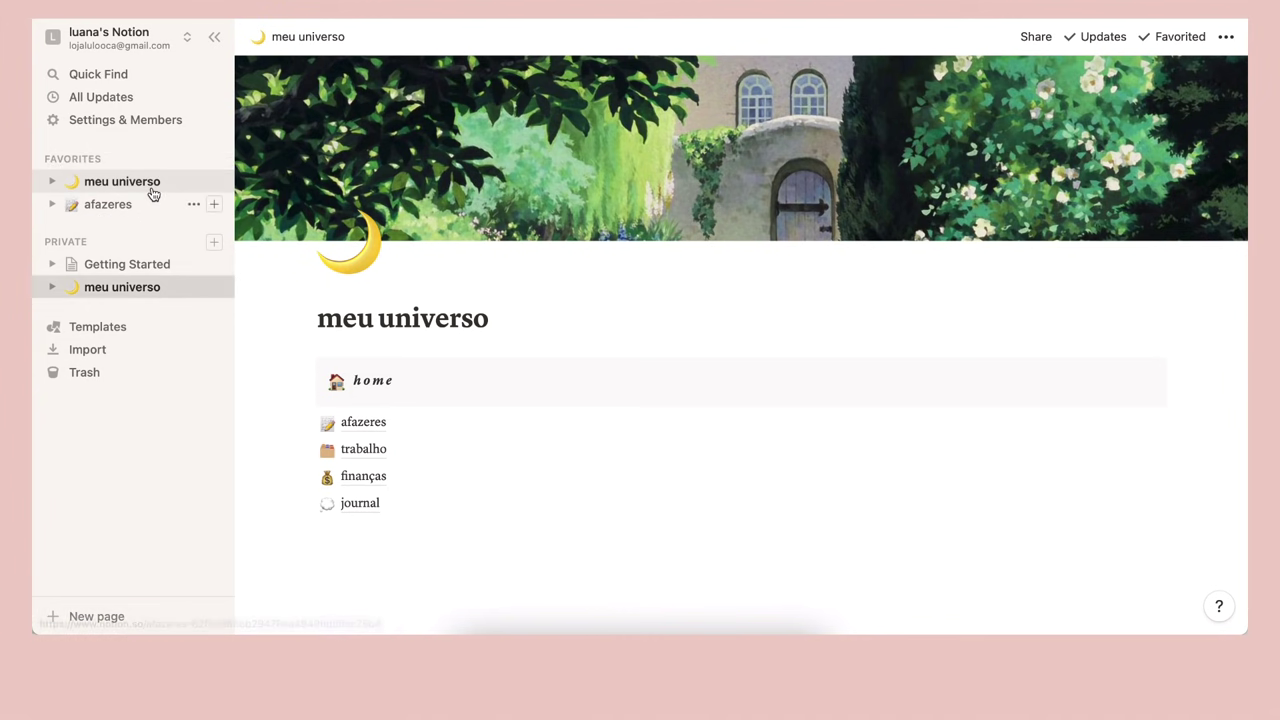
{"action": "scroll", "coordinate": [579, 446], "scroll_direction": "down", "scroll_amount": 2}
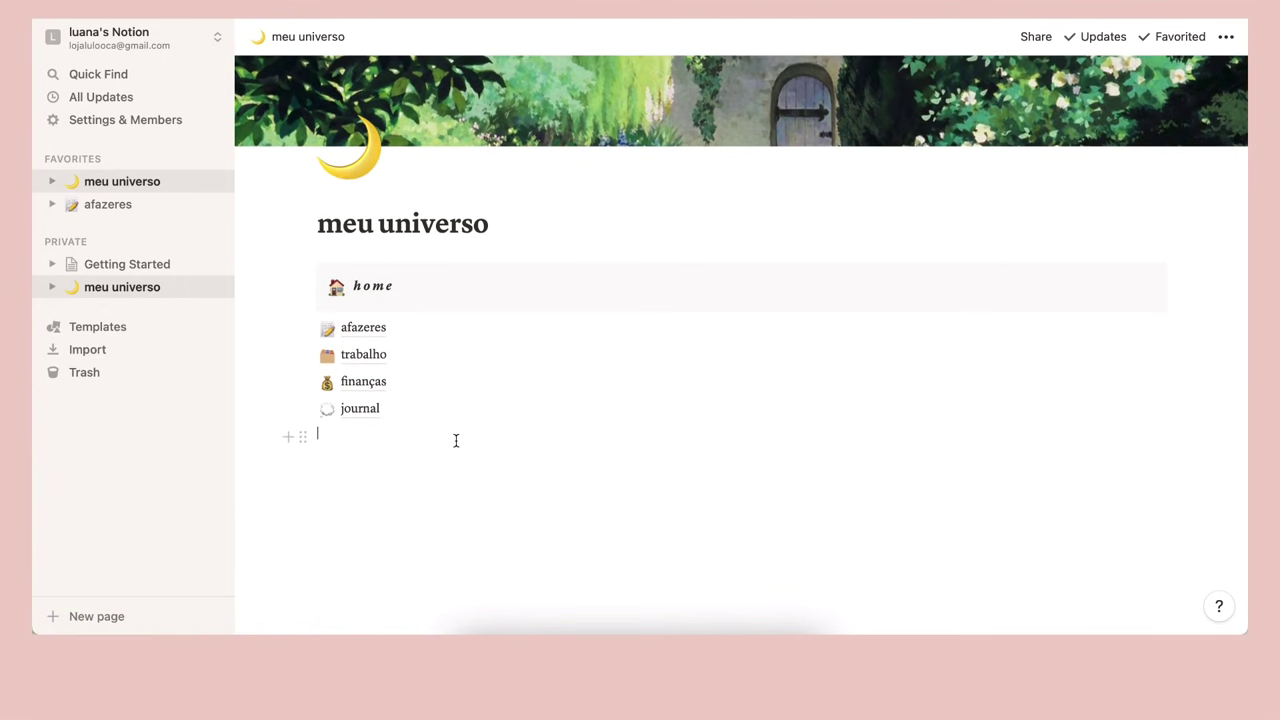
Insert an inline calendar database below the four subpages on meu universo
{"action": "type", "text": "/"}
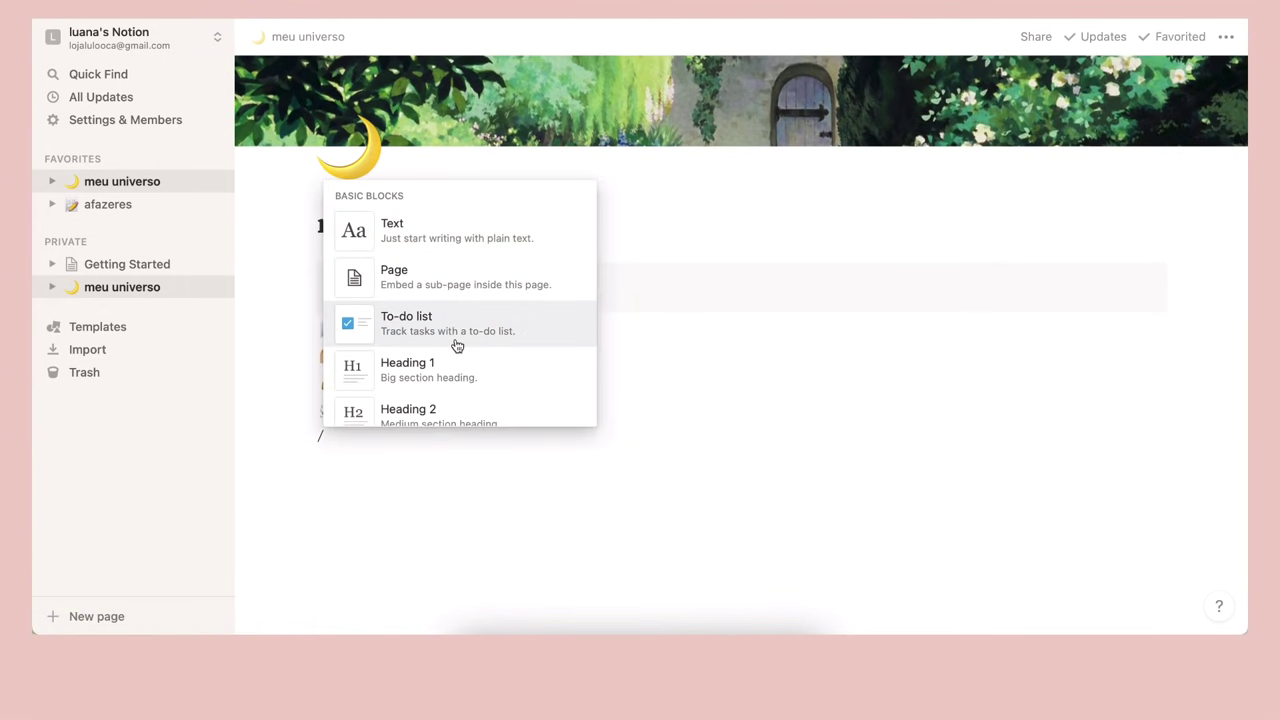
{"action": "scroll", "coordinate": [451, 343], "scroll_direction": "down", "scroll_amount": 4}
{"action": "left_click", "coordinate": [400, 381]}
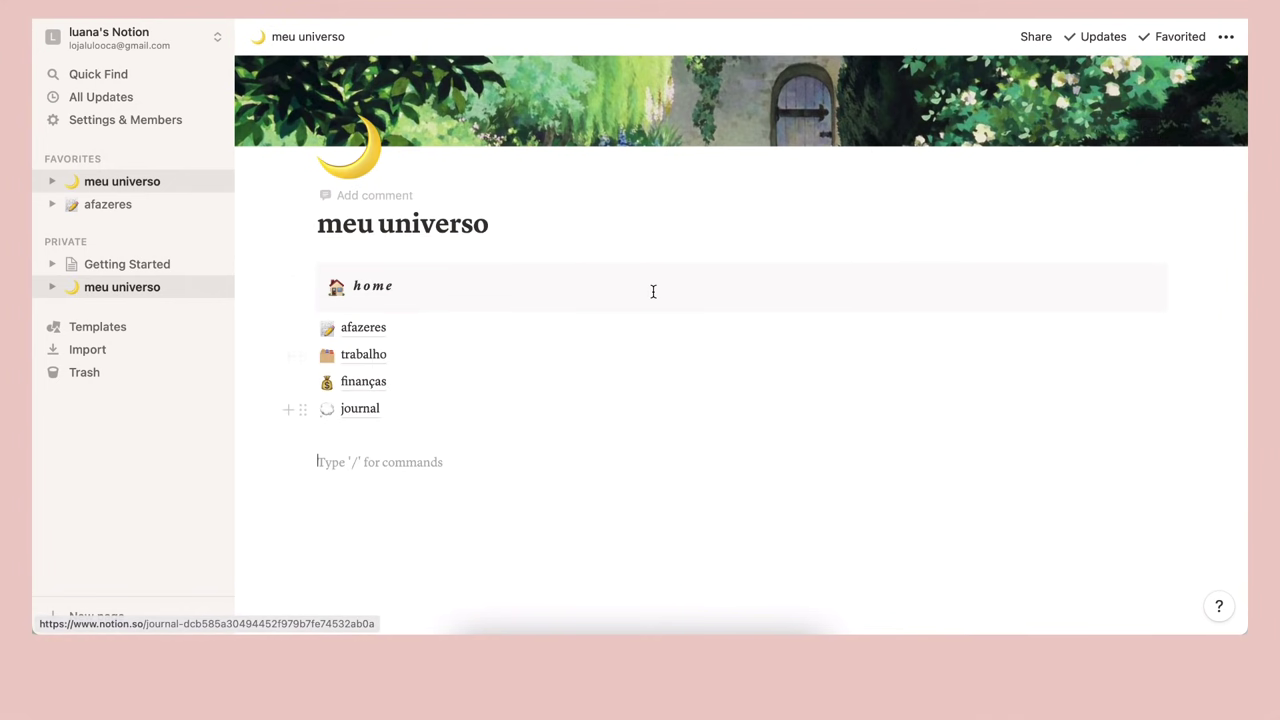
{"action": "type", "text": "/"}
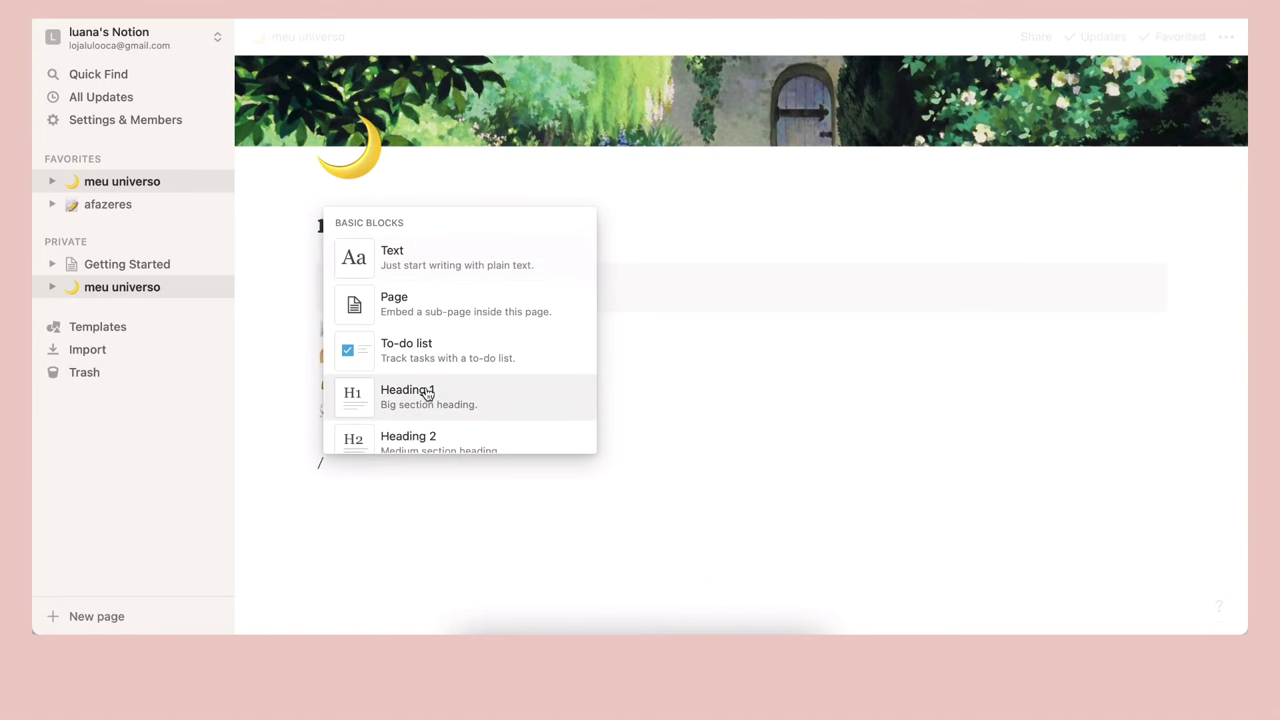
{"action": "scroll", "coordinate": [428, 374], "scroll_direction": "down", "scroll_amount": 4}
{"action": "scroll", "coordinate": [428, 374], "scroll_direction": "down", "scroll_amount": 8}
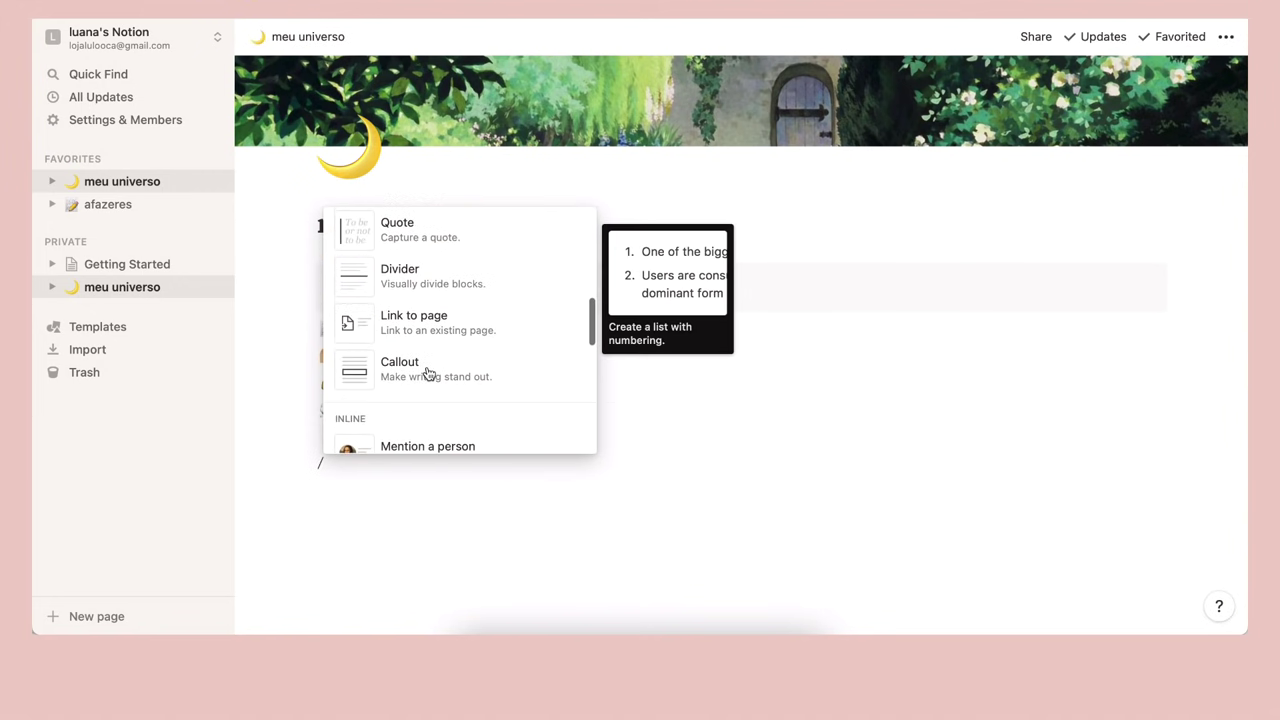
{"action": "scroll", "coordinate": [428, 374], "scroll_direction": "down", "scroll_amount": 5}
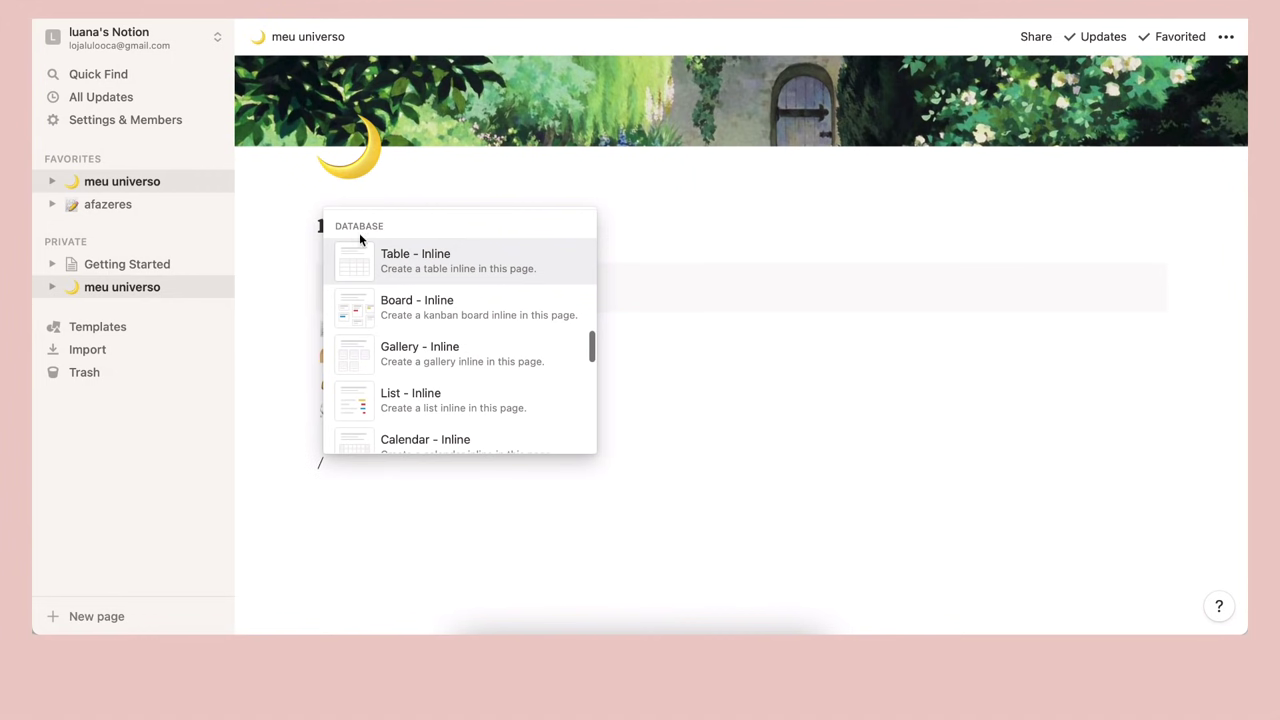
{"action": "scroll", "coordinate": [435, 308], "scroll_direction": "down", "scroll_amount": 2}
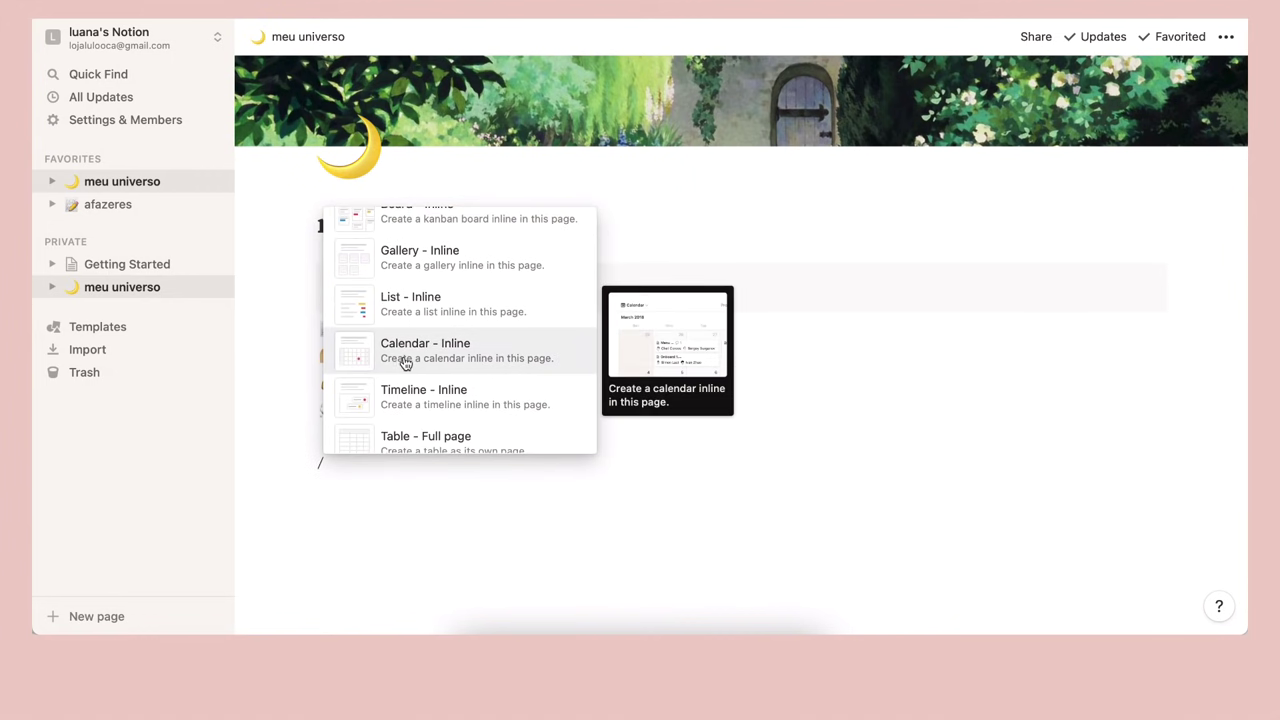
{"action": "scroll", "coordinate": [460, 358], "scroll_direction": "down", "scroll_amount": 5}
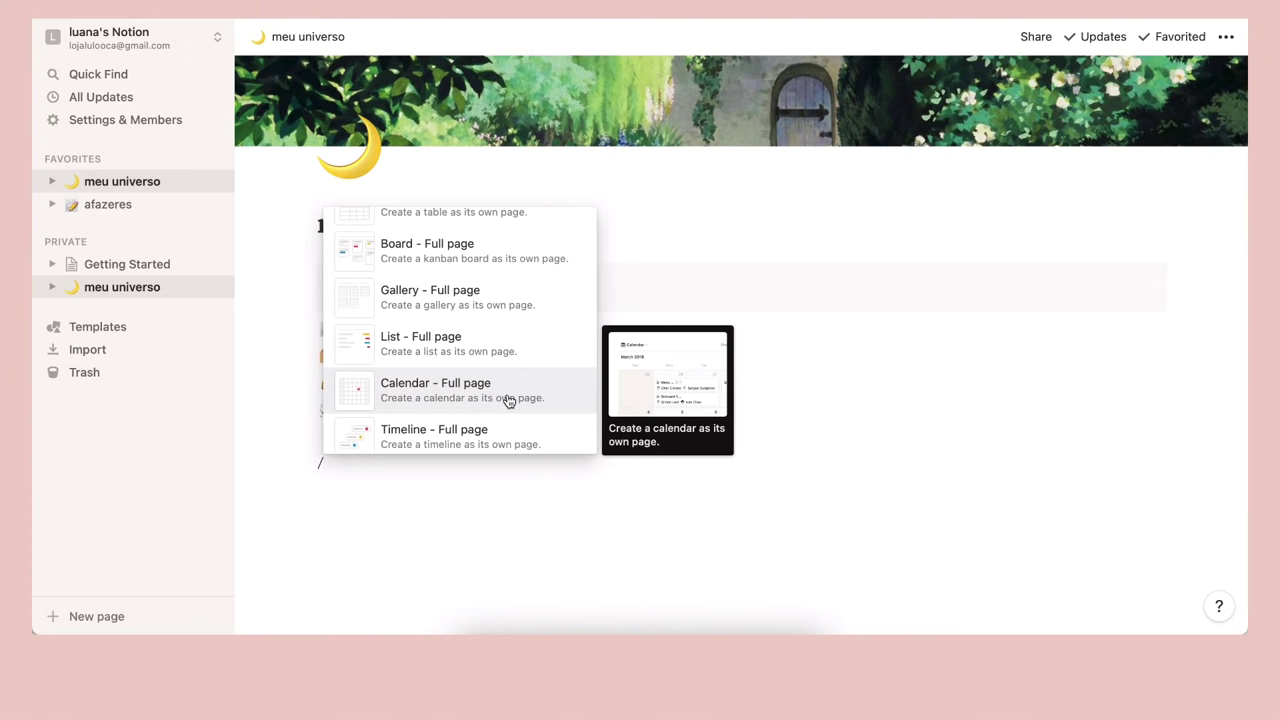
{"action": "scroll", "coordinate": [508, 401], "scroll_direction": "up", "scroll_amount": 5}
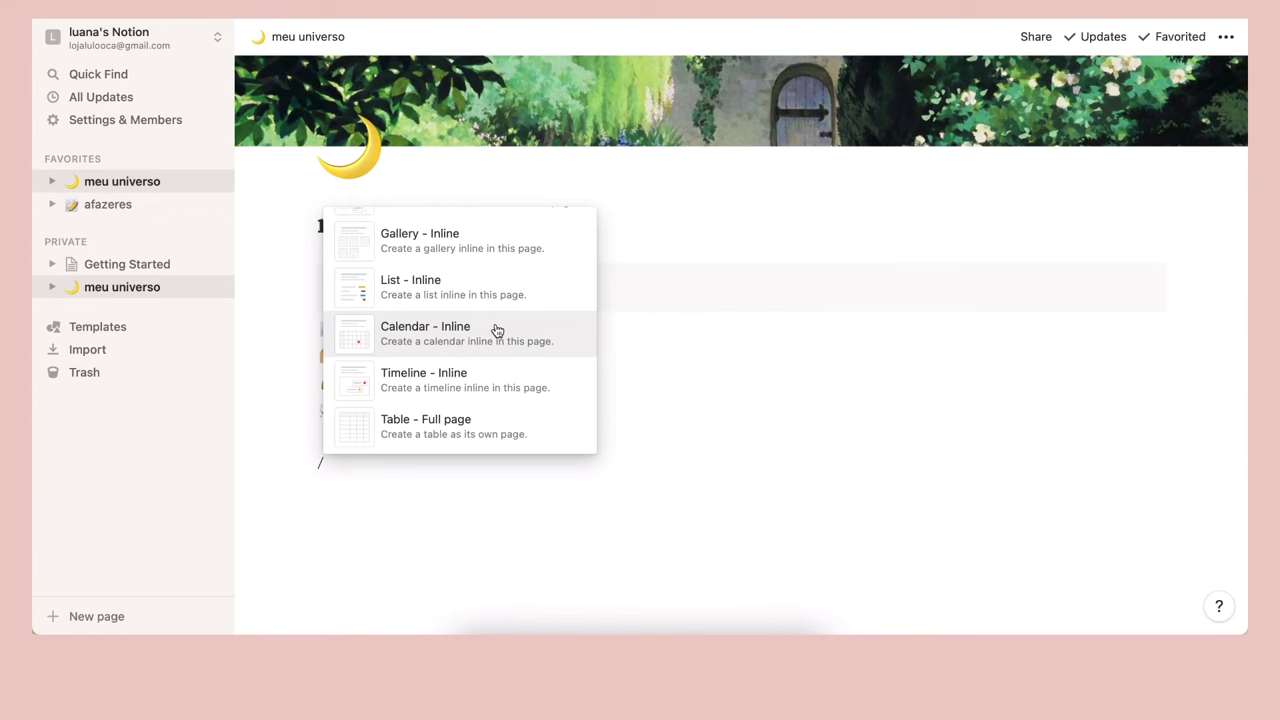
{"action": "left_click", "coordinate": [497, 330]}
{"action": "scroll", "coordinate": [582, 332], "scroll_direction": "down", "scroll_amount": 3}
{"action": "scroll", "coordinate": [584, 332], "scroll_direction": "down", "scroll_amount": 2}
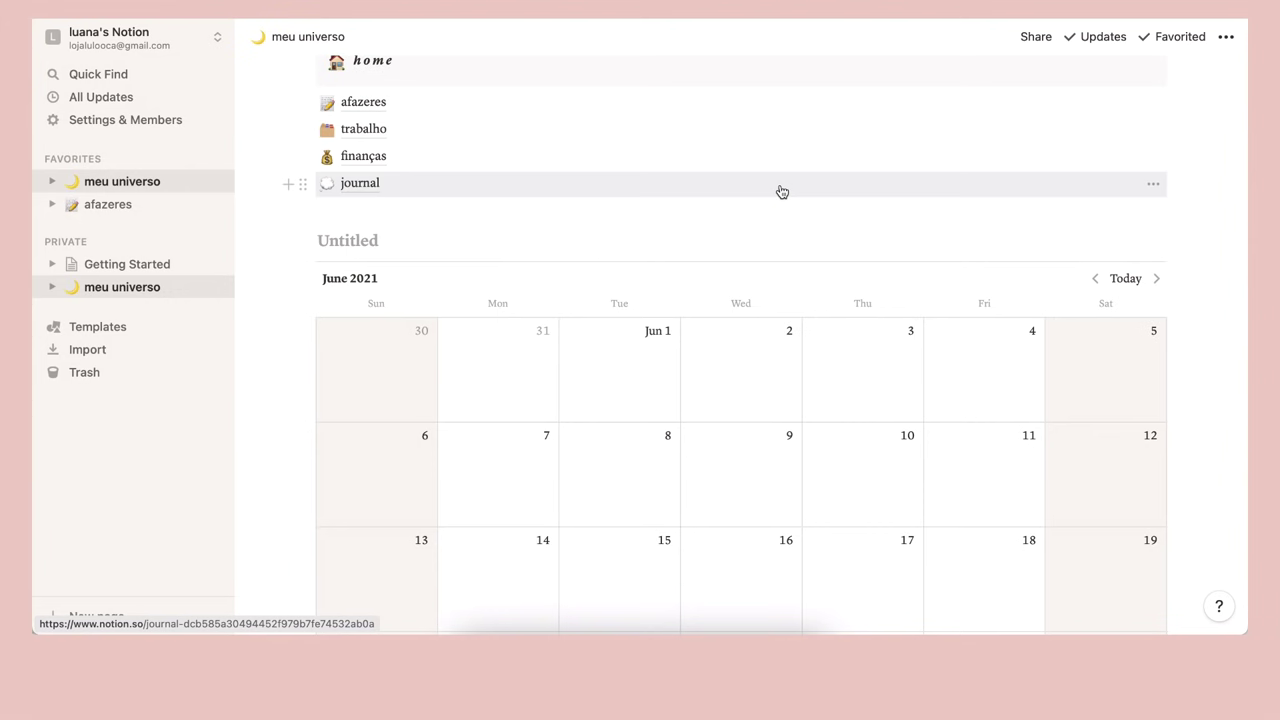
{"action": "scroll", "coordinate": [782, 191], "scroll_direction": "down", "scroll_amount": 2}
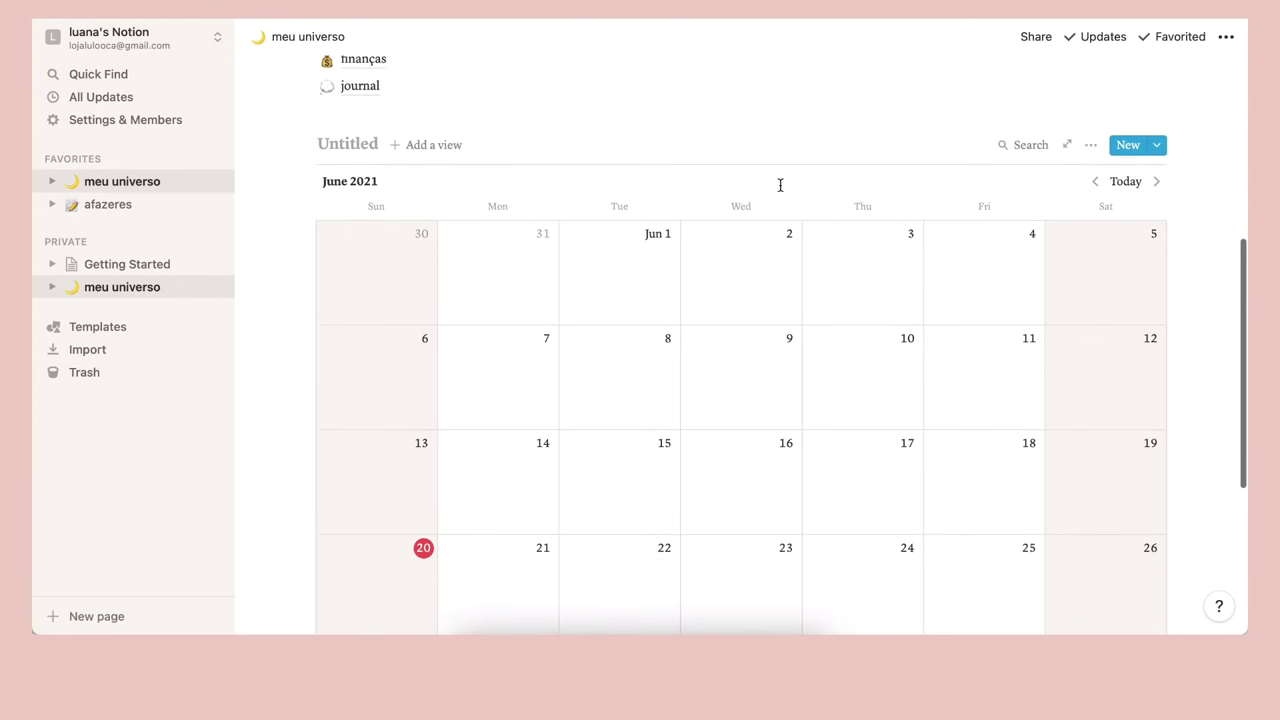
{"action": "scroll", "coordinate": [780, 185], "scroll_direction": "down", "scroll_amount": 2}
{"action": "scroll", "coordinate": [780, 185], "scroll_direction": "up", "scroll_amount": 3}
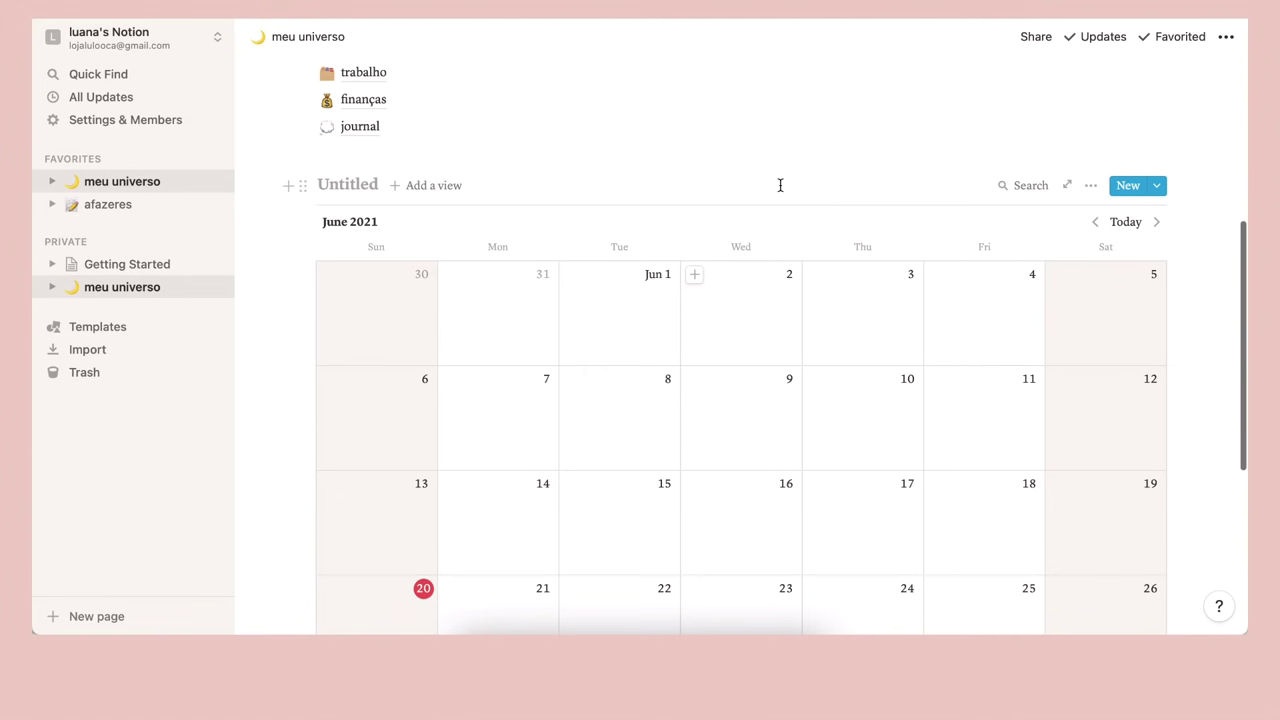
Title the calendar 'meu mês corrido~'
{"action": "left_click", "coordinate": [362, 187]}
{"action": "type", "text": "meu mu"}
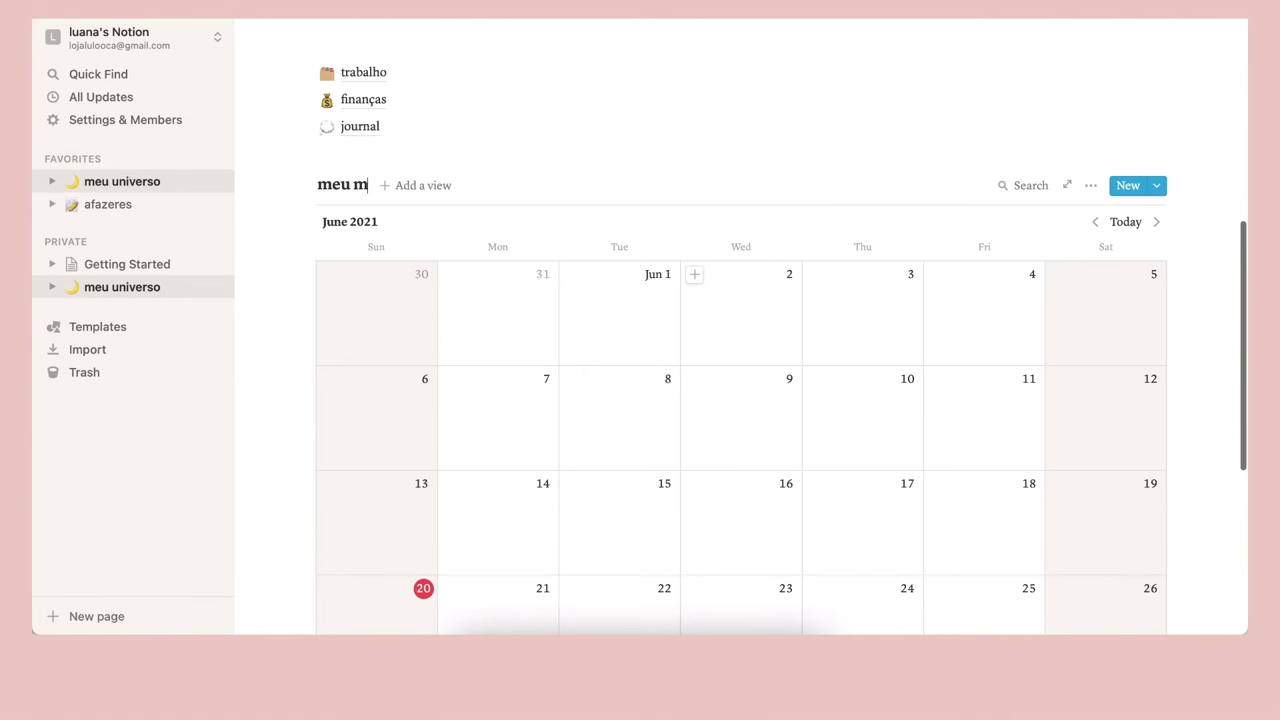
{"action": "key", "text": "BackSpace"}
{"action": "type", "text": "ês n"}
{"action": "key", "text": "BackSpace"}
{"action": "type", "text": "corrido~"}
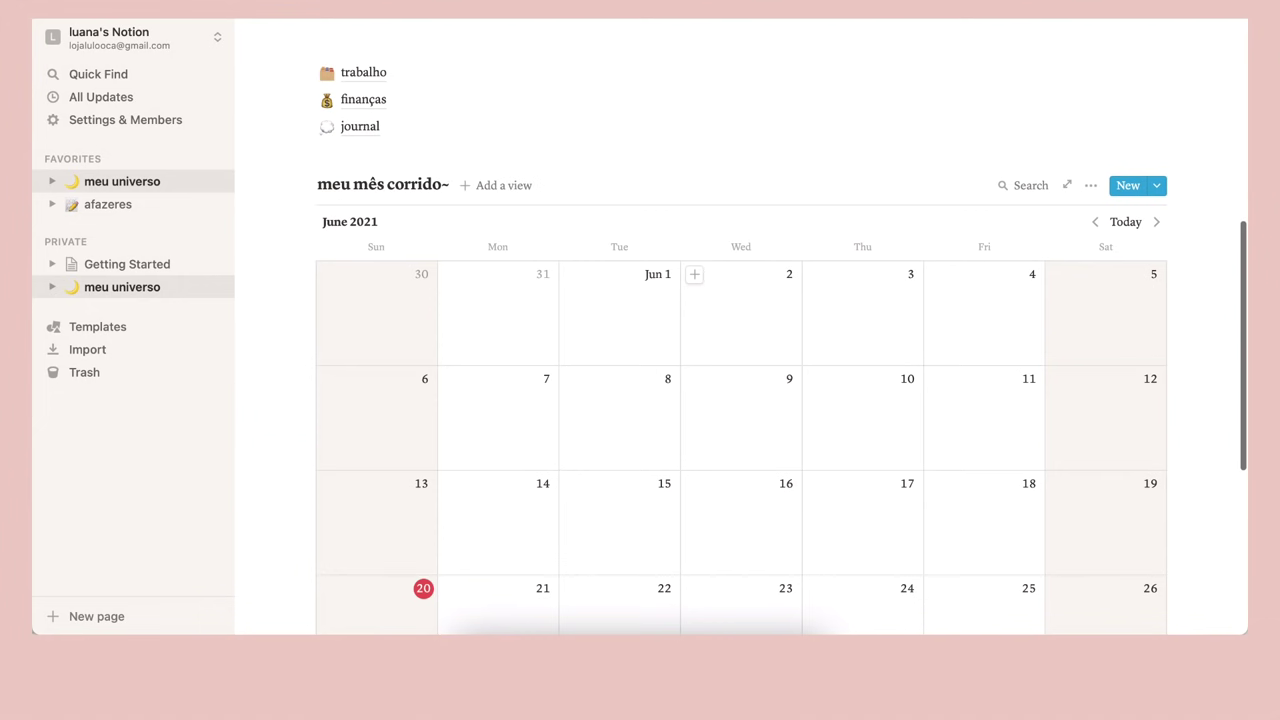
{"action": "key", "text": "space"}
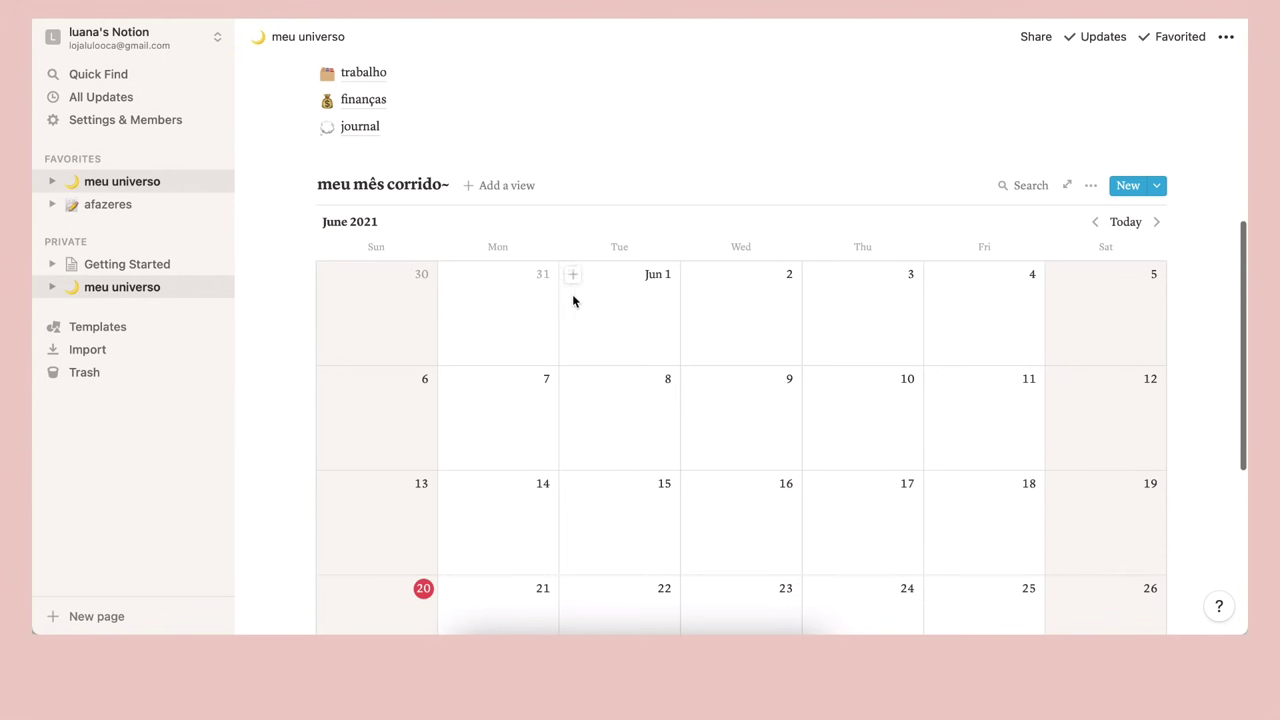
Create the June 1 calendar entries 'entregar publi' and 'postar vídeo no canal'
{"action": "left_click", "coordinate": [572, 274]}
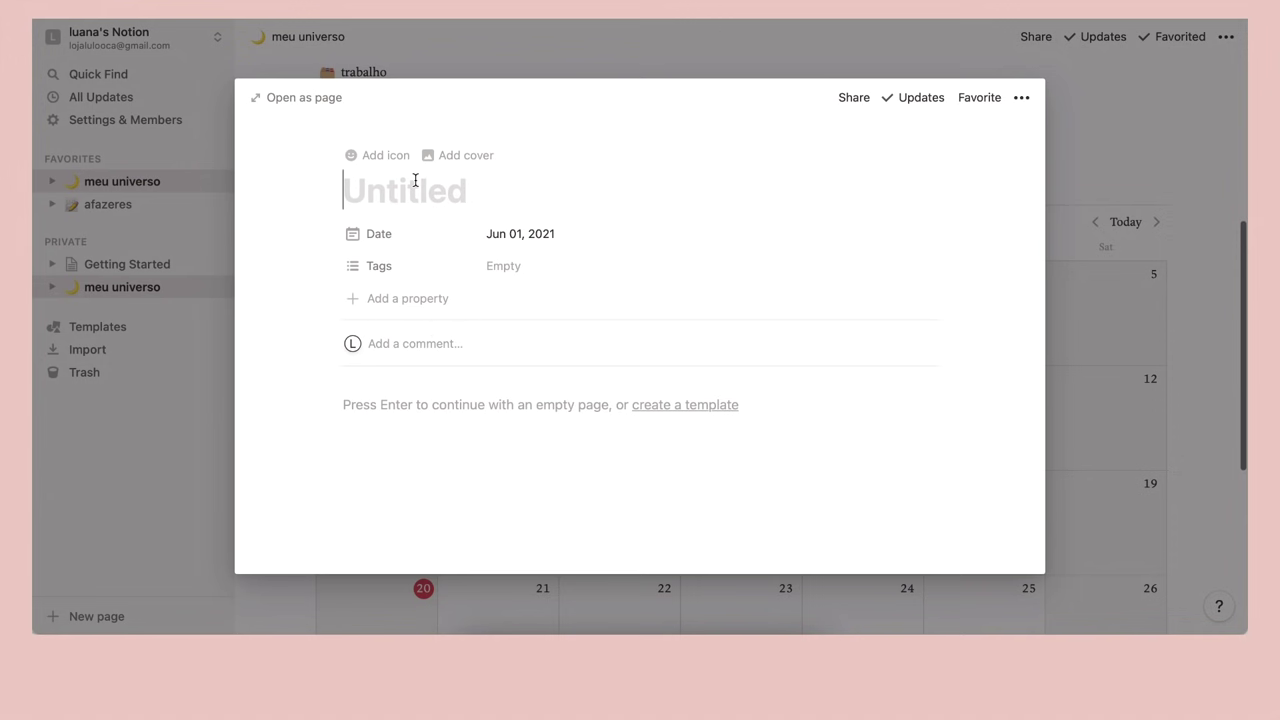
{"action": "type", "text": "entregar "}
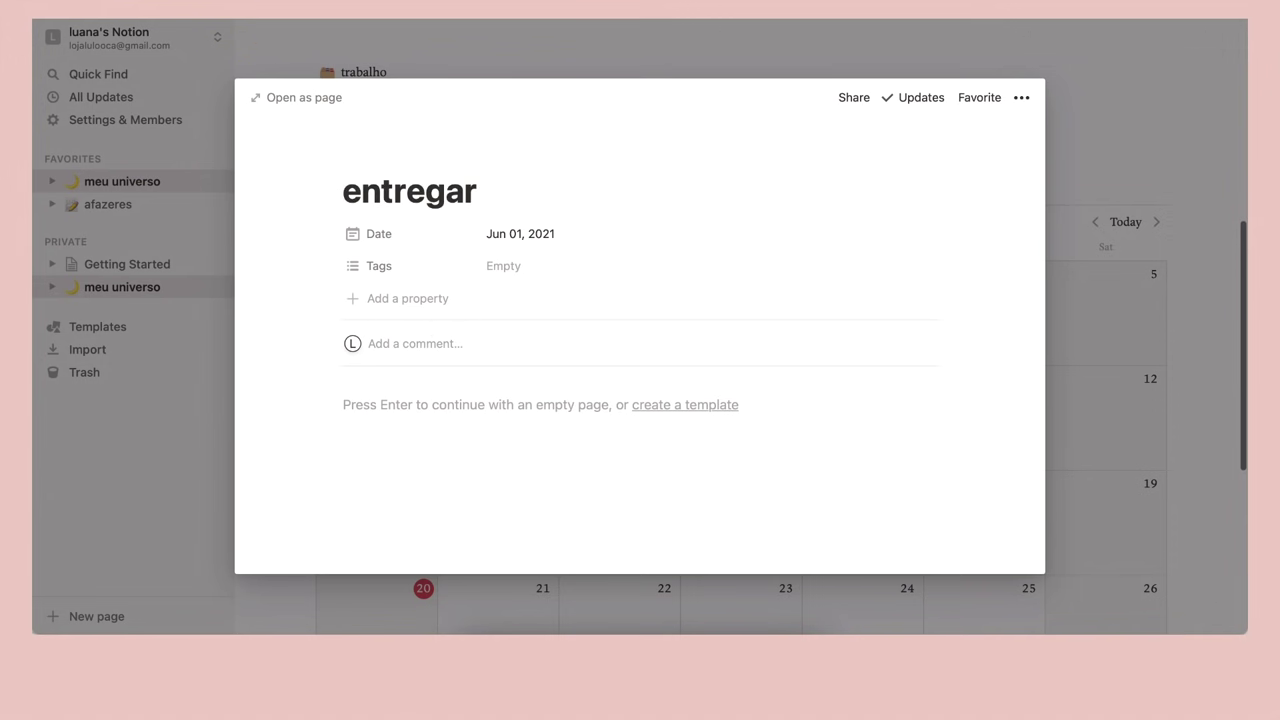
{"action": "type", "text": "publi"}
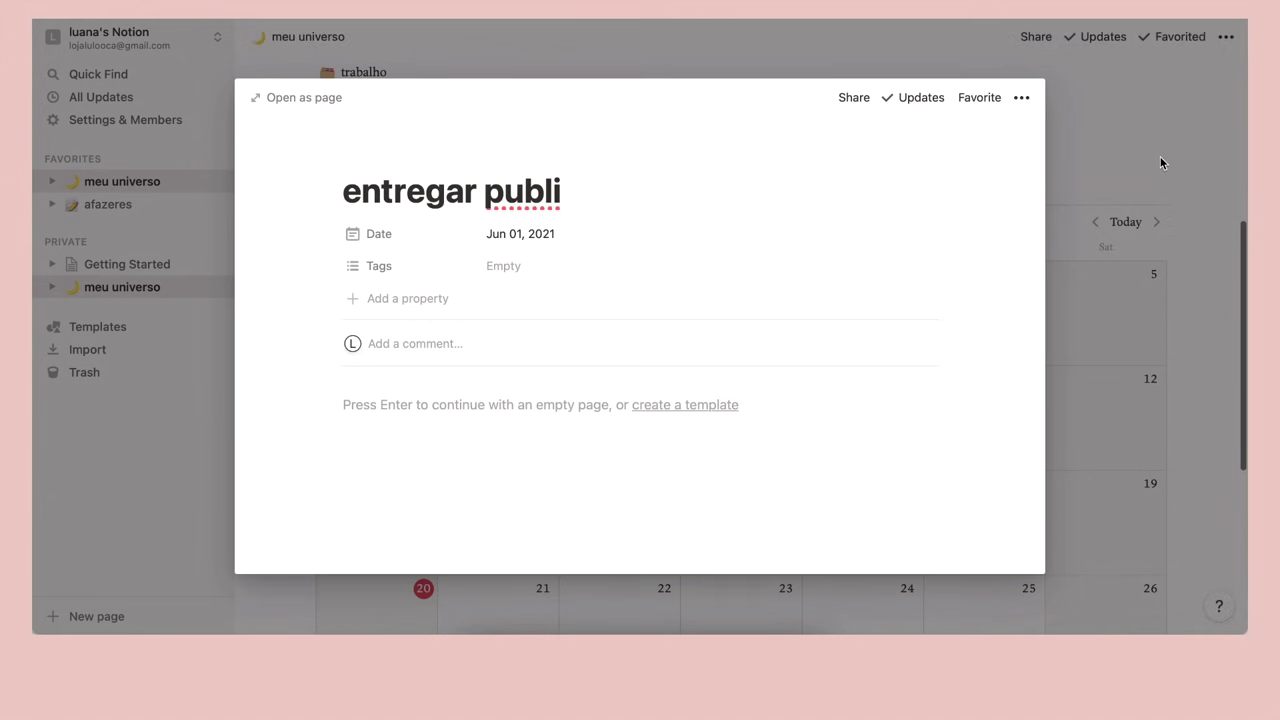
{"action": "left_click", "coordinate": [1160, 163]}
{"action": "left_click", "coordinate": [572, 275]}
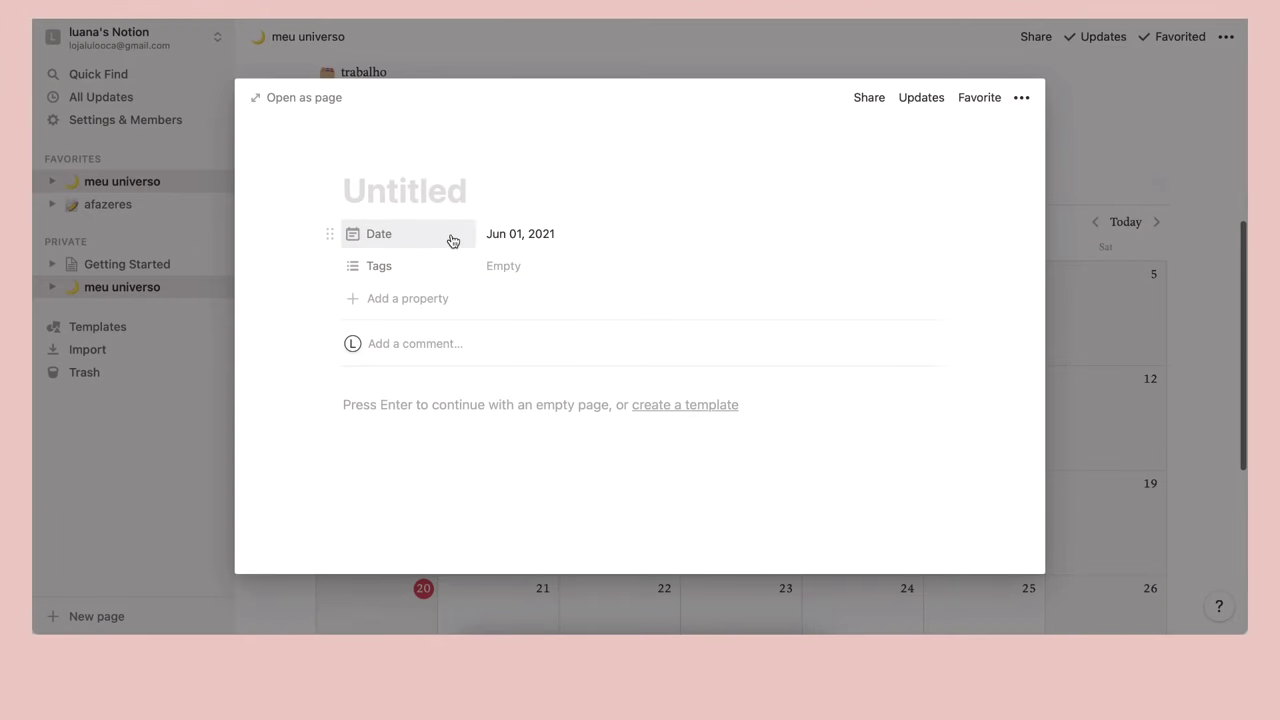
{"action": "type", "text": "postar víd"}
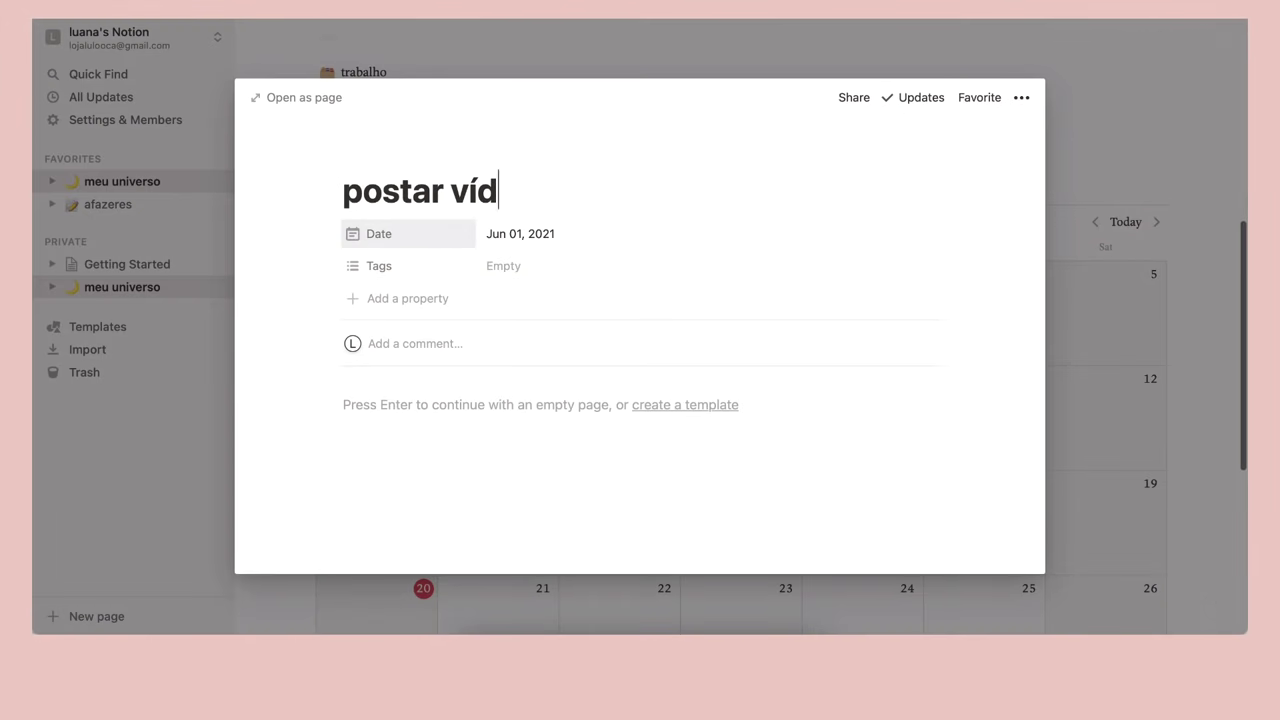
{"action": "type", "text": "eo no canal"}
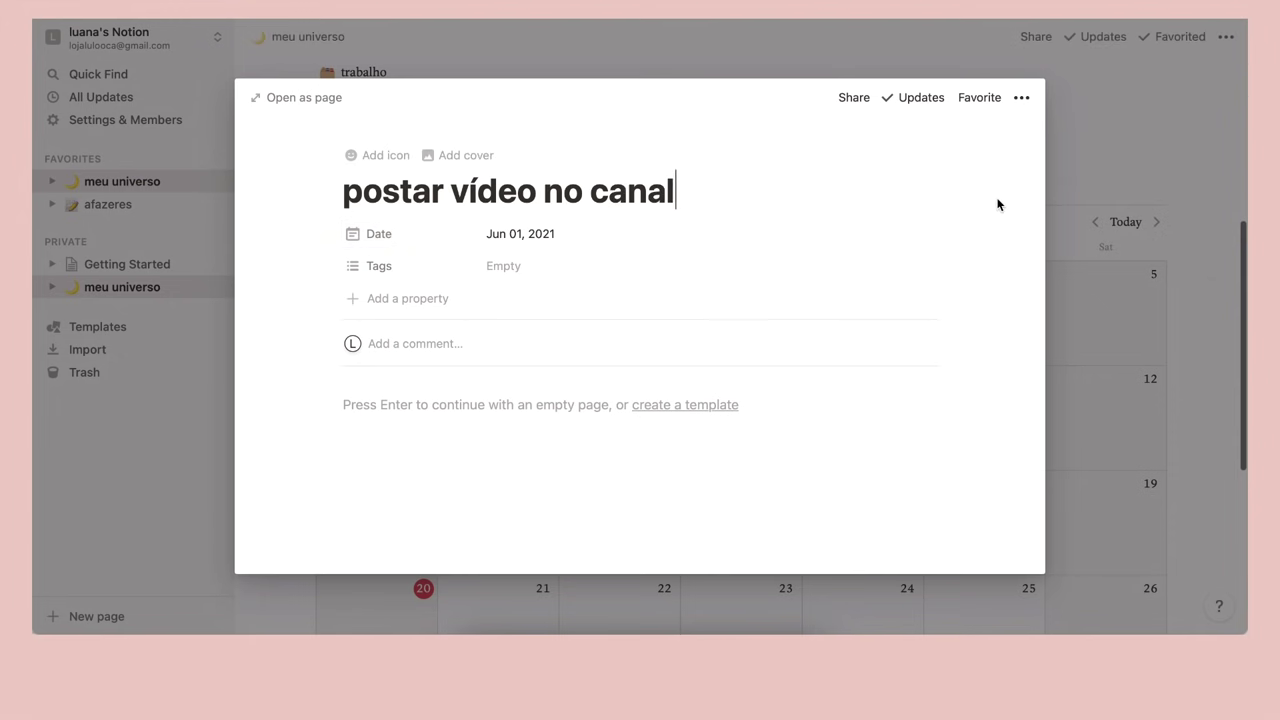
{"action": "left_click", "coordinate": [1102, 68]}
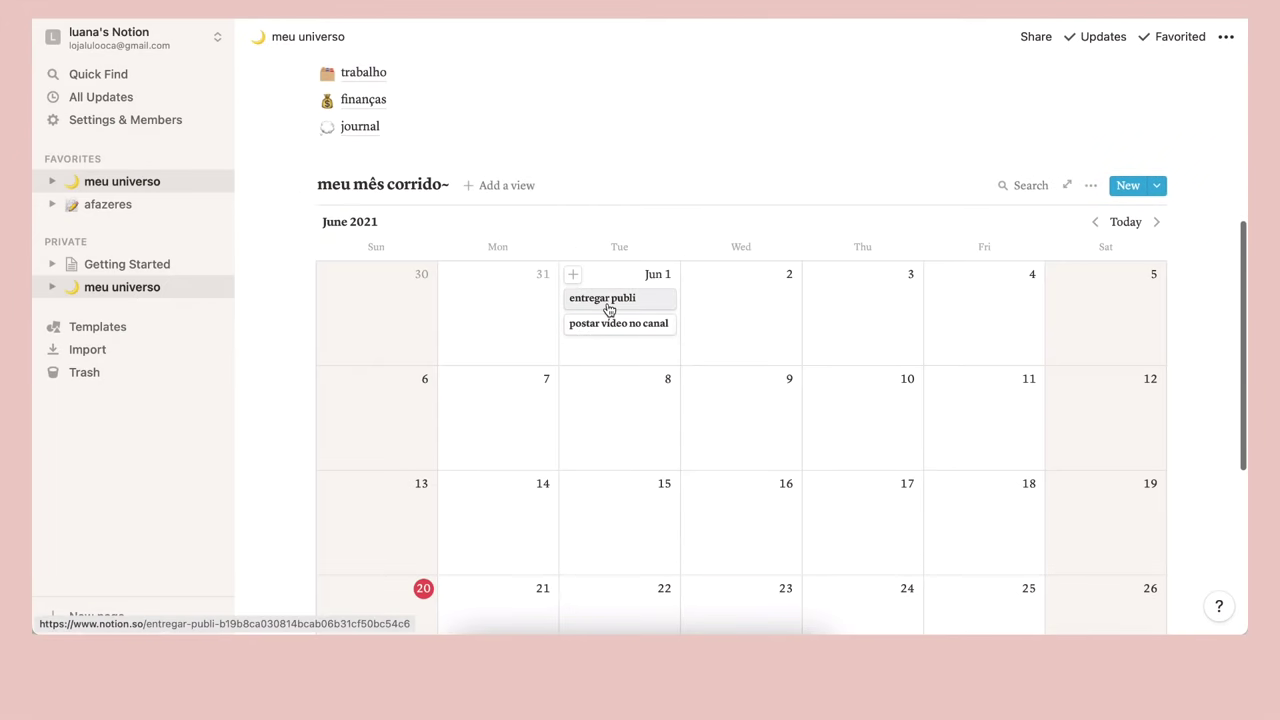
Open entregar publi and set it to small text, full width and serif font
{"action": "left_click", "coordinate": [608, 305]}
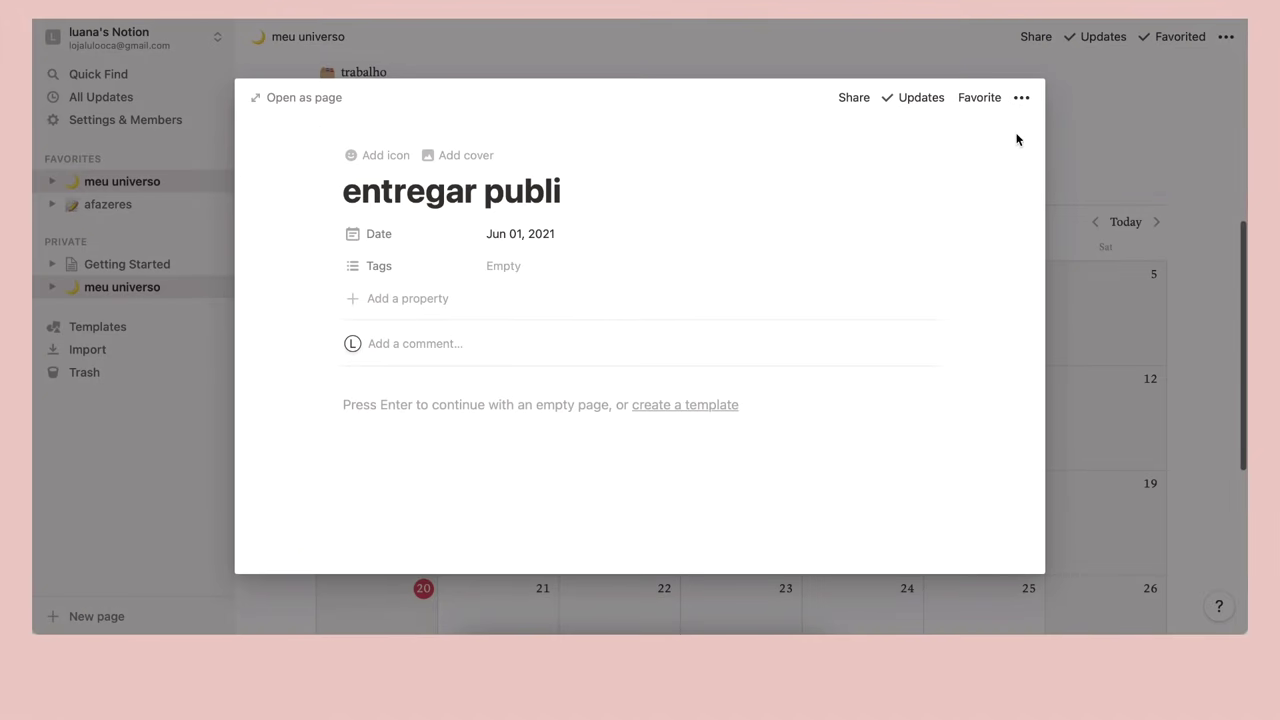
{"action": "left_click", "coordinate": [1021, 97]}
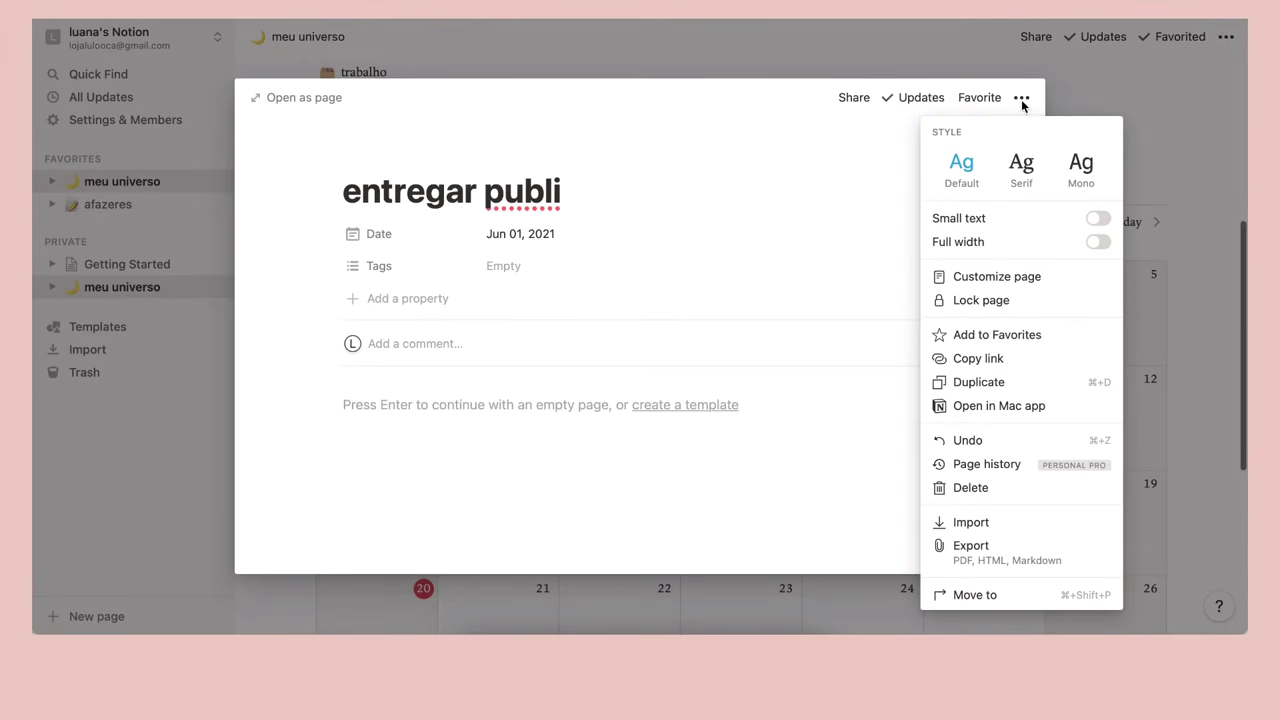
{"action": "left_click", "coordinate": [1098, 218]}
{"action": "left_click", "coordinate": [1098, 242]}
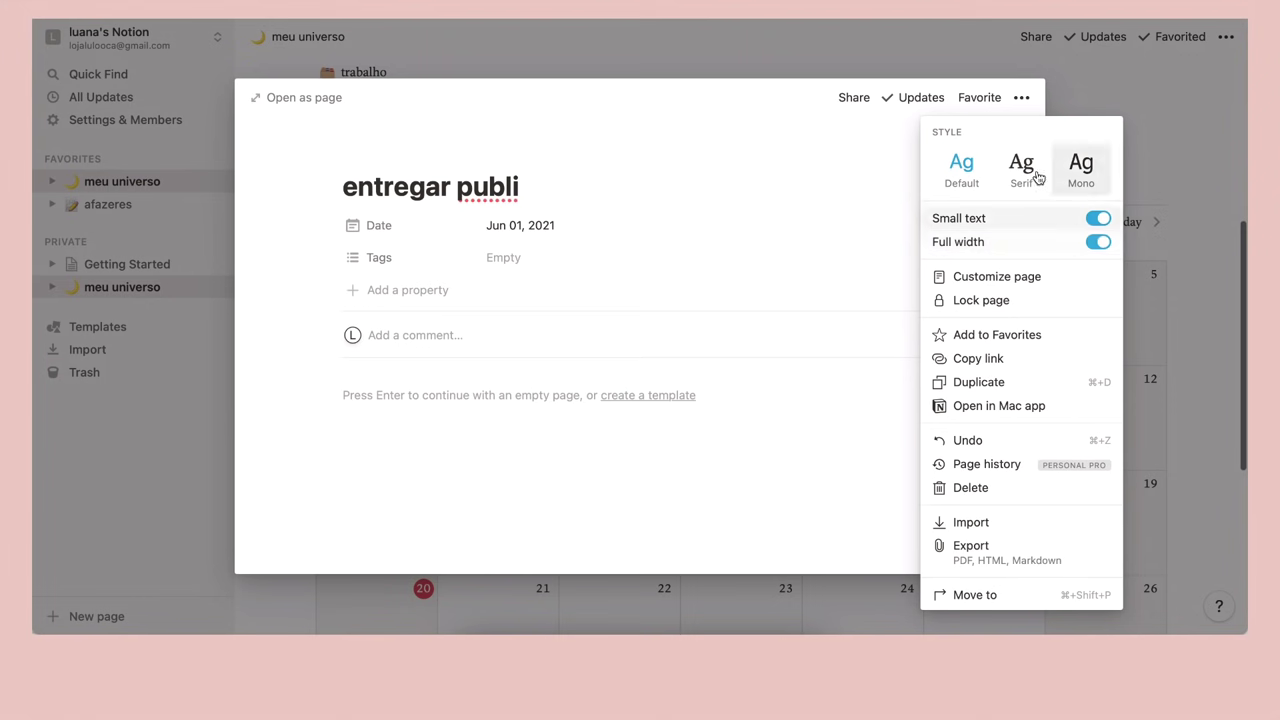
{"action": "left_click", "coordinate": [1021, 163]}
{"action": "left_click", "coordinate": [466, 280]}
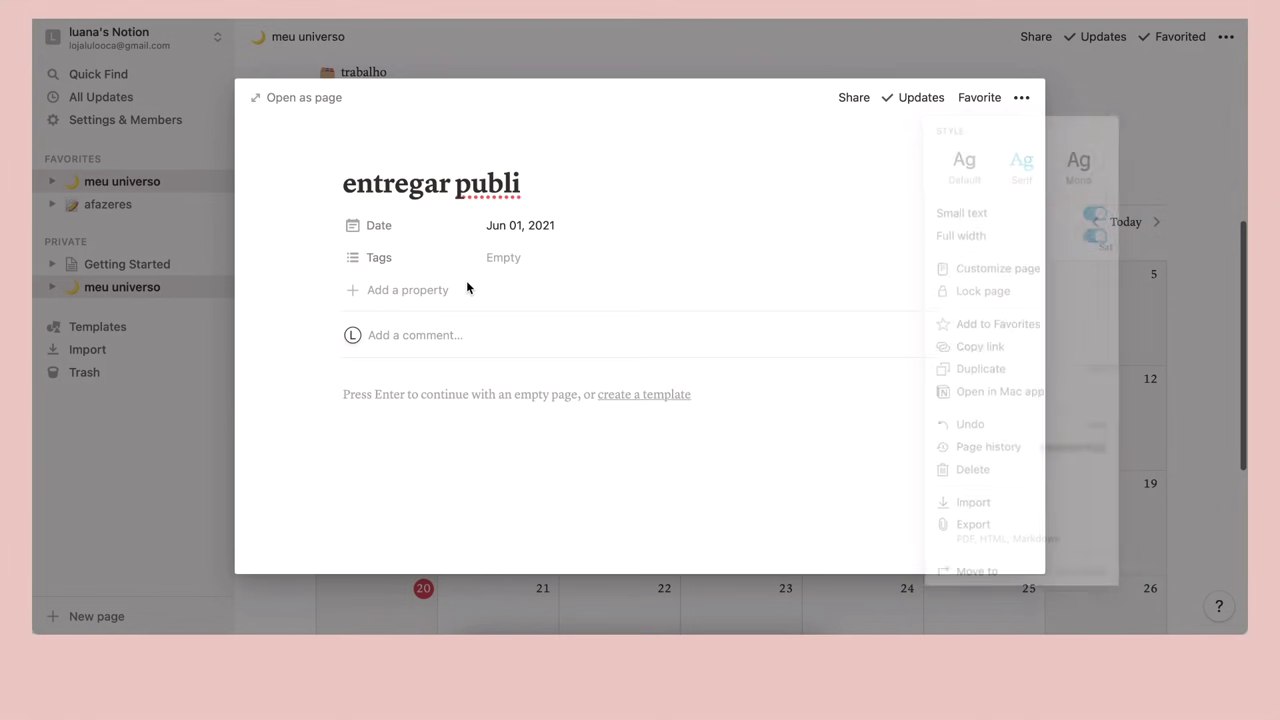
Paste three checked to-do items into the page body and remove a stray slash line
{"action": "left_click", "coordinate": [402, 394]}
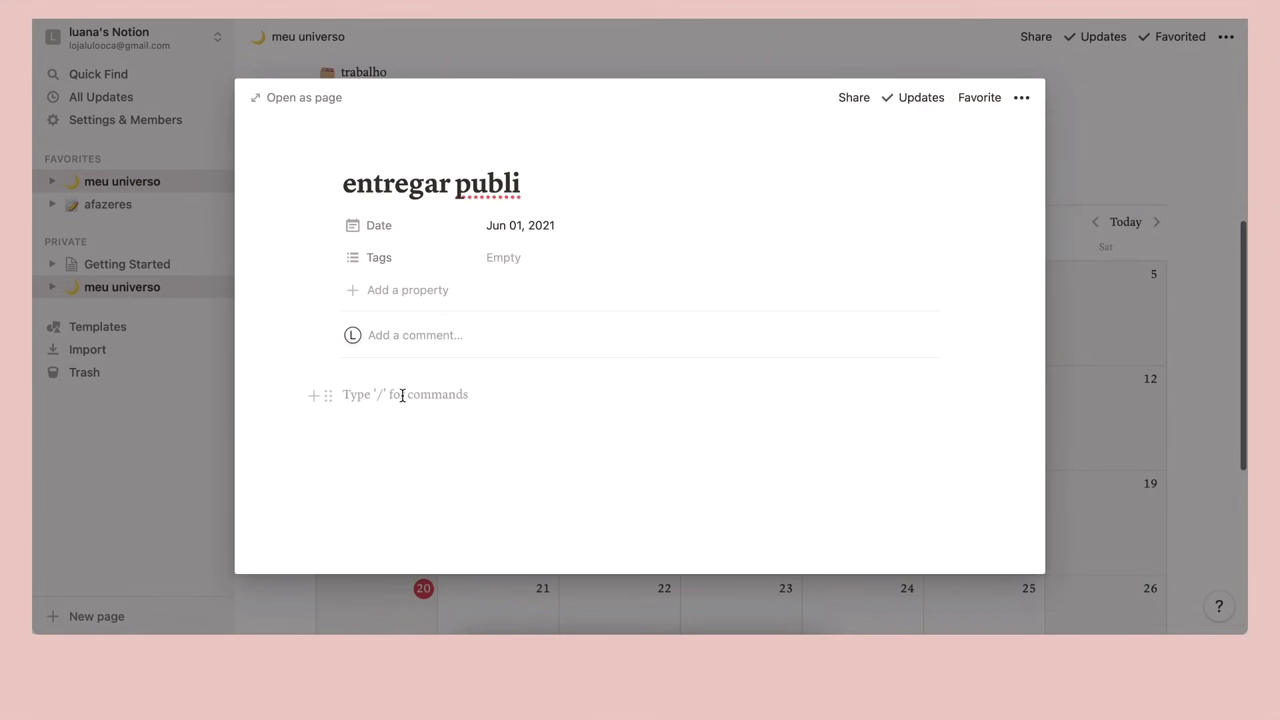
{"action": "type", "text": "/"}
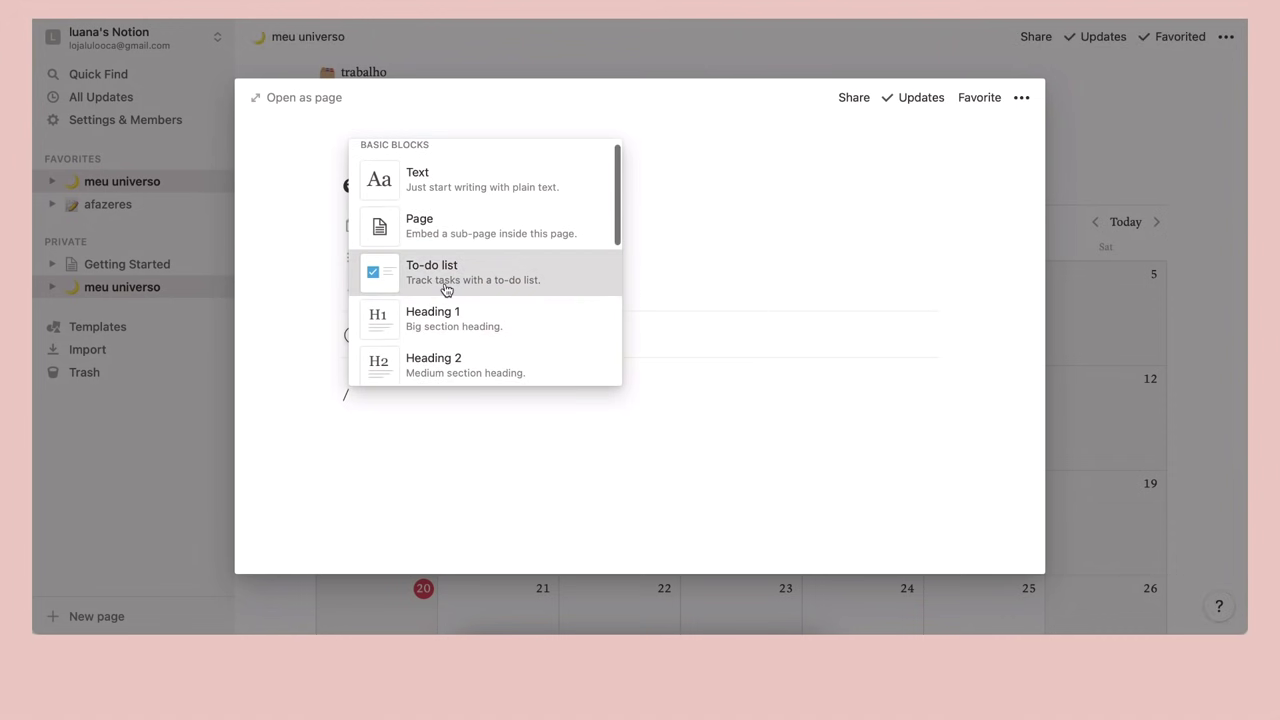
{"action": "left_click", "coordinate": [443, 285]}
{"action": "type", "text": "mandar roteiro fazer uma call assinar contrato"}
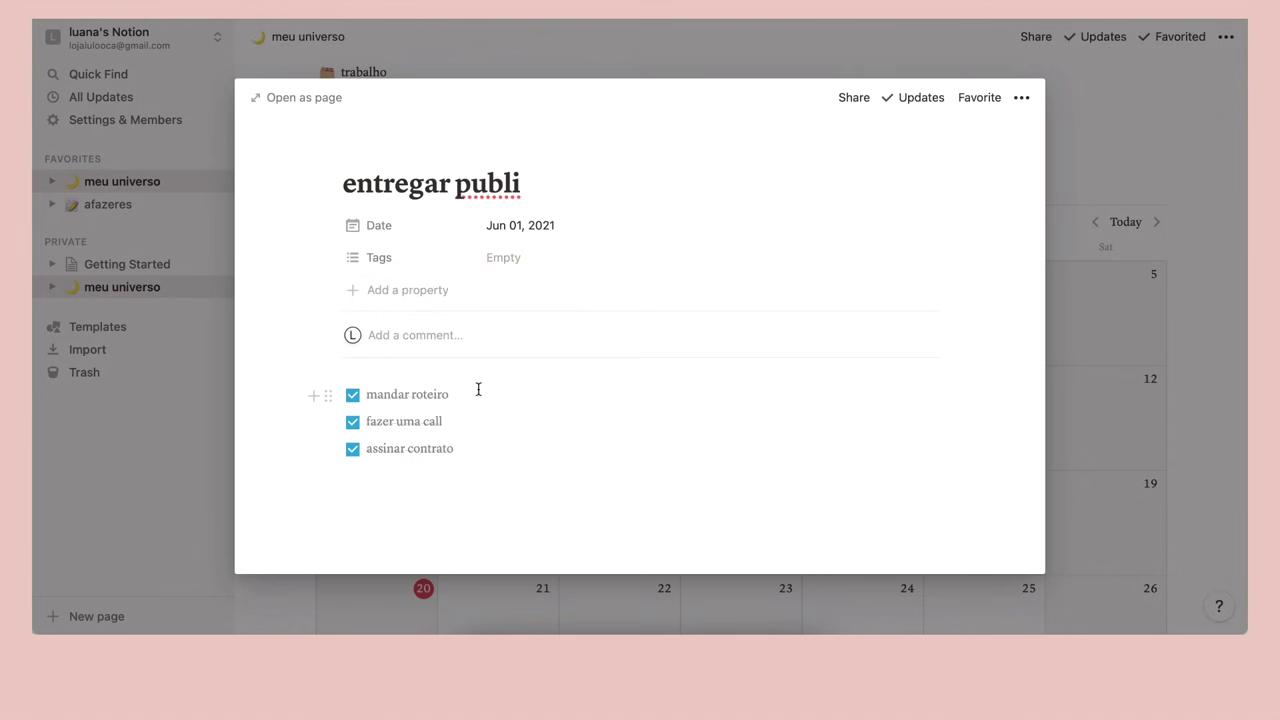
{"action": "scroll", "coordinate": [477, 386], "scroll_direction": "down", "scroll_amount": 1}
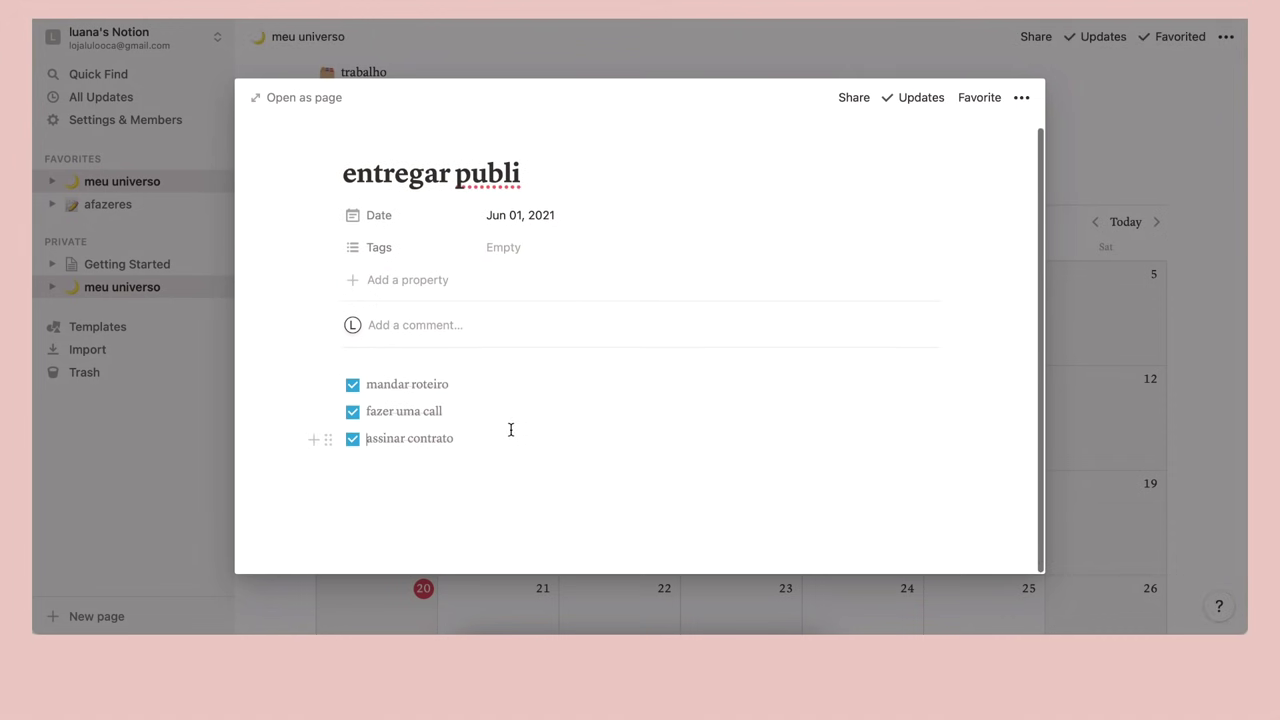
{"action": "key", "text": "Return"}
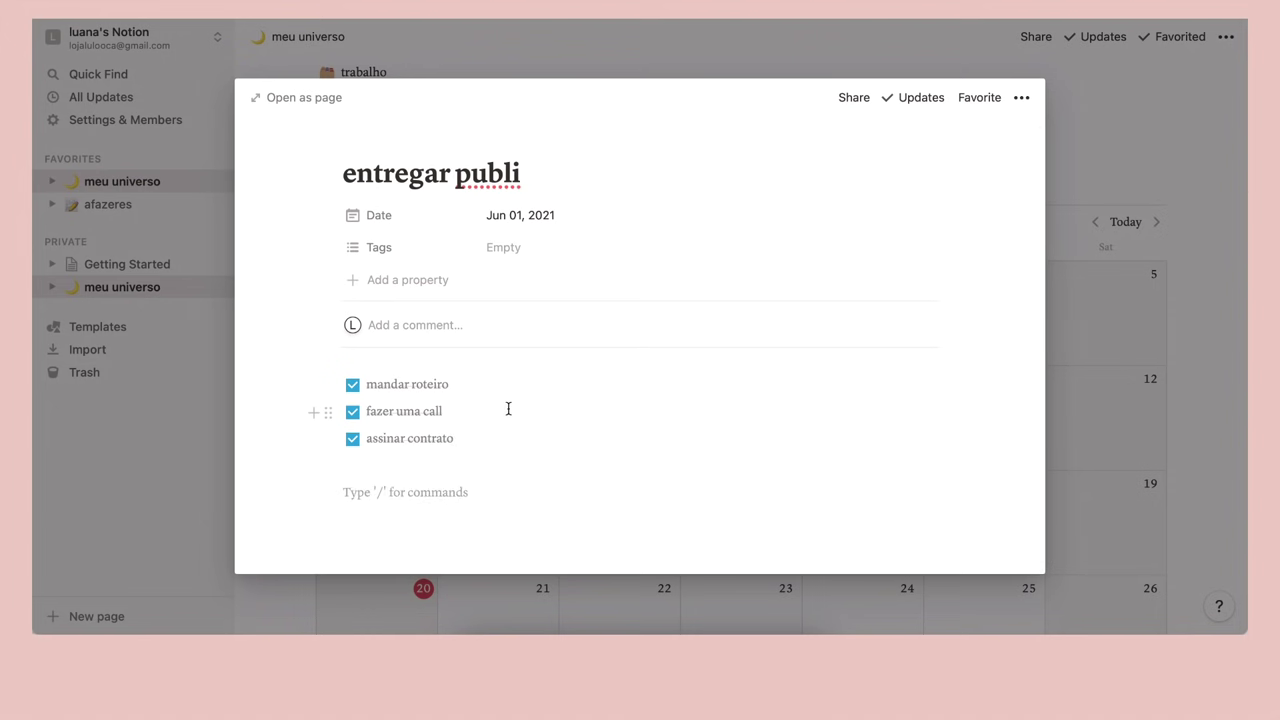
{"action": "type", "text": "/"}
{"action": "scroll", "coordinate": [466, 380], "scroll_direction": "down", "scroll_amount": 6}
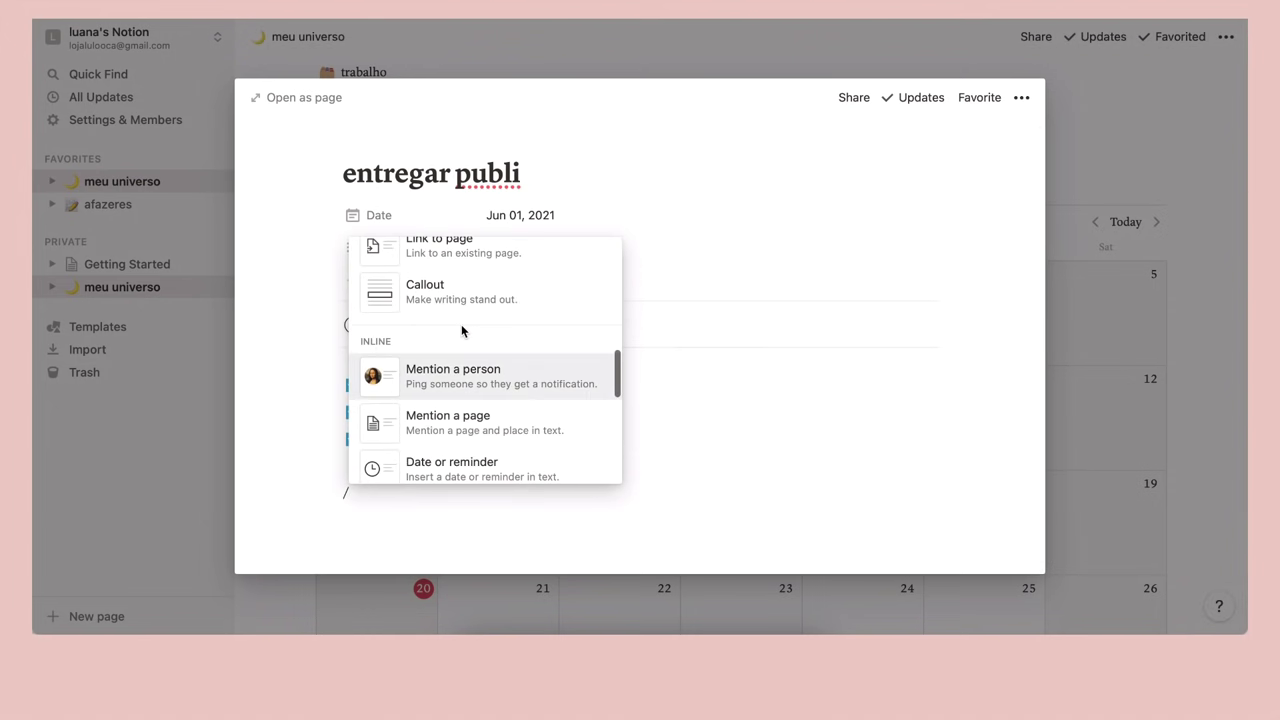
{"action": "scroll", "coordinate": [464, 380], "scroll_direction": "down", "scroll_amount": 8}
{"action": "left_click", "coordinate": [709, 457]}
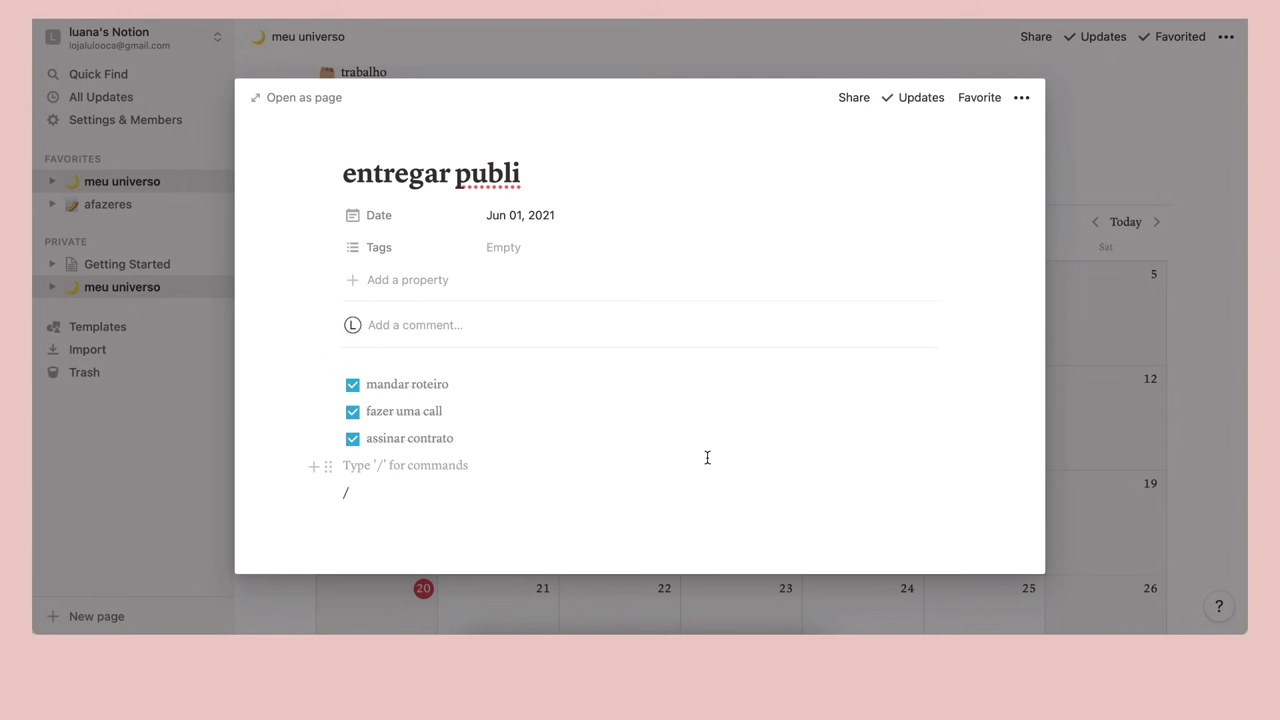
{"action": "left_click", "coordinate": [632, 490]}
{"action": "key", "text": "BackSpace"}
{"action": "key", "text": "BackSpace"}
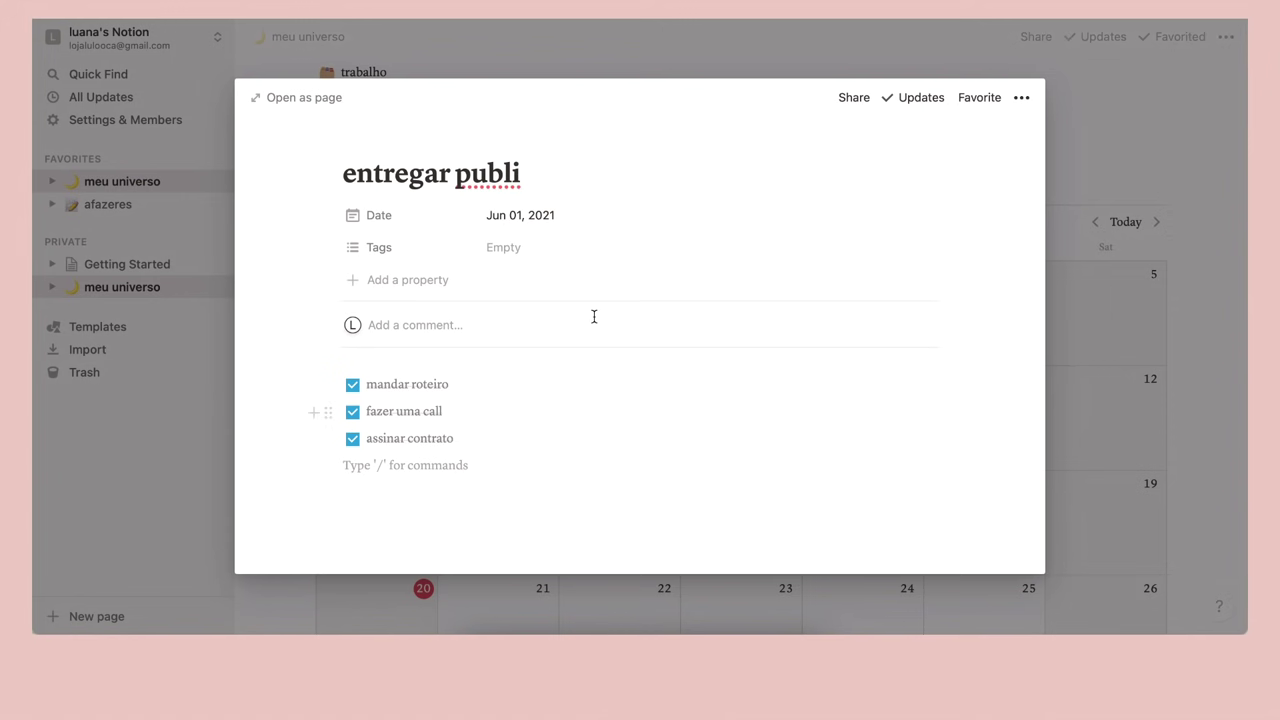
Tag the page 'concluído' and color that tag blue
{"action": "left_click", "coordinate": [505, 257]}
{"action": "type", "text": "concluído"}
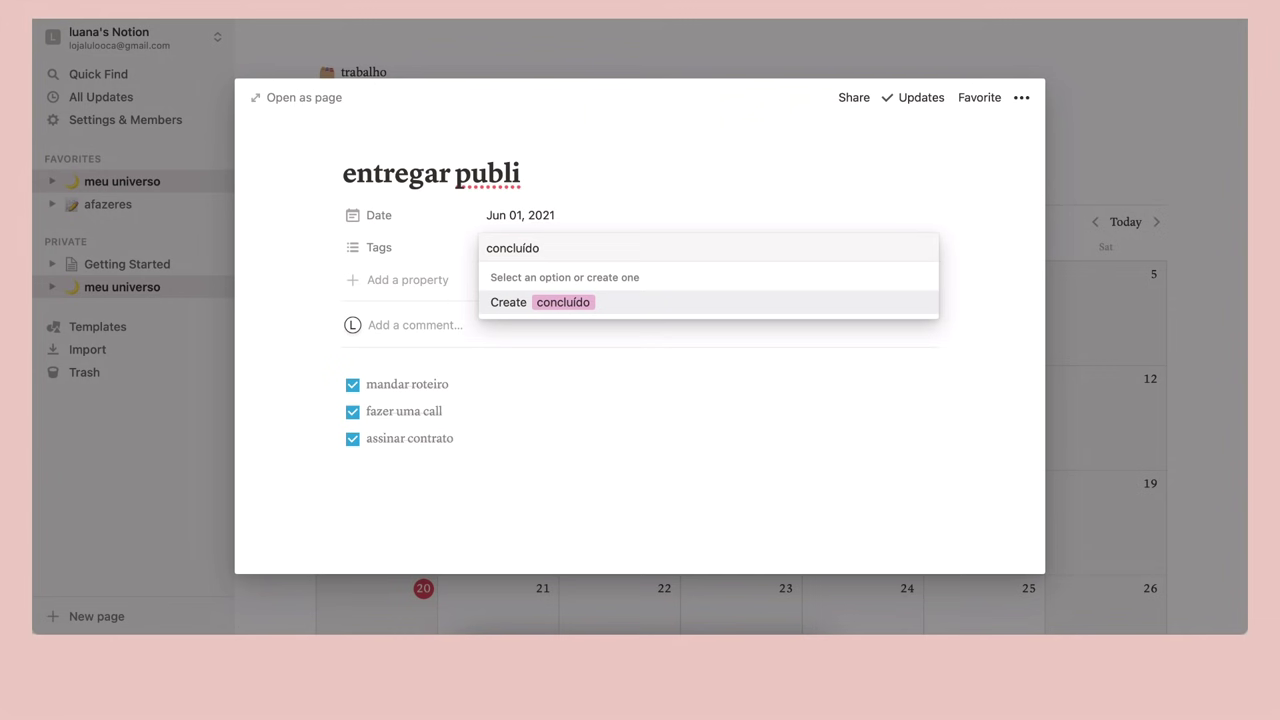
{"action": "key", "text": "Return"}
{"action": "key", "text": "Escape"}
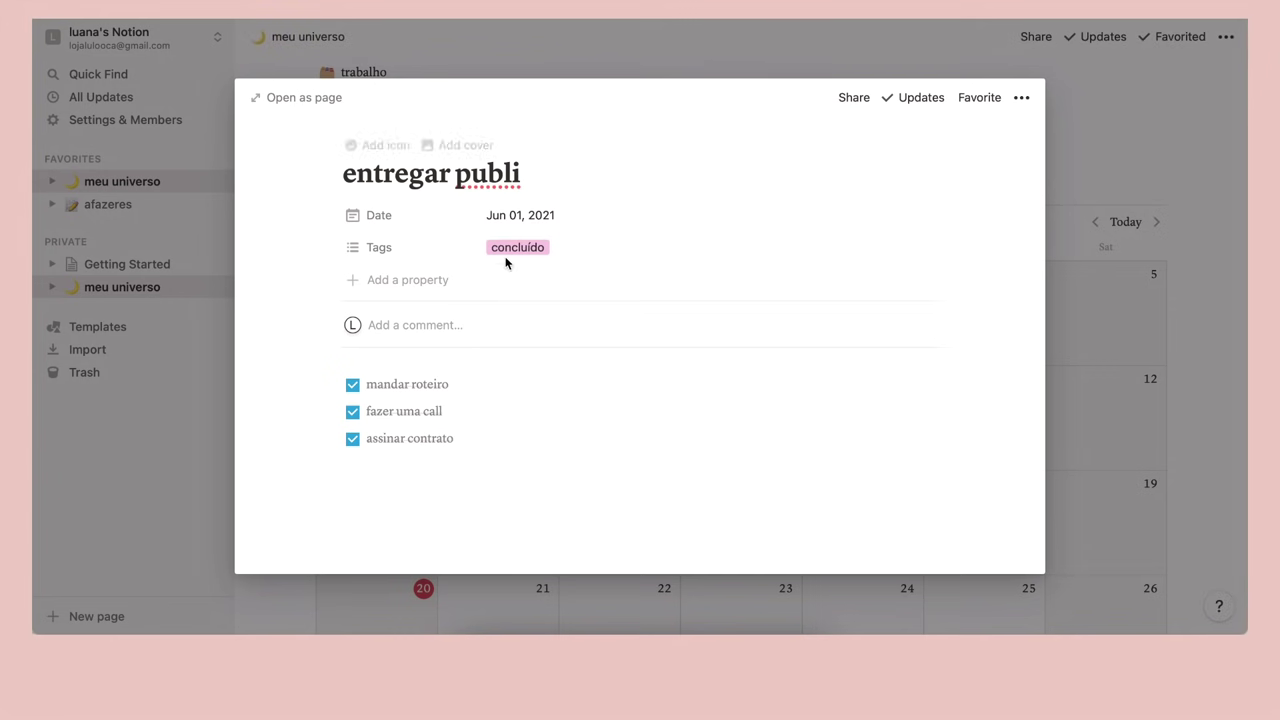
{"action": "left_click", "coordinate": [526, 254]}
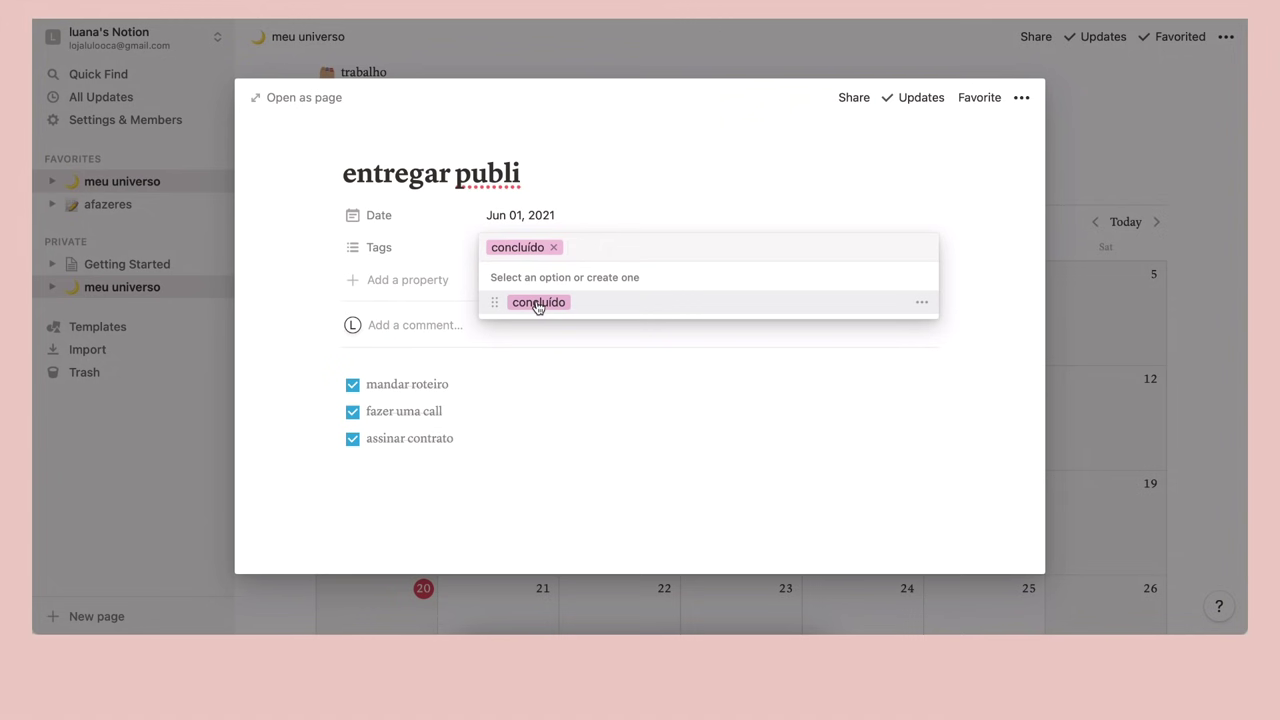
{"action": "left_click", "coordinate": [921, 302]}
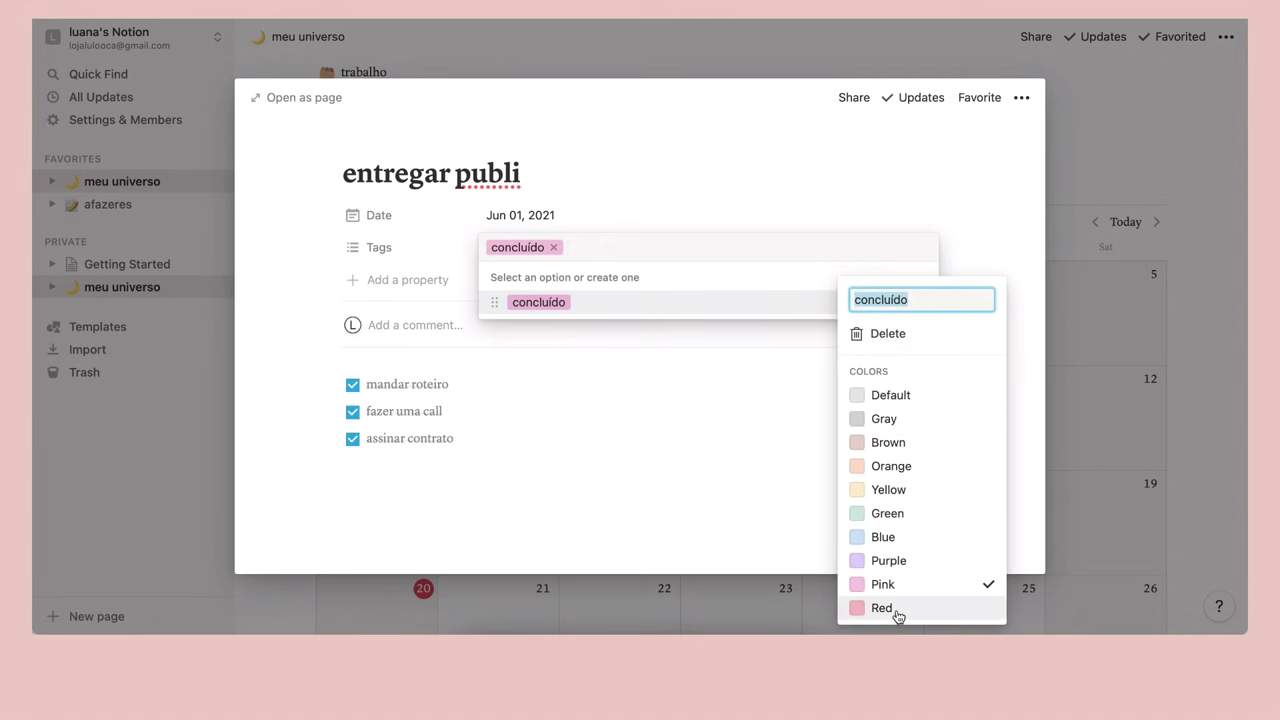
{"action": "left_click", "coordinate": [878, 540]}
{"action": "left_click", "coordinate": [649, 371]}
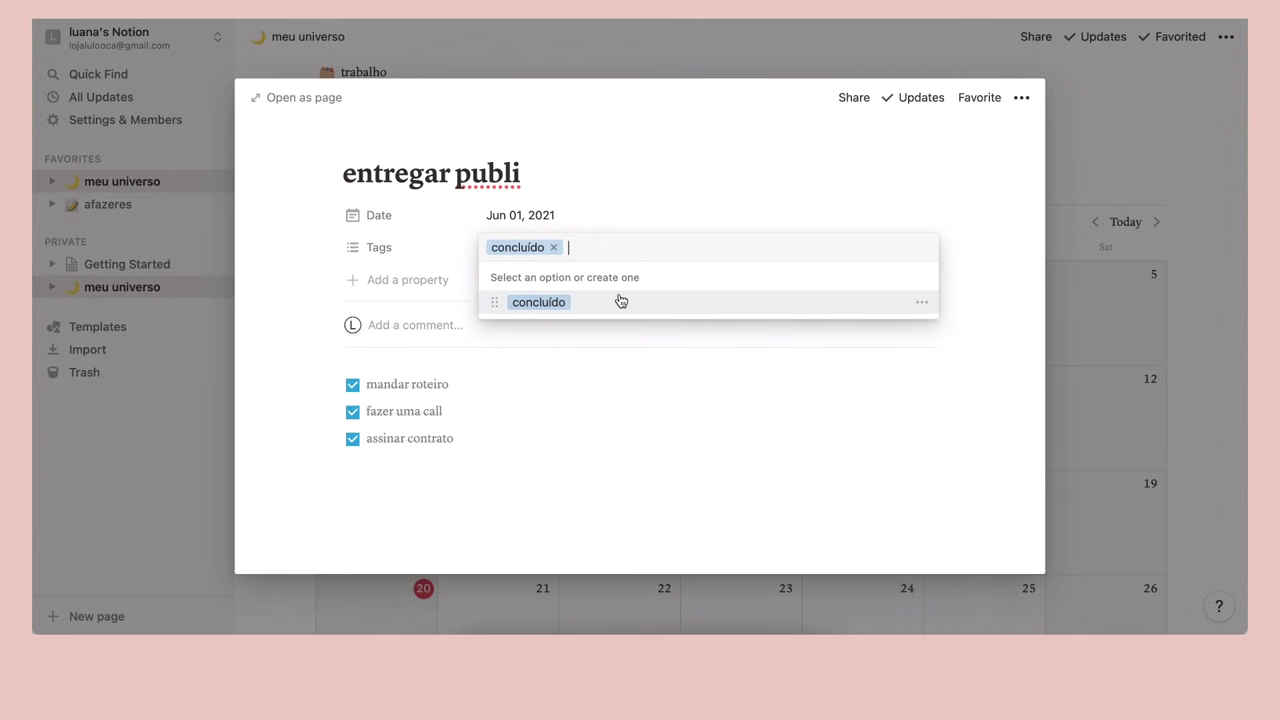
{"action": "left_click", "coordinate": [634, 318]}
Add a second tag 'trabalho' and color it green
{"action": "left_click", "coordinate": [608, 247]}
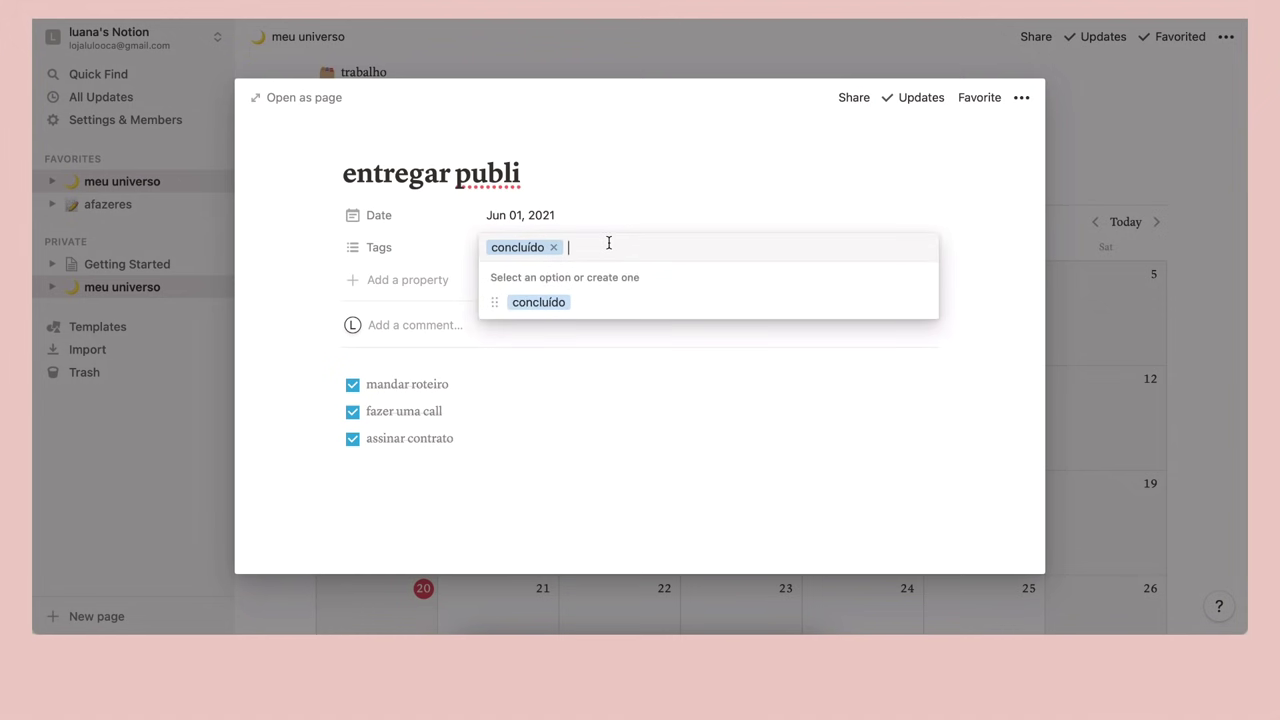
{"action": "type", "text": "trabalho"}
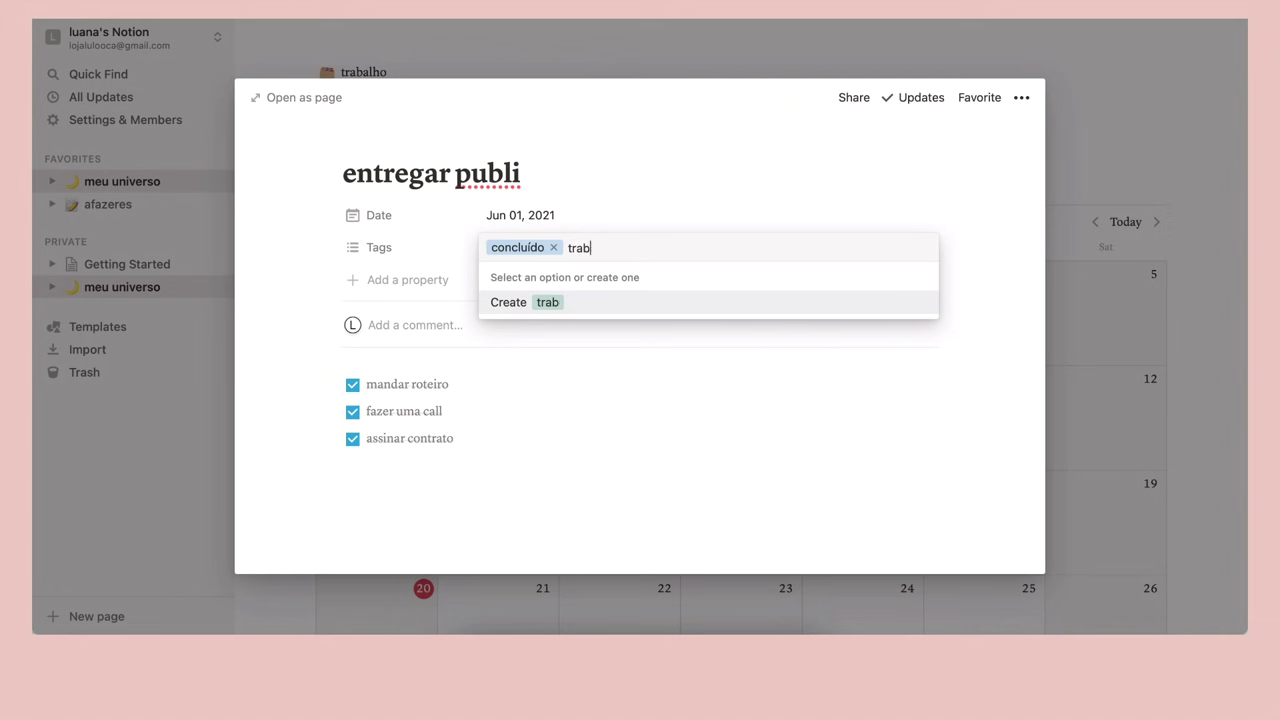
{"action": "left_click", "coordinate": [596, 378]}
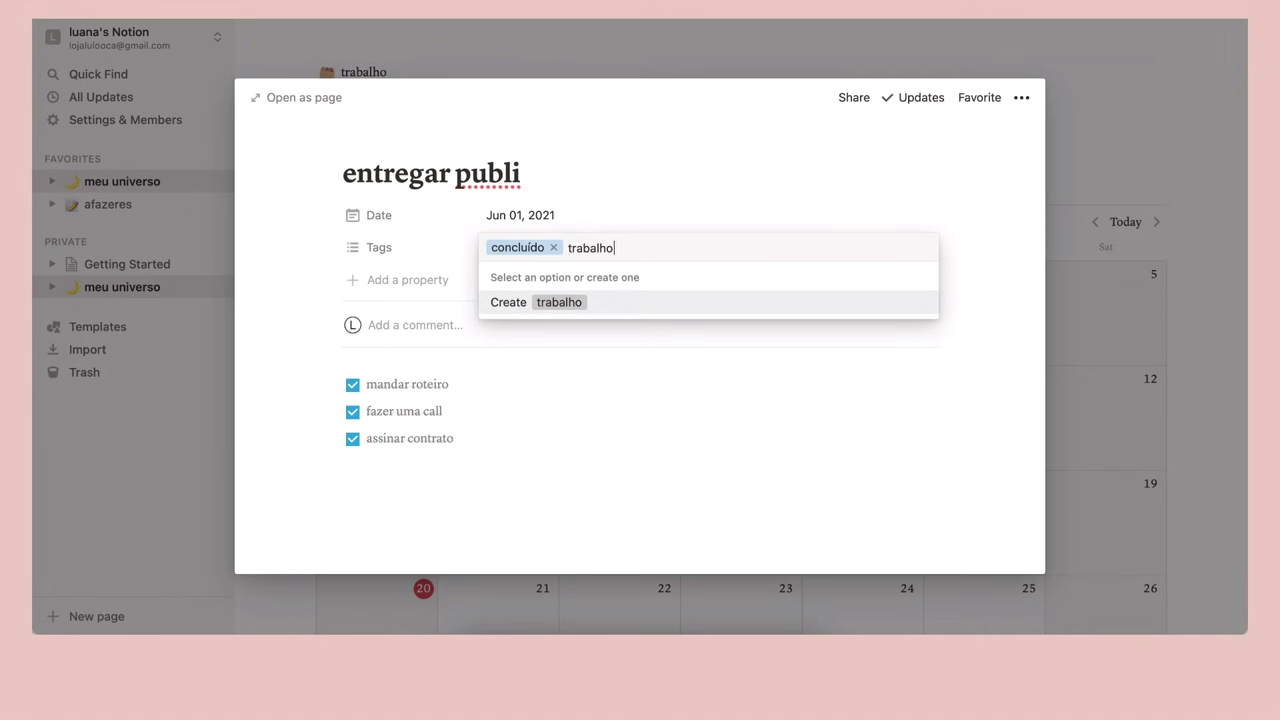
{"action": "key", "text": "Return"}
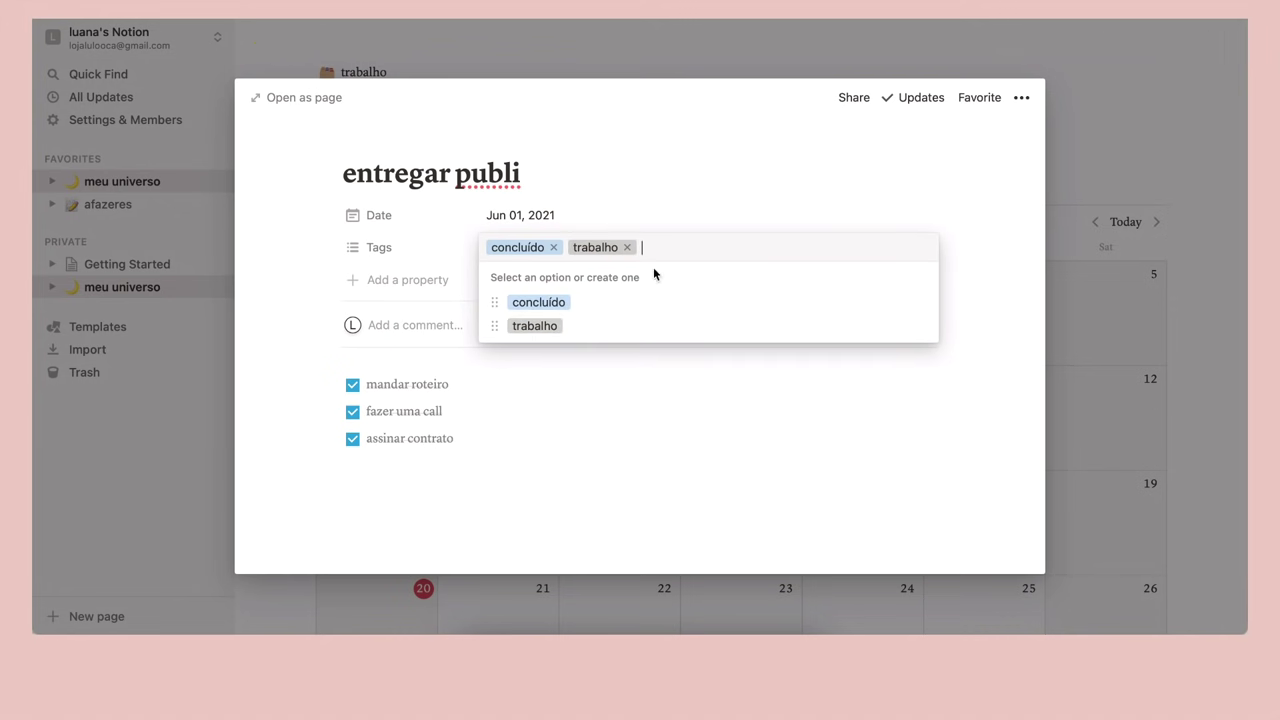
{"action": "left_click", "coordinate": [920, 327]}
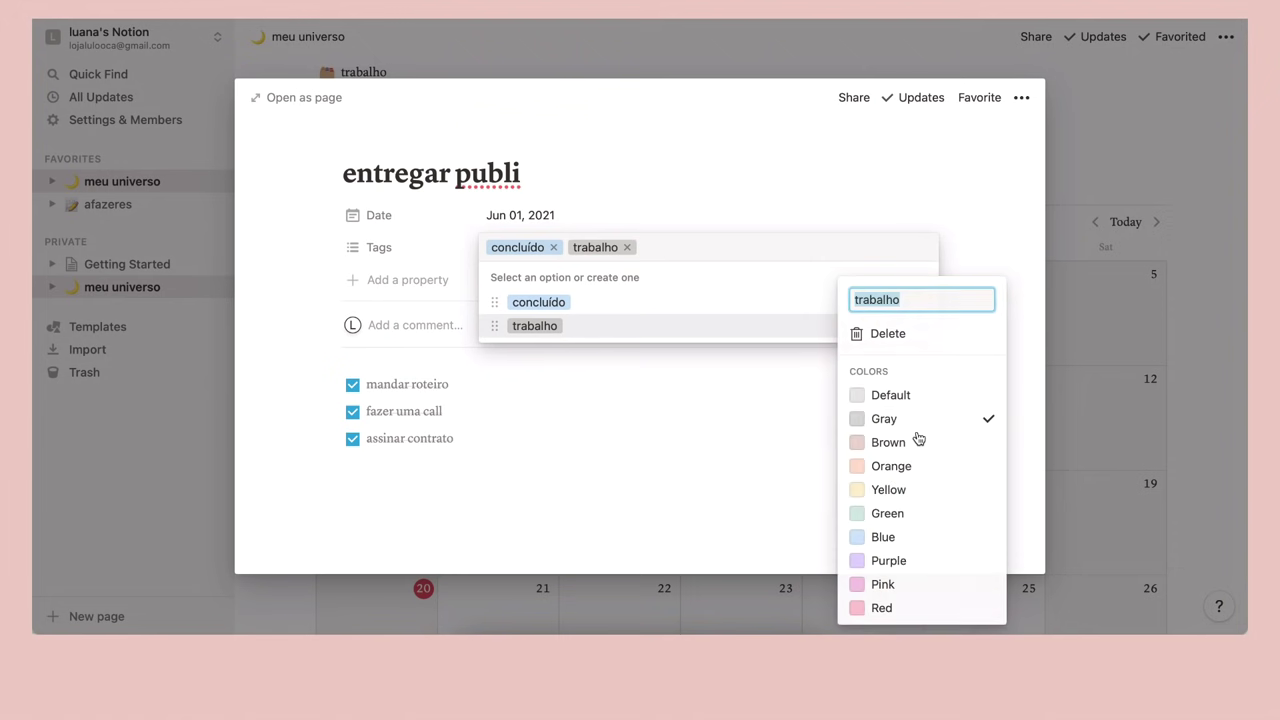
{"action": "left_click", "coordinate": [887, 513]}
{"action": "left_click", "coordinate": [692, 482]}
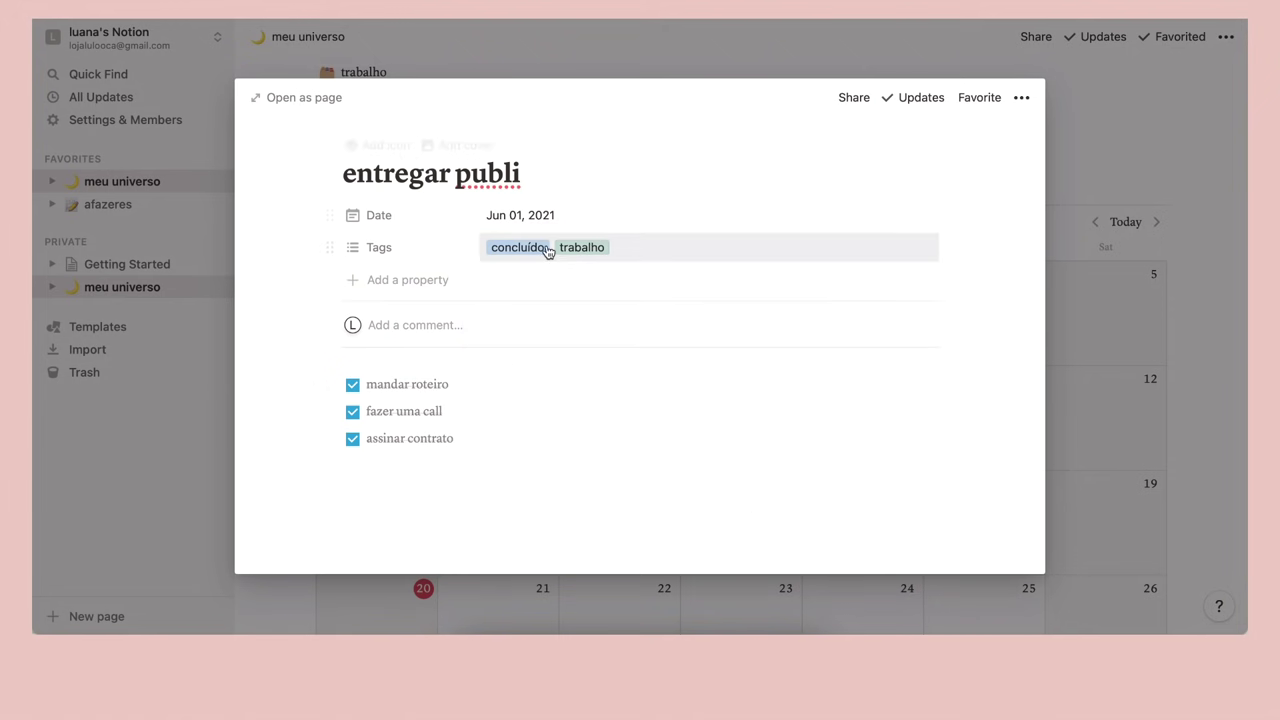
Add a new property to the entregar publi page and make it an Email field
{"action": "left_click", "coordinate": [374, 295]}
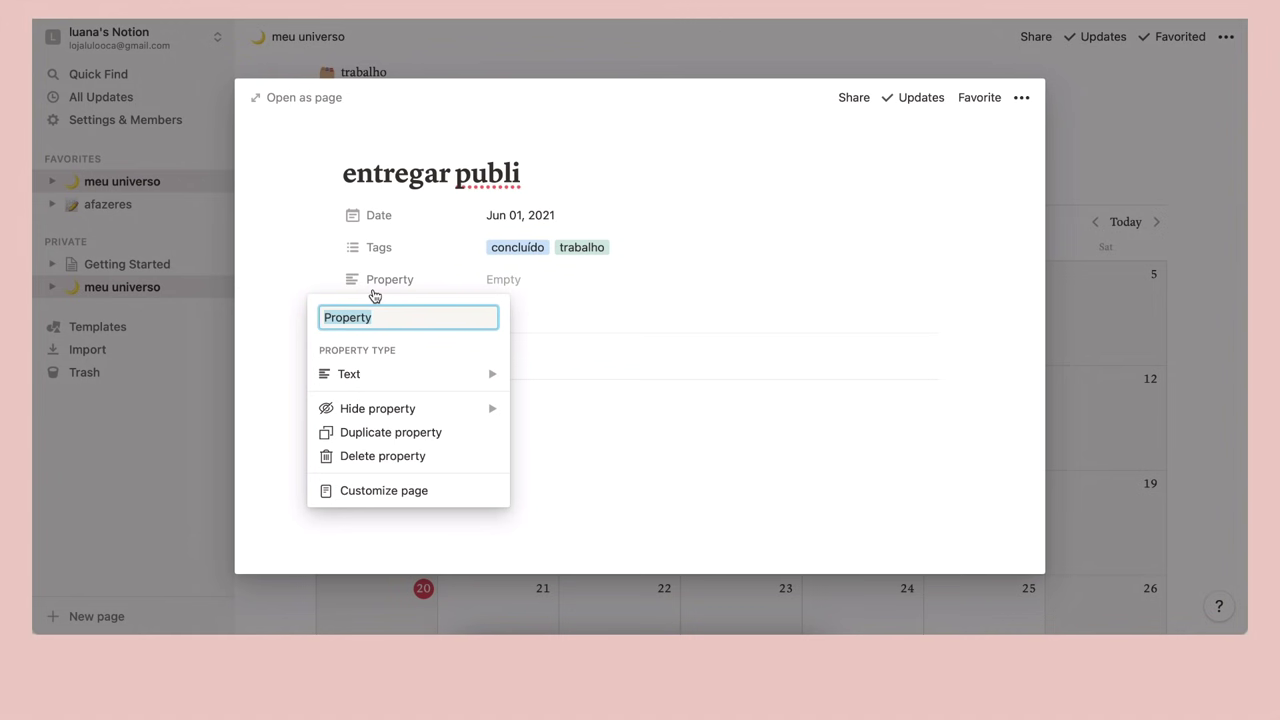
{"action": "mouse_move", "coordinate": [382, 379]}
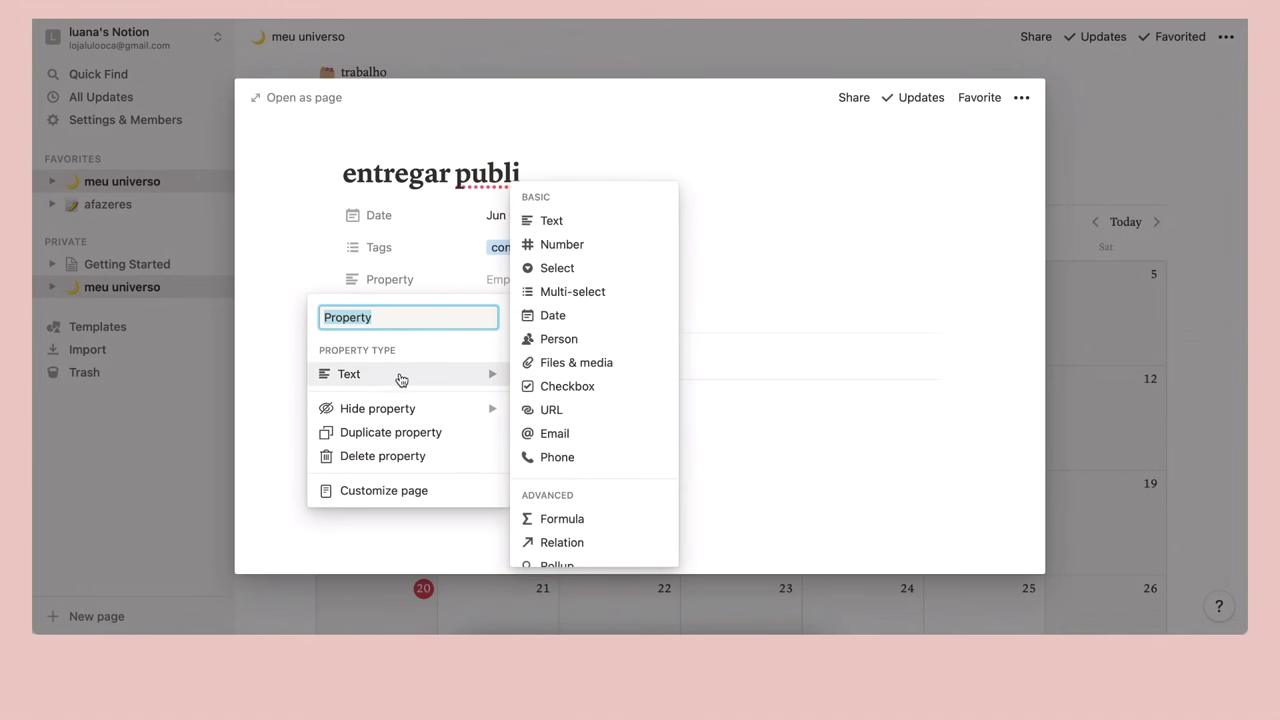
{"action": "scroll", "coordinate": [585, 450], "scroll_direction": "down", "scroll_amount": 2}
{"action": "scroll", "coordinate": [587, 467], "scroll_direction": "up", "scroll_amount": 3}
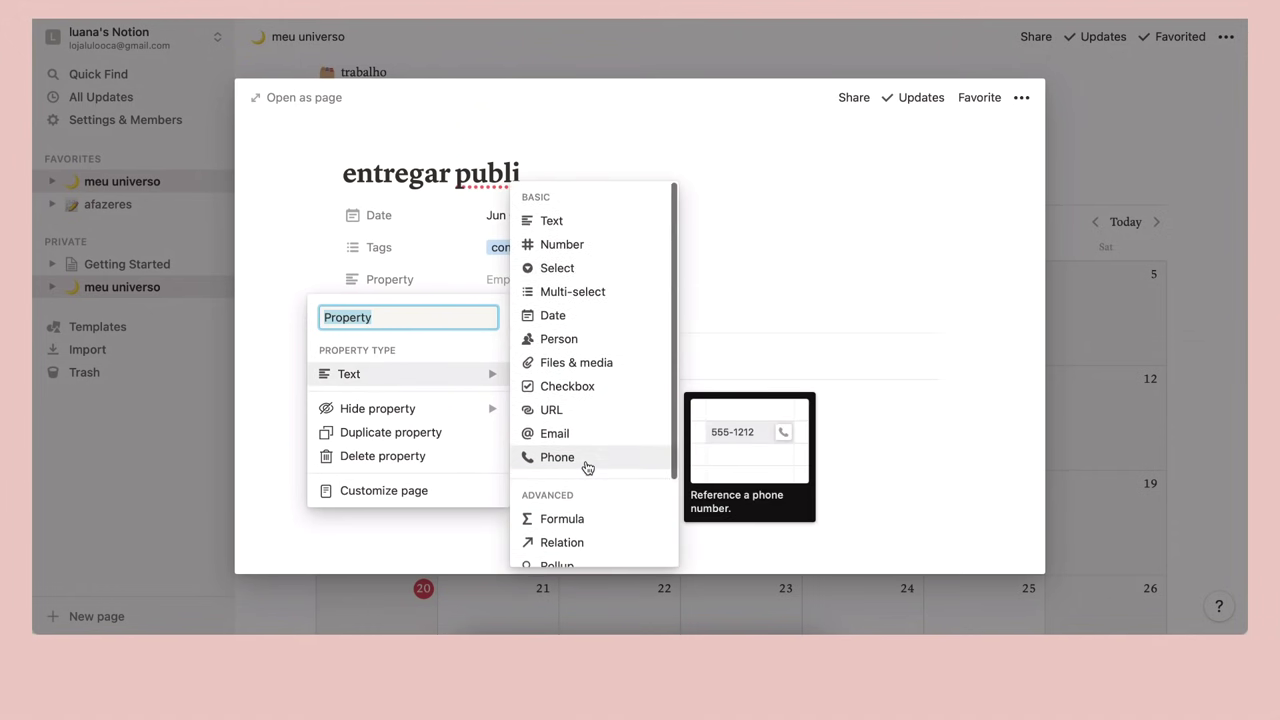
{"action": "mouse_move", "coordinate": [566, 248]}
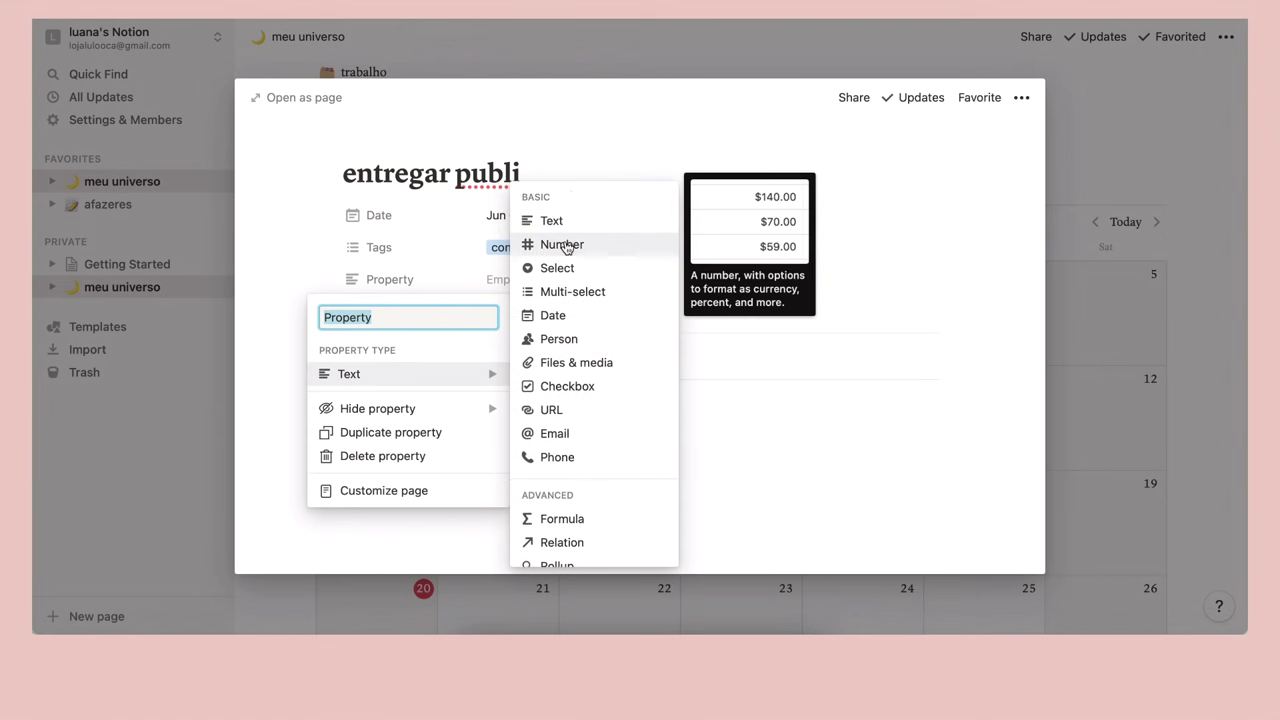
{"action": "mouse_move", "coordinate": [556, 343]}
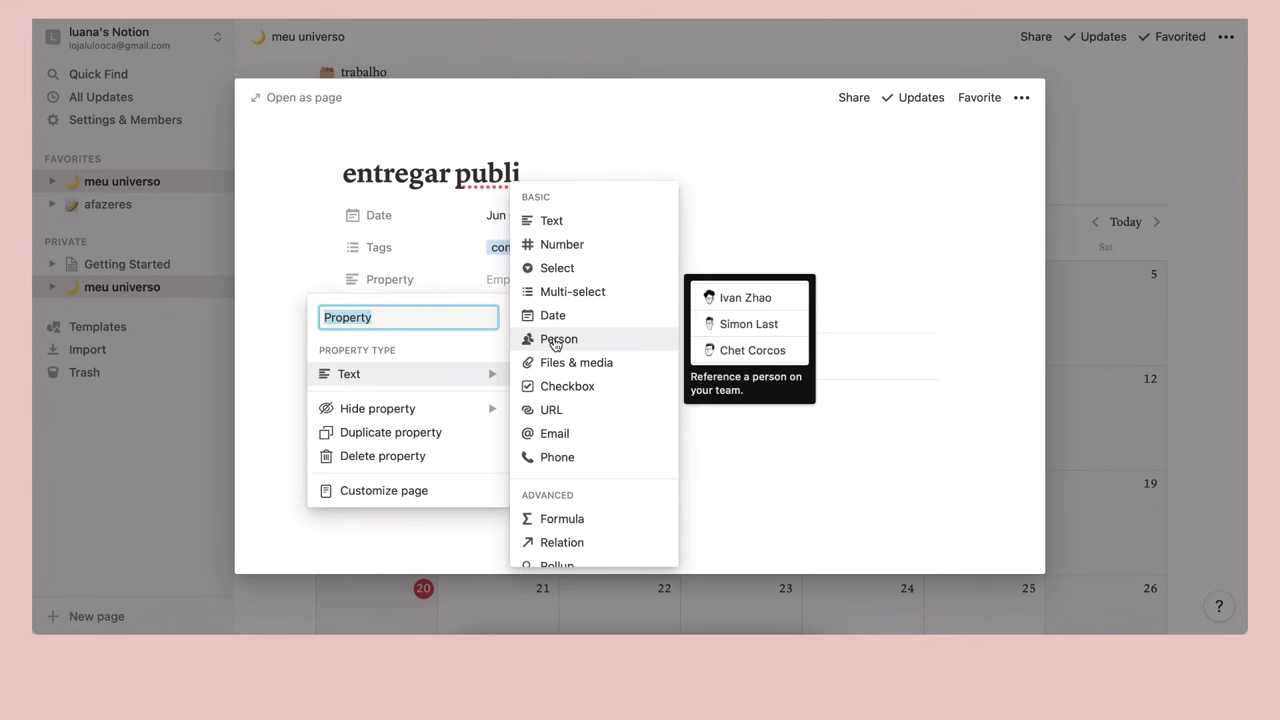
{"action": "mouse_move", "coordinate": [556, 368]}
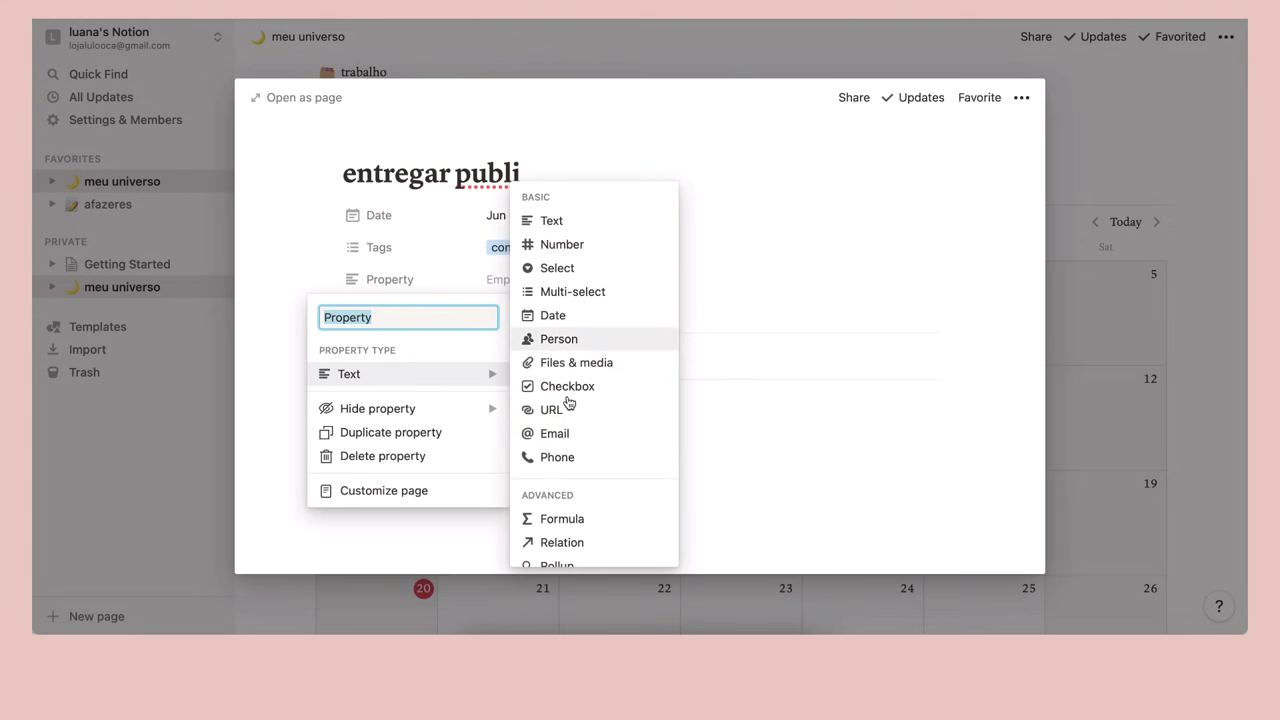
{"action": "left_click", "coordinate": [567, 436]}
Enter the contact's e-mail address as the property value, then return to the calendar
{"action": "left_click", "coordinate": [510, 281]}
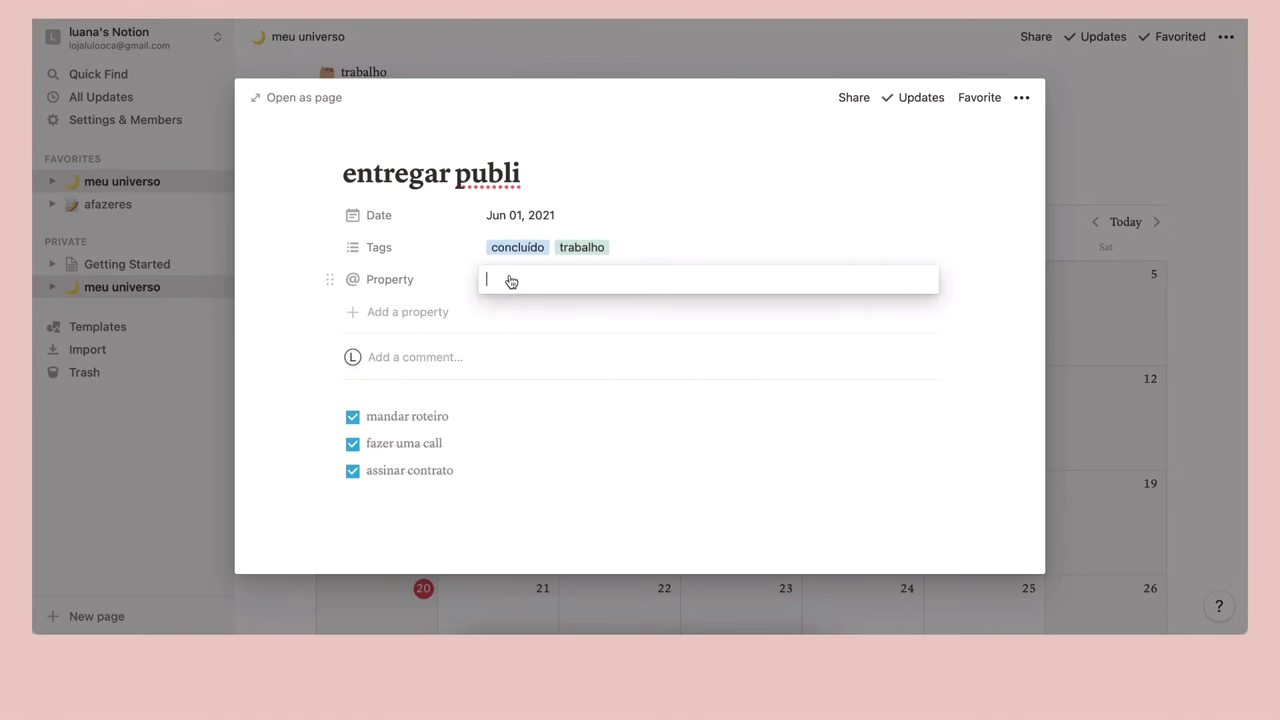
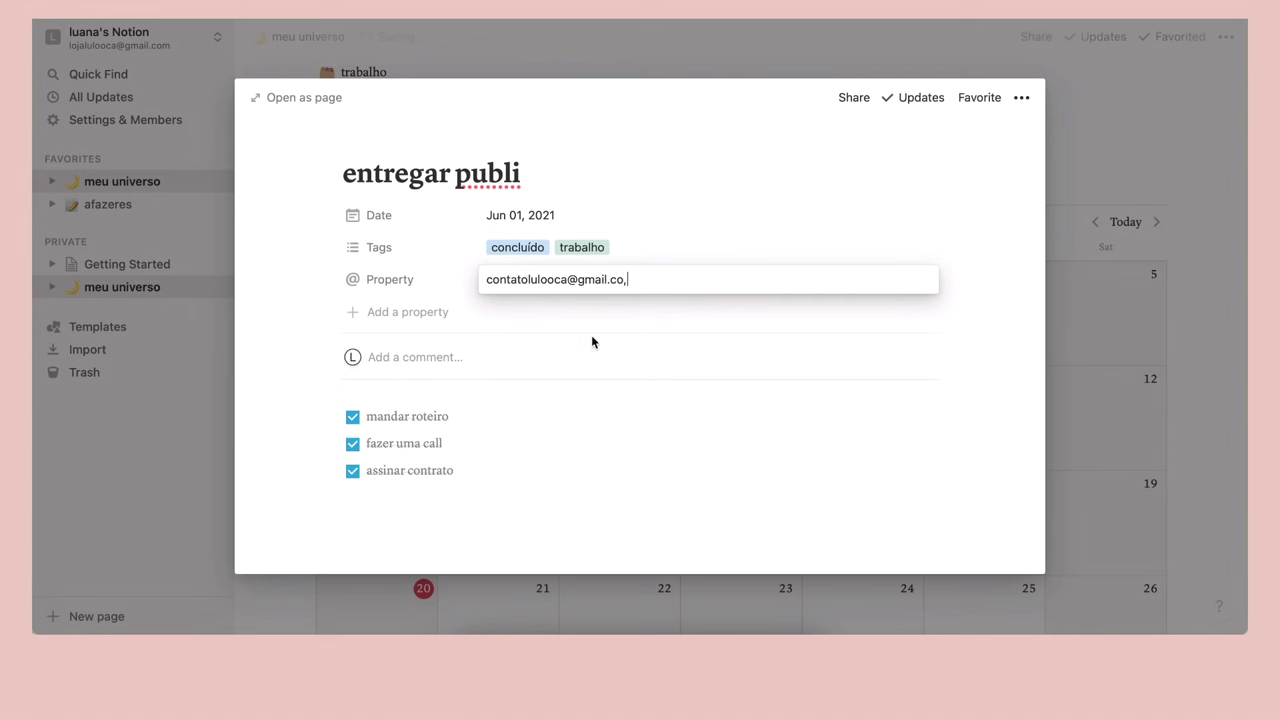
{"action": "key", "text": "Return"}
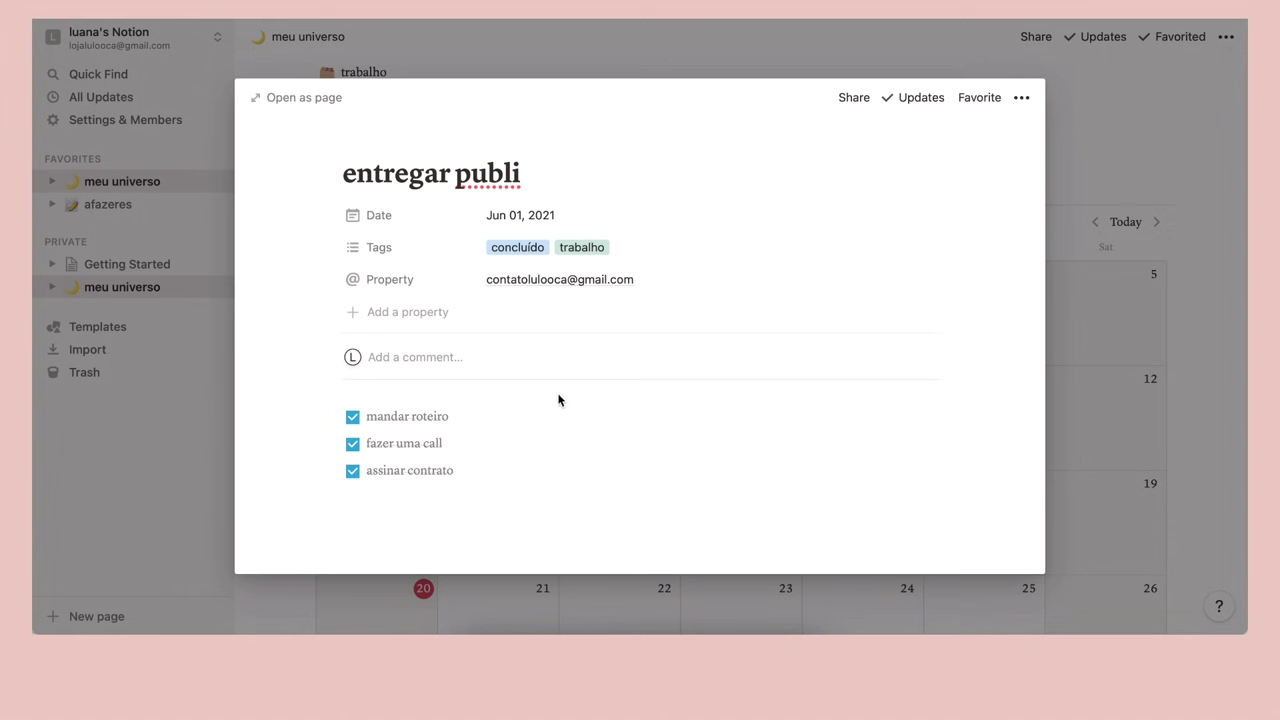
{"action": "left_click", "coordinate": [1205, 150]}
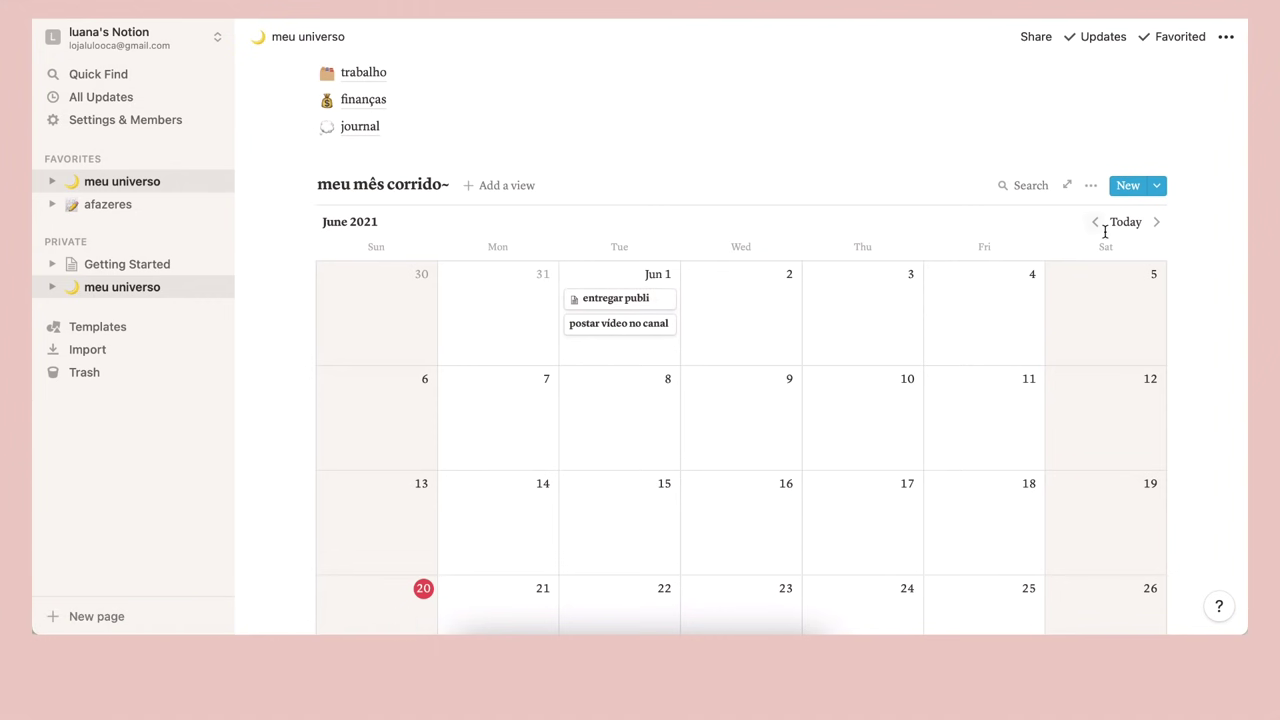
Set the calendar cards to show only Tags, with Date and the e-mail property hidden
{"action": "left_click", "coordinate": [1092, 187]}
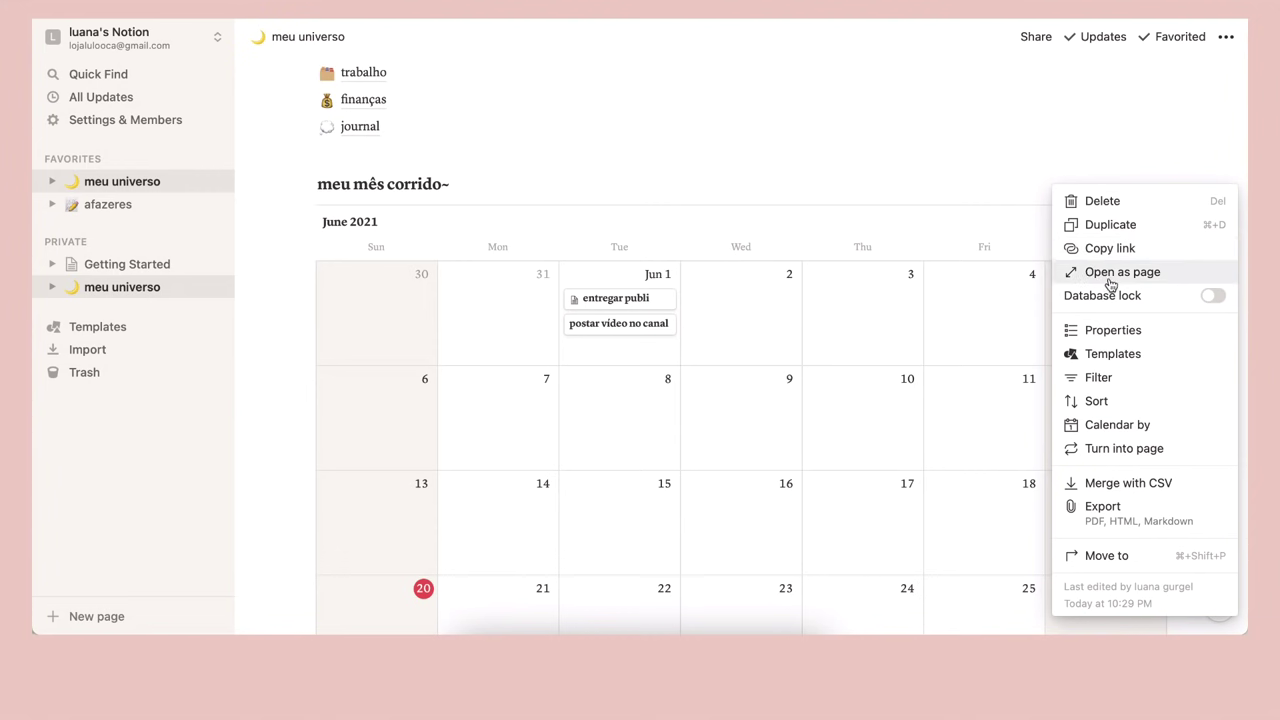
{"action": "left_click", "coordinate": [1125, 335]}
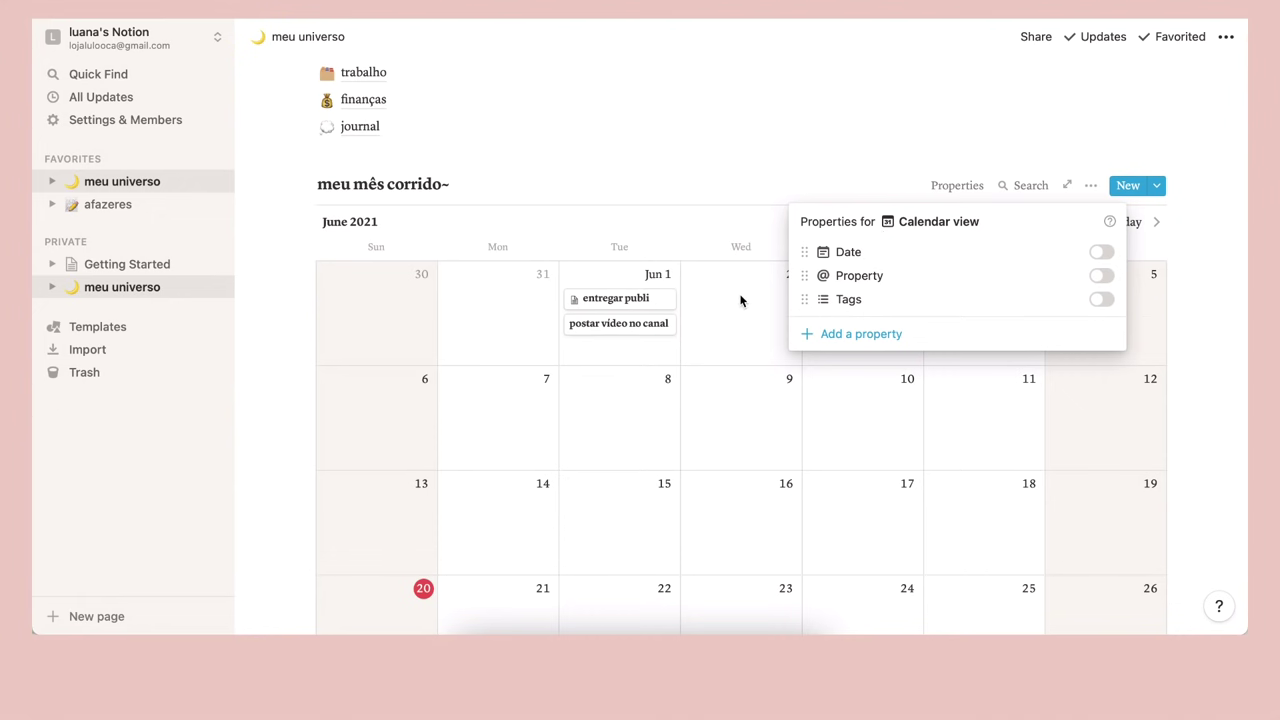
{"action": "left_click", "coordinate": [1104, 252]}
{"action": "left_click", "coordinate": [1104, 277]}
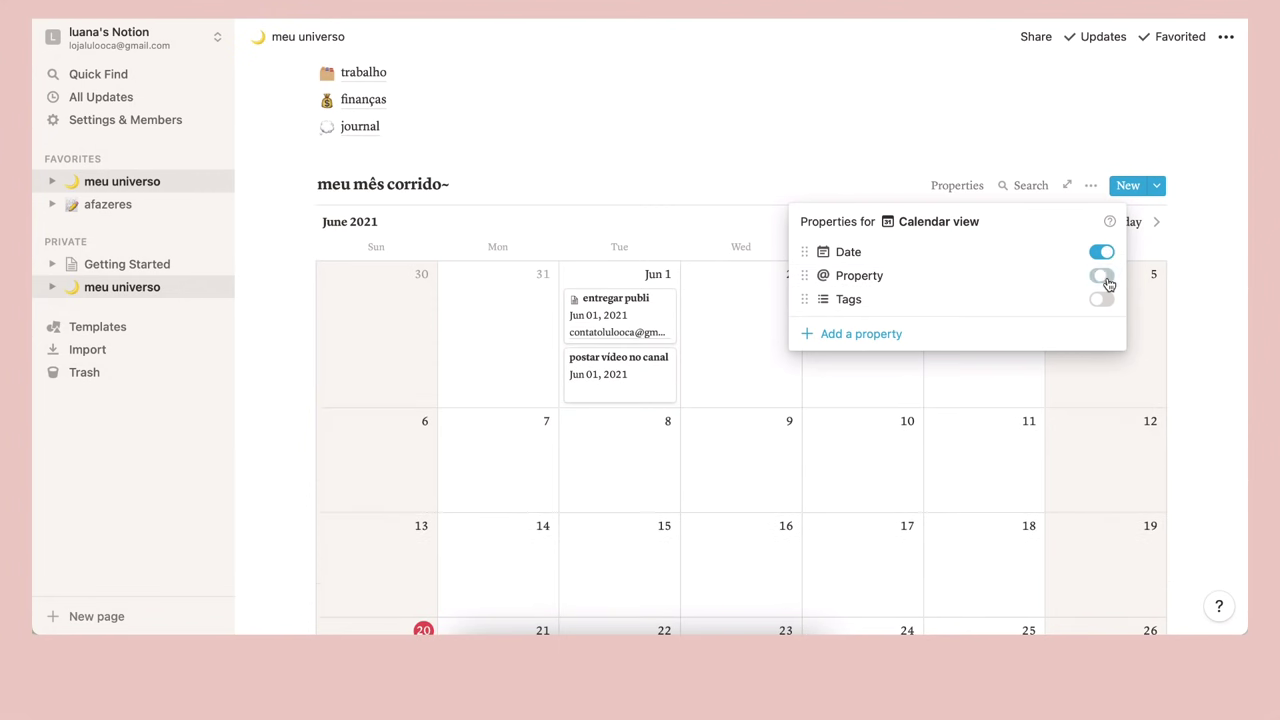
{"action": "left_click", "coordinate": [1104, 300]}
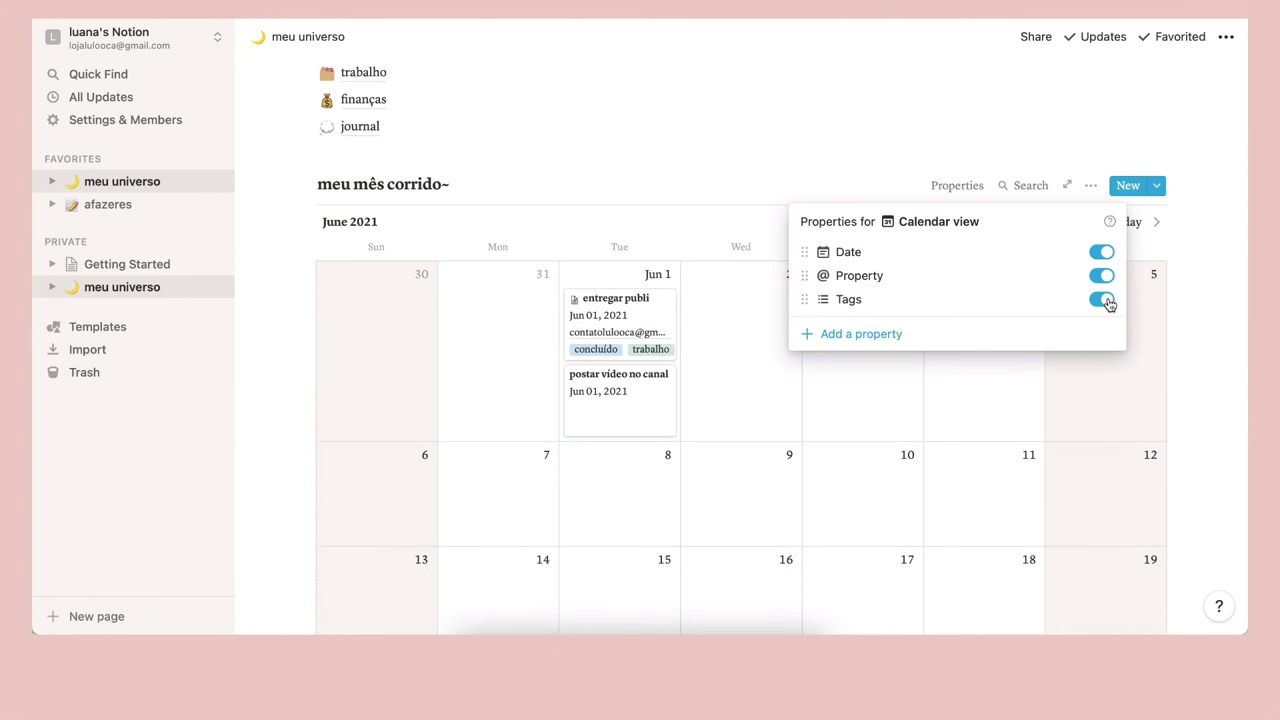
{"action": "left_click", "coordinate": [1101, 276]}
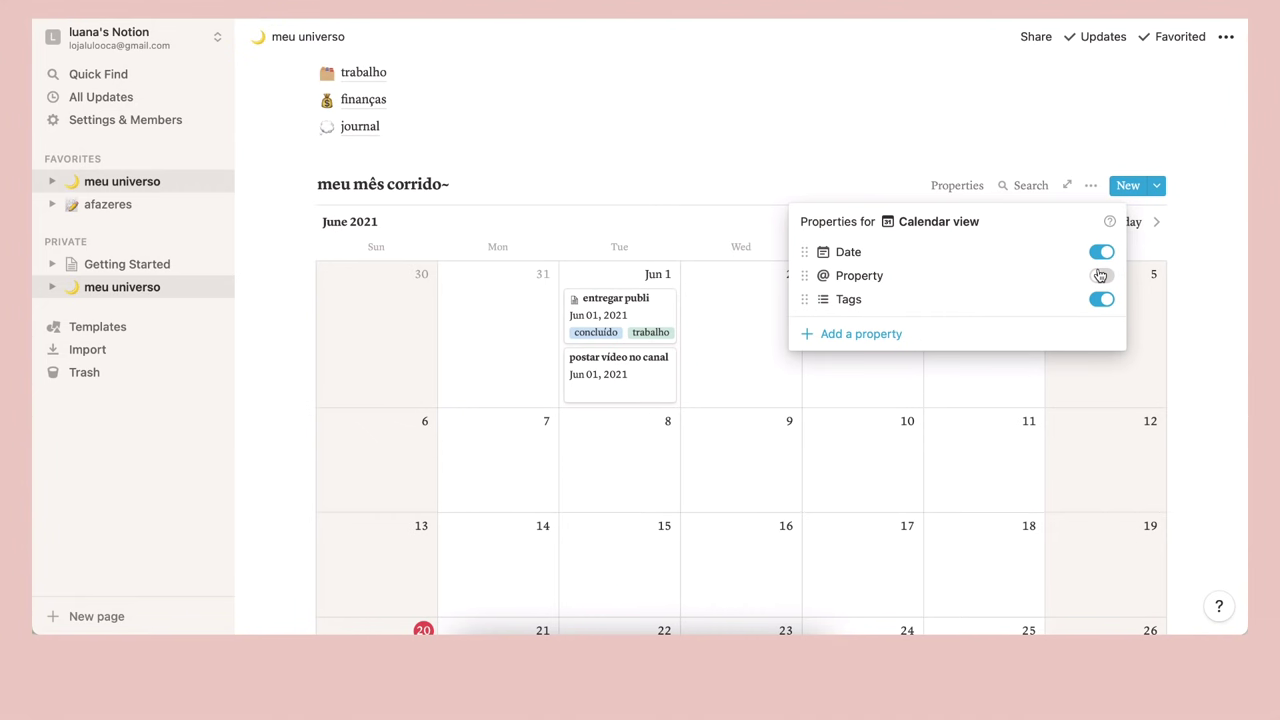
{"action": "left_click", "coordinate": [1101, 254]}
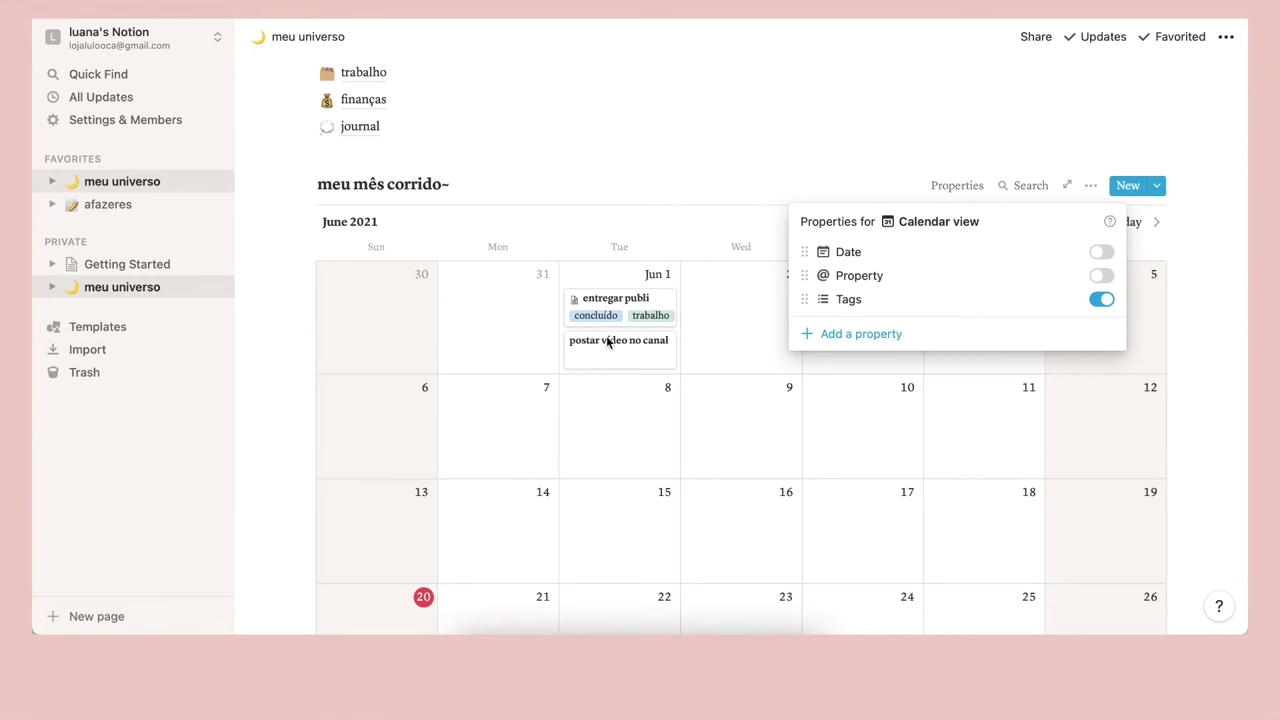
{"action": "left_click", "coordinate": [654, 145]}
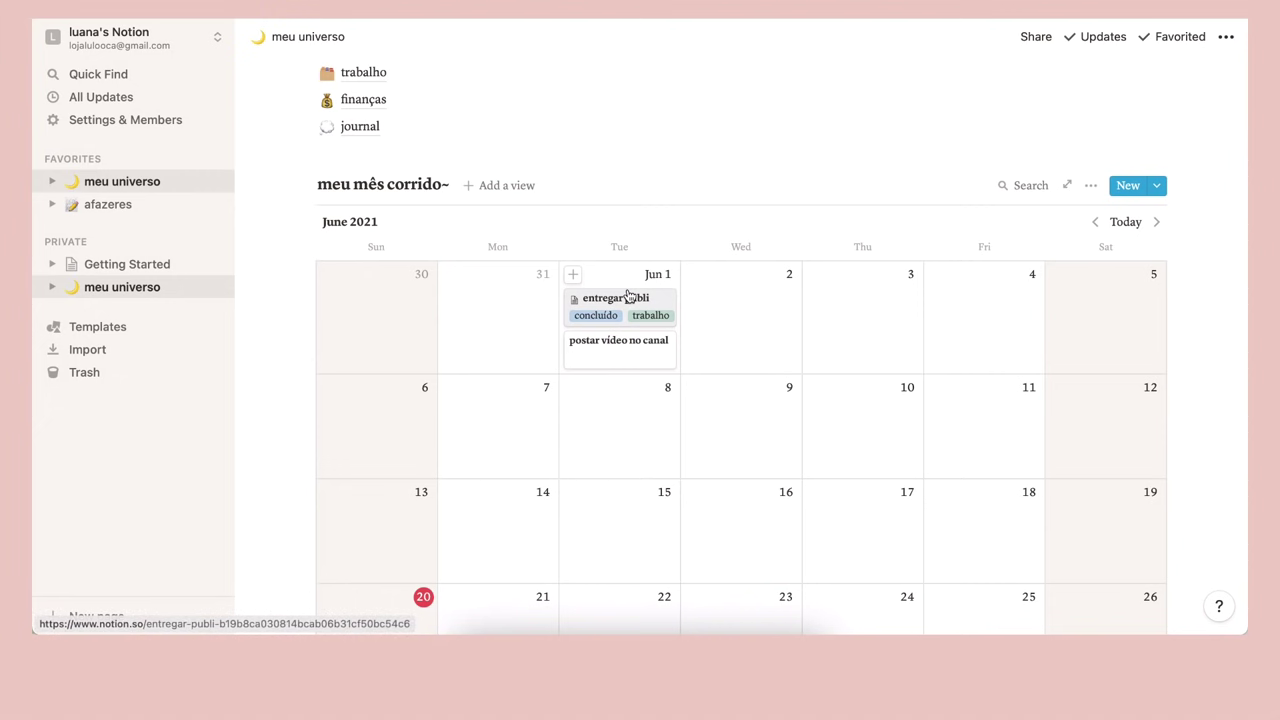
Move the entregar publi card from June 1 to June 8 on the meu mês corrido~ calendar
{"action": "left_click_drag", "start_coordinate": [660, 298], "coordinate": [632, 418]}
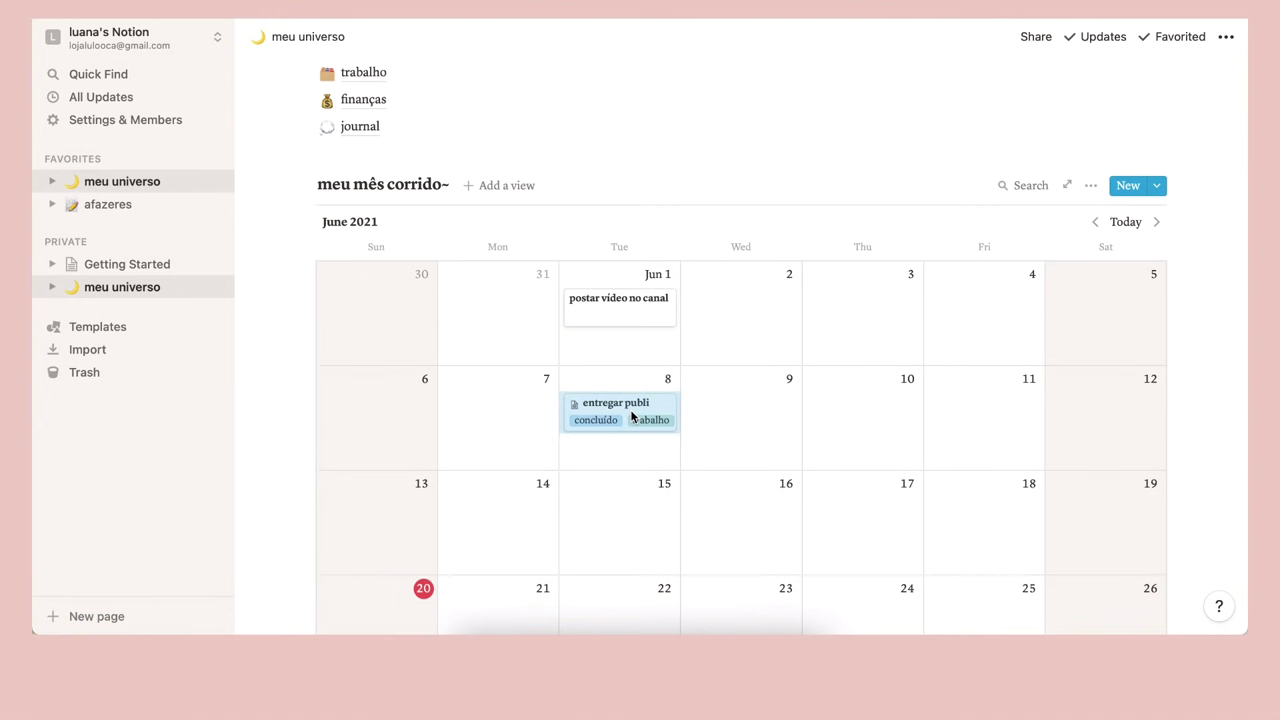
{"action": "left_click", "coordinate": [1092, 187]}
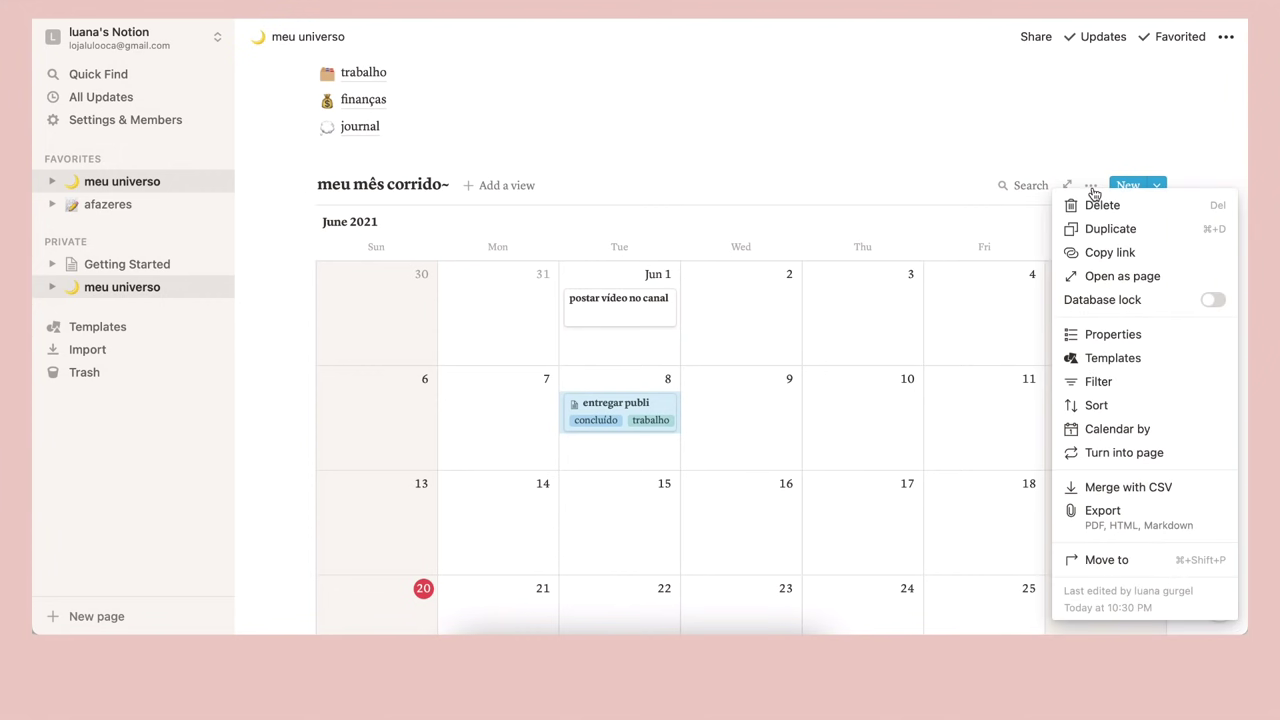
{"action": "left_click", "coordinate": [826, 171]}
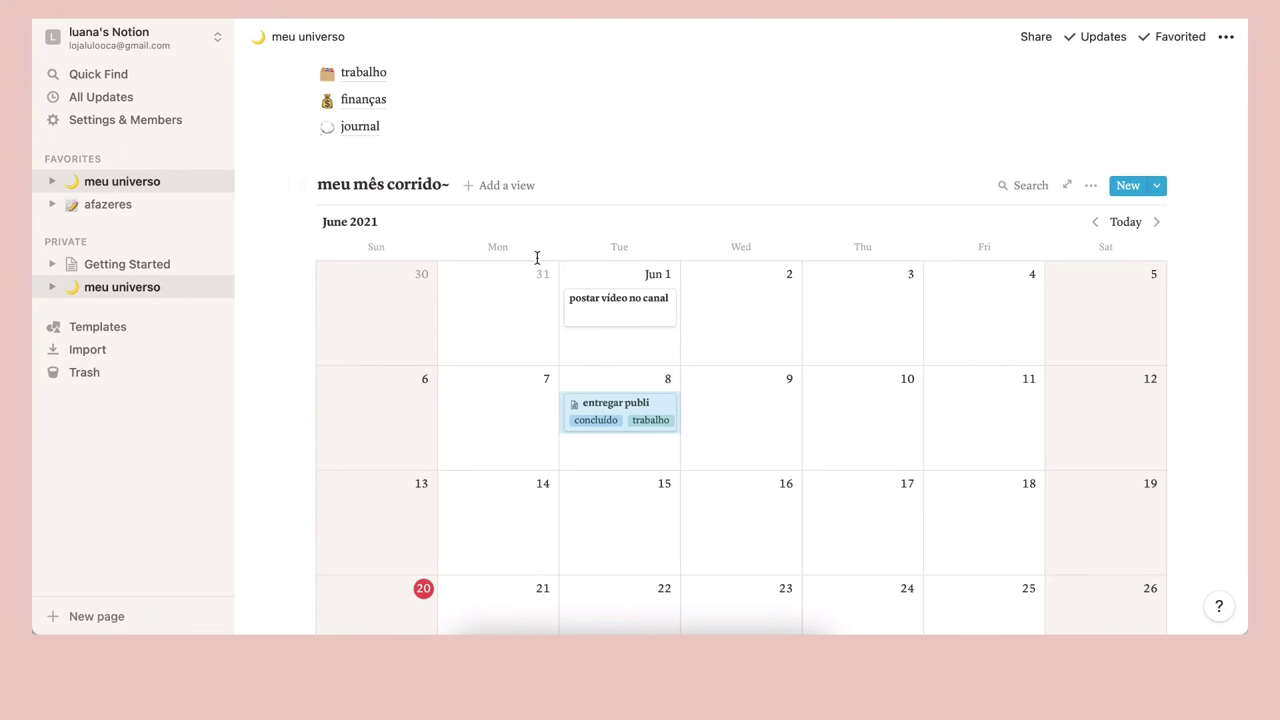
{"action": "scroll", "coordinate": [980, 220], "scroll_direction": "down", "scroll_amount": 2}
{"action": "scroll", "coordinate": [980, 217], "scroll_direction": "up", "scroll_amount": 2}
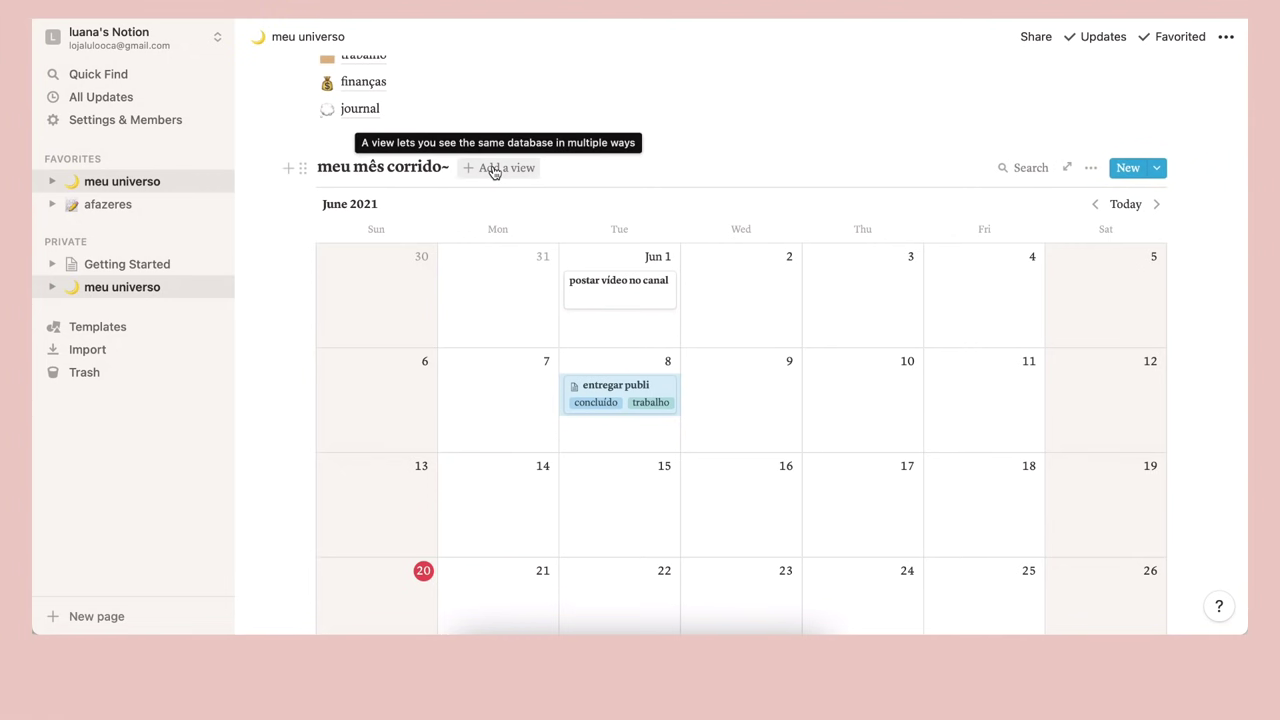
Create a new Board view of the meu mês corrido~ database
{"action": "left_click", "coordinate": [493, 170]}
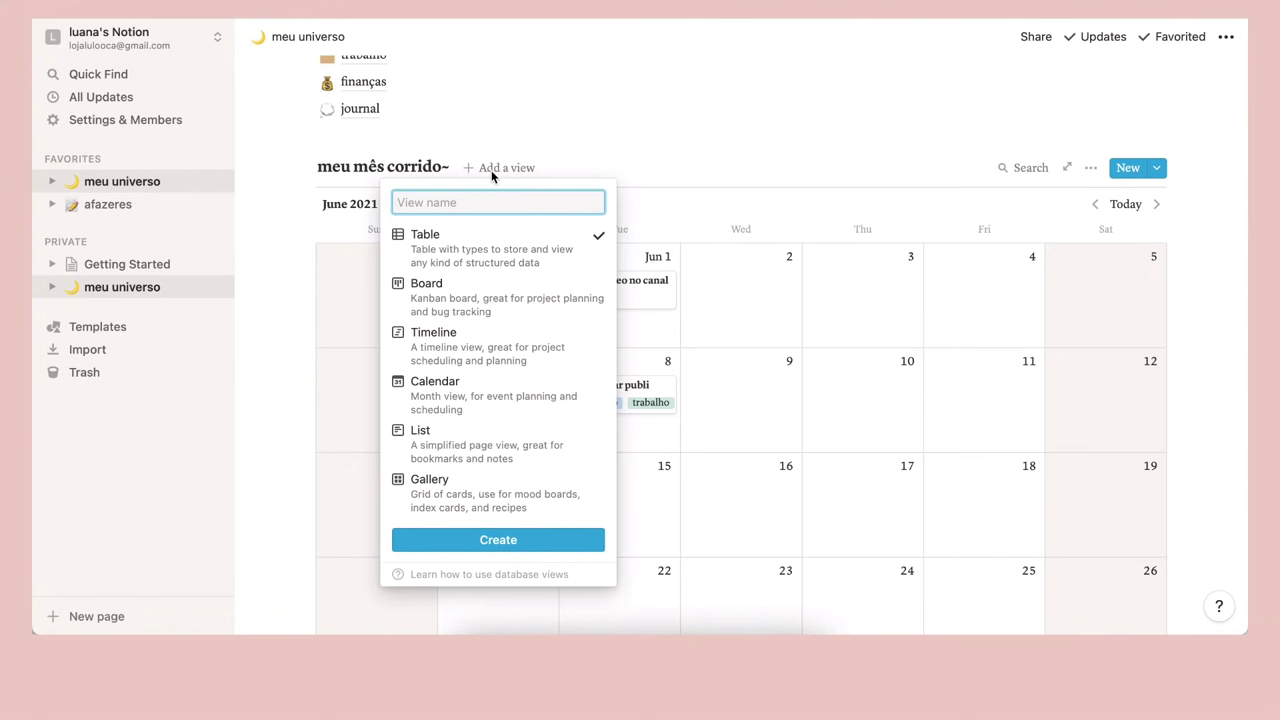
{"action": "mouse_move", "coordinate": [478, 245]}
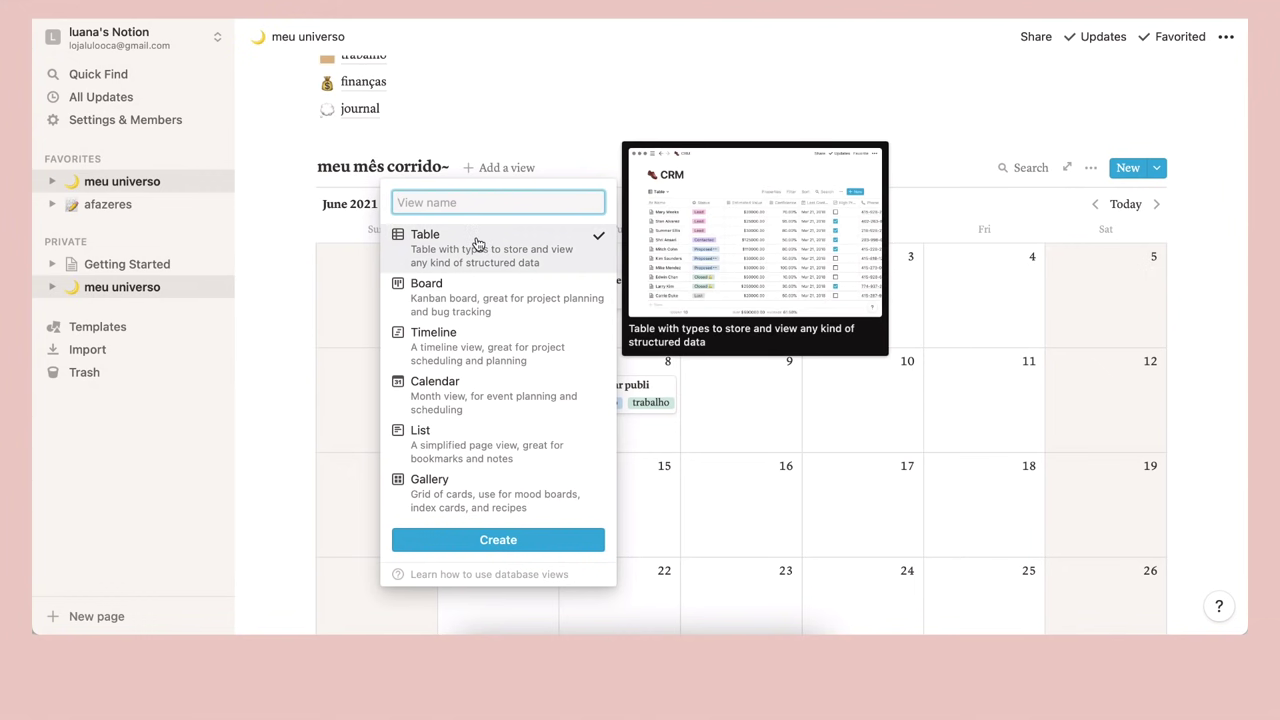
{"action": "mouse_move", "coordinate": [466, 296]}
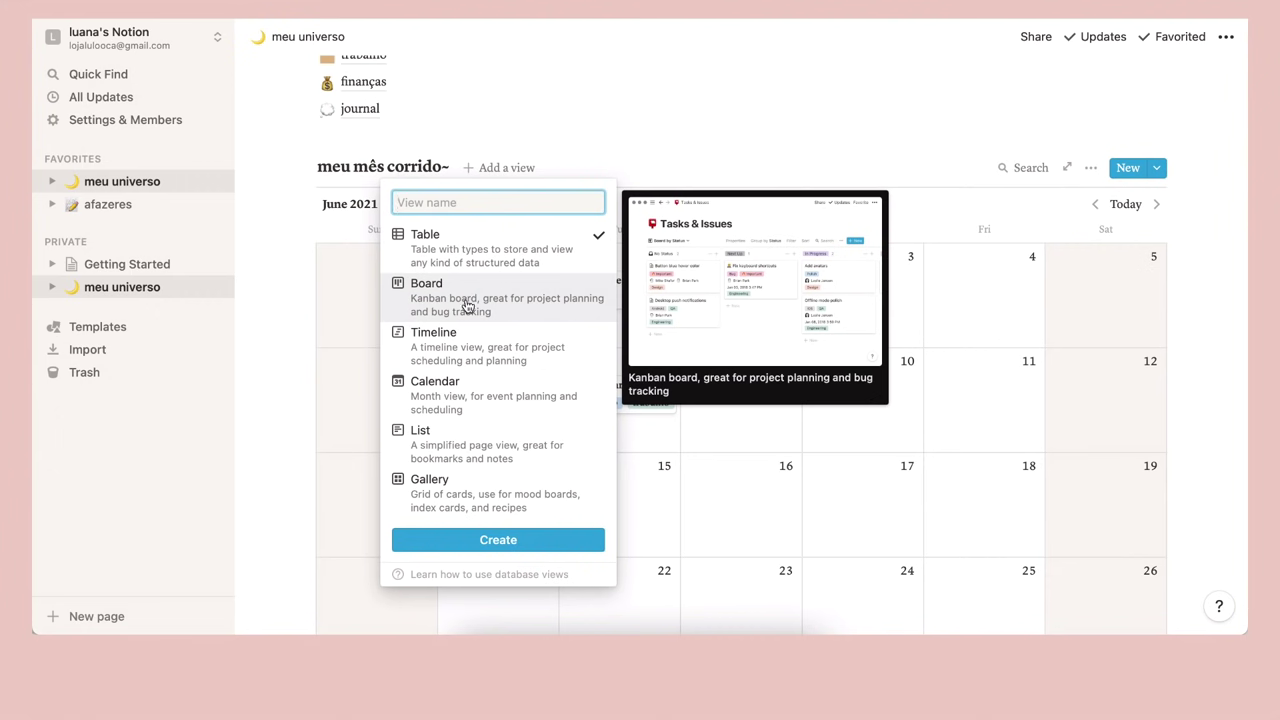
{"action": "mouse_move", "coordinate": [462, 344]}
{"action": "mouse_move", "coordinate": [456, 397]}
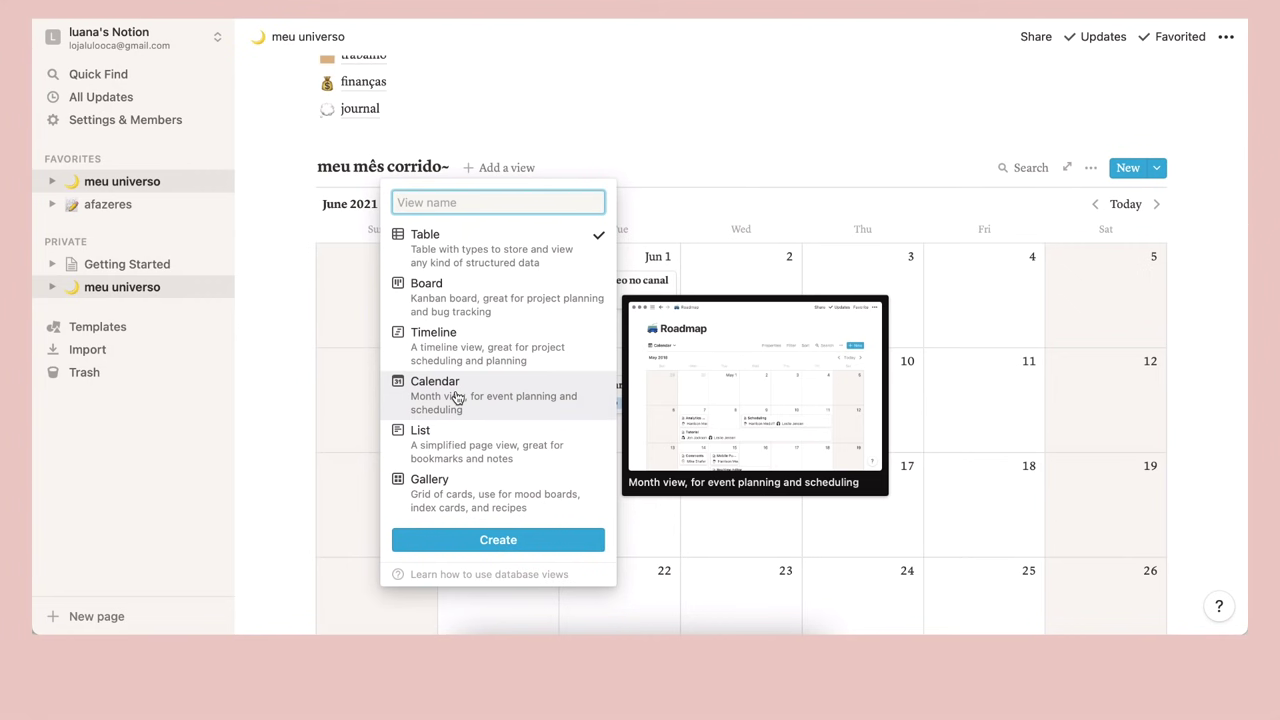
{"action": "mouse_move", "coordinate": [447, 456]}
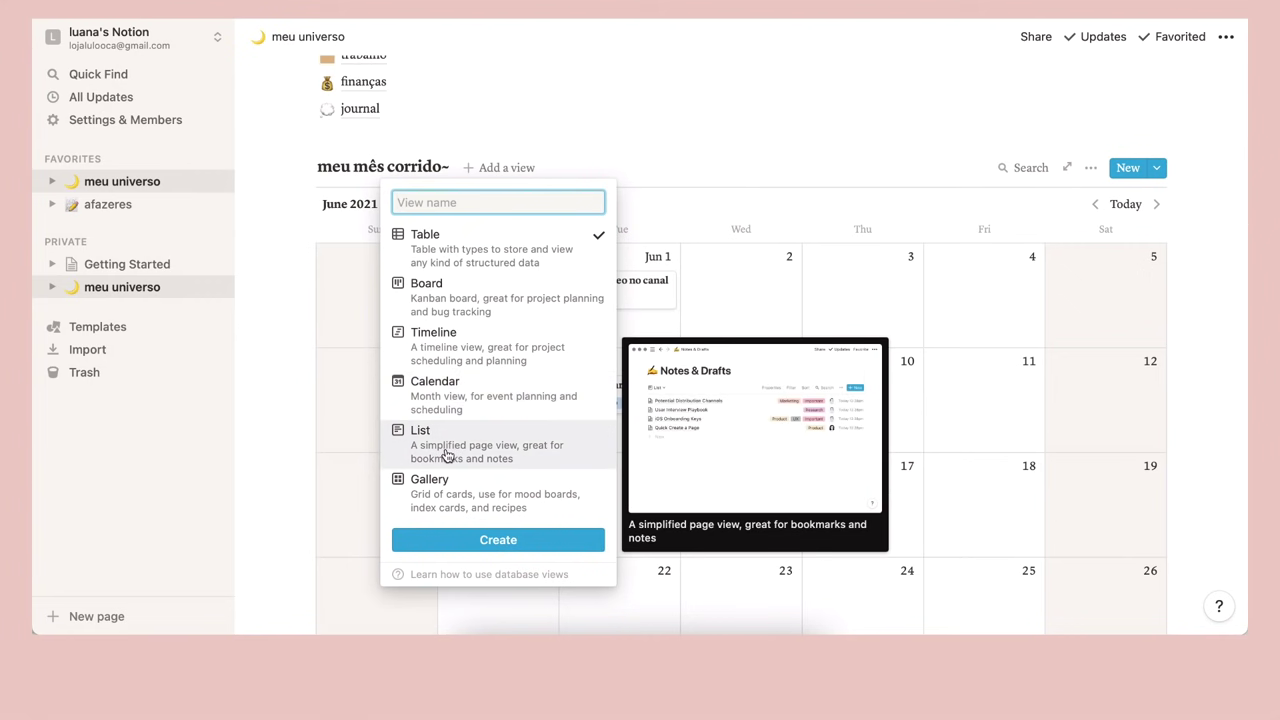
{"action": "mouse_move", "coordinate": [441, 491]}
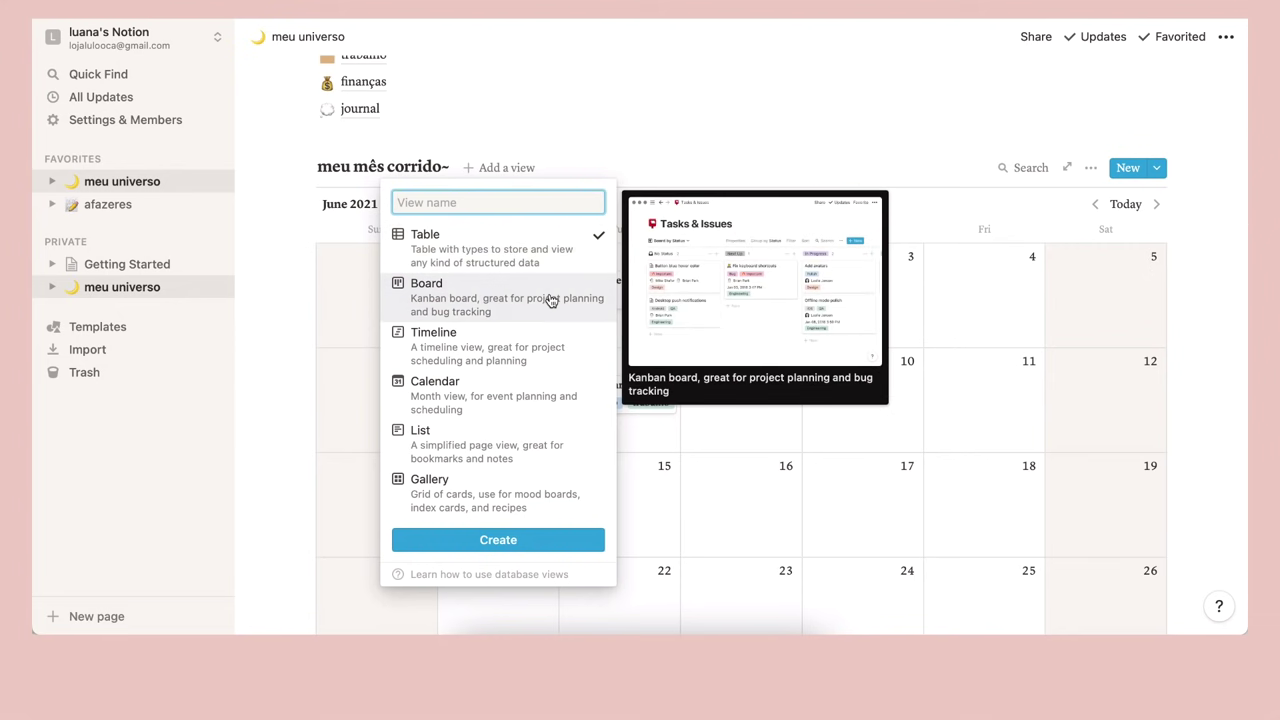
{"action": "left_click", "coordinate": [528, 305]}
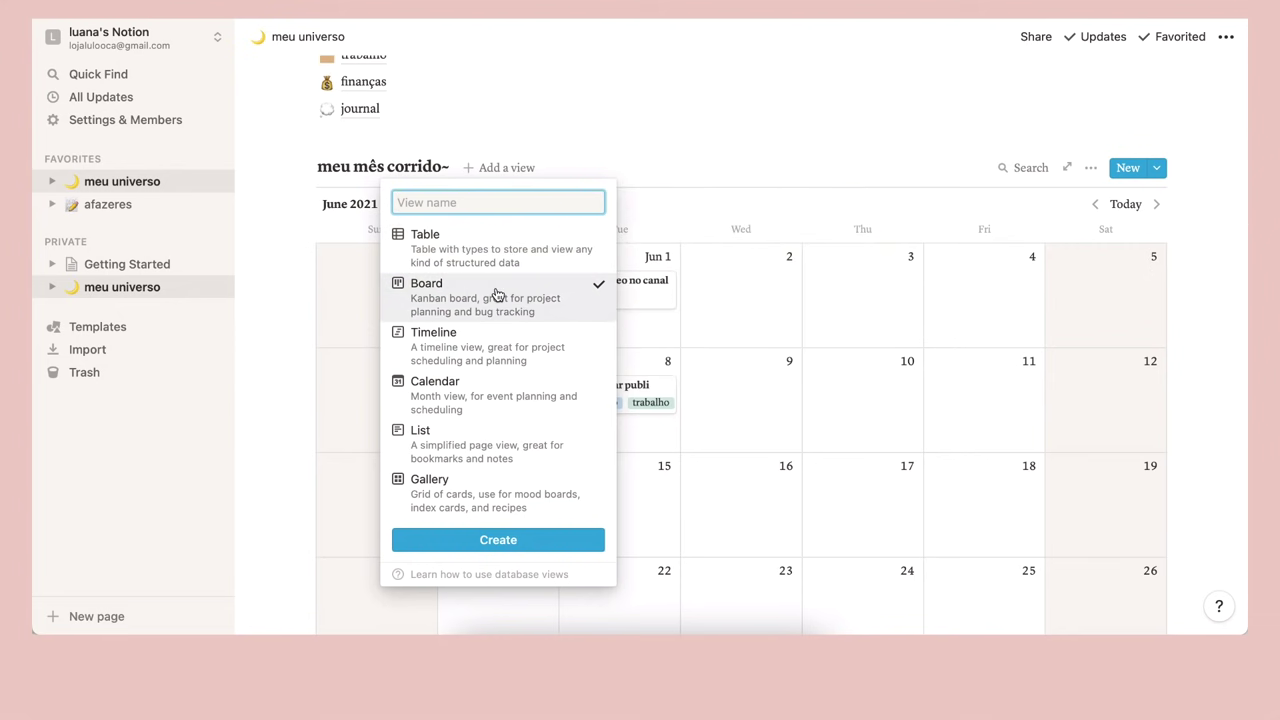
{"action": "left_click", "coordinate": [498, 540]}
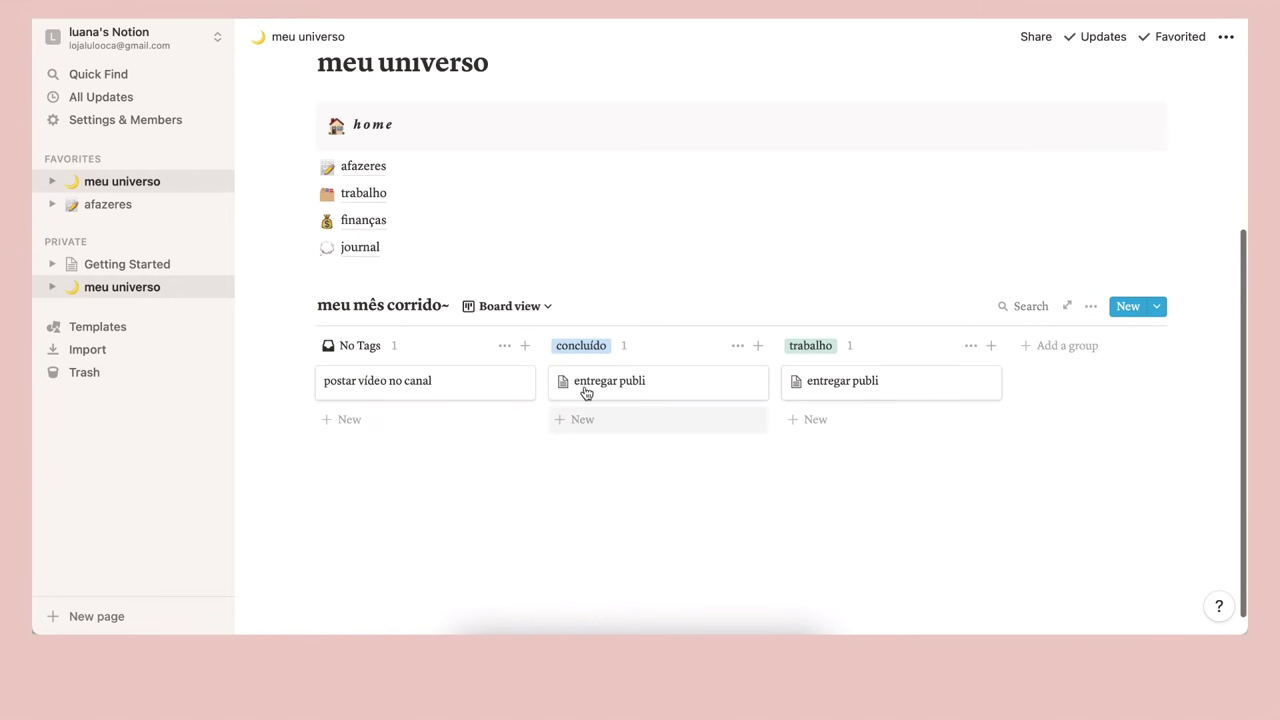
Switch the database back to the Calendar view
{"action": "scroll", "coordinate": [603, 289], "scroll_direction": "down", "scroll_amount": 1}
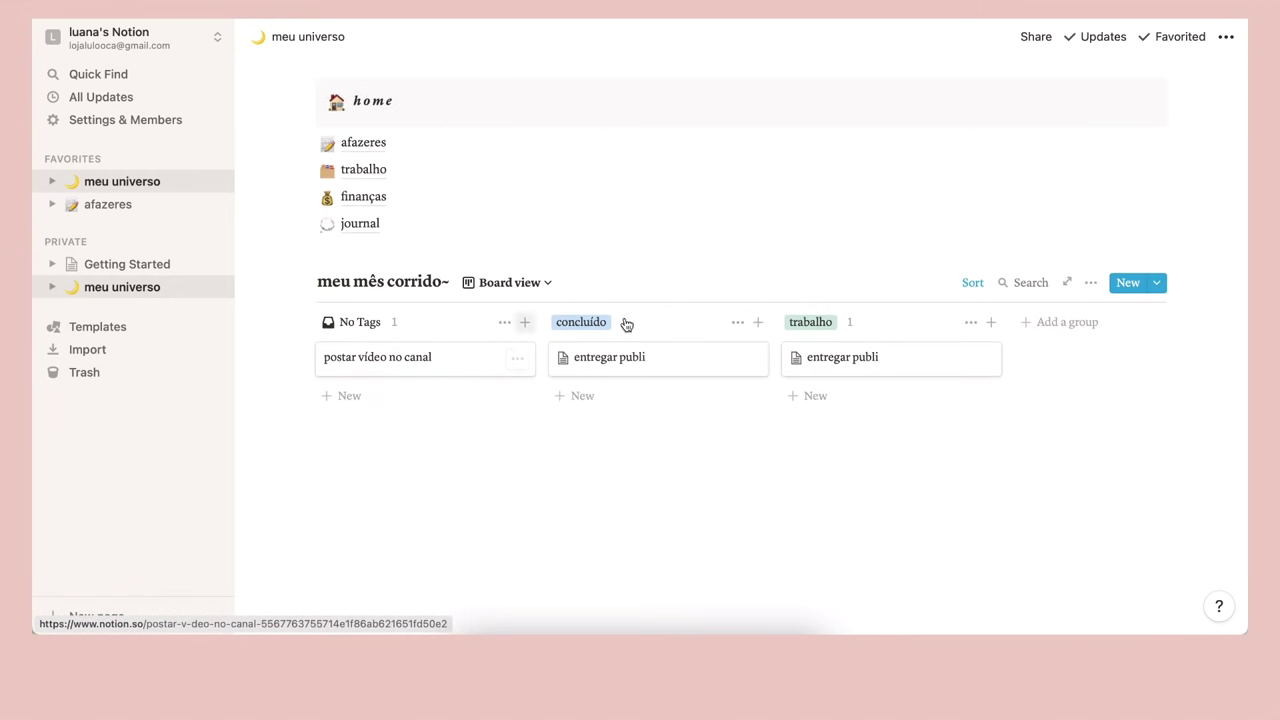
{"action": "left_click", "coordinate": [496, 284]}
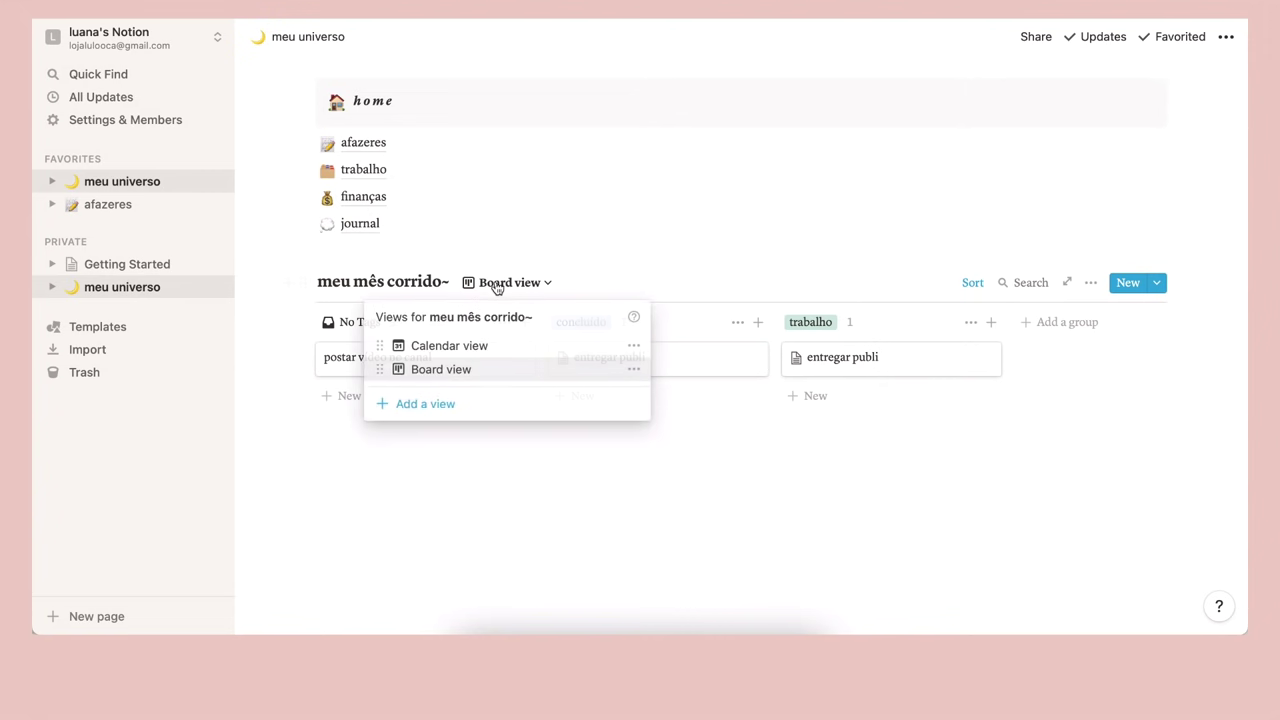
{"action": "left_click", "coordinate": [465, 346]}
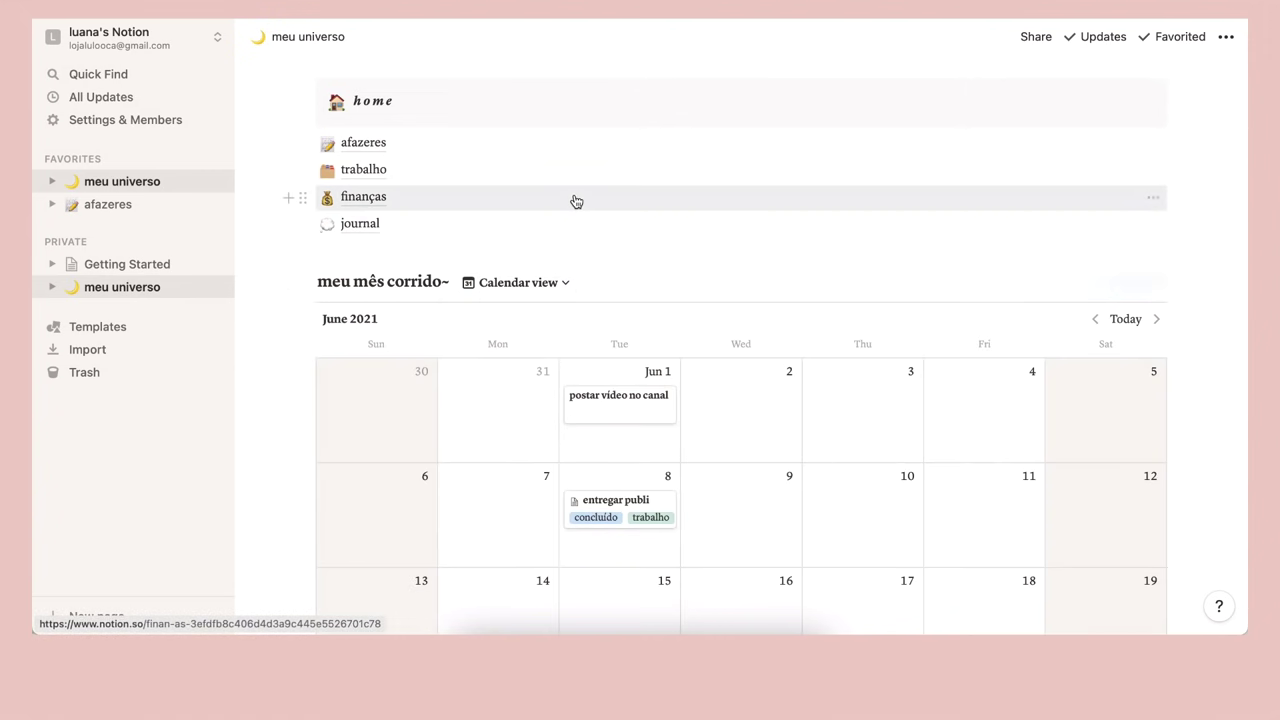
{"action": "scroll", "coordinate": [576, 201], "scroll_direction": "down", "scroll_amount": 5}
Insert an image block below the journal link and upload the boy-with-doves picture
{"action": "scroll", "coordinate": [627, 292], "scroll_direction": "up", "scroll_amount": 8}
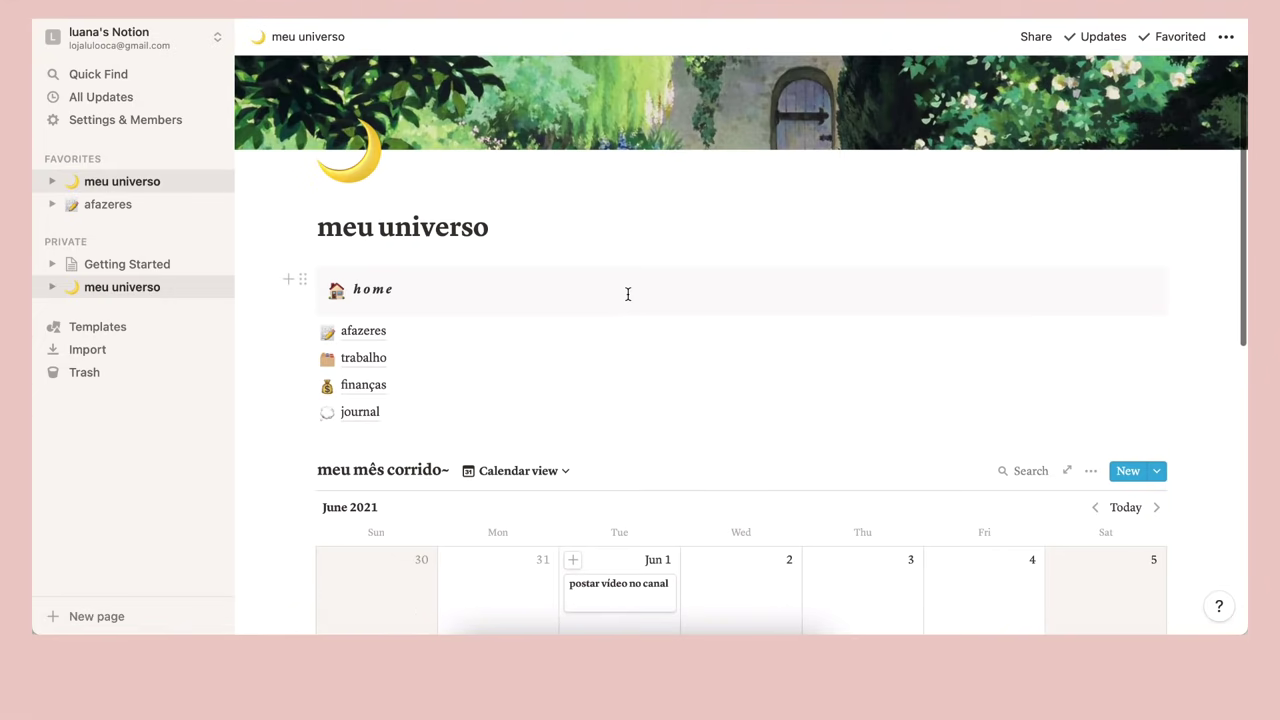
{"action": "scroll", "coordinate": [627, 292], "scroll_direction": "down", "scroll_amount": 2}
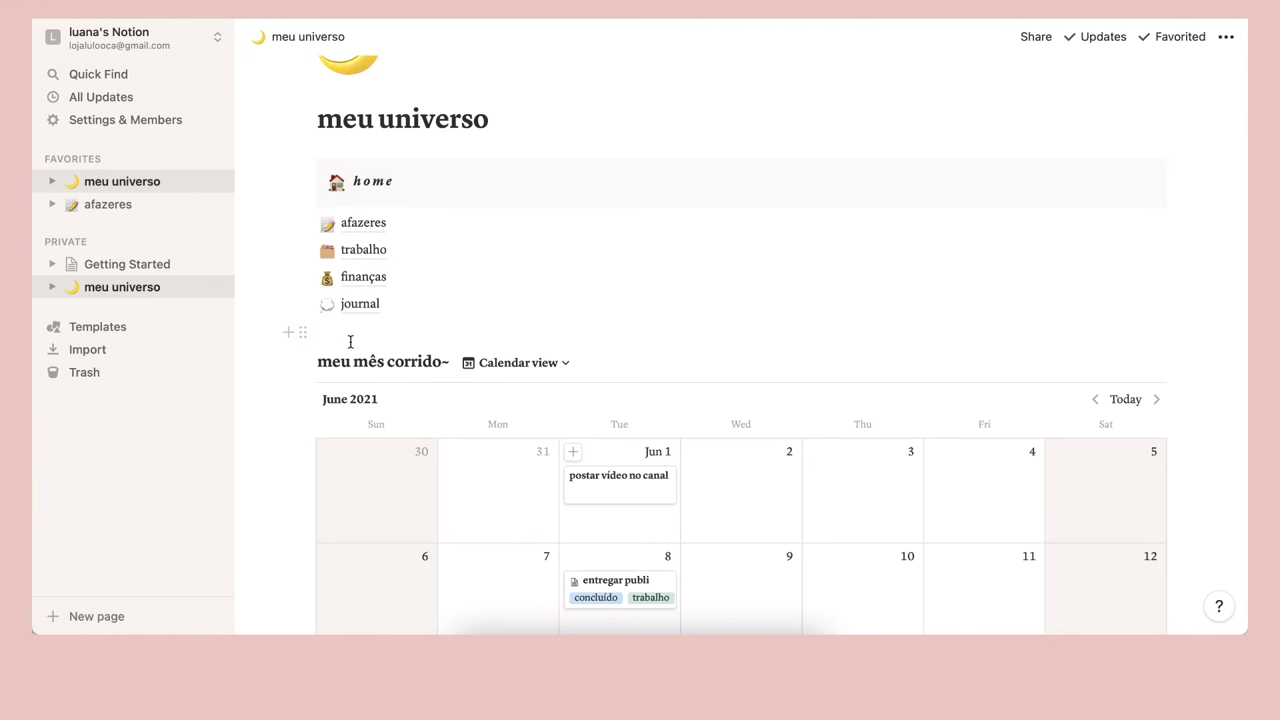
{"action": "left_click", "coordinate": [289, 336]}
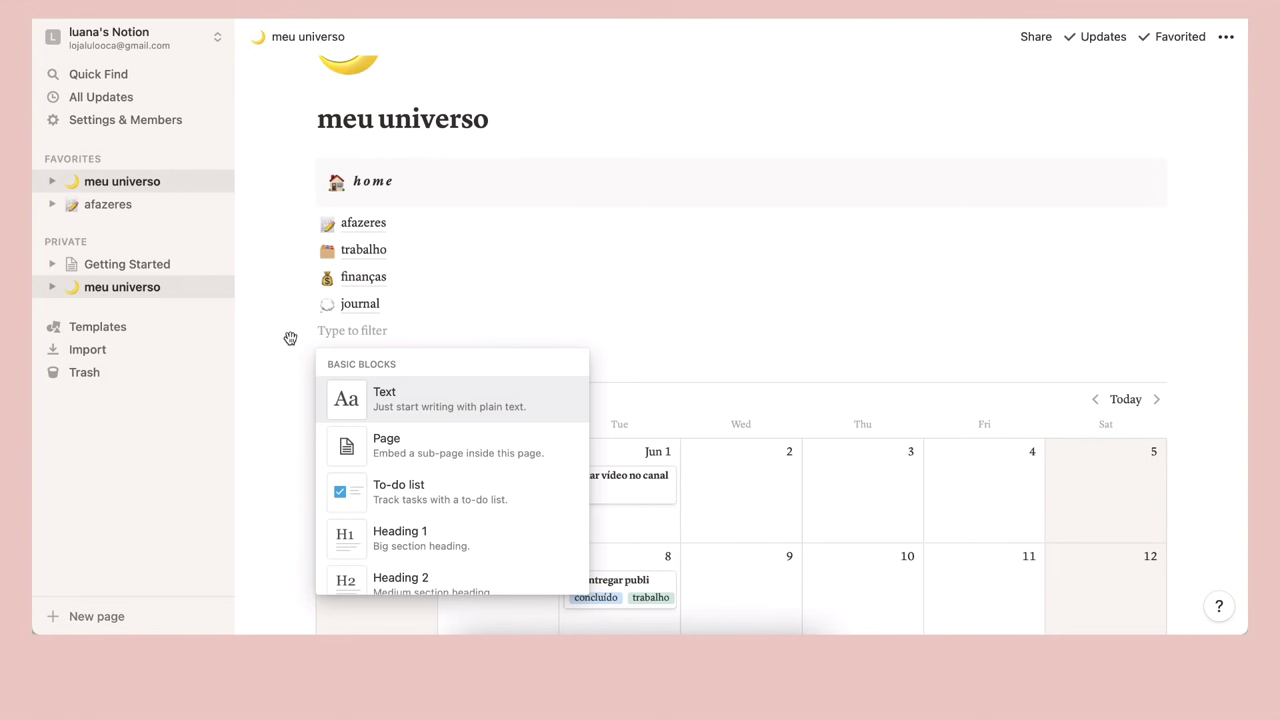
{"action": "scroll", "coordinate": [413, 462], "scroll_direction": "down", "scroll_amount": 2}
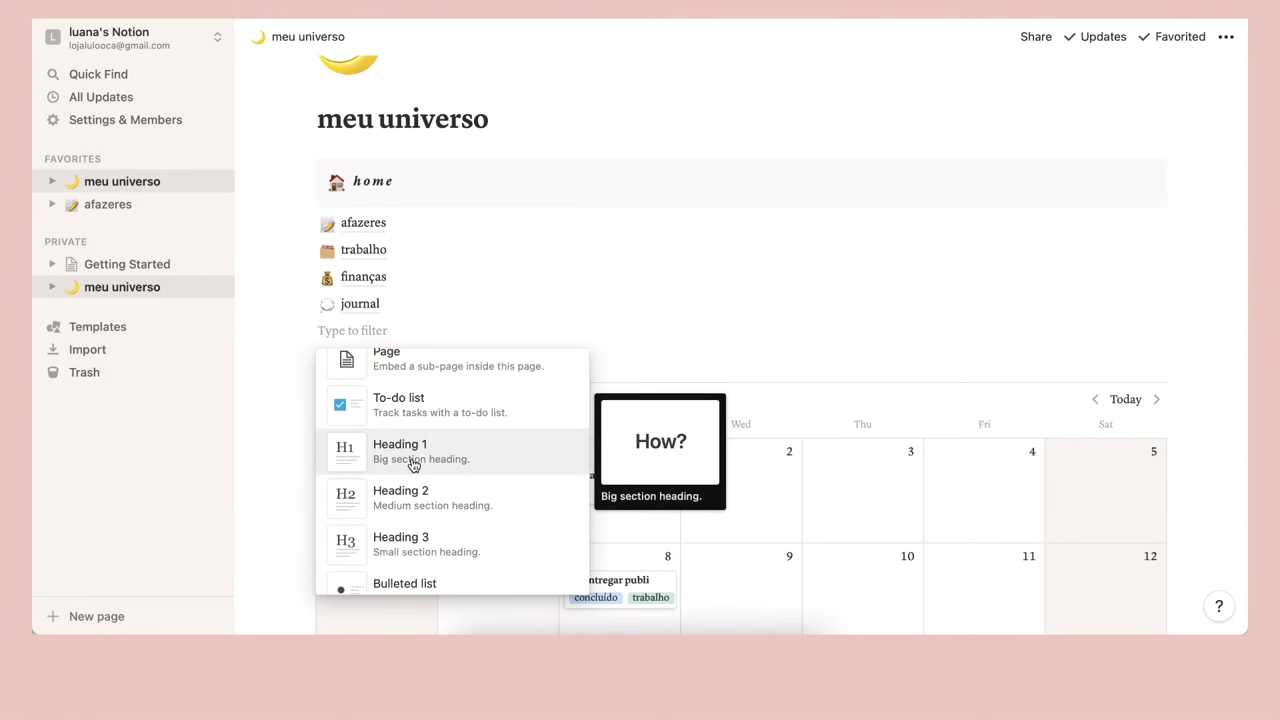
{"action": "scroll", "coordinate": [413, 462], "scroll_direction": "down", "scroll_amount": 3}
{"action": "scroll", "coordinate": [413, 464], "scroll_direction": "down", "scroll_amount": 8}
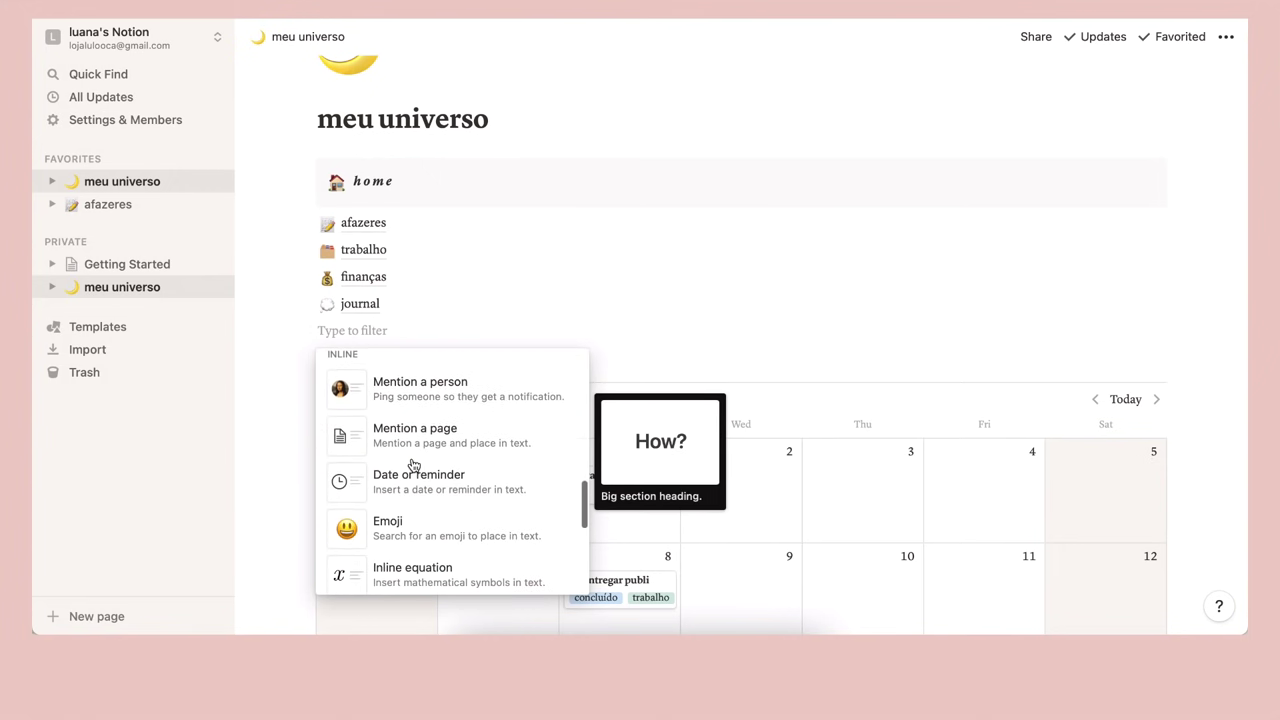
{"action": "scroll", "coordinate": [413, 464], "scroll_direction": "down", "scroll_amount": 6}
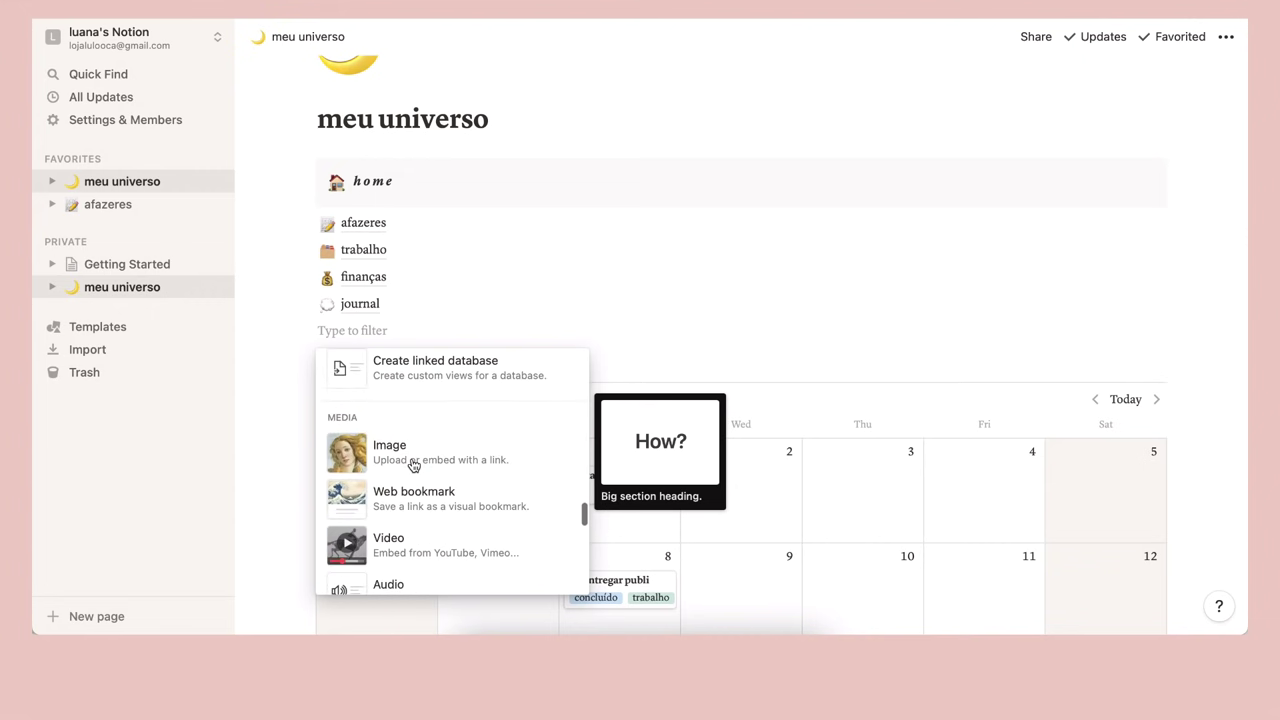
{"action": "left_click", "coordinate": [411, 452]}
{"action": "left_click", "coordinate": [700, 434]}
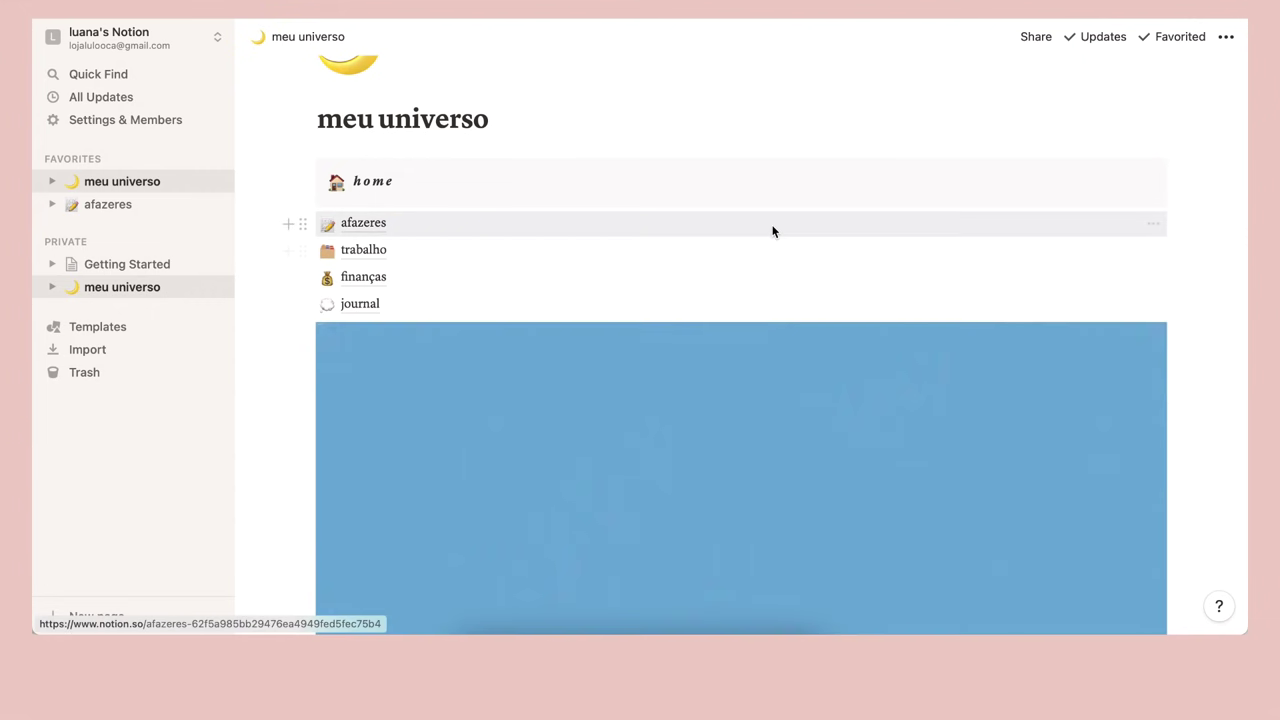
{"action": "scroll", "coordinate": [772, 229], "scroll_direction": "down", "scroll_amount": 3}
{"action": "scroll", "coordinate": [772, 231], "scroll_direction": "down", "scroll_amount": 5}
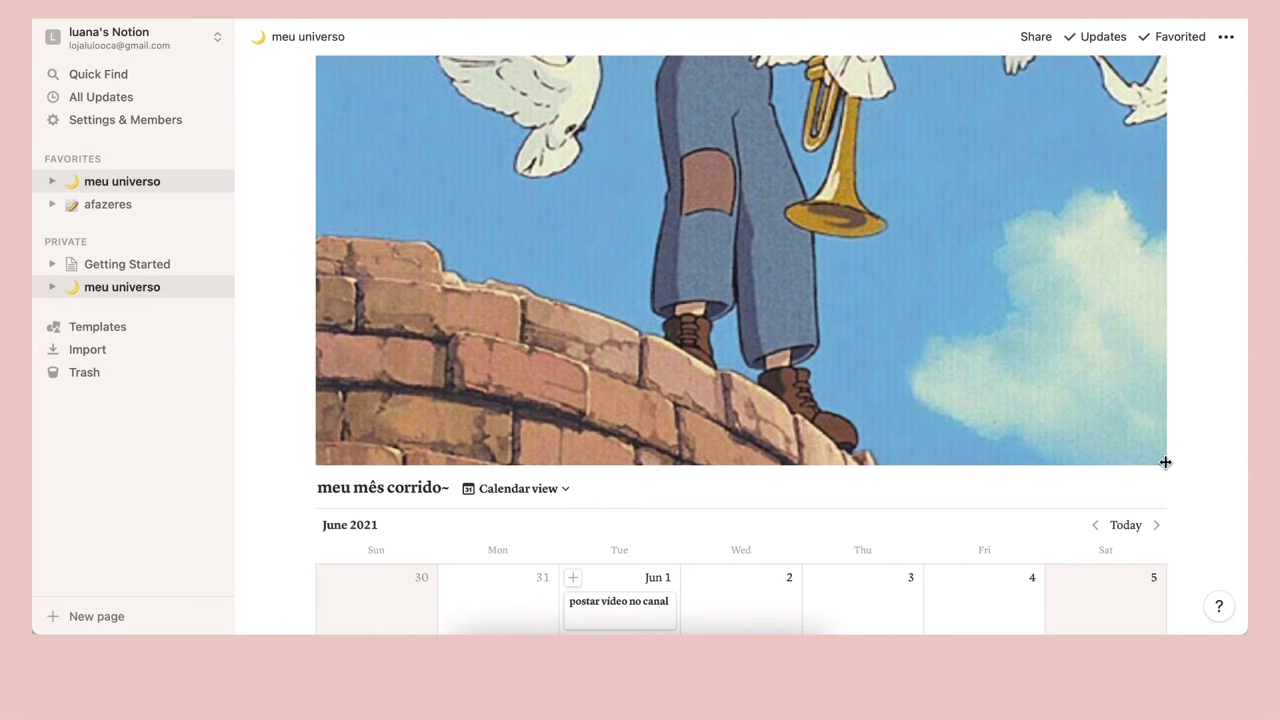
Narrow the doves image by dragging its side resize handle inward
{"action": "left_click_drag", "start_coordinate": [1151, 457], "coordinate": [843, 306]}
{"action": "scroll", "coordinate": [843, 306], "scroll_direction": "up", "scroll_amount": 5}
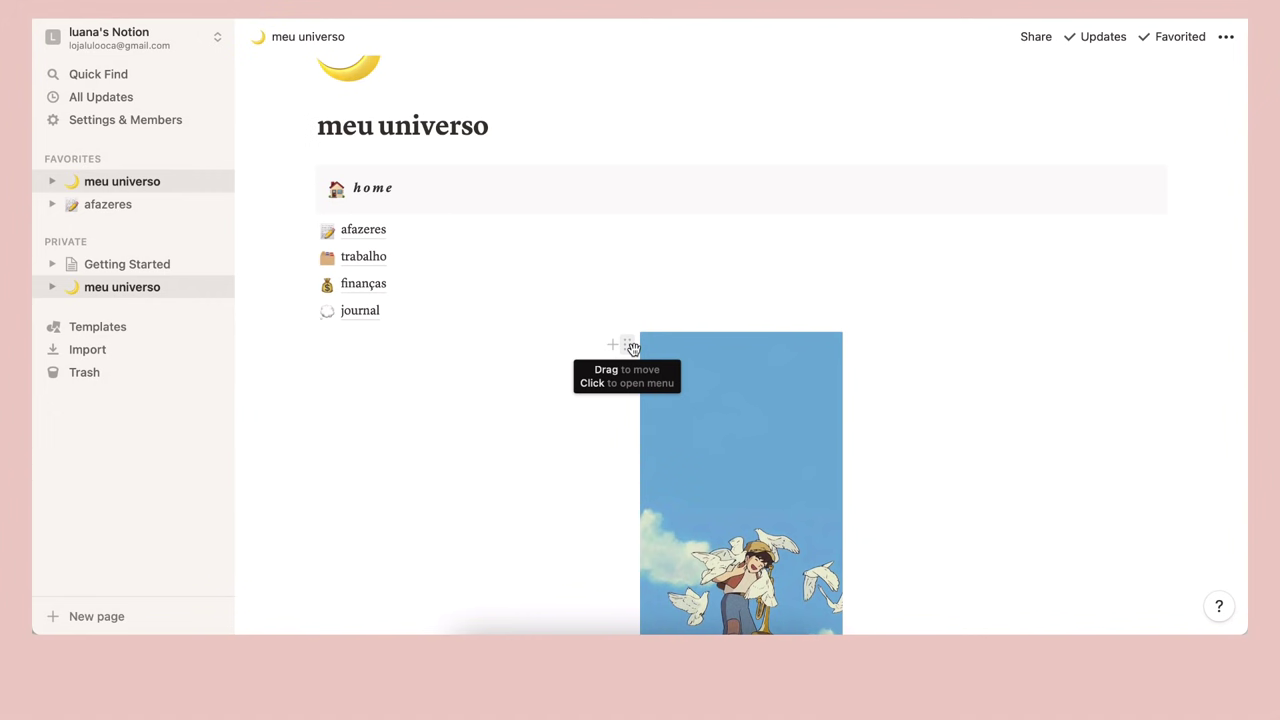
Move the doves image into a column left of home, widen the home column, and select the links
{"action": "left_click_drag", "start_coordinate": [632, 346], "coordinate": [301, 191]}
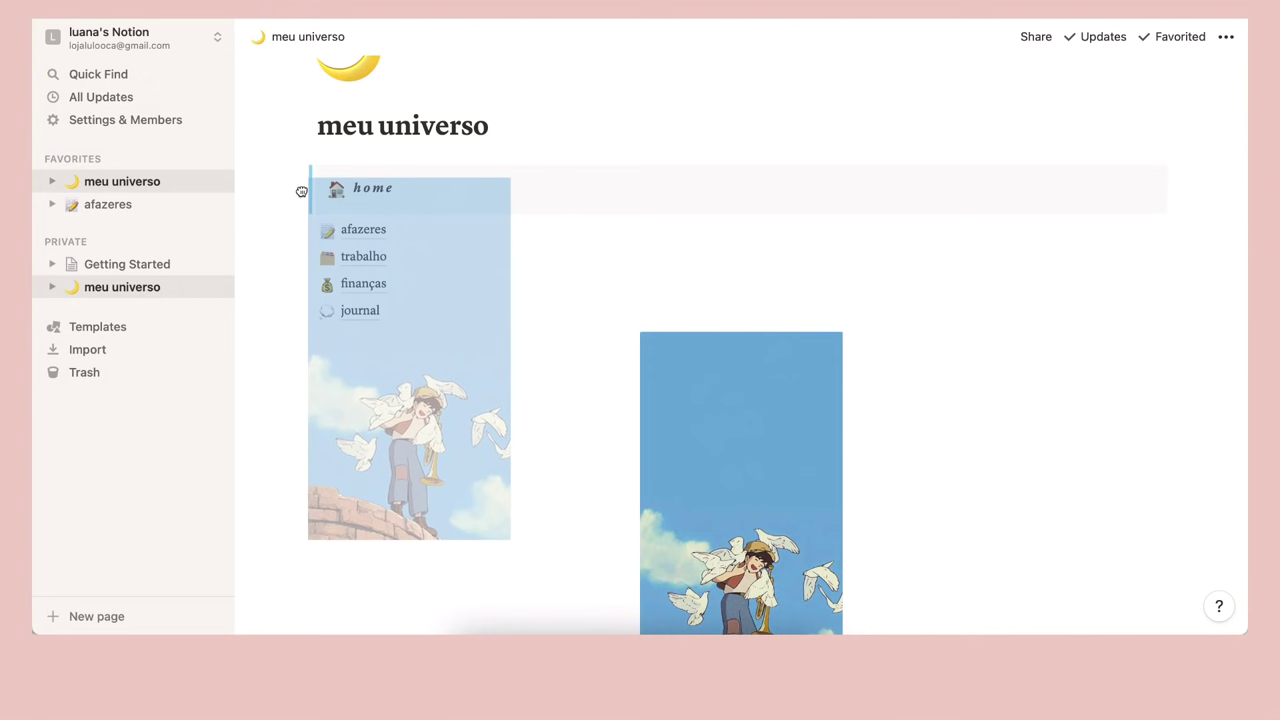
{"action": "left_click_drag", "start_coordinate": [301, 191], "coordinate": [300, 191]}
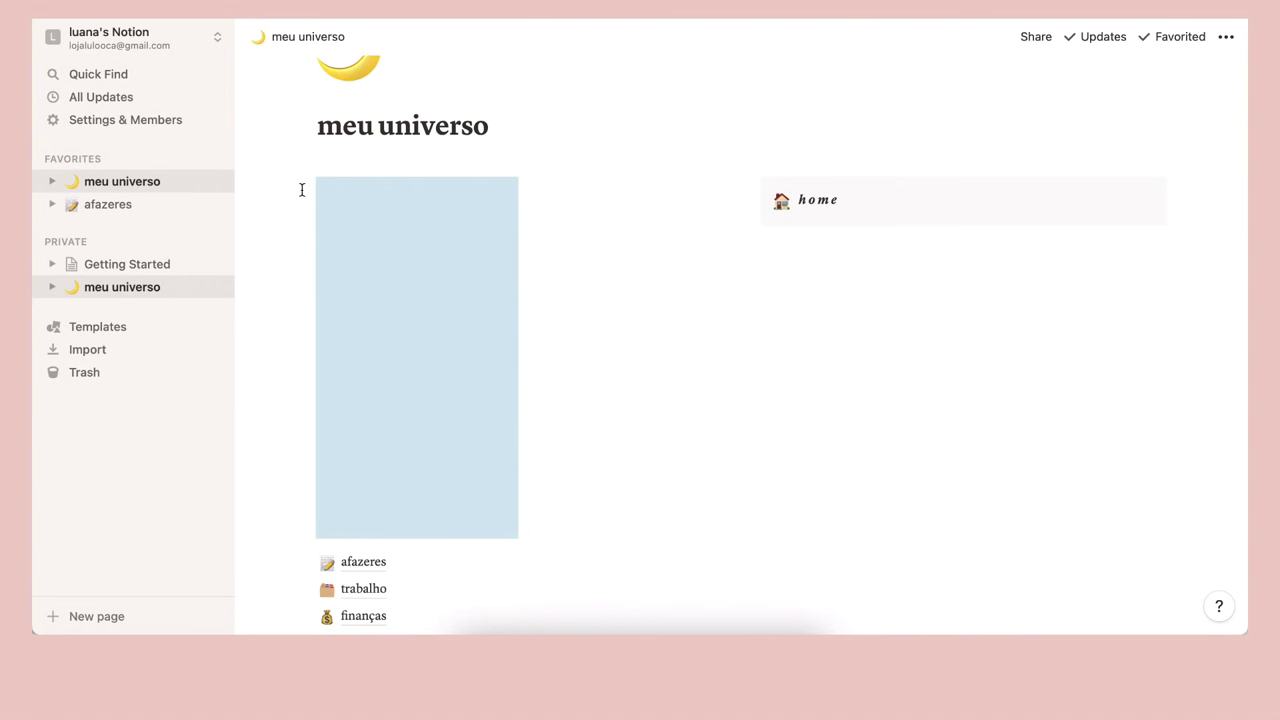
{"action": "scroll", "coordinate": [665, 293], "scroll_direction": "down", "scroll_amount": 2}
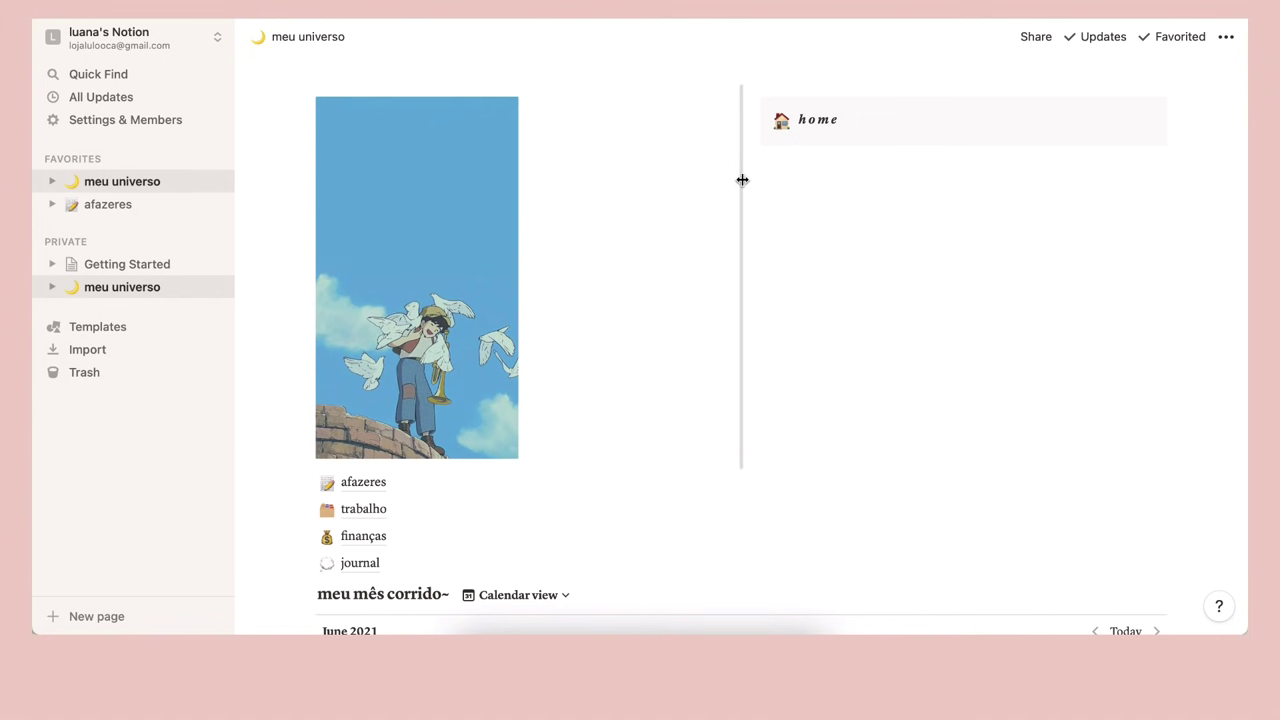
{"action": "mouse_move", "coordinate": [378, 330]}
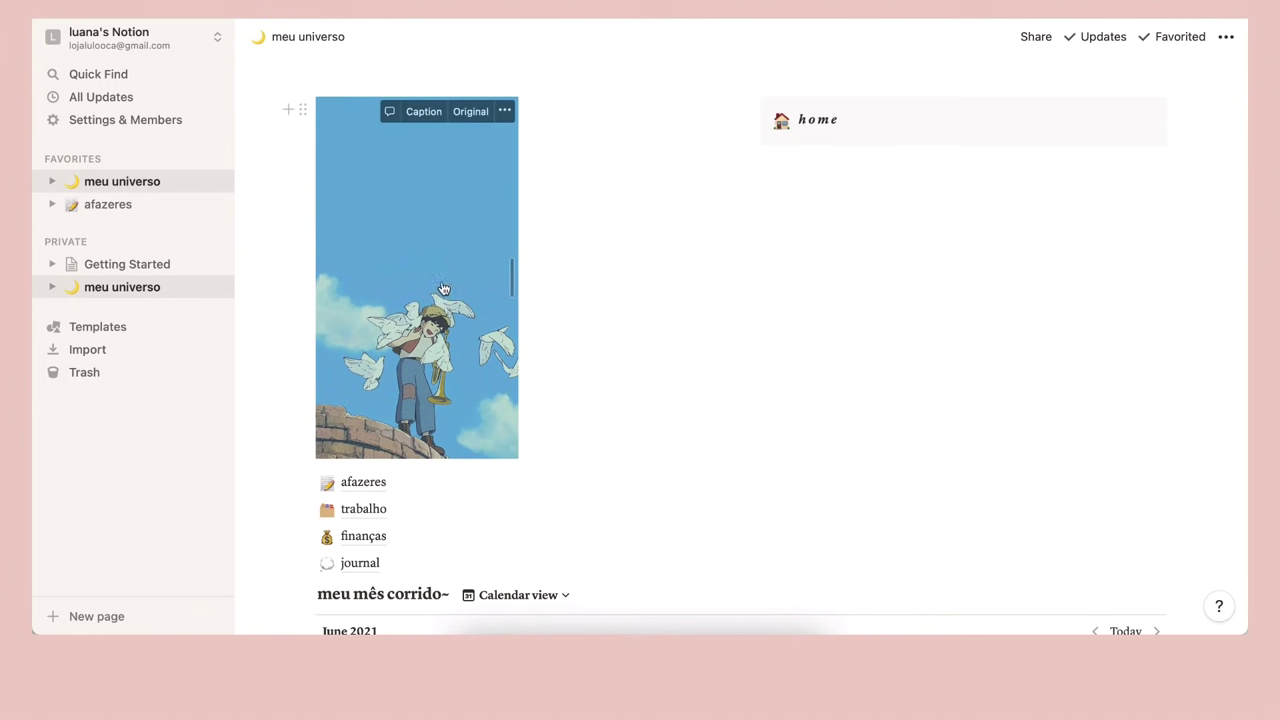
{"action": "left_click_drag", "start_coordinate": [740, 206], "coordinate": [530, 222]}
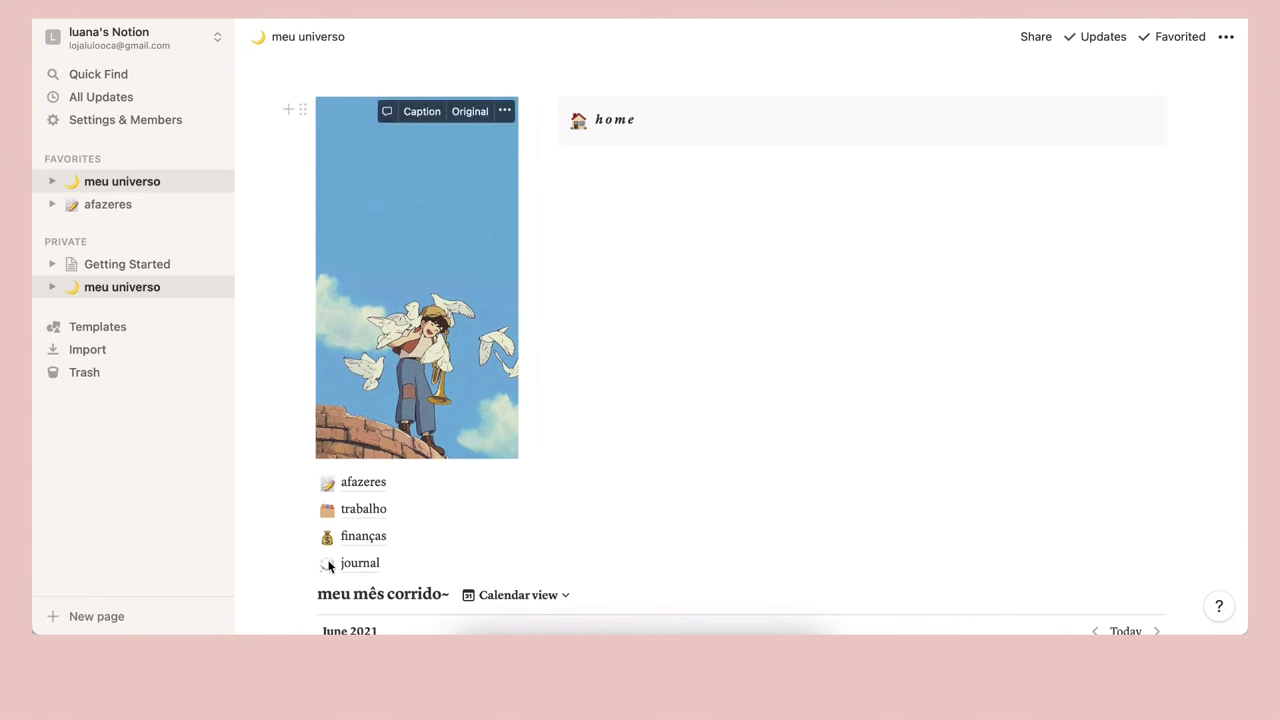
{"action": "left_click_drag", "start_coordinate": [294, 471], "coordinate": [425, 578]}
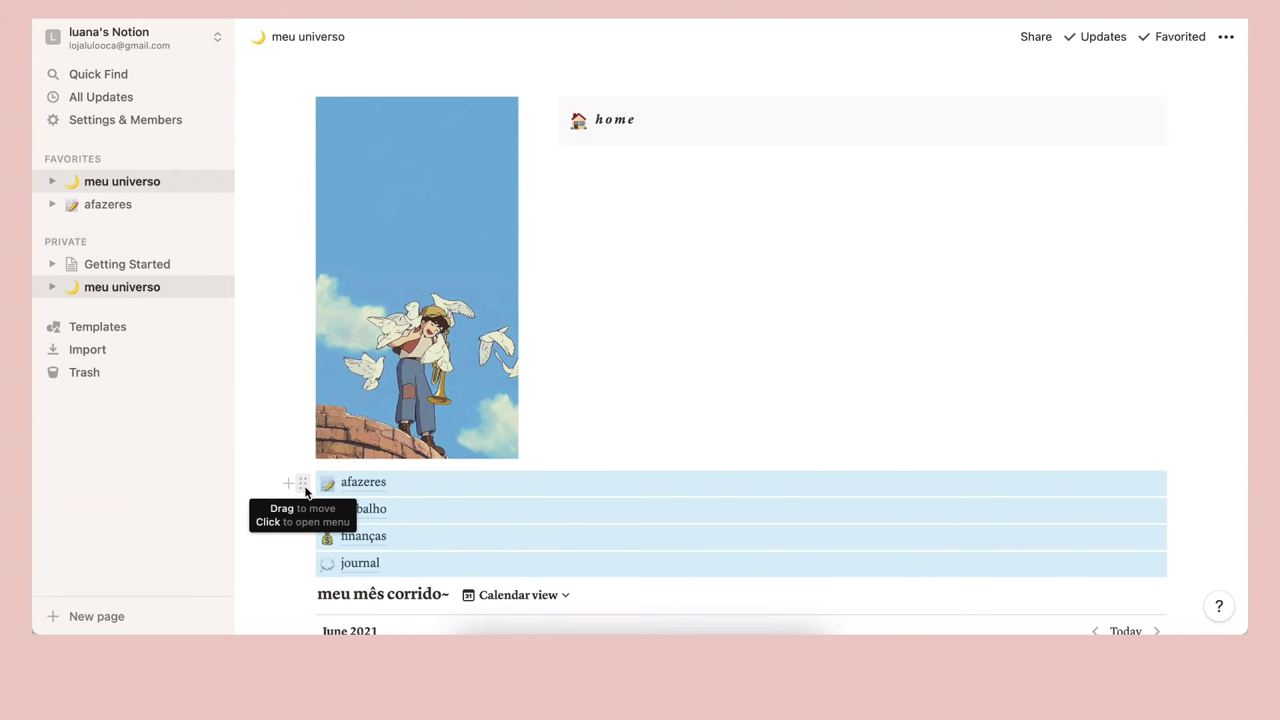
Drag the afazeres, trabalho, finanças and journal links into the right column beneath home
{"action": "left_click_drag", "start_coordinate": [303, 483], "coordinate": [589, 187]}
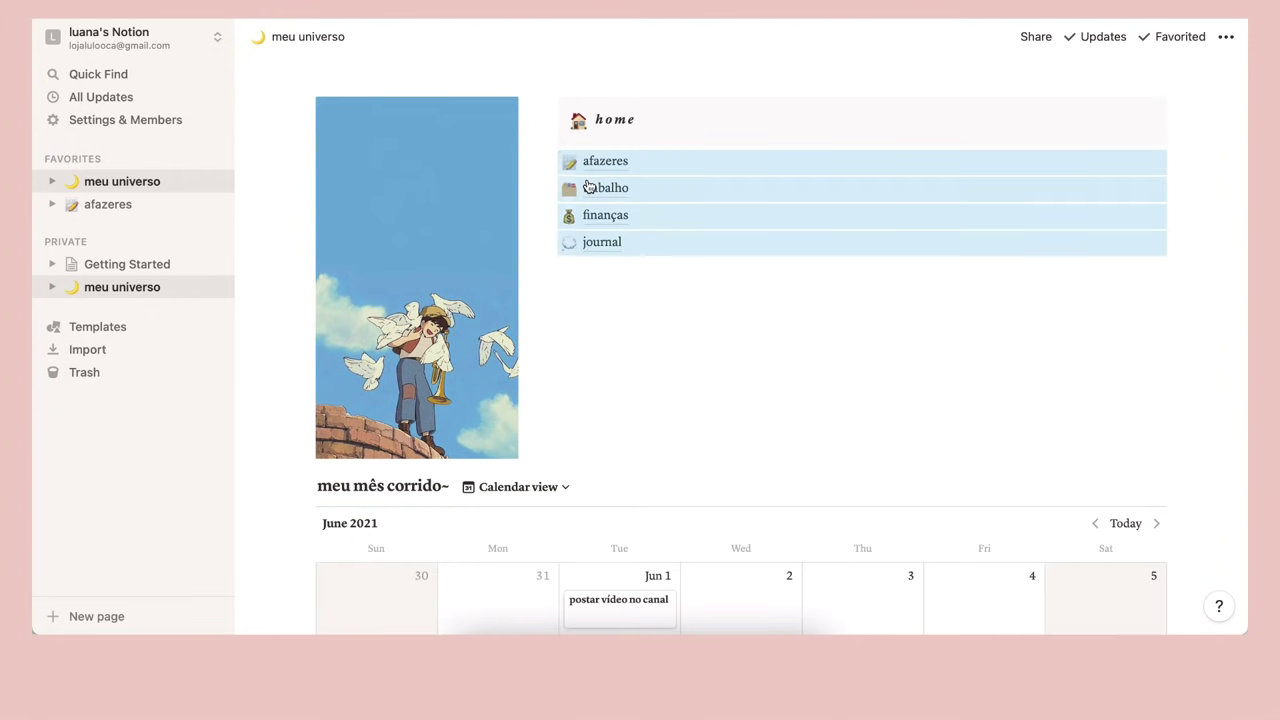
{"action": "left_click", "coordinate": [866, 283]}
{"action": "scroll", "coordinate": [866, 283], "scroll_direction": "up", "scroll_amount": 1}
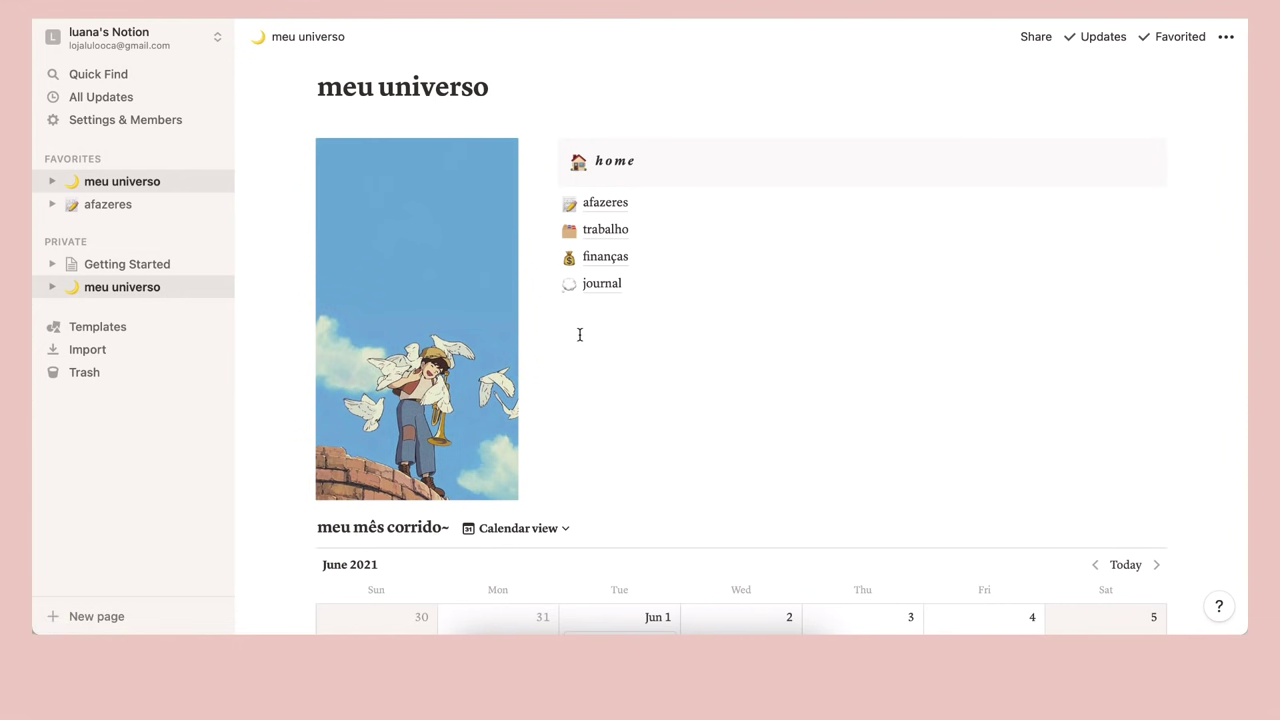
{"action": "scroll", "coordinate": [579, 300], "scroll_direction": "down", "scroll_amount": 1}
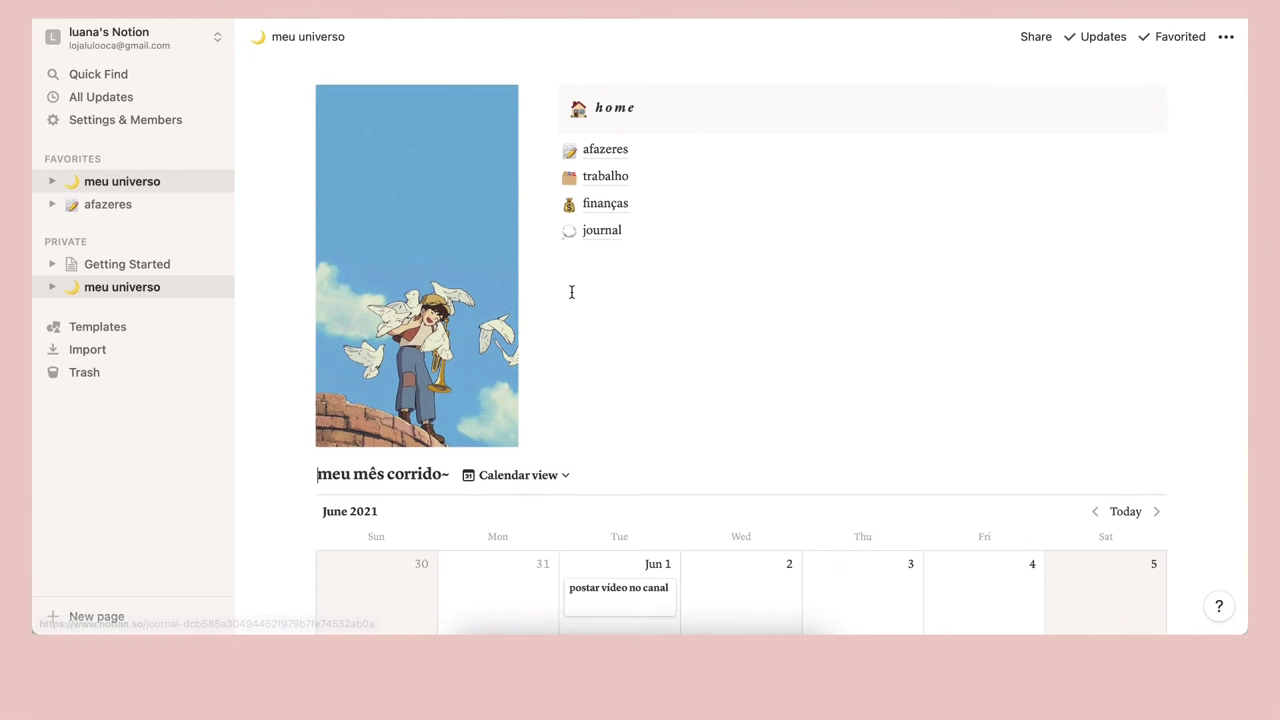
{"action": "scroll", "coordinate": [571, 294], "scroll_direction": "up", "scroll_amount": 1}
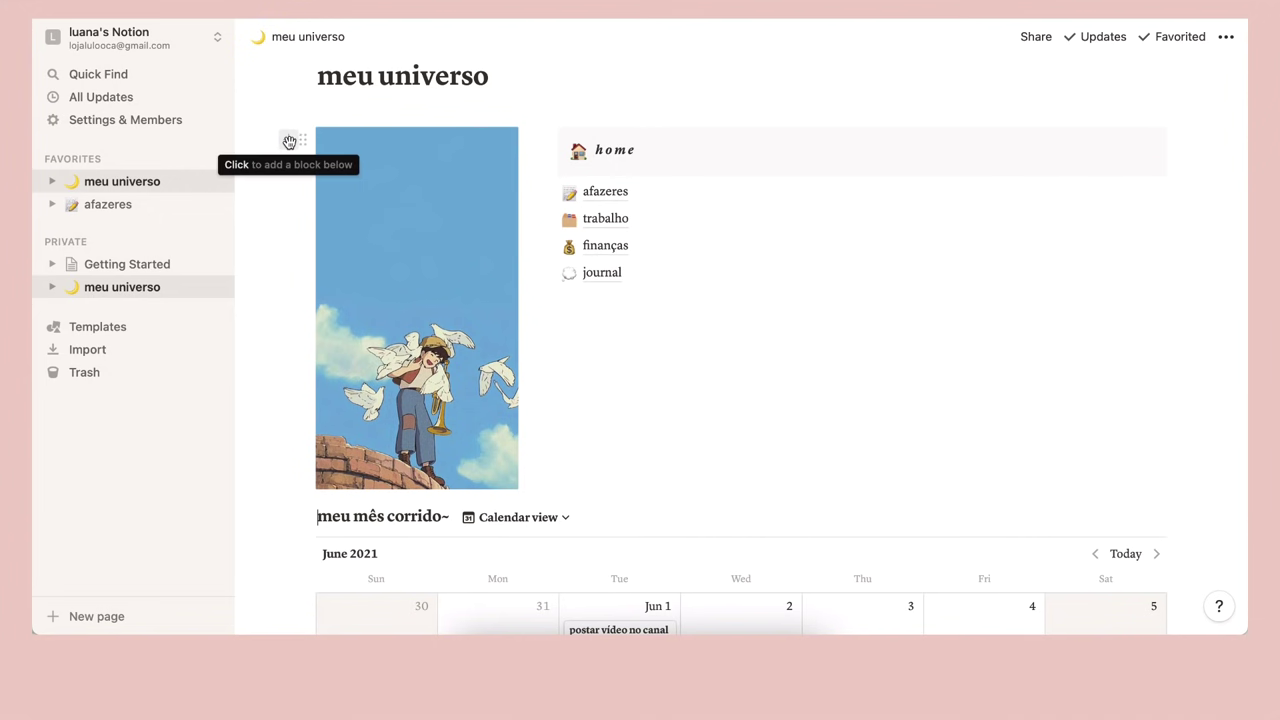
Insert an image block with the green pot picture and drag it to the right of home
{"action": "left_click", "coordinate": [289, 141]}
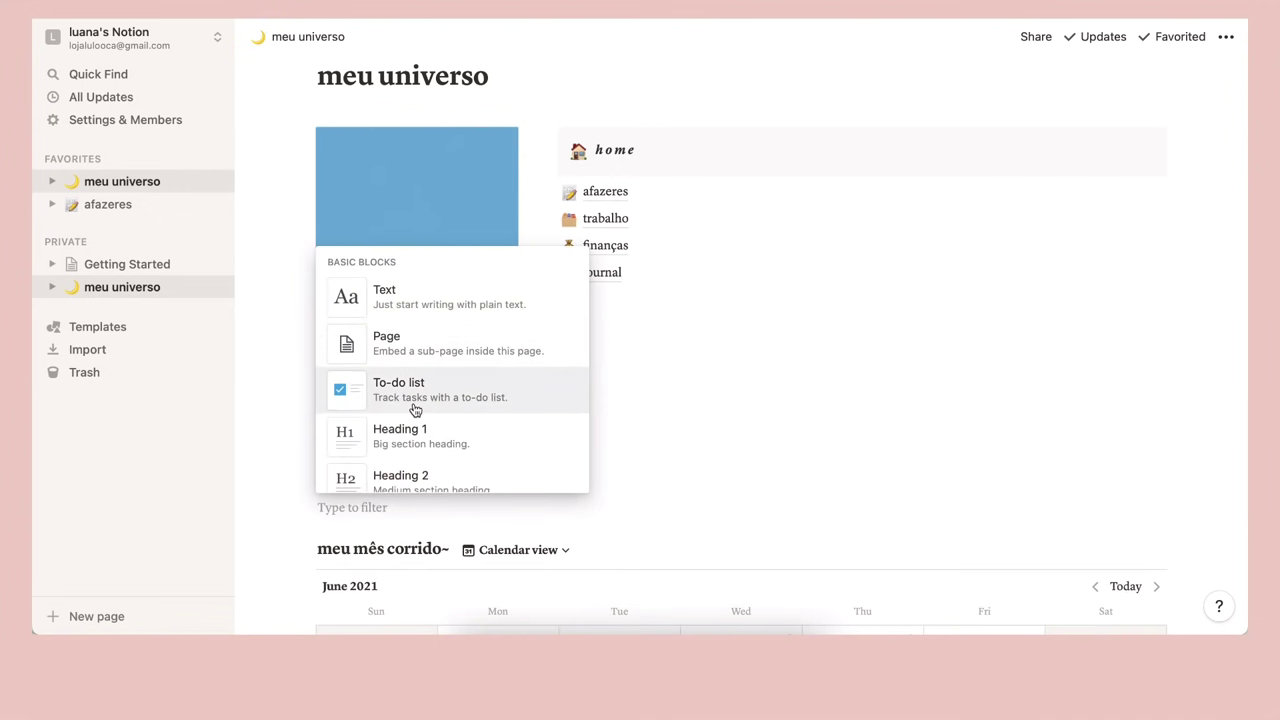
{"action": "scroll", "coordinate": [414, 409], "scroll_direction": "down", "scroll_amount": 3}
{"action": "scroll", "coordinate": [414, 409], "scroll_direction": "down", "scroll_amount": 10}
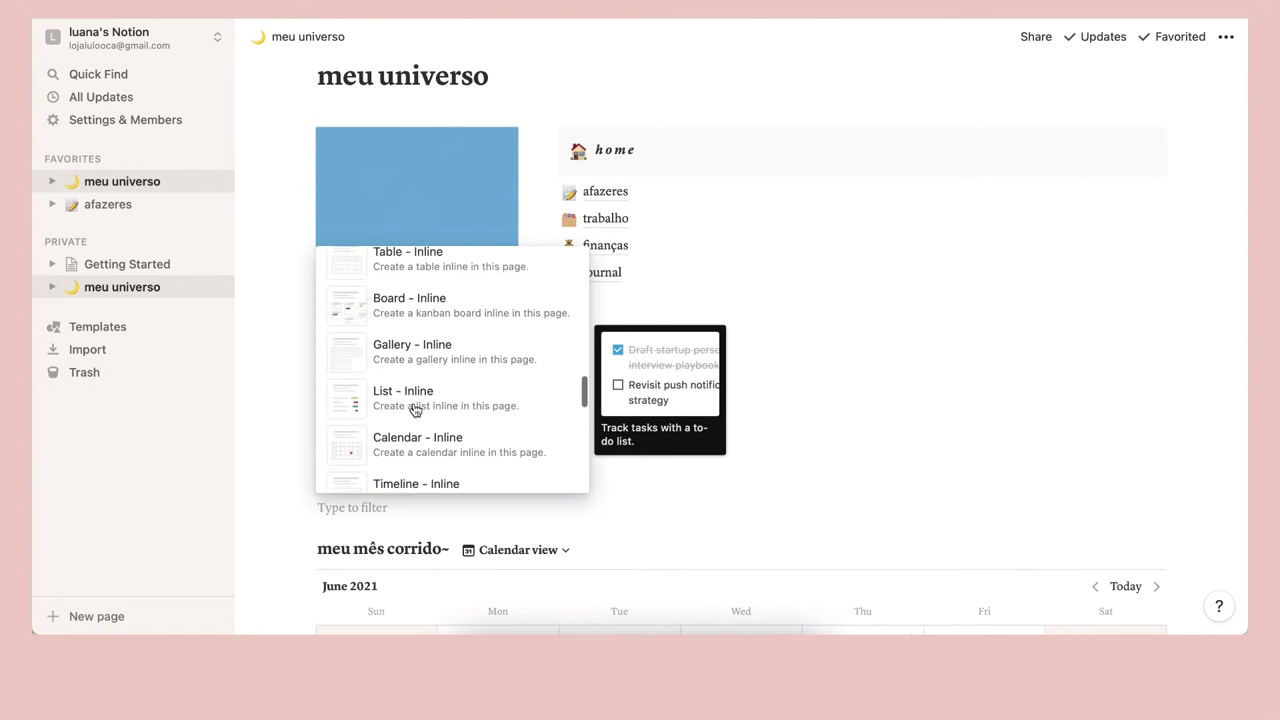
{"action": "scroll", "coordinate": [414, 409], "scroll_direction": "down", "scroll_amount": 8}
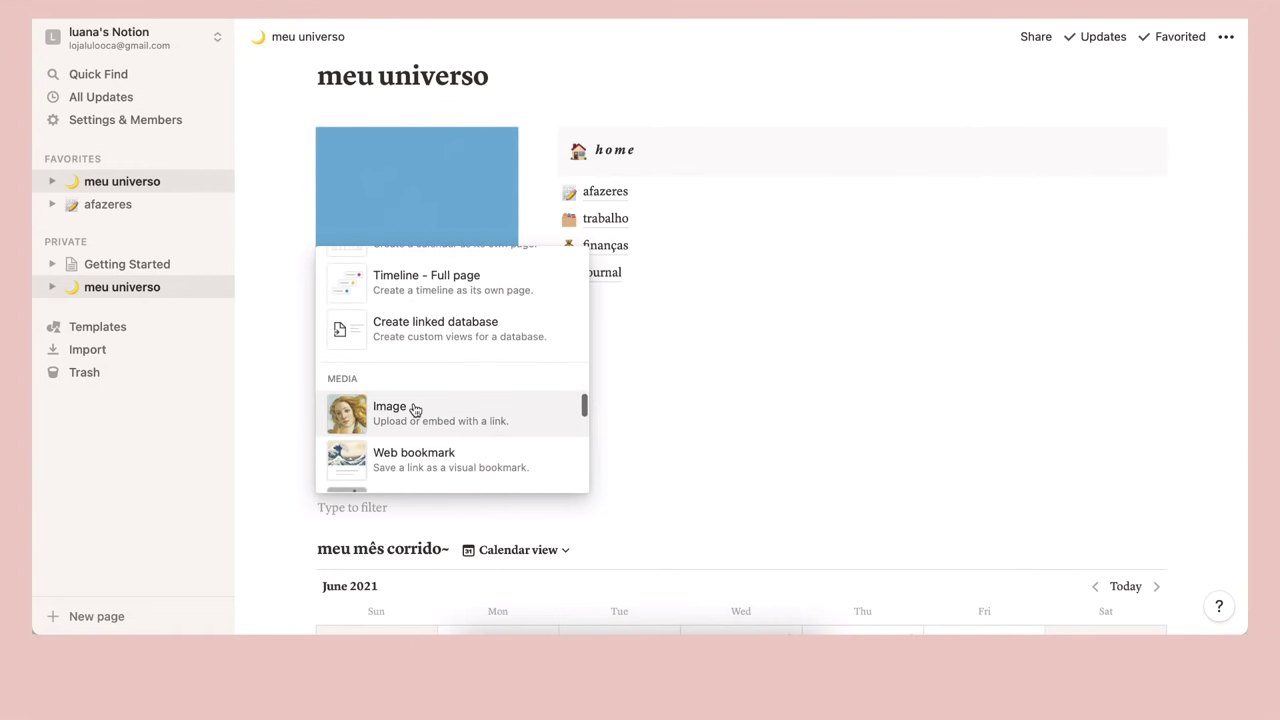
{"action": "left_click", "coordinate": [414, 409]}
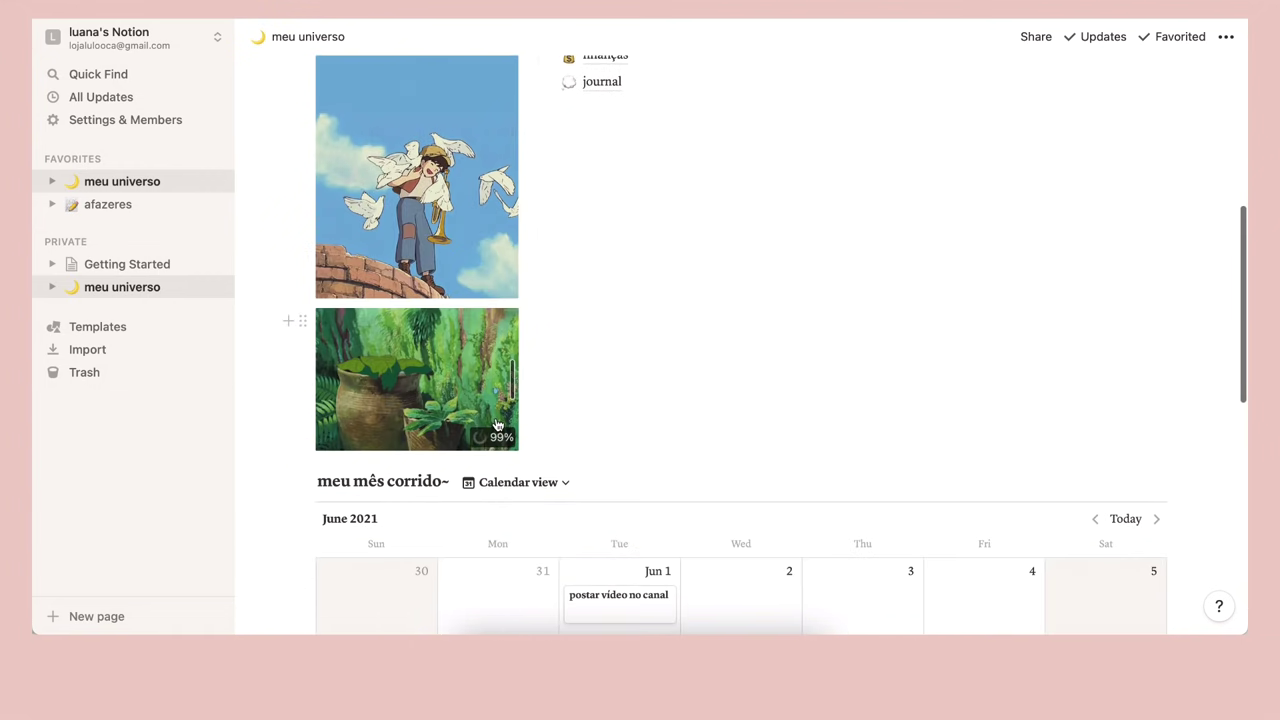
{"action": "scroll", "coordinate": [800, 280], "scroll_direction": "up", "scroll_amount": 2}
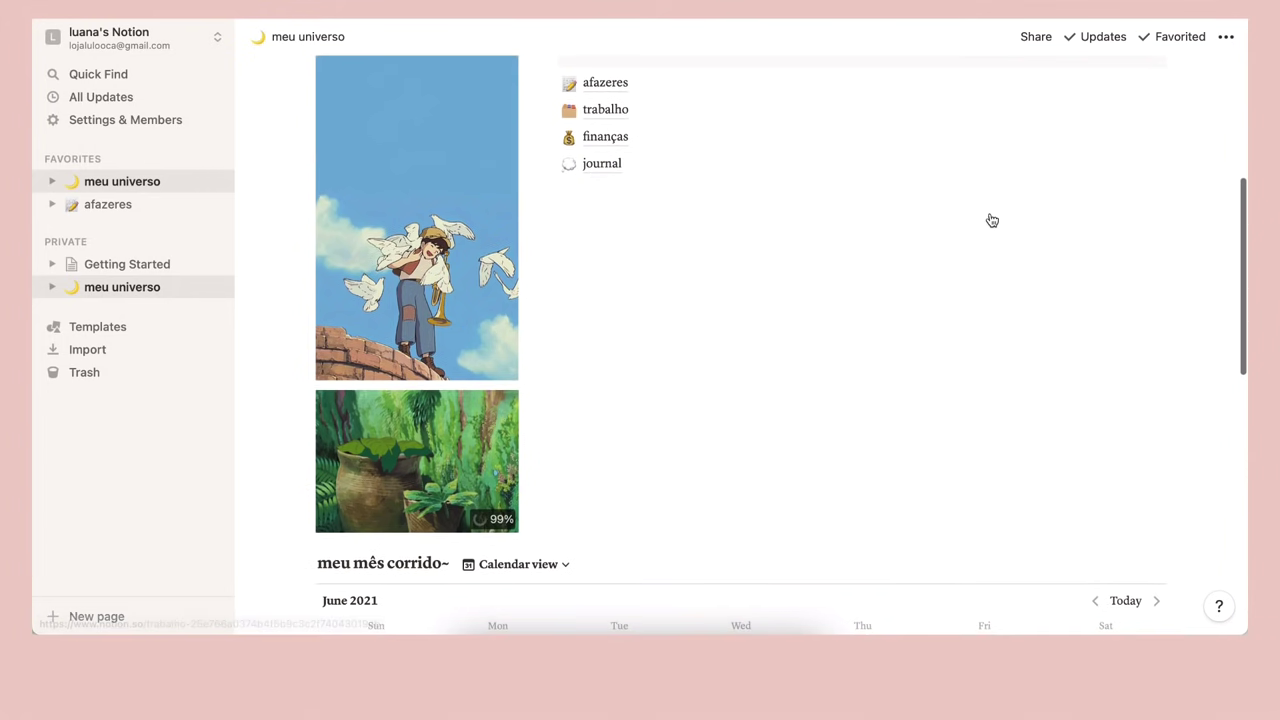
{"action": "scroll", "coordinate": [766, 359], "scroll_direction": "up", "scroll_amount": 2}
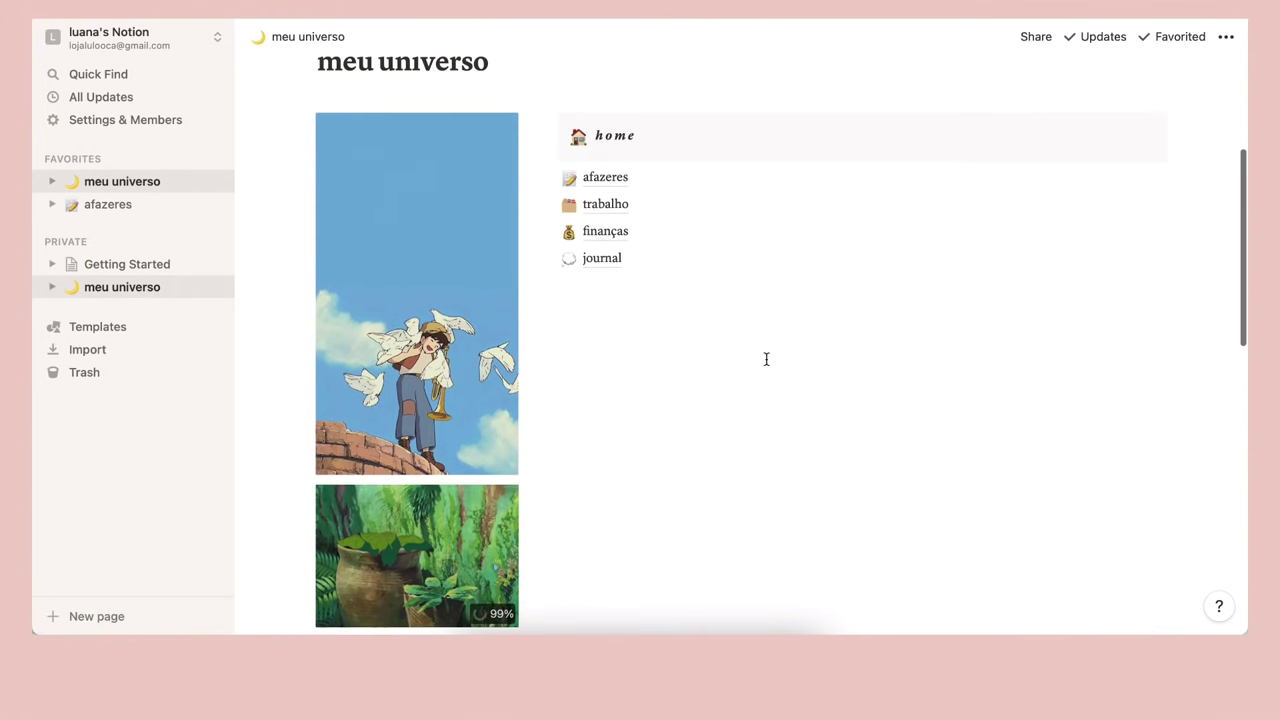
{"action": "left_click_drag", "start_coordinate": [328, 500], "coordinate": [1186, 164]}
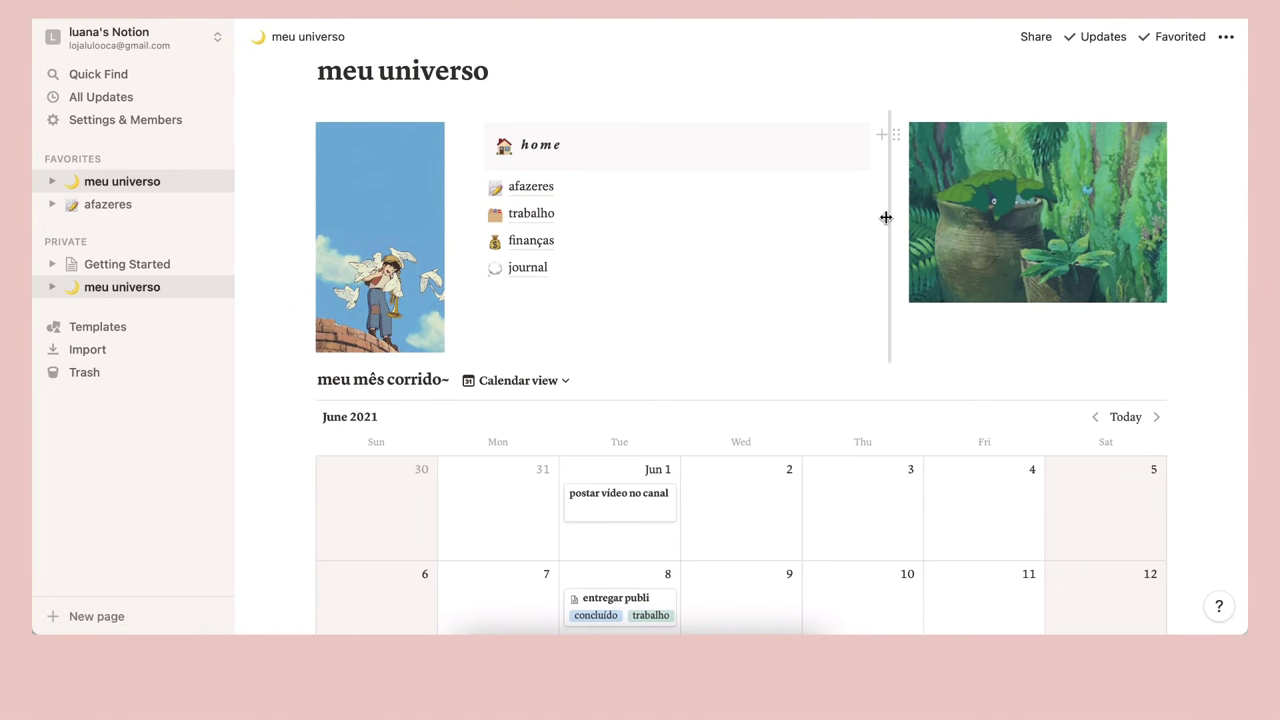
Resize the pot and doves columns and enlarge the pot picture to balance the three columns
{"action": "left_click_drag", "start_coordinate": [863, 225], "coordinate": [796, 229]}
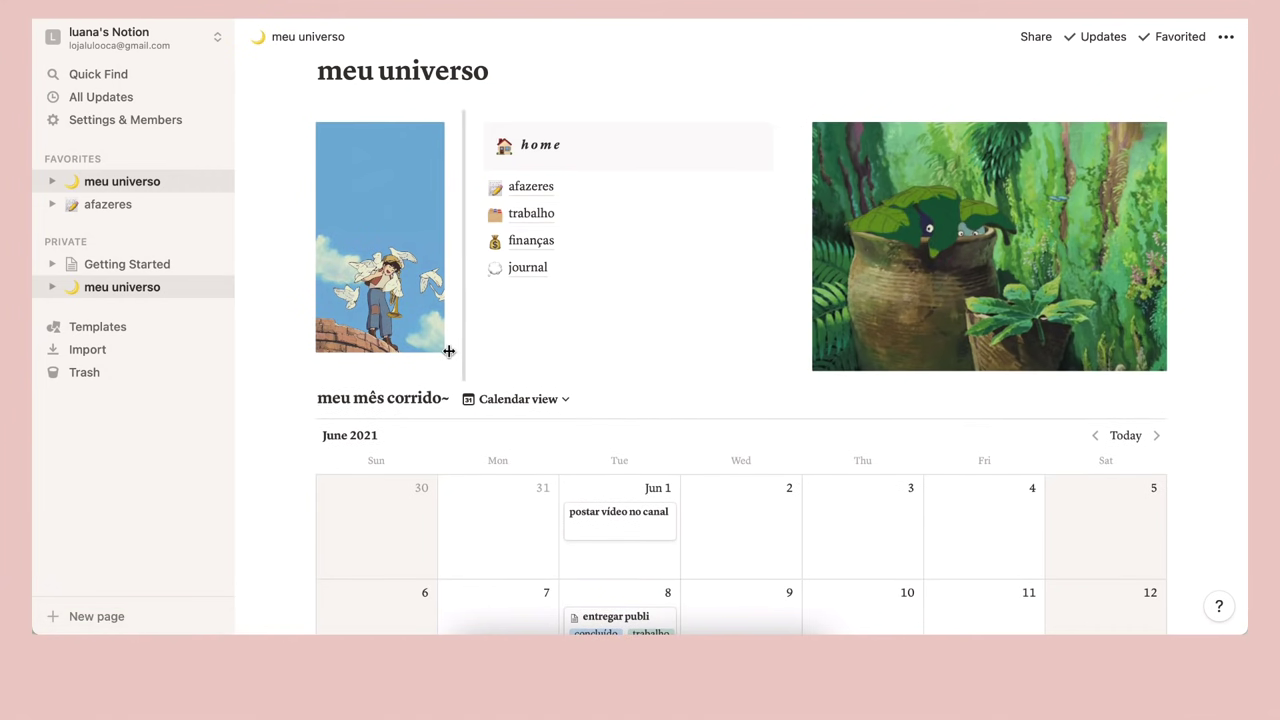
{"action": "left_click_drag", "start_coordinate": [459, 355], "coordinate": [510, 380]}
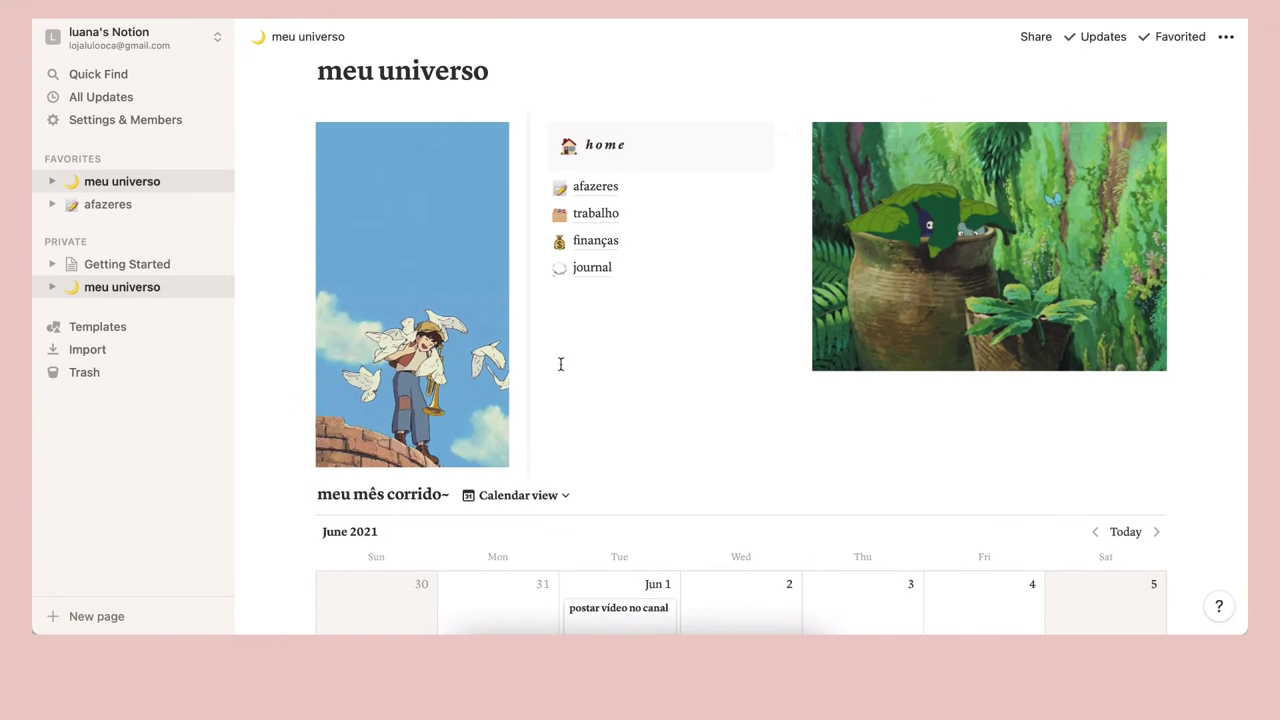
{"action": "left_click_drag", "start_coordinate": [533, 436], "coordinate": [526, 437]}
{"action": "left_click_drag", "start_coordinate": [812, 355], "coordinate": [748, 358]}
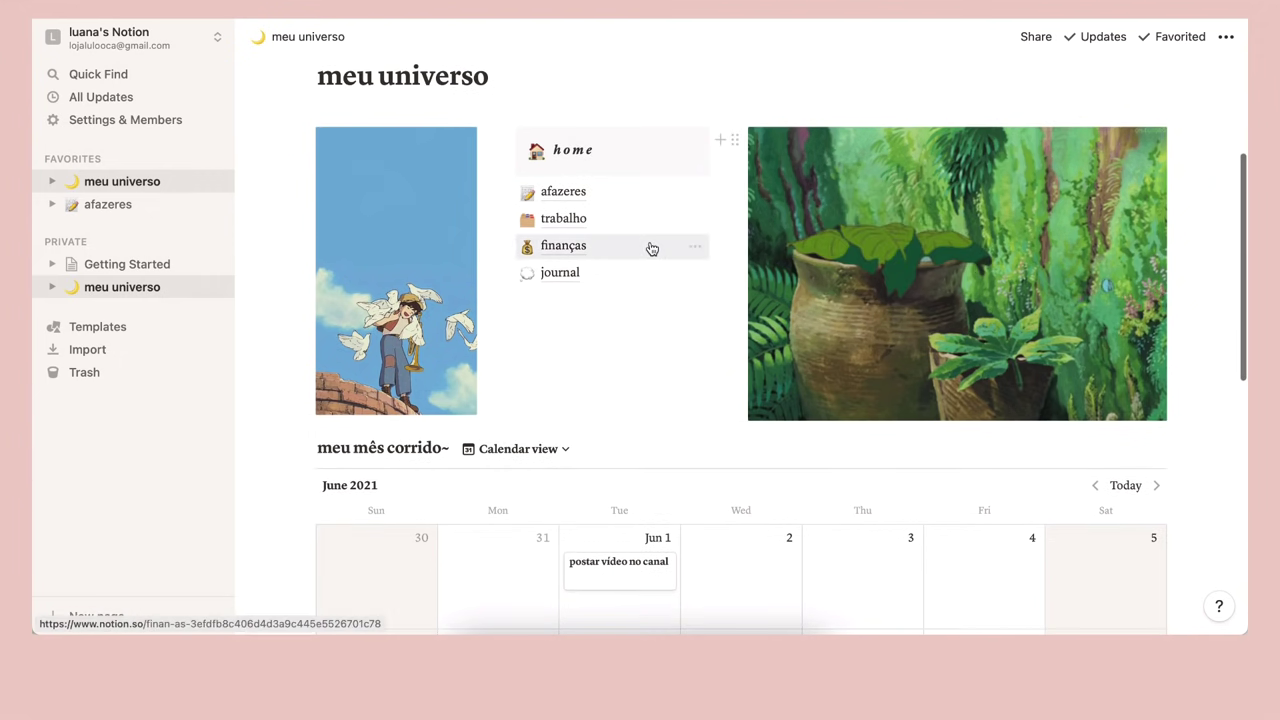
{"action": "scroll", "coordinate": [712, 135], "scroll_direction": "up", "scroll_amount": 1}
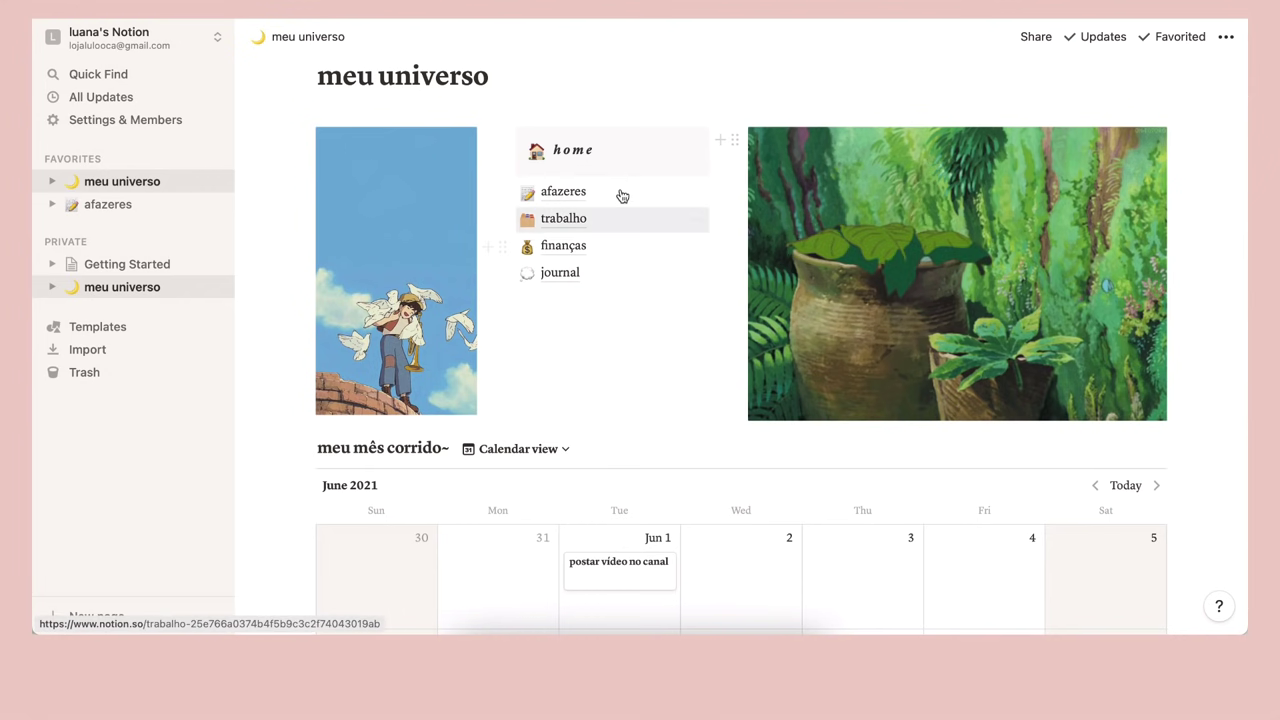
Add a text block reading 'lembretes principais' below the pot picture
{"action": "left_click", "coordinate": [715, 145]}
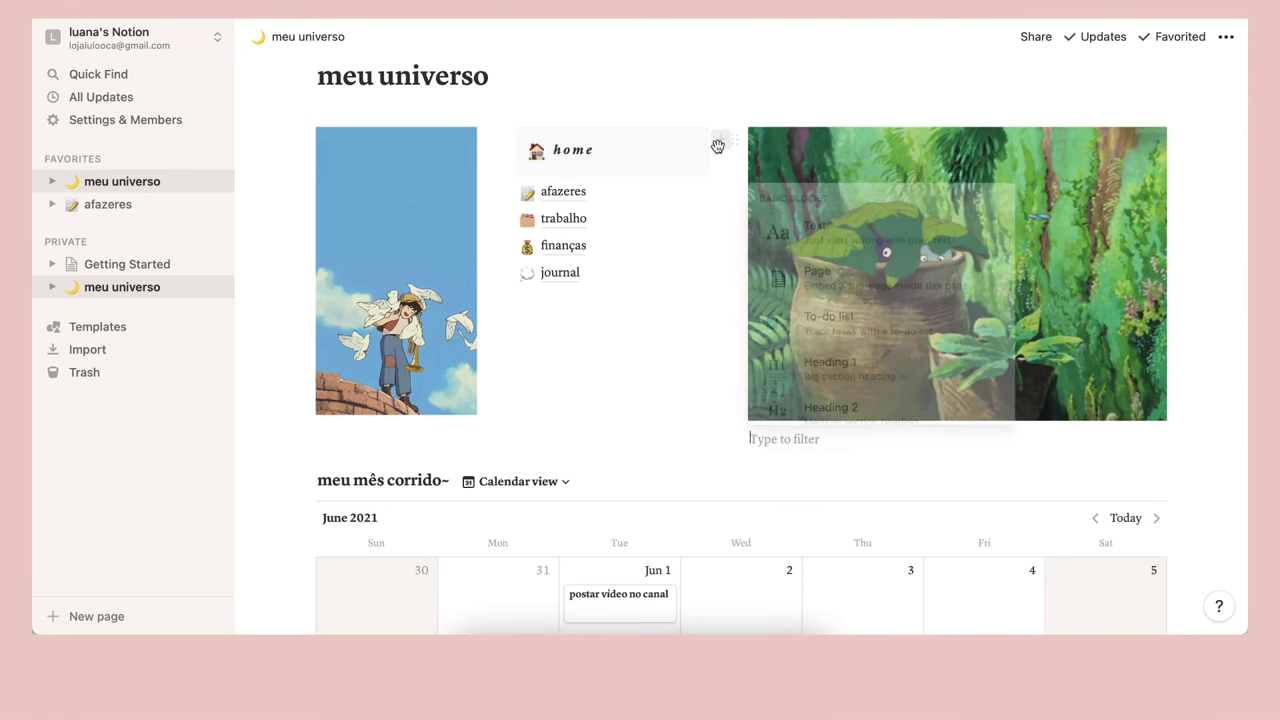
{"action": "left_click", "coordinate": [856, 231]}
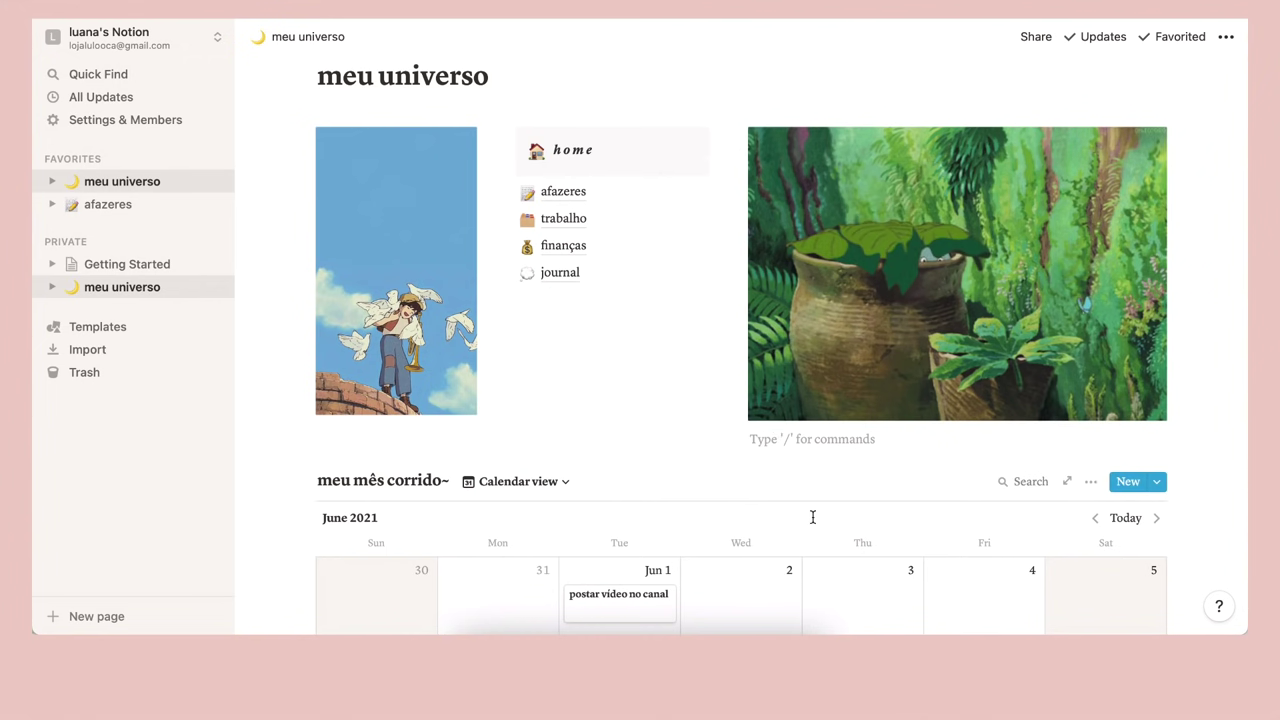
{"action": "type", "text": "lembr"}
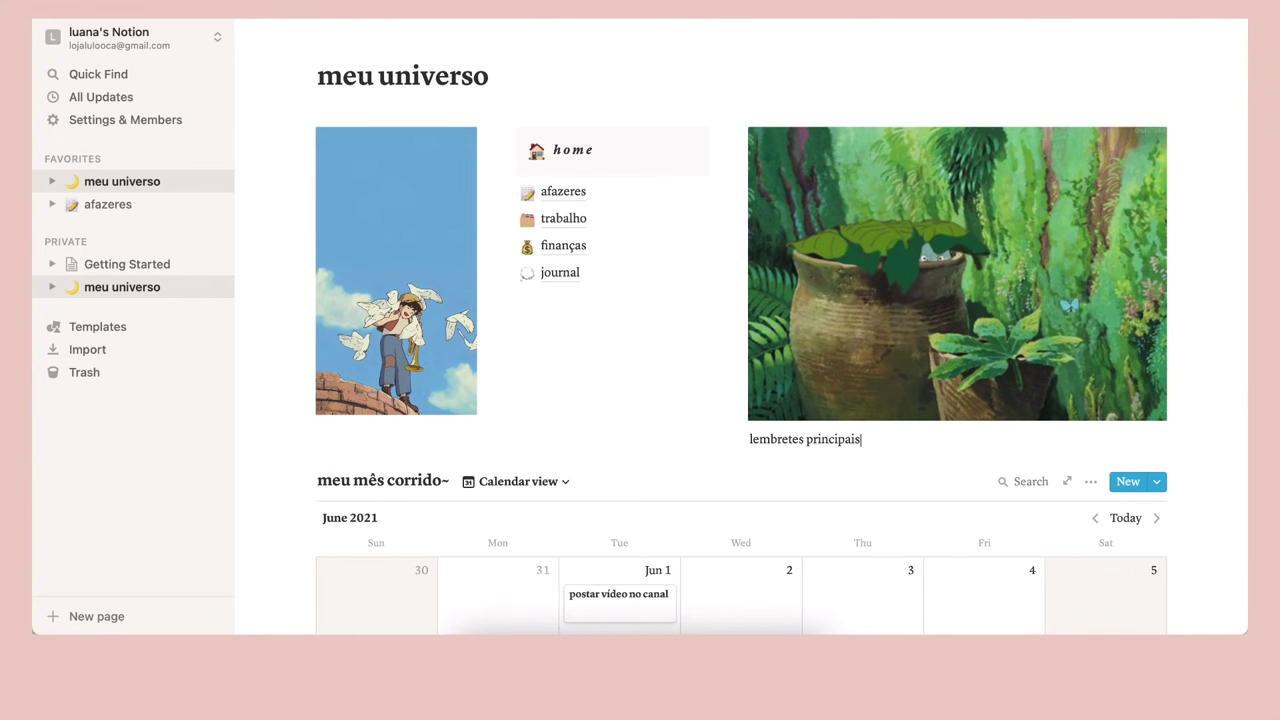
{"action": "type", "text": "etes principais"}
Give the lembretes principais block a yellow background and move it into its own column
{"action": "left_click", "coordinate": [730, 441]}
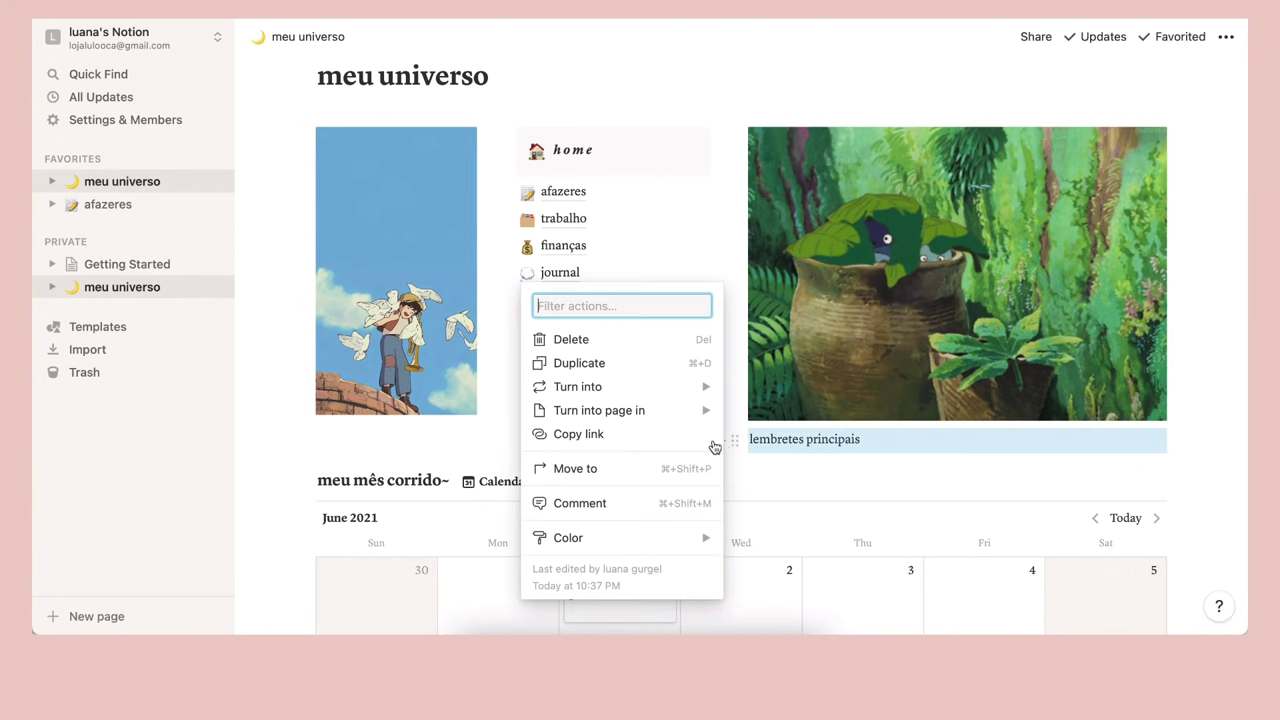
{"action": "mouse_move", "coordinate": [688, 540]}
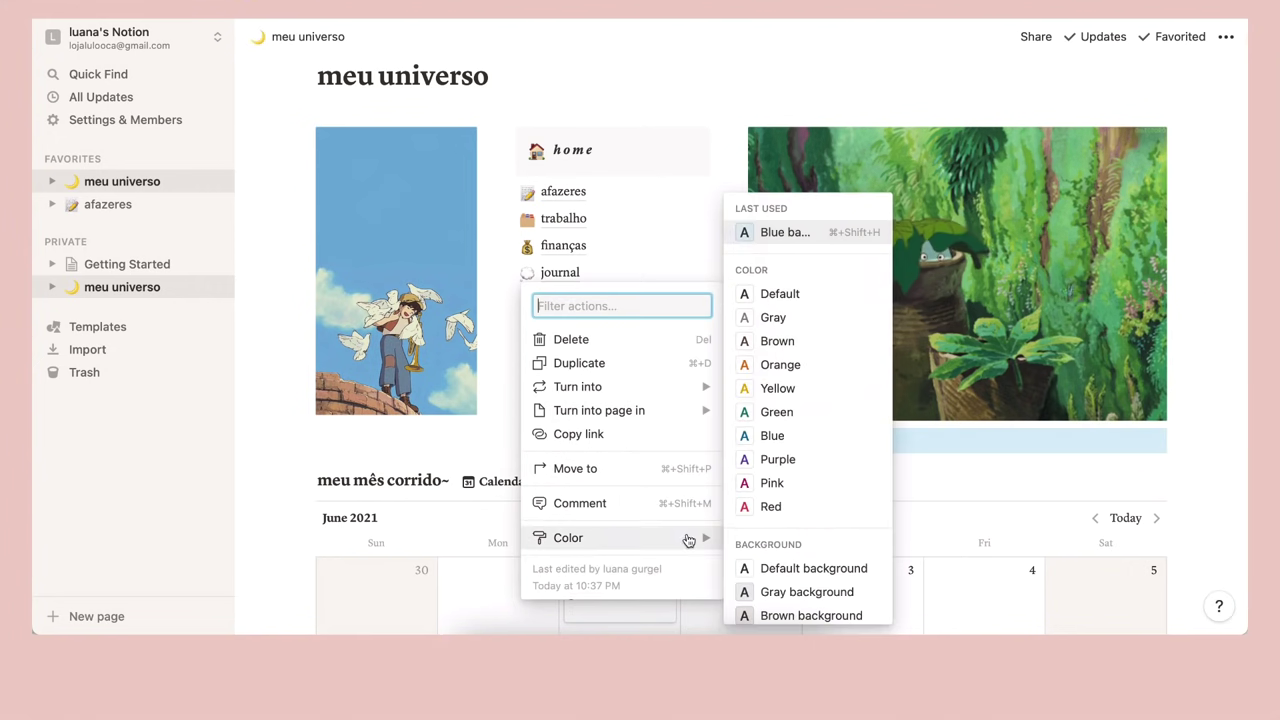
{"action": "scroll", "coordinate": [810, 486], "scroll_direction": "down", "scroll_amount": 3}
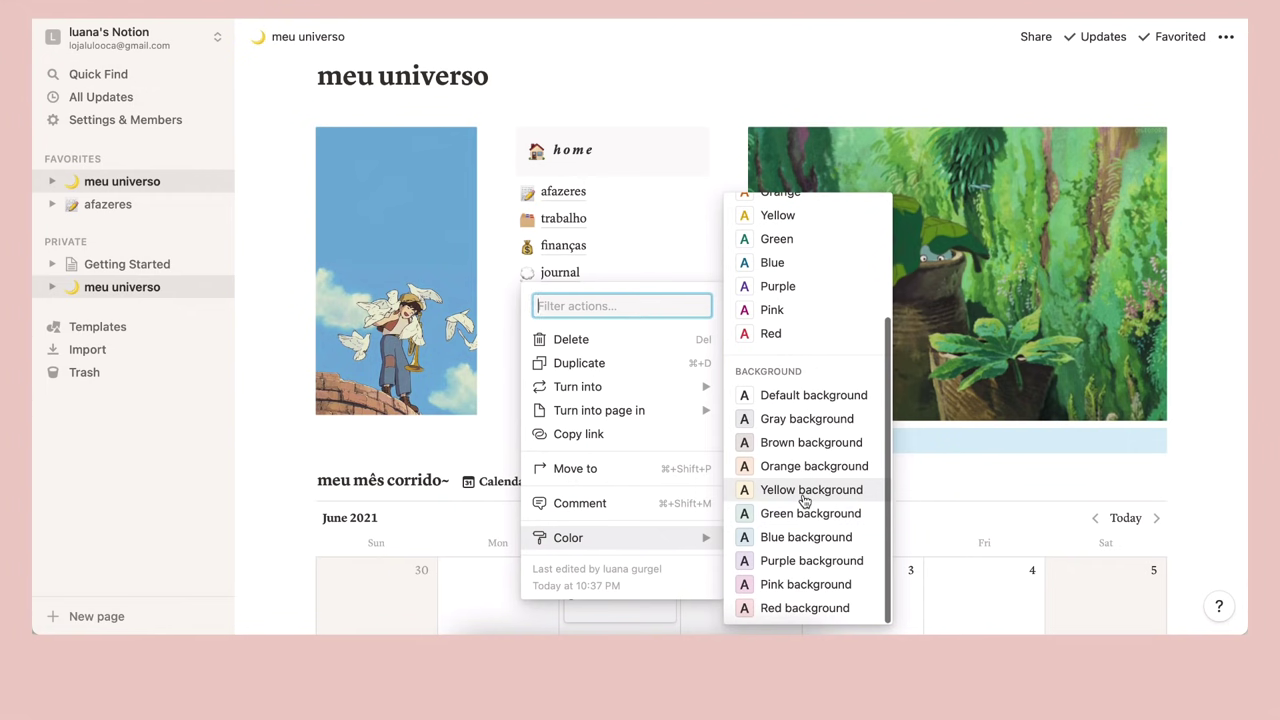
{"action": "left_click", "coordinate": [805, 490]}
{"action": "left_click_drag", "start_coordinate": [734, 443], "coordinate": [1205, 159]}
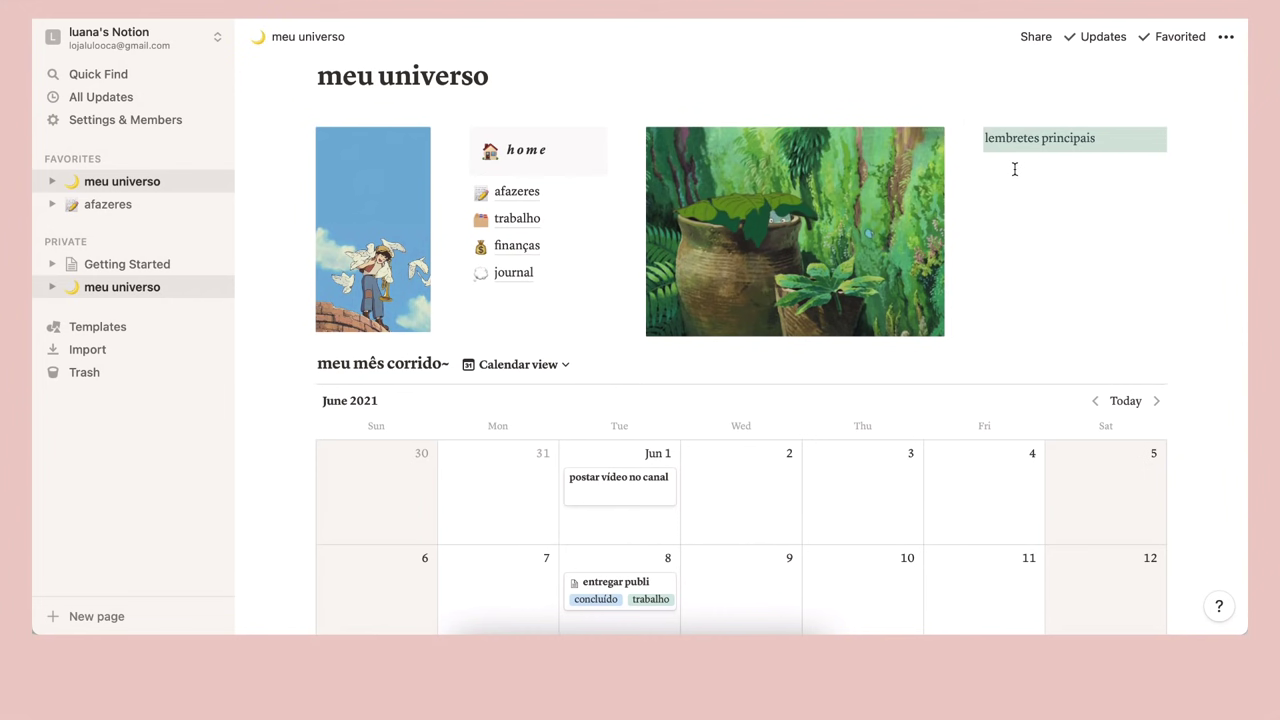
{"action": "left_click", "coordinate": [1014, 169]}
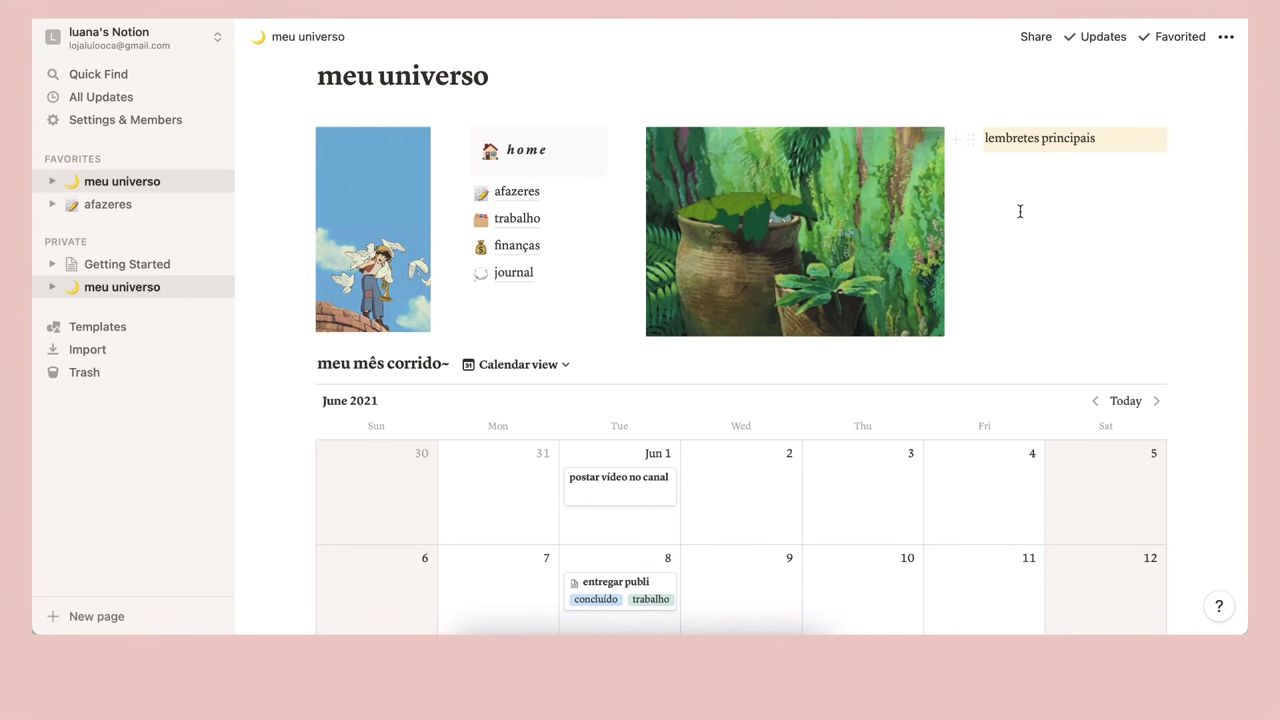
Create a toggle list under lembretes principais titled 'do trabalho', with a second toggle below it
{"action": "left_click", "coordinate": [957, 142]}
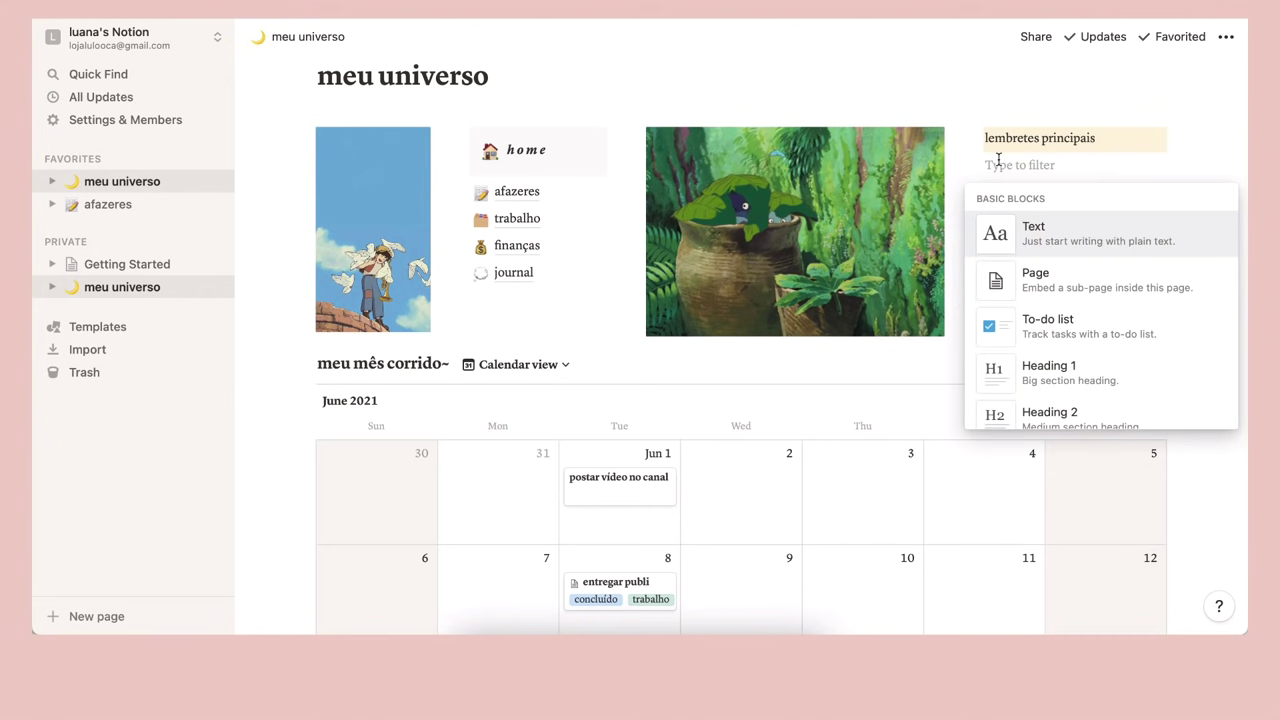
{"action": "scroll", "coordinate": [985, 300], "scroll_direction": "down", "scroll_amount": 3}
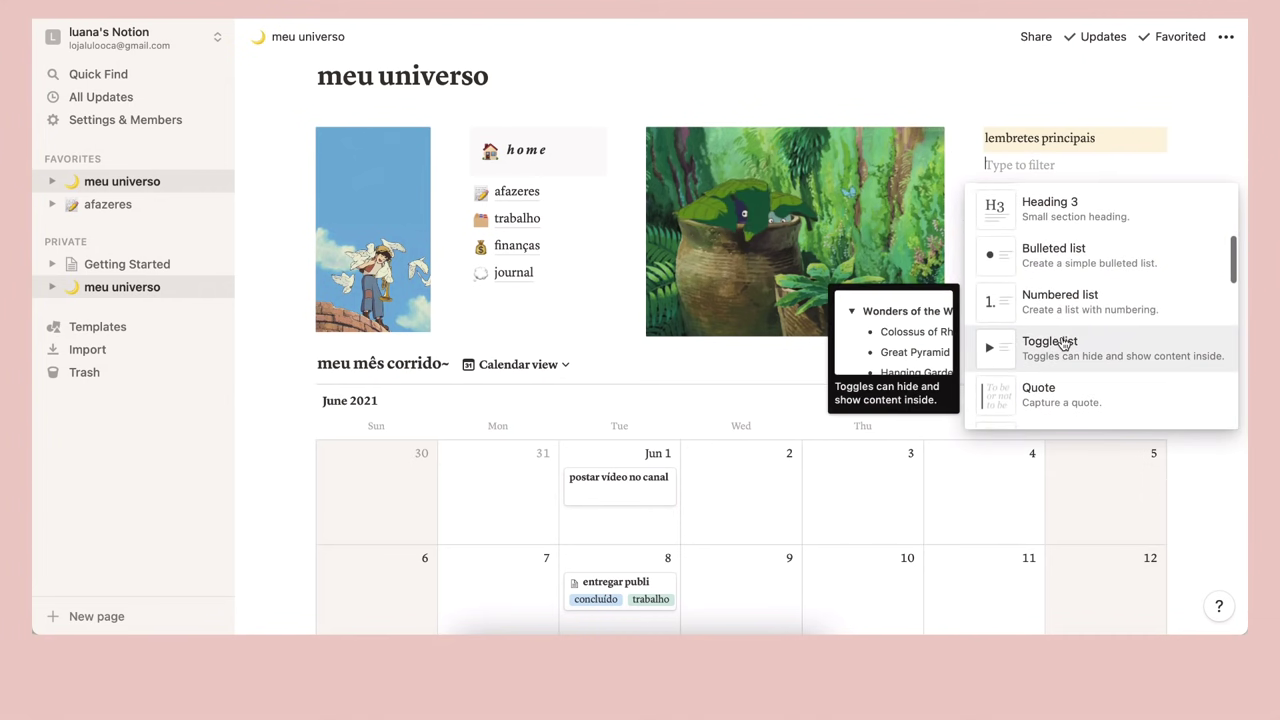
{"action": "left_click", "coordinate": [1063, 343]}
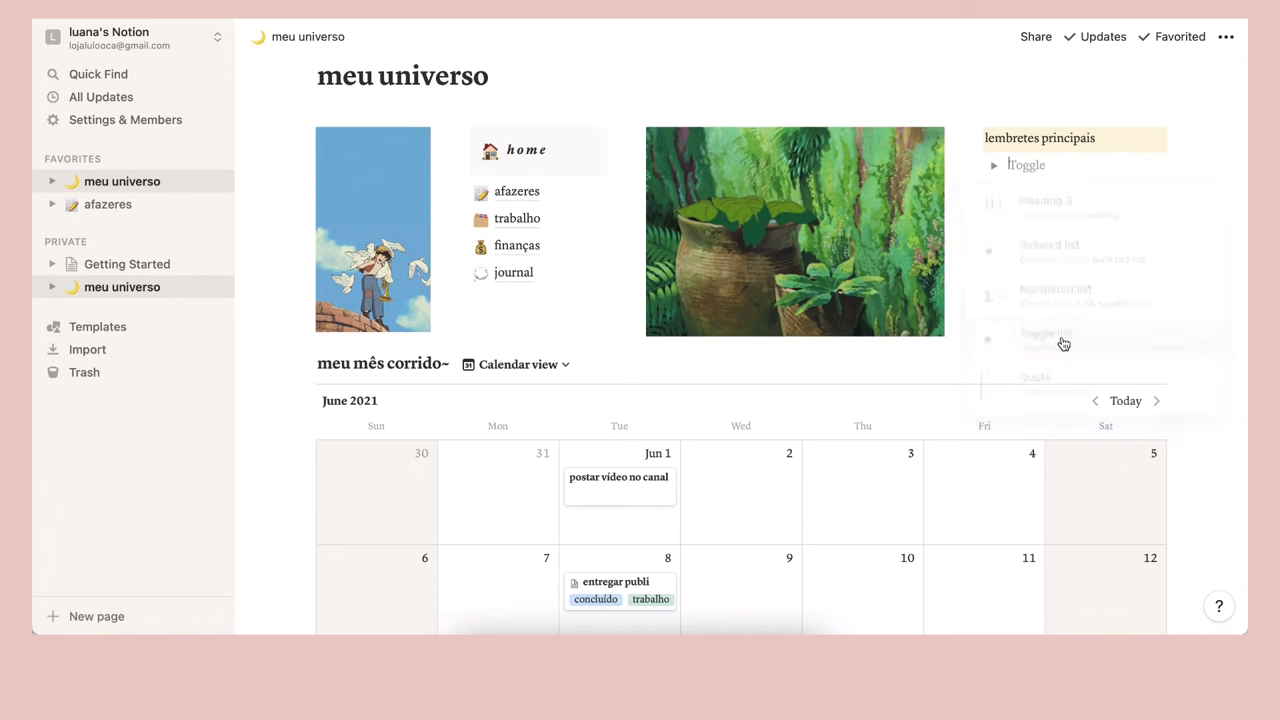
{"action": "type", "text": "do btrabalho"}
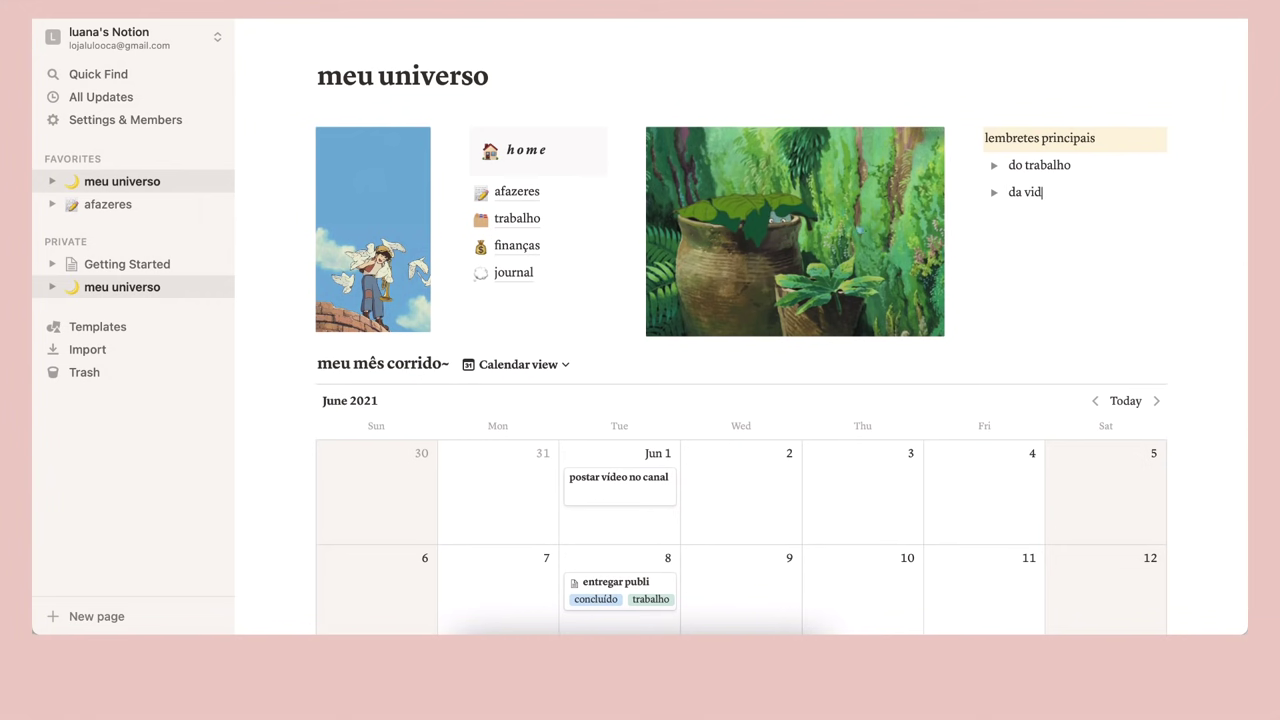
{"action": "type", "text": "do canal do youtube"}
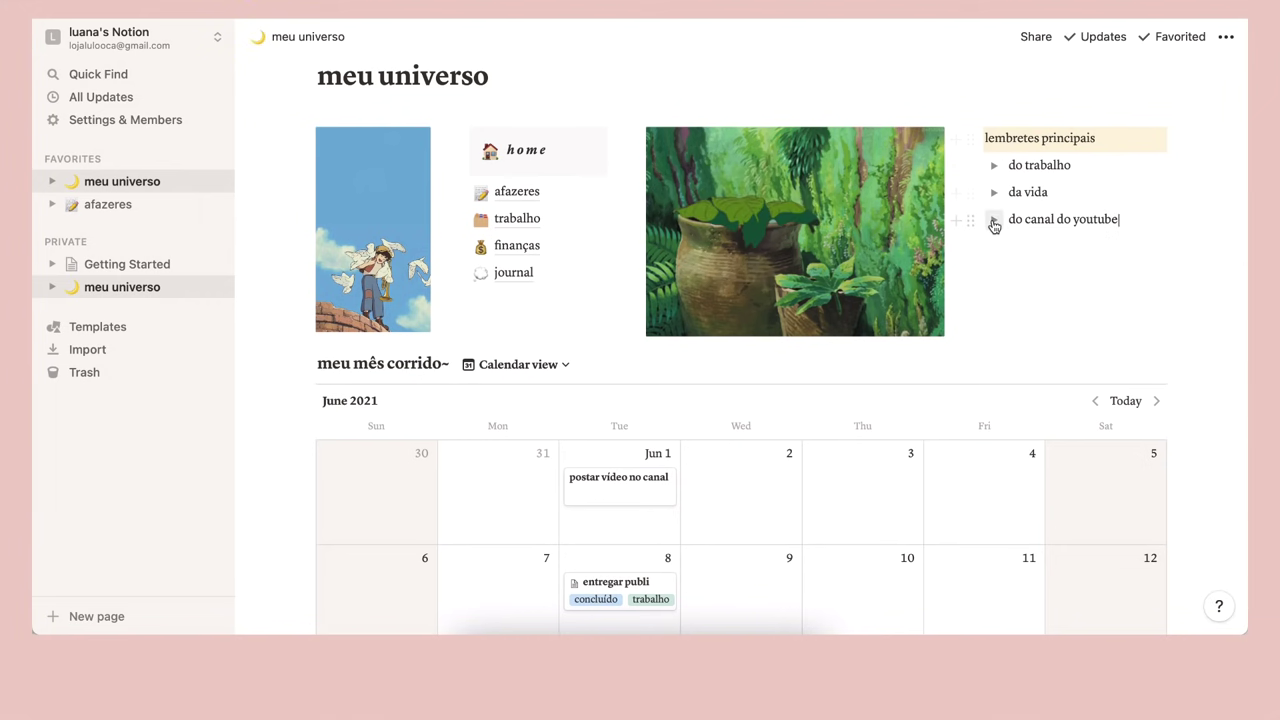
Expand the do trabalho toggle and add a bulleted list block inside it
{"action": "left_click", "coordinate": [993, 166]}
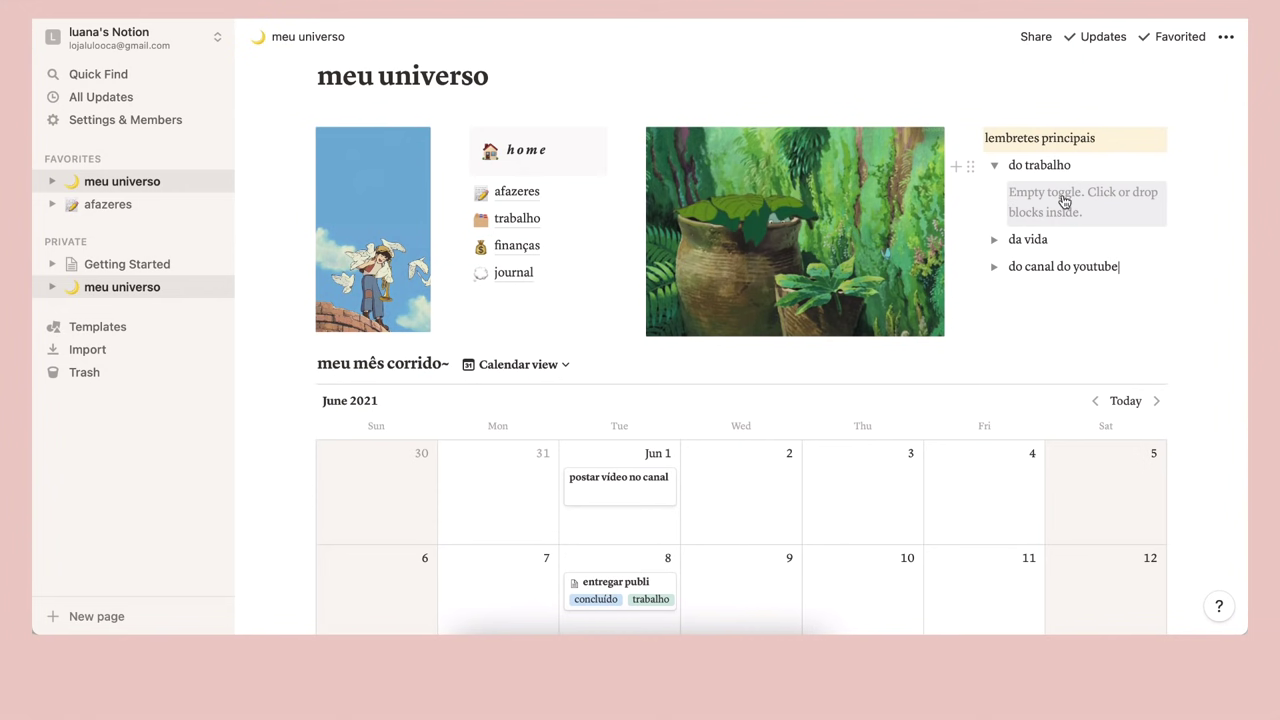
{"action": "left_click", "coordinate": [994, 165]}
{"action": "left_click", "coordinate": [994, 165]}
{"action": "left_click", "coordinate": [1018, 193]}
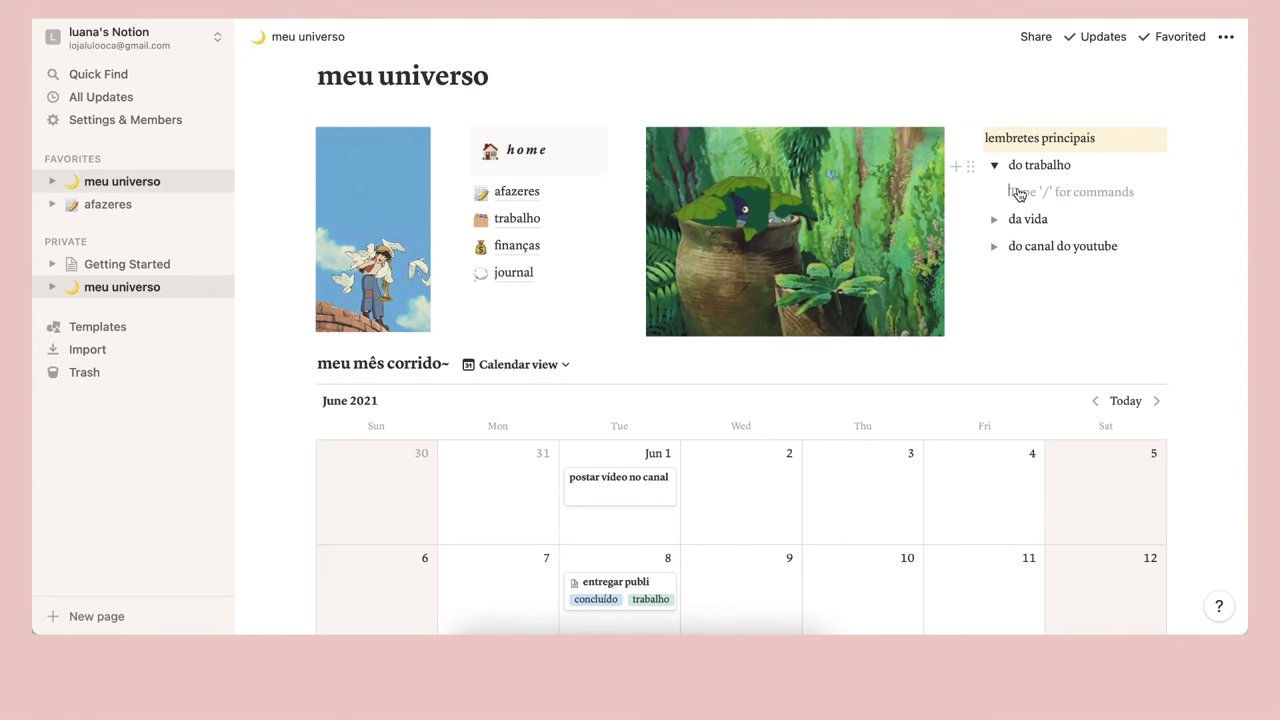
{"action": "type", "text": "/"}
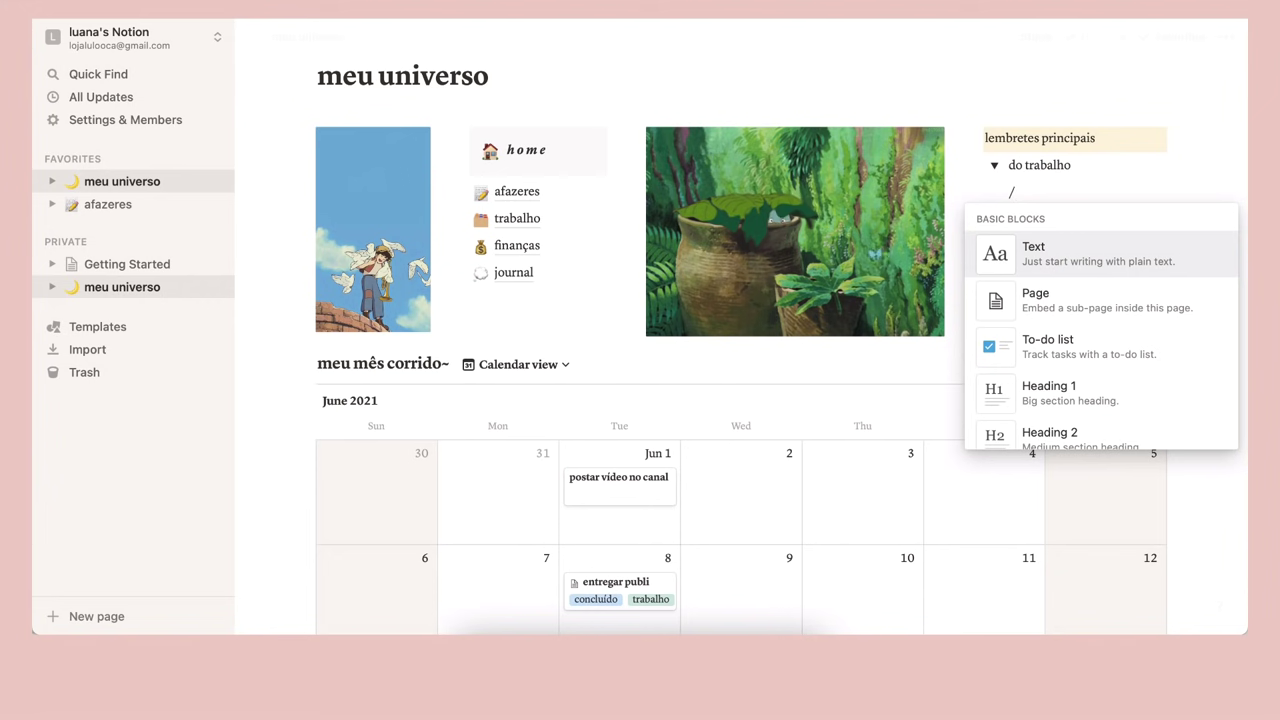
{"action": "scroll", "coordinate": [1066, 270], "scroll_direction": "down", "scroll_amount": 3}
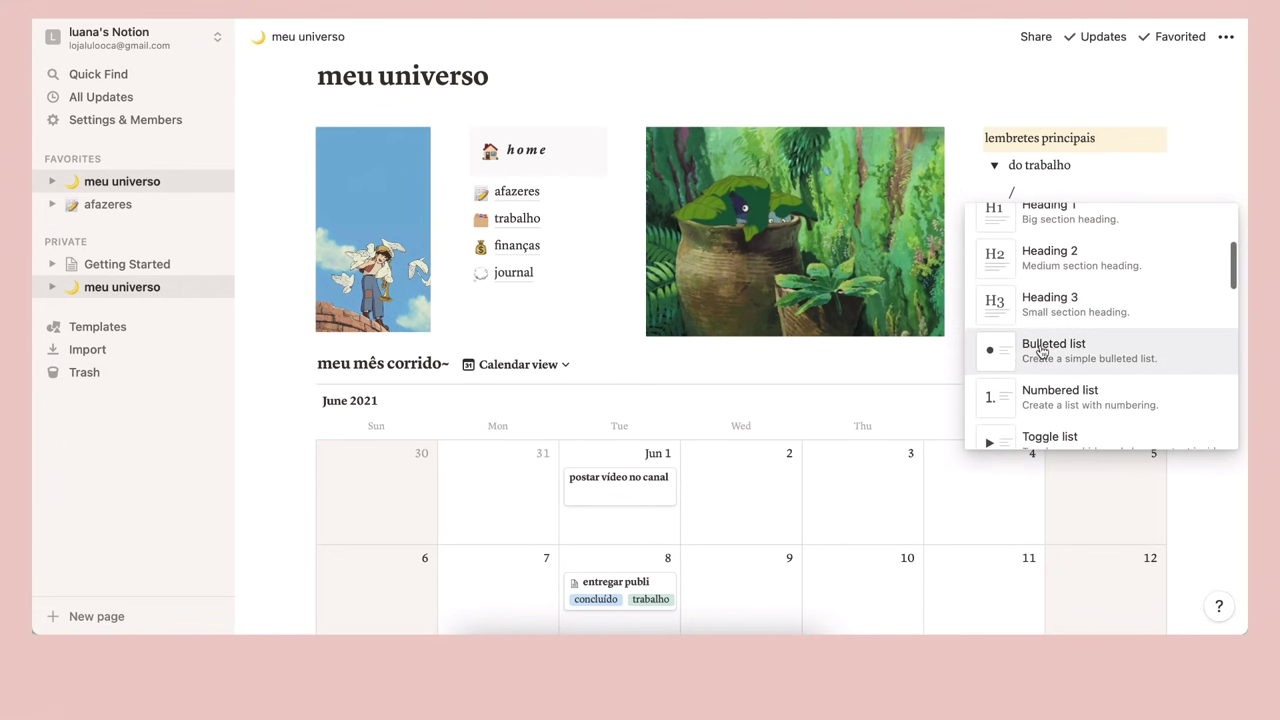
{"action": "scroll", "coordinate": [1006, 363], "scroll_direction": "down", "scroll_amount": 3}
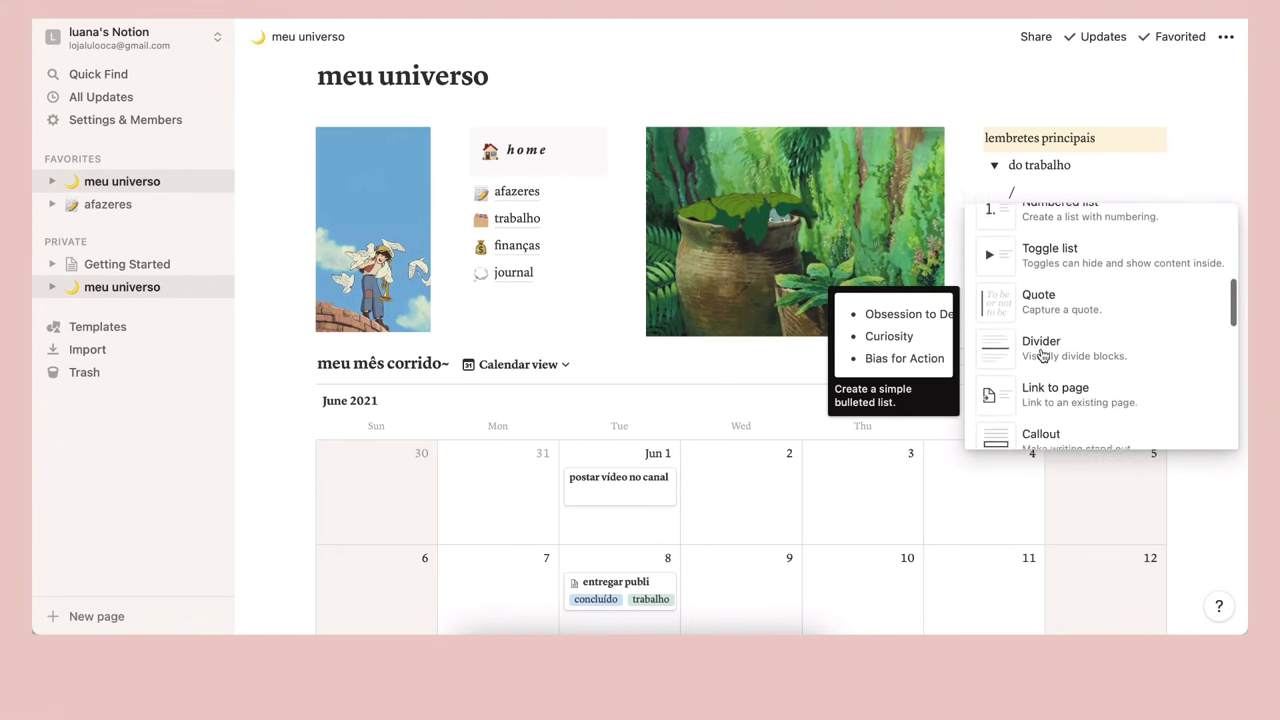
{"action": "scroll", "coordinate": [1040, 357], "scroll_direction": "up", "scroll_amount": 6}
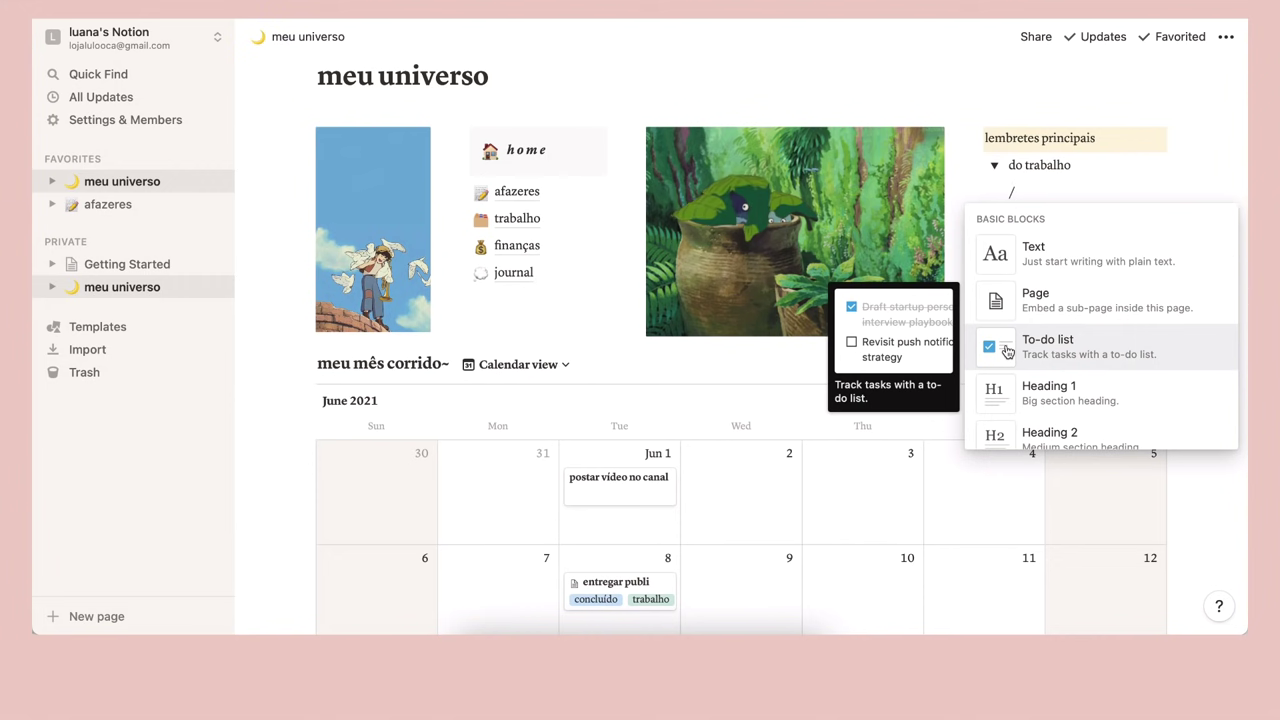
{"action": "scroll", "coordinate": [1007, 393], "scroll_direction": "down", "scroll_amount": 3}
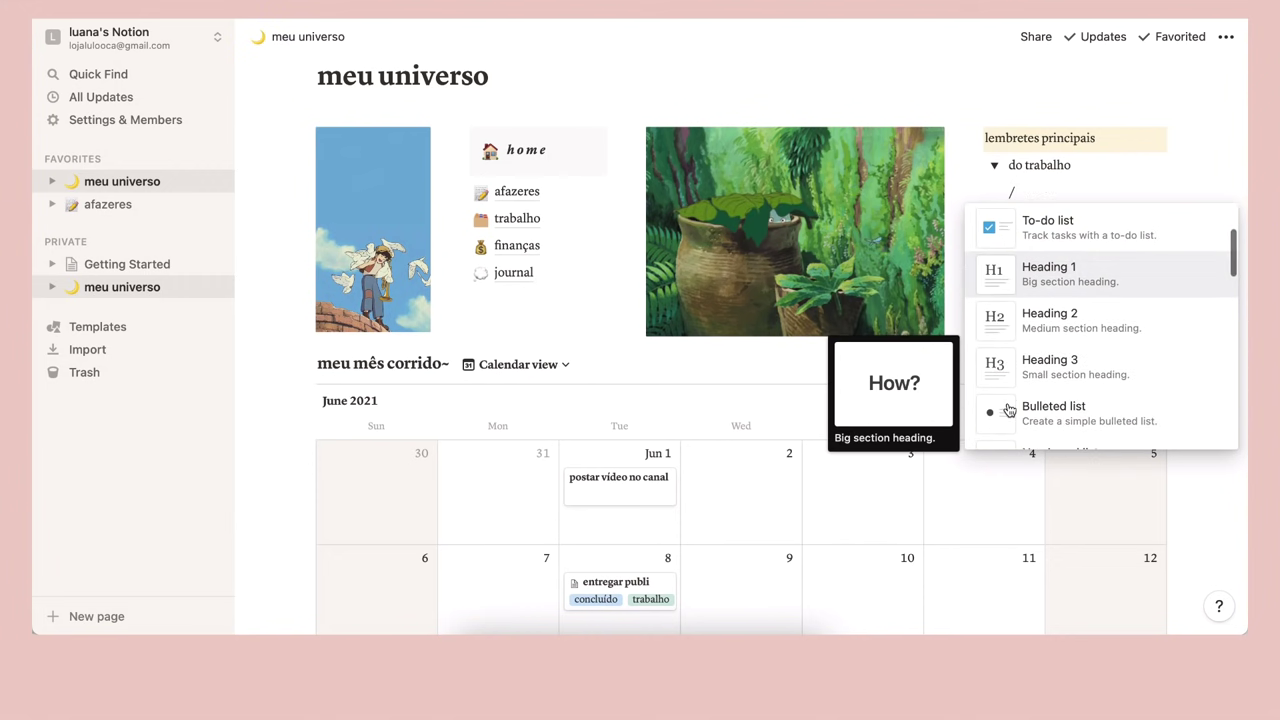
{"action": "left_click", "coordinate": [1034, 350]}
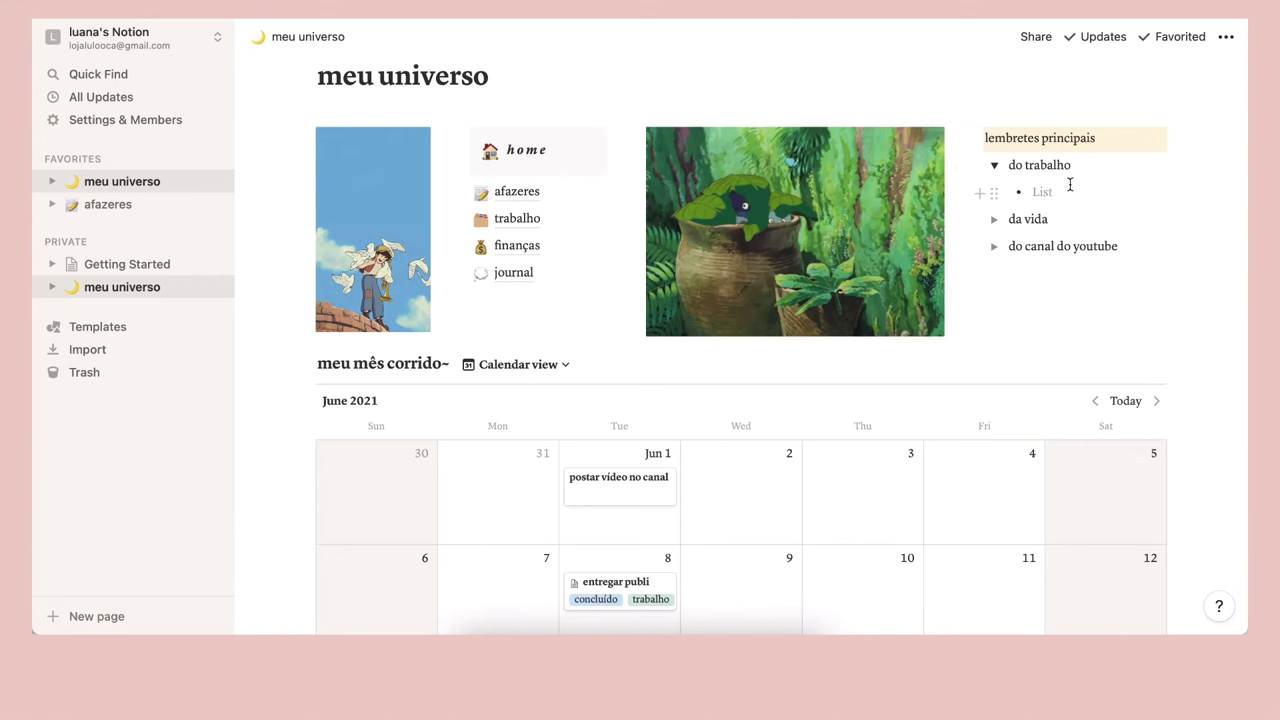
Add bullets 'alongar a cada 2 horas' and 'beber 1L de água (deixar na mesa)', then collapse the toggle
{"action": "type", "text": "alo ng"}
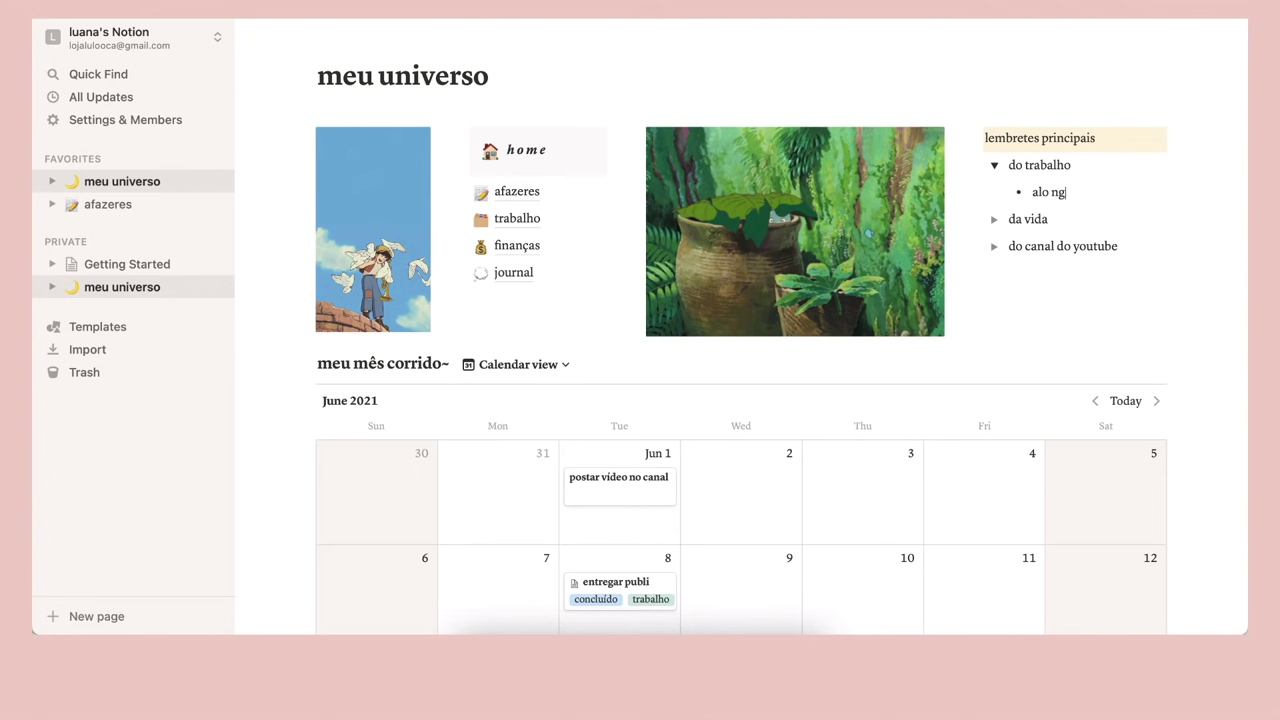
{"action": "type", "text": "ar a cada "}
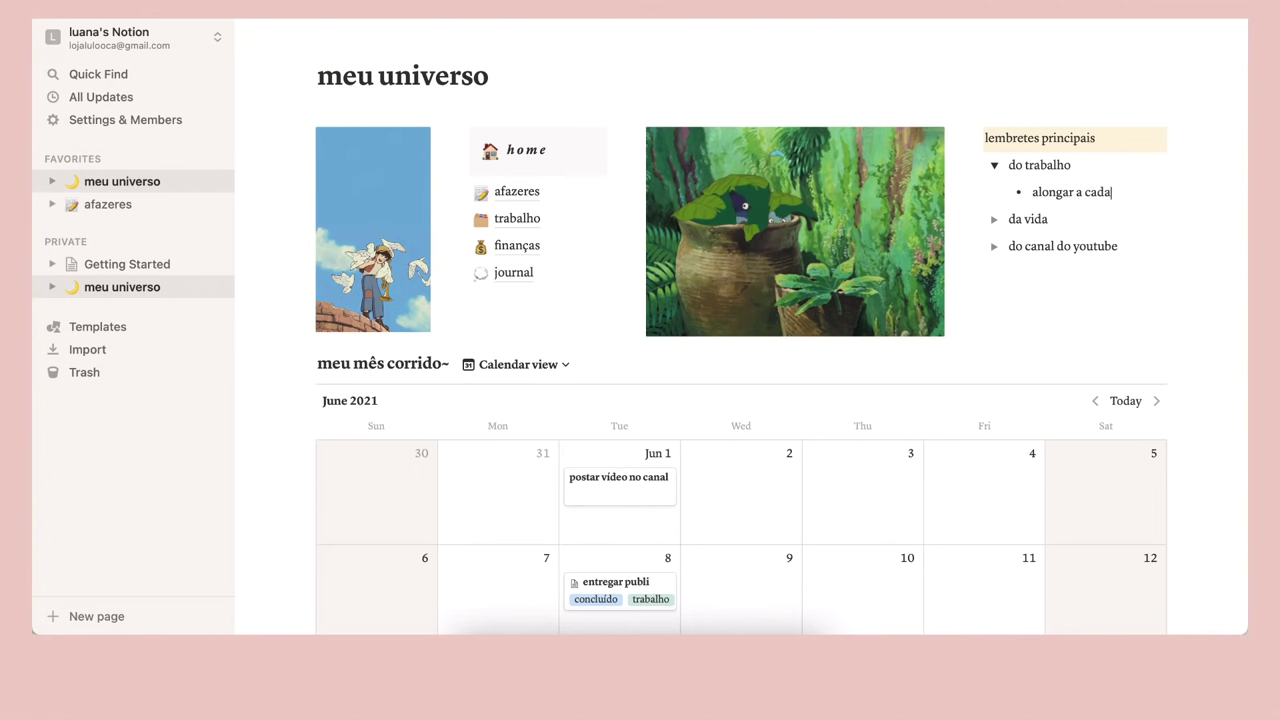
{"action": "type", "text": "2 horas"}
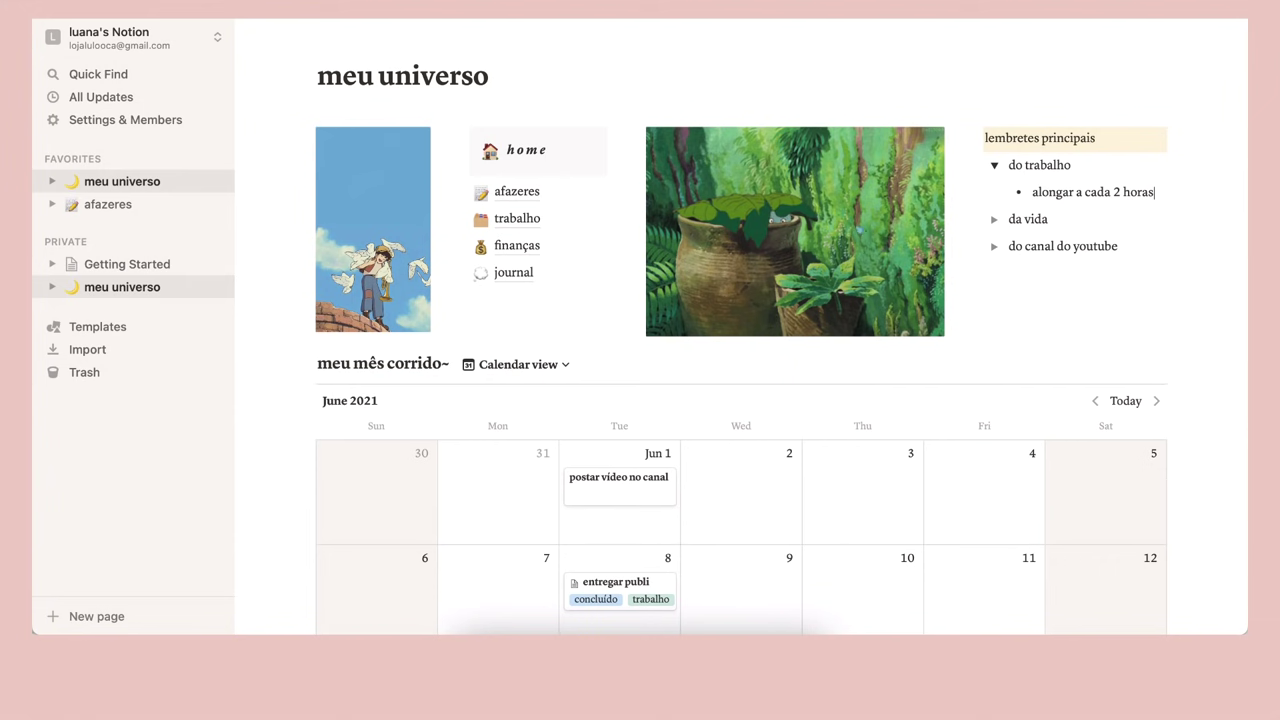
{"action": "key", "text": "Return"}
{"action": "type", "text": "beber 1L de água (deixar na mesa)"}
{"action": "left_click", "coordinate": [994, 165]}
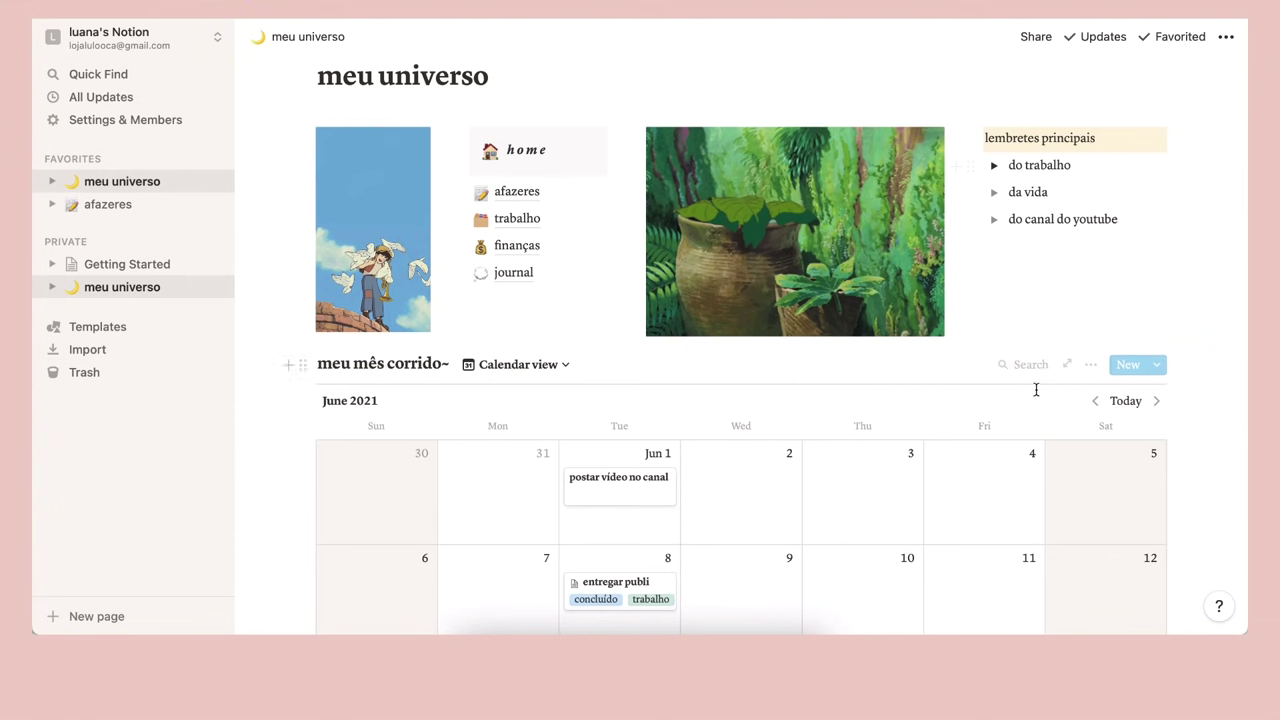
Expand and collapse the do trabalho toggle to check its bullets
{"action": "left_click", "coordinate": [994, 166]}
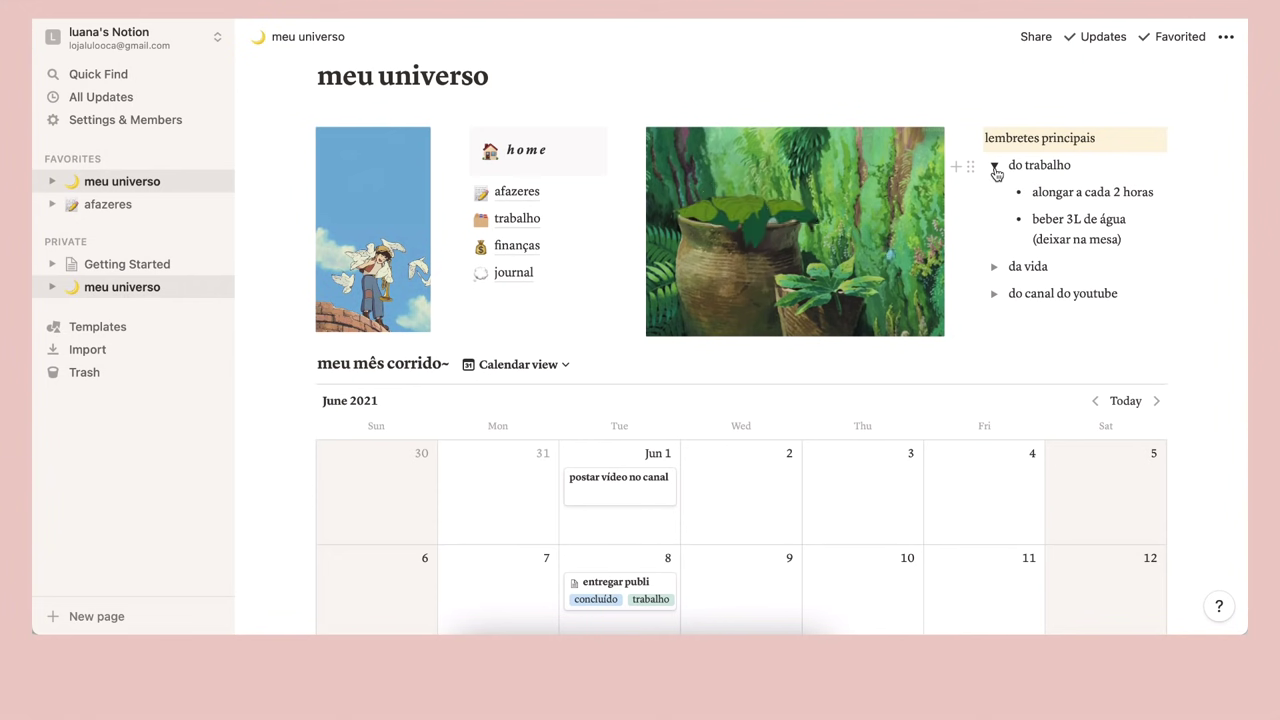
{"action": "left_click", "coordinate": [994, 166]}
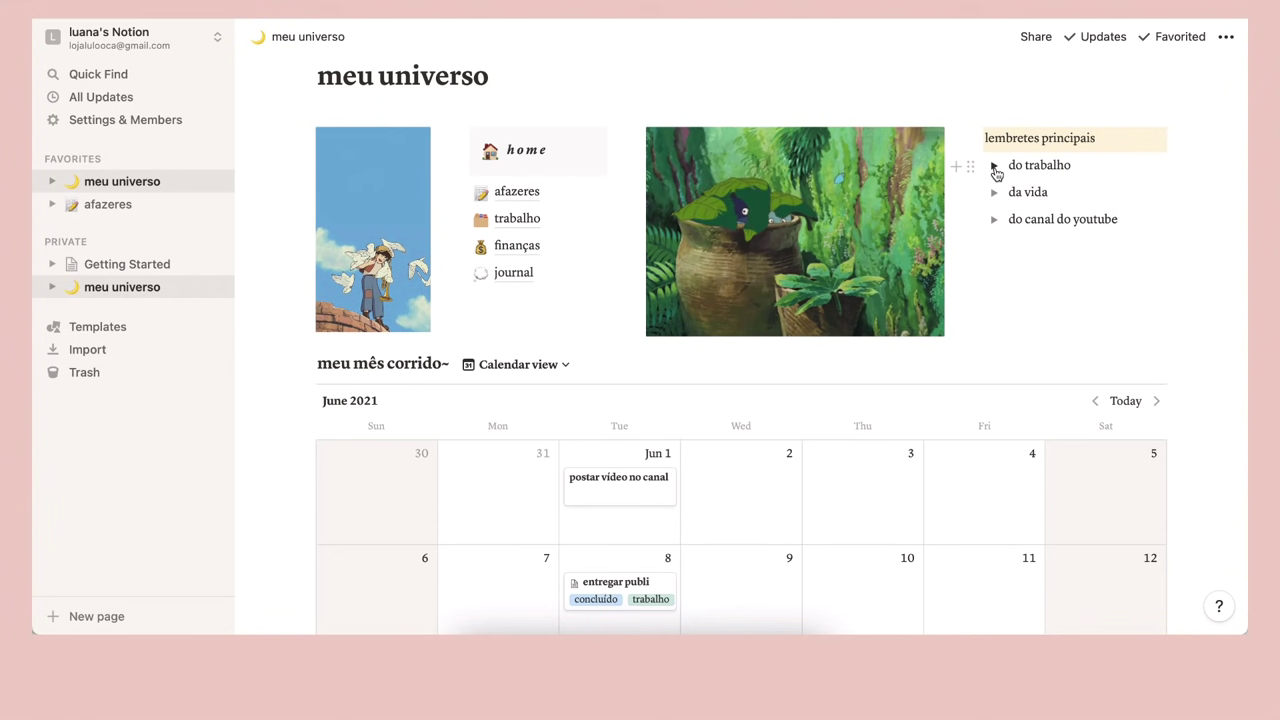
{"action": "left_click", "coordinate": [994, 166]}
{"action": "left_click", "coordinate": [994, 166]}
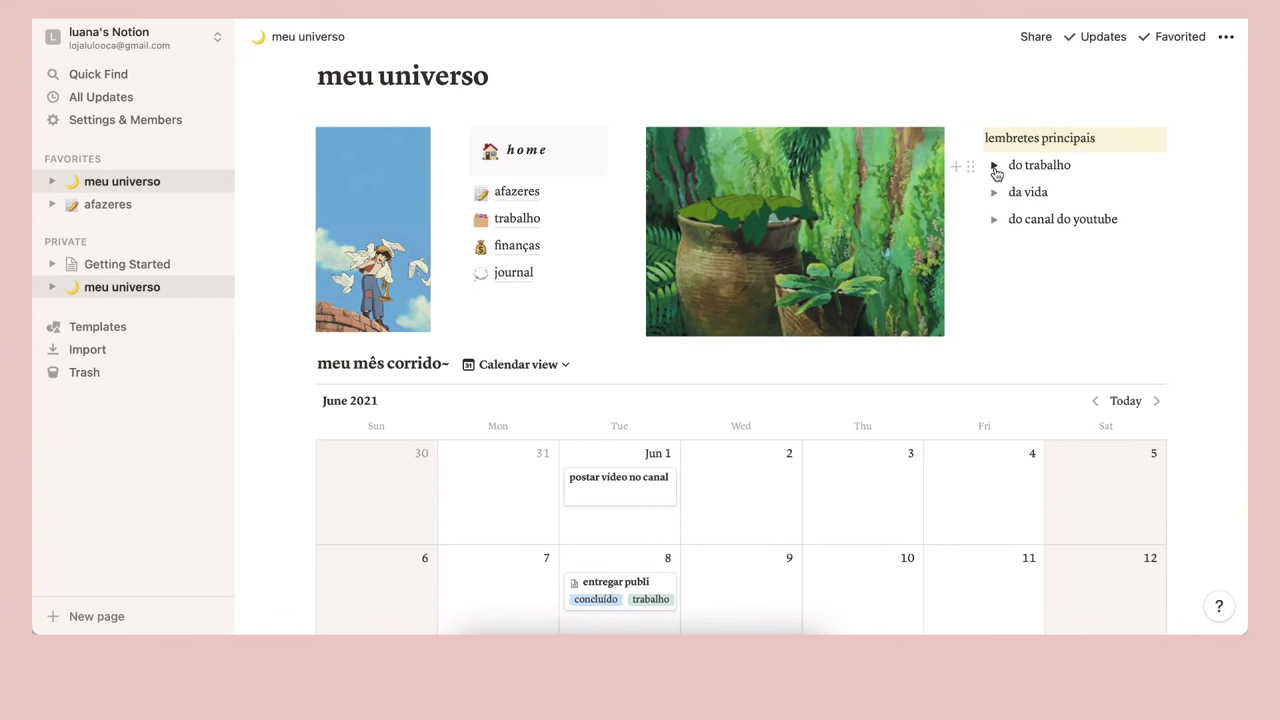
{"action": "scroll", "coordinate": [1037, 366], "scroll_direction": "up", "scroll_amount": 2}
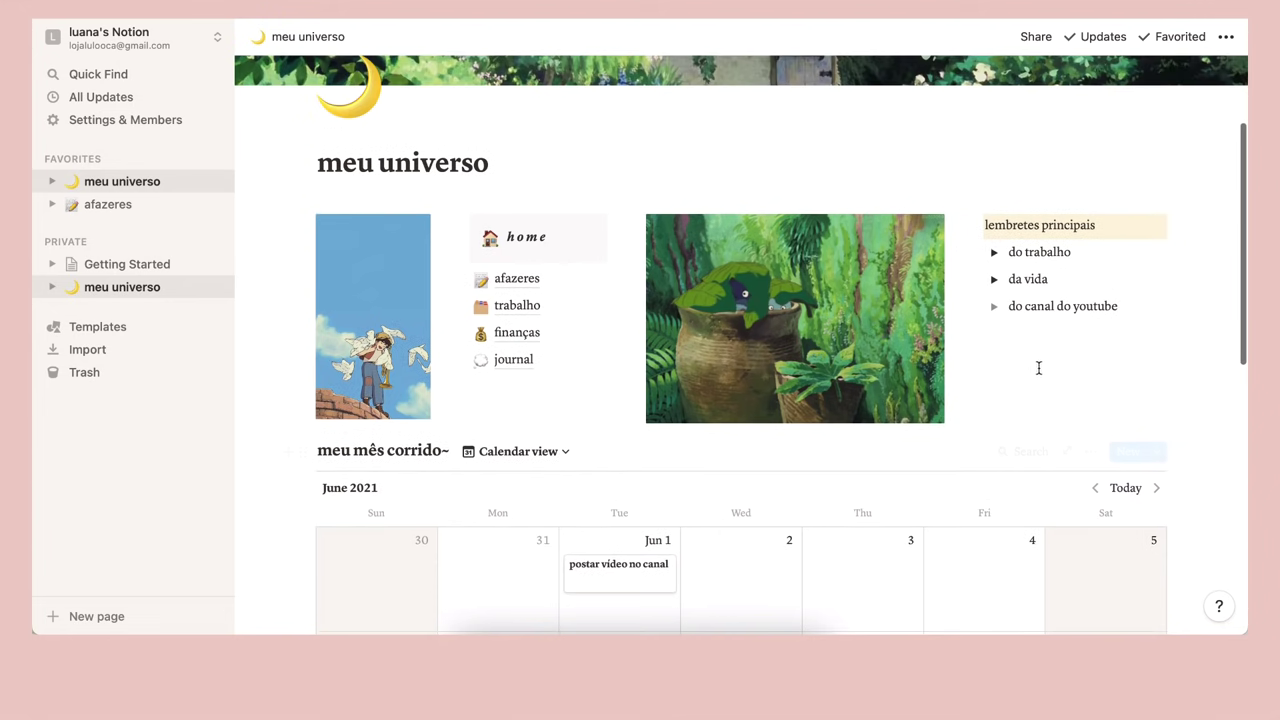
{"action": "scroll", "coordinate": [1000, 360], "scroll_direction": "down", "scroll_amount": 2}
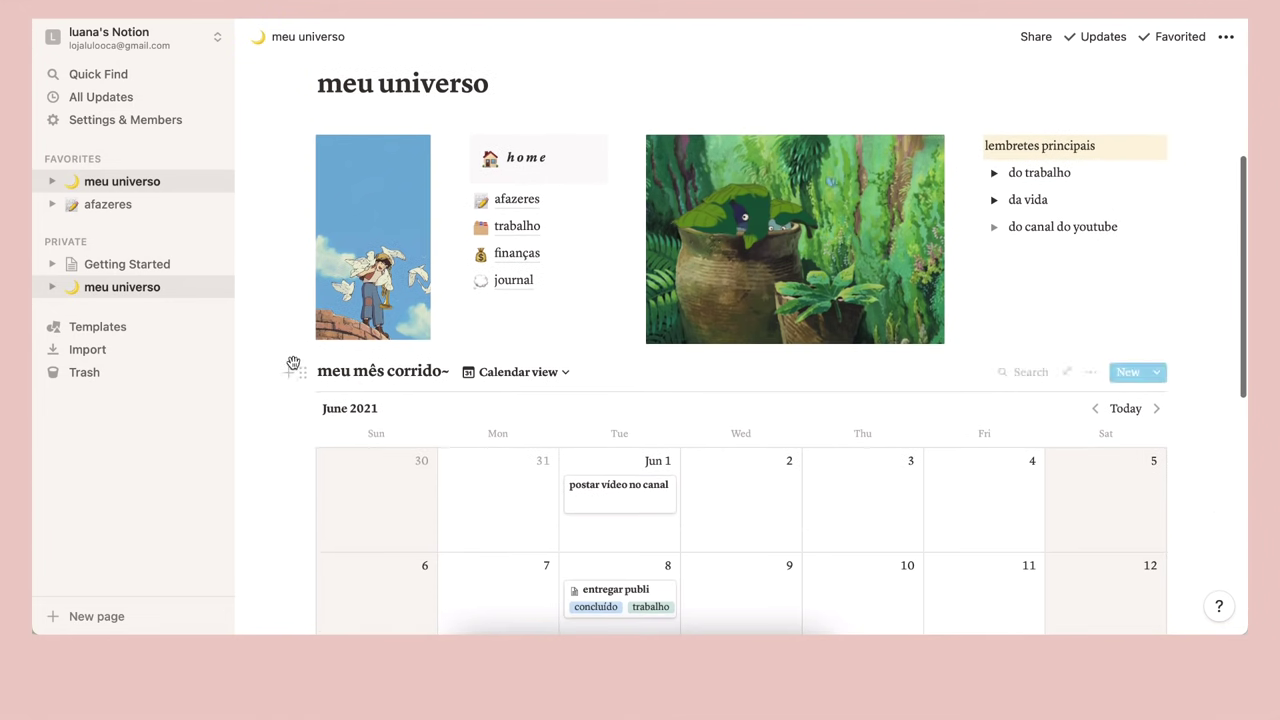
Insert a divider and drag it above the meu mês corrido~ calendar
{"action": "left_click", "coordinate": [284, 368]}
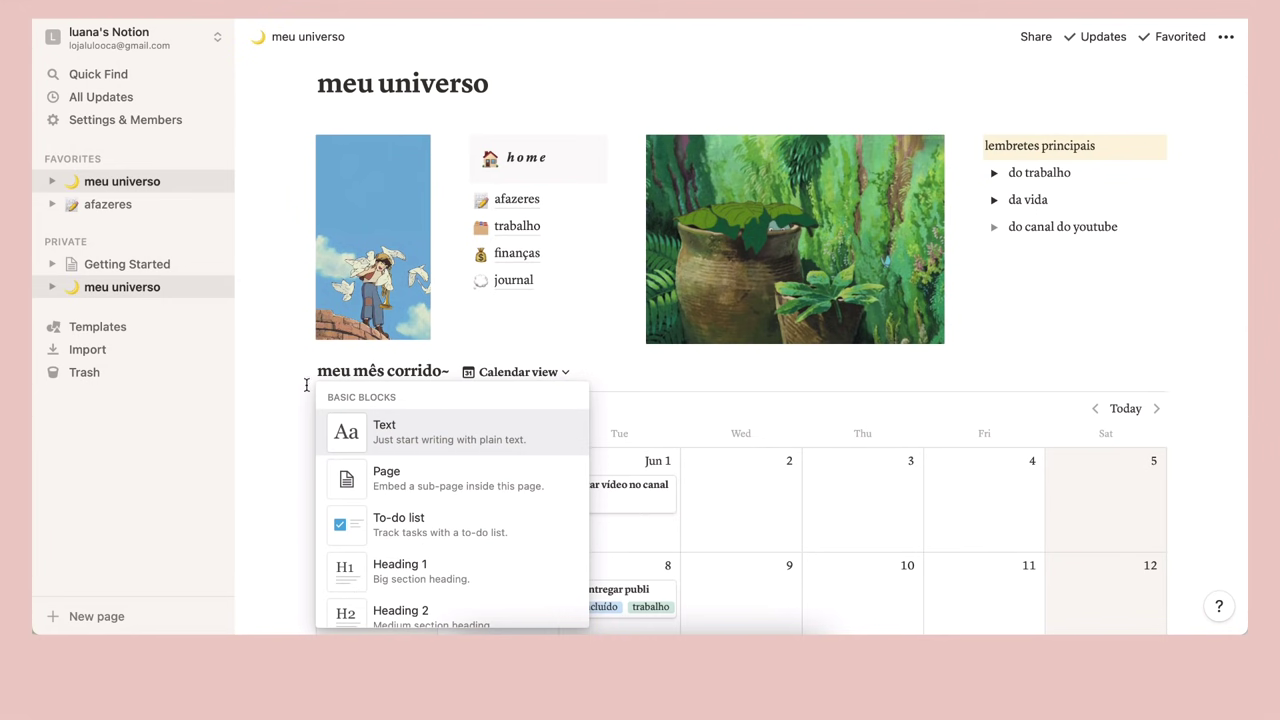
{"action": "scroll", "coordinate": [453, 528], "scroll_direction": "down", "scroll_amount": 4}
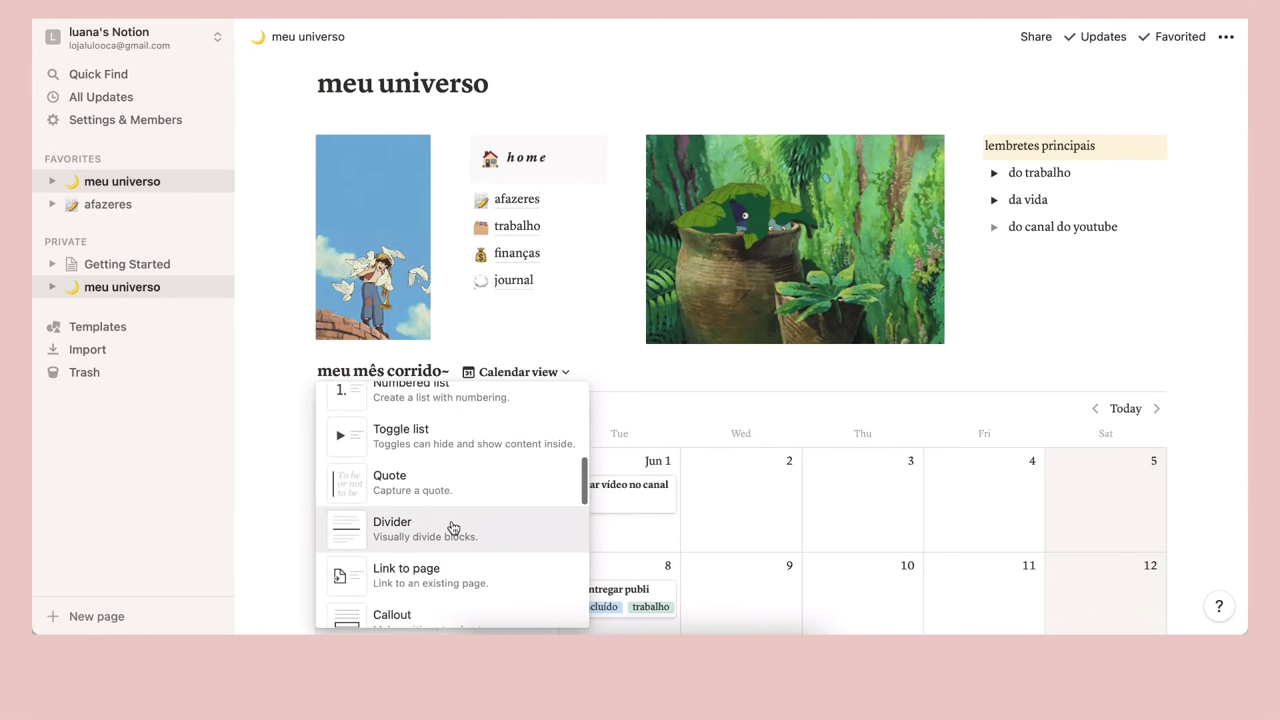
{"action": "left_click", "coordinate": [451, 528]}
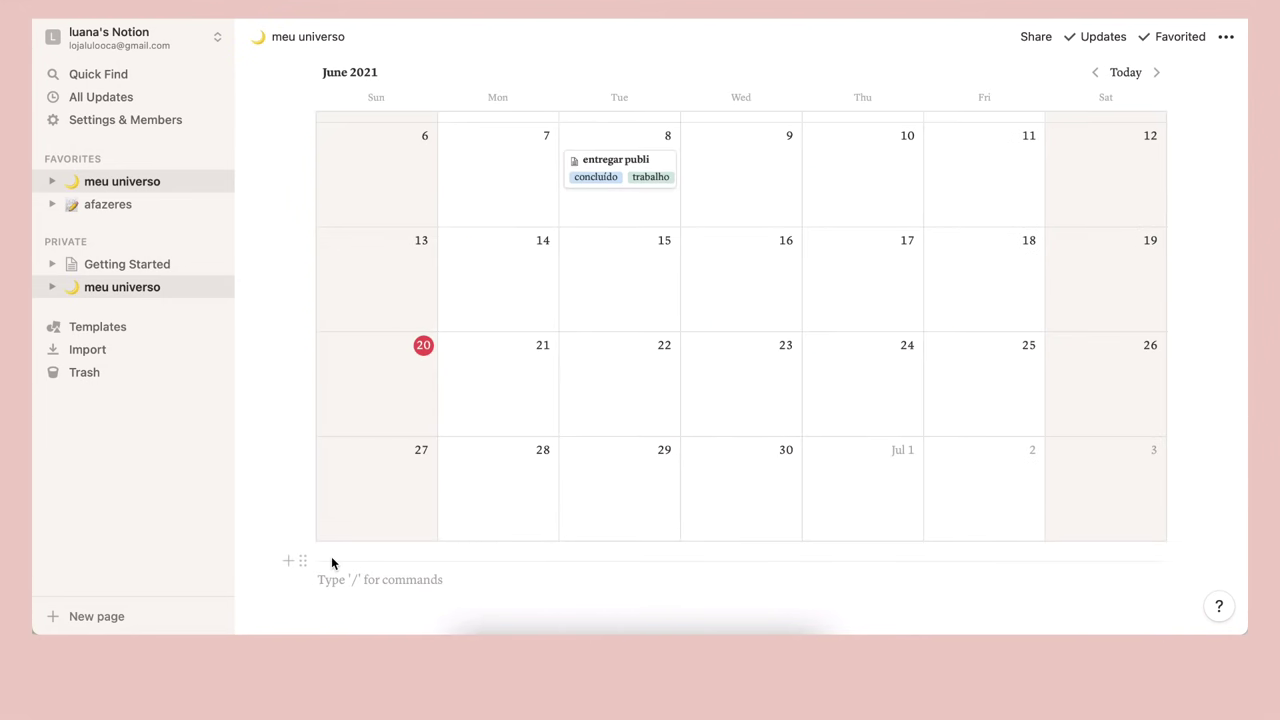
{"action": "left_click_drag", "start_coordinate": [303, 561], "coordinate": [345, 143]}
{"action": "scroll", "coordinate": [271, 428], "scroll_direction": "up", "scroll_amount": 3}
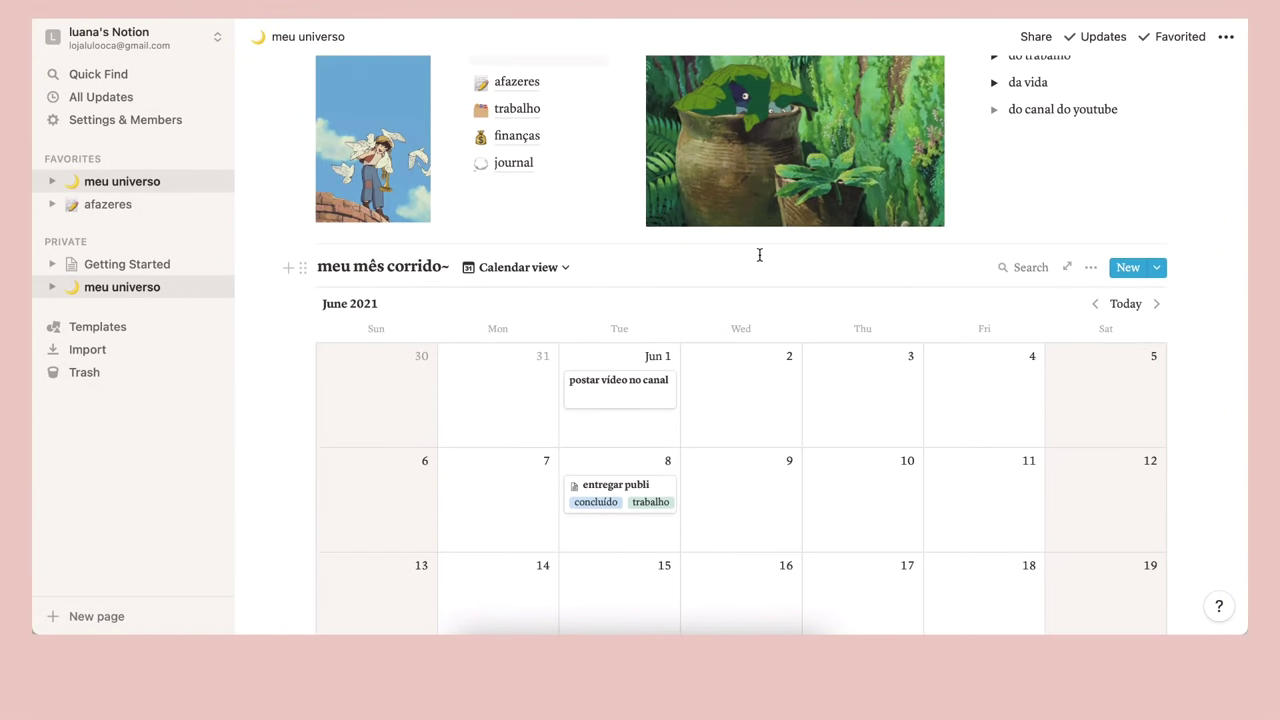
{"action": "scroll", "coordinate": [1044, 237], "scroll_direction": "up", "scroll_amount": 3}
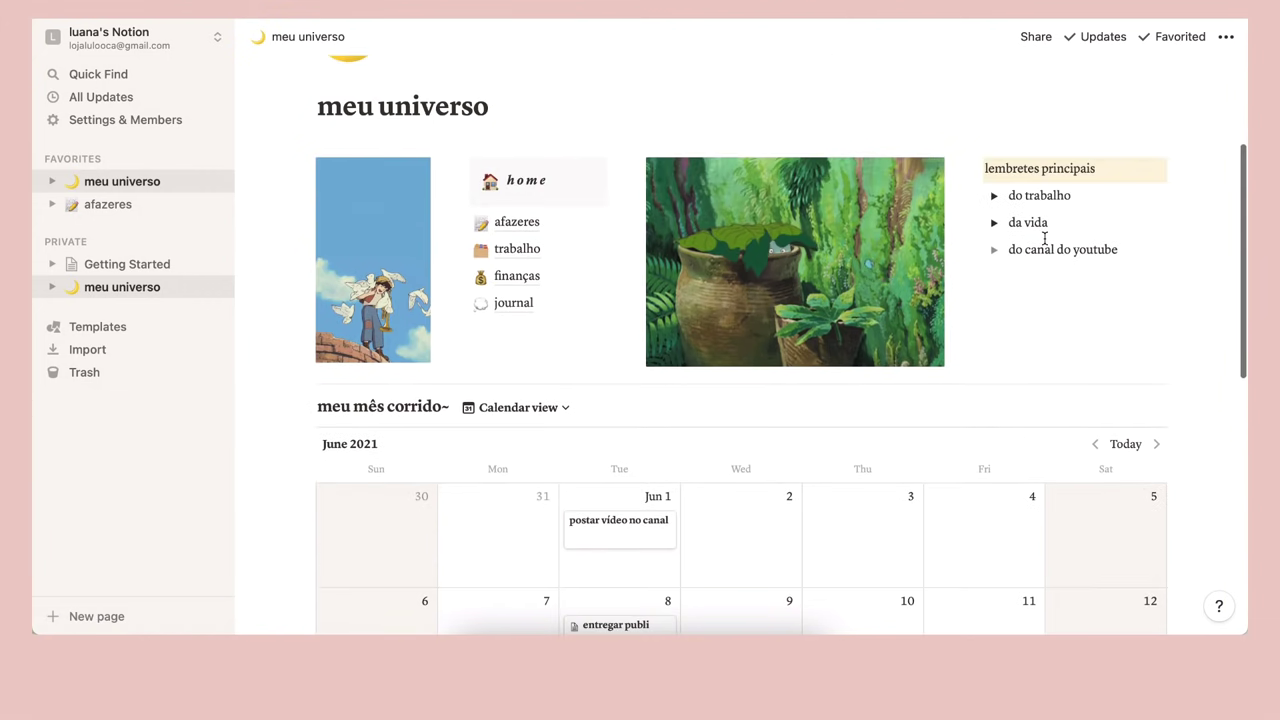
{"action": "scroll", "coordinate": [1044, 237], "scroll_direction": "up", "scroll_amount": 1}
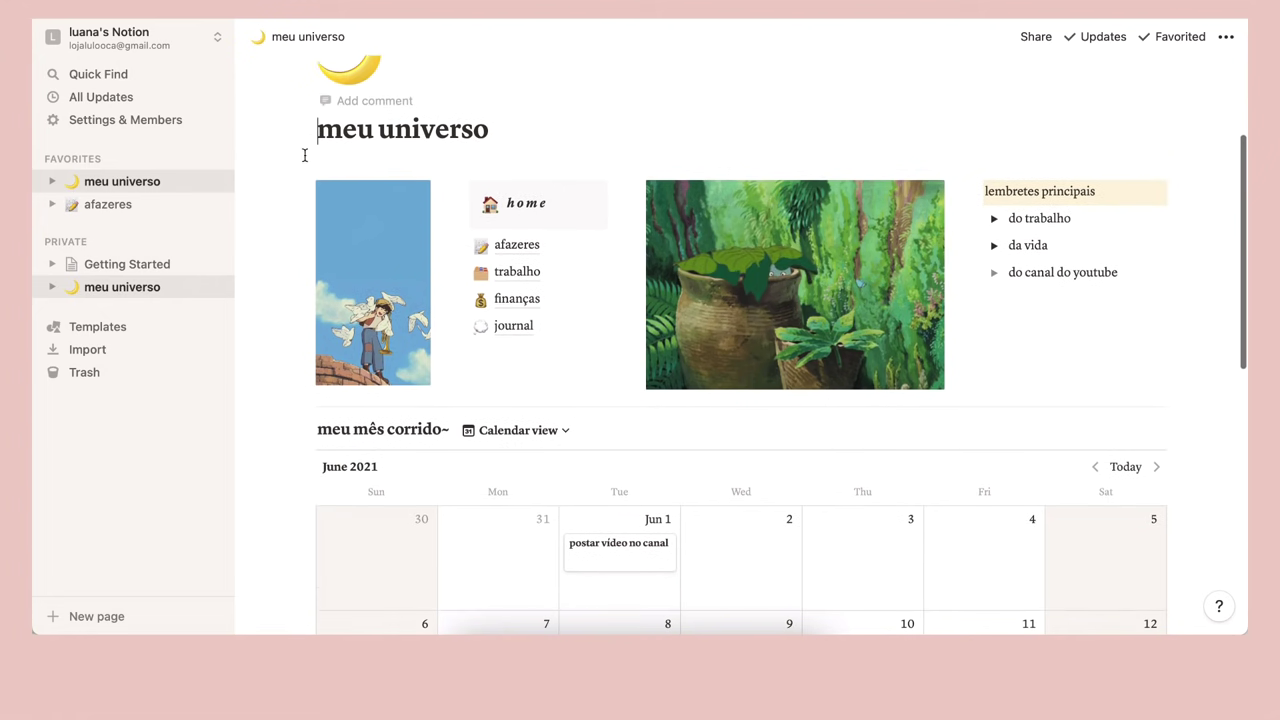
Add the quote 'lembre-se sempre que você é capaz!' below the page title and italicize it
{"action": "key", "text": "End"}
{"action": "key", "text": "Return"}
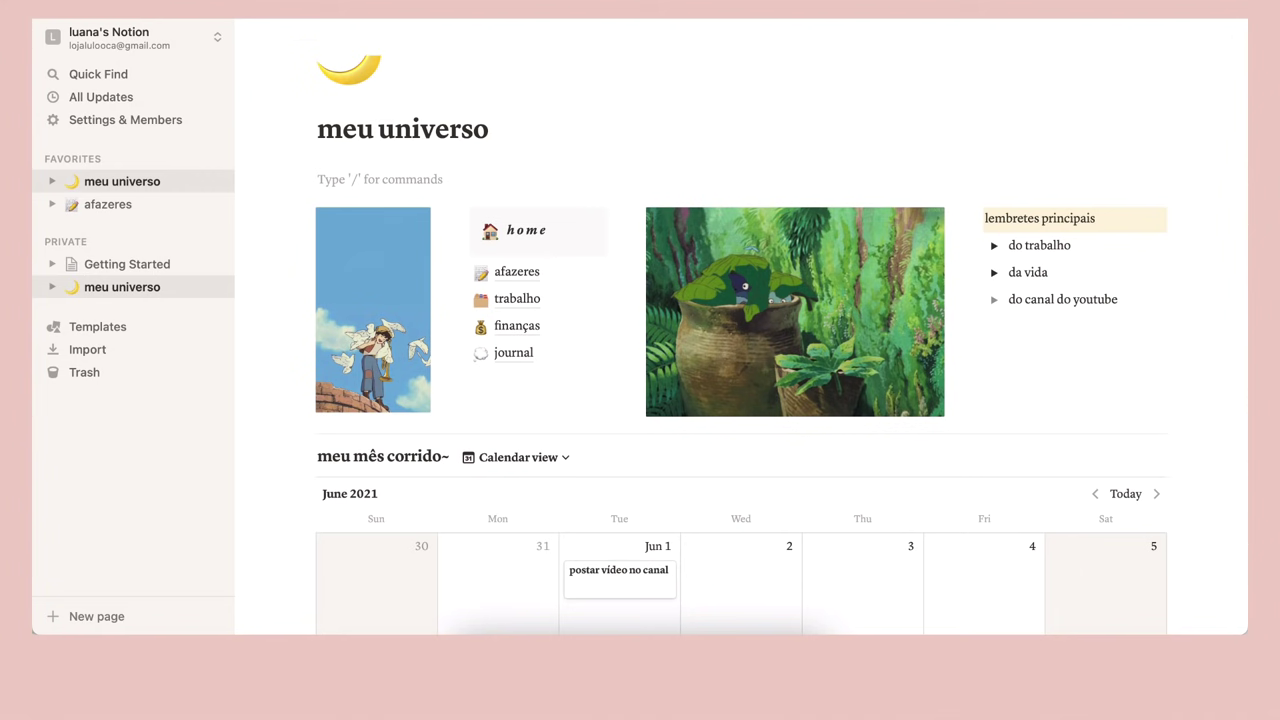
{"action": "type", "text": "/"}
{"action": "scroll", "coordinate": [531, 314], "scroll_direction": "down", "scroll_amount": 1}
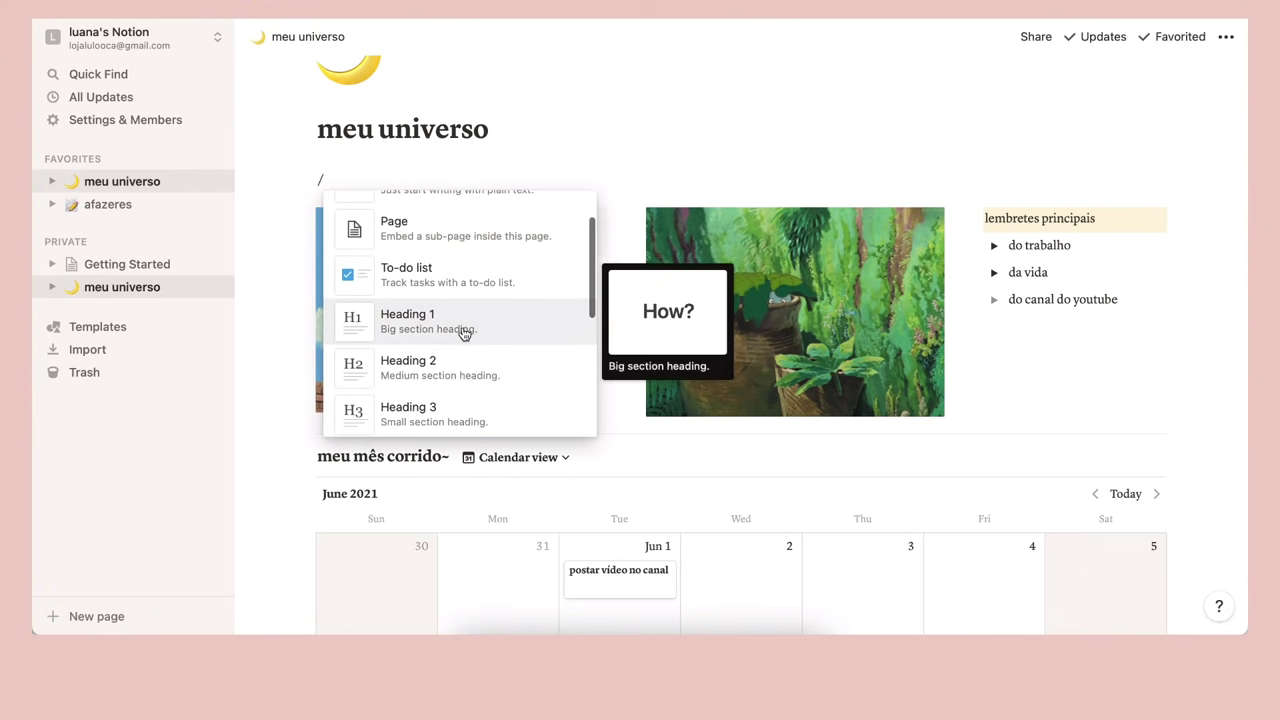
{"action": "scroll", "coordinate": [463, 333], "scroll_direction": "down", "scroll_amount": 5}
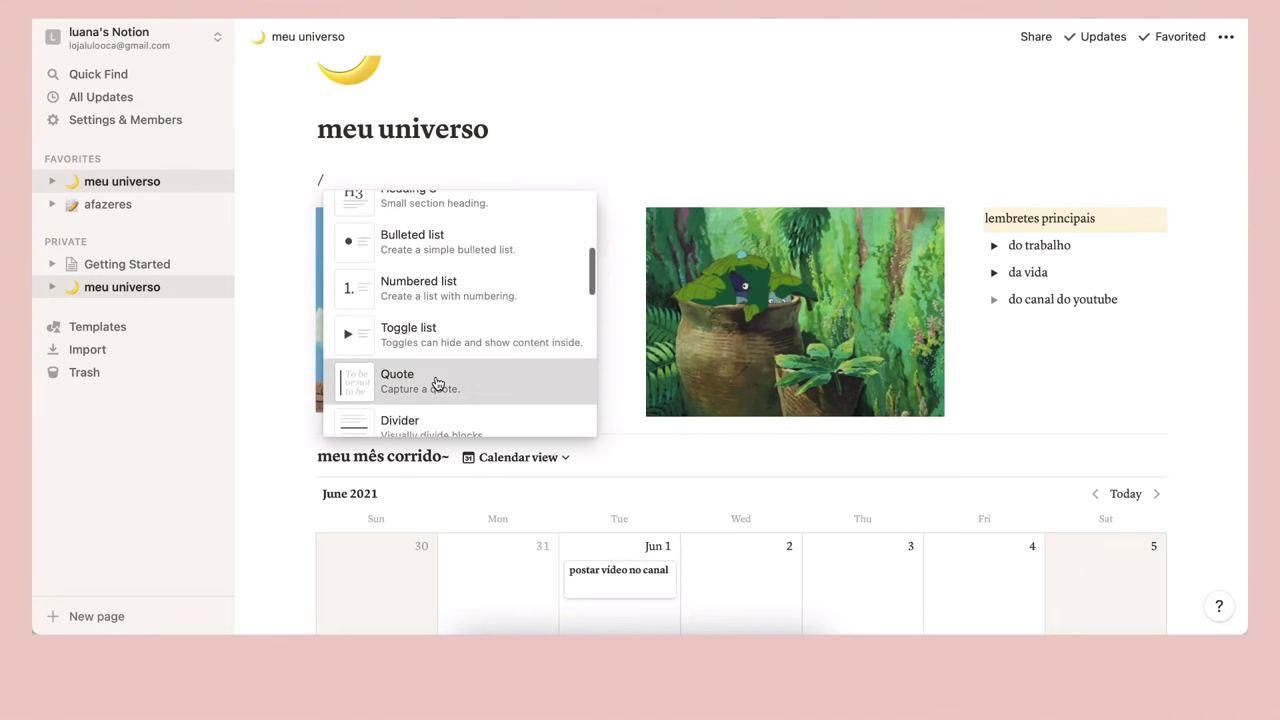
{"action": "left_click", "coordinate": [437, 383]}
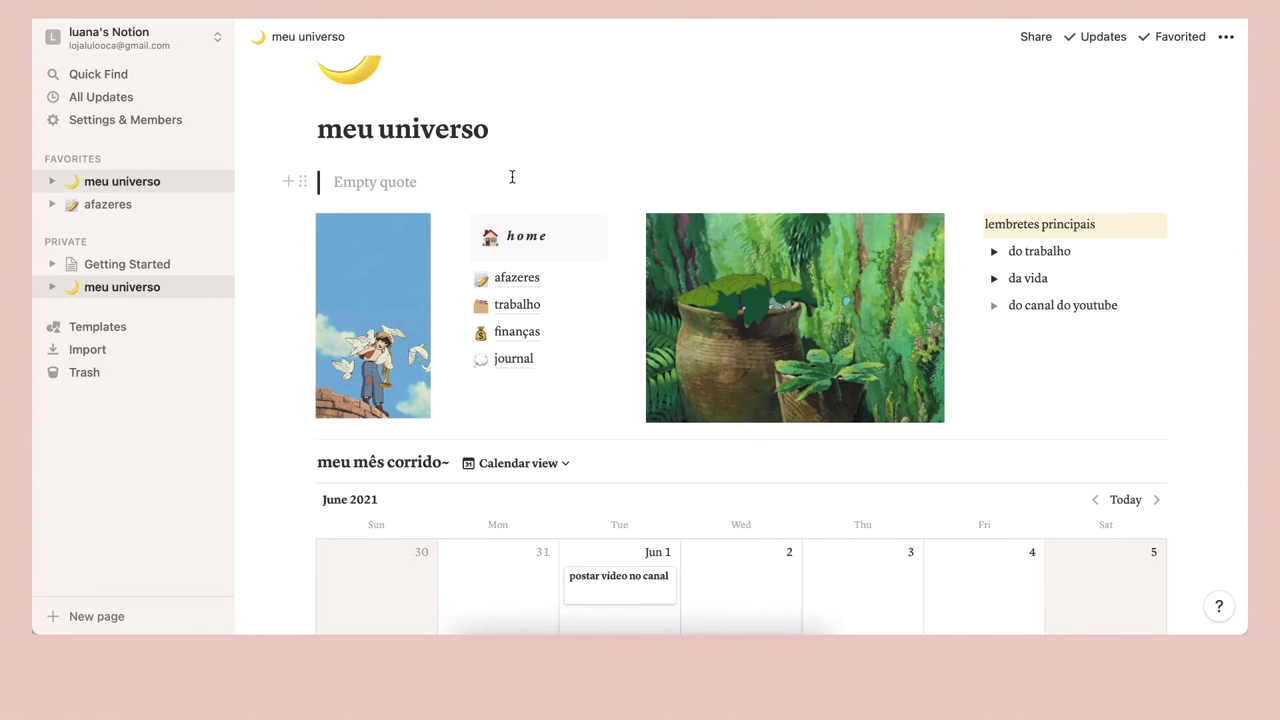
{"action": "type", "text": "lembre-se "}
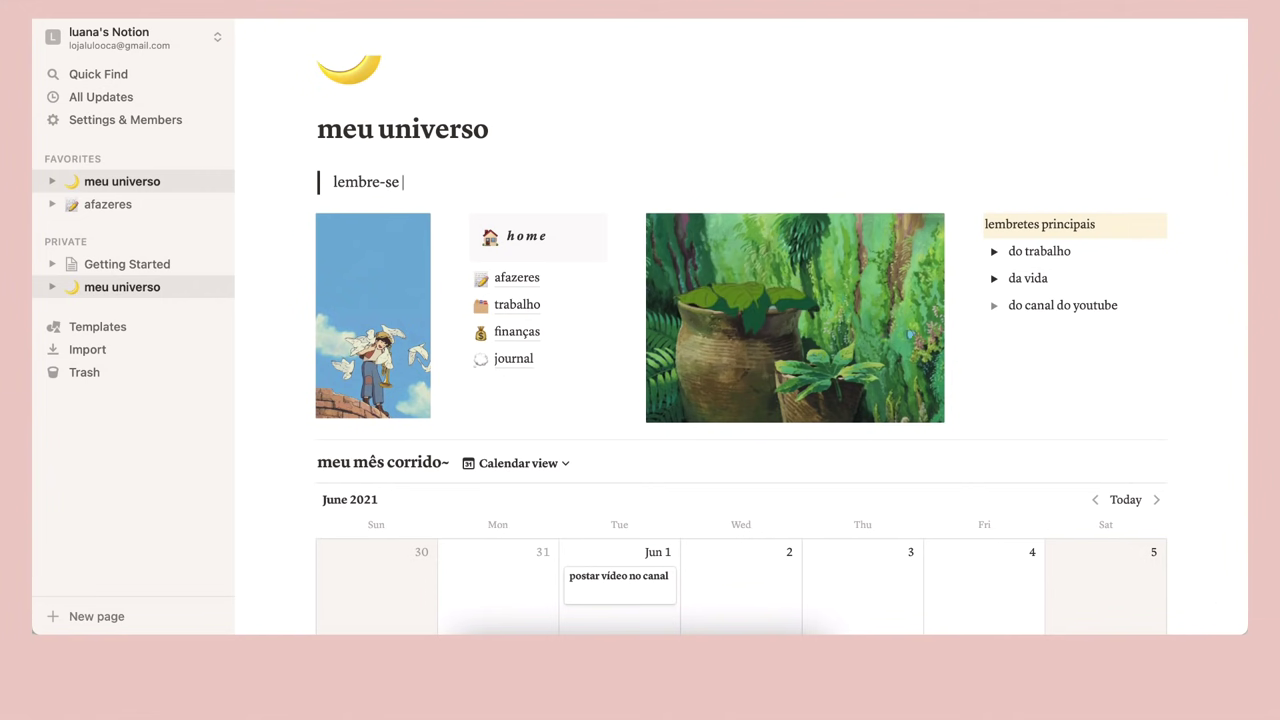
{"action": "type", "text": "sempre que você"}
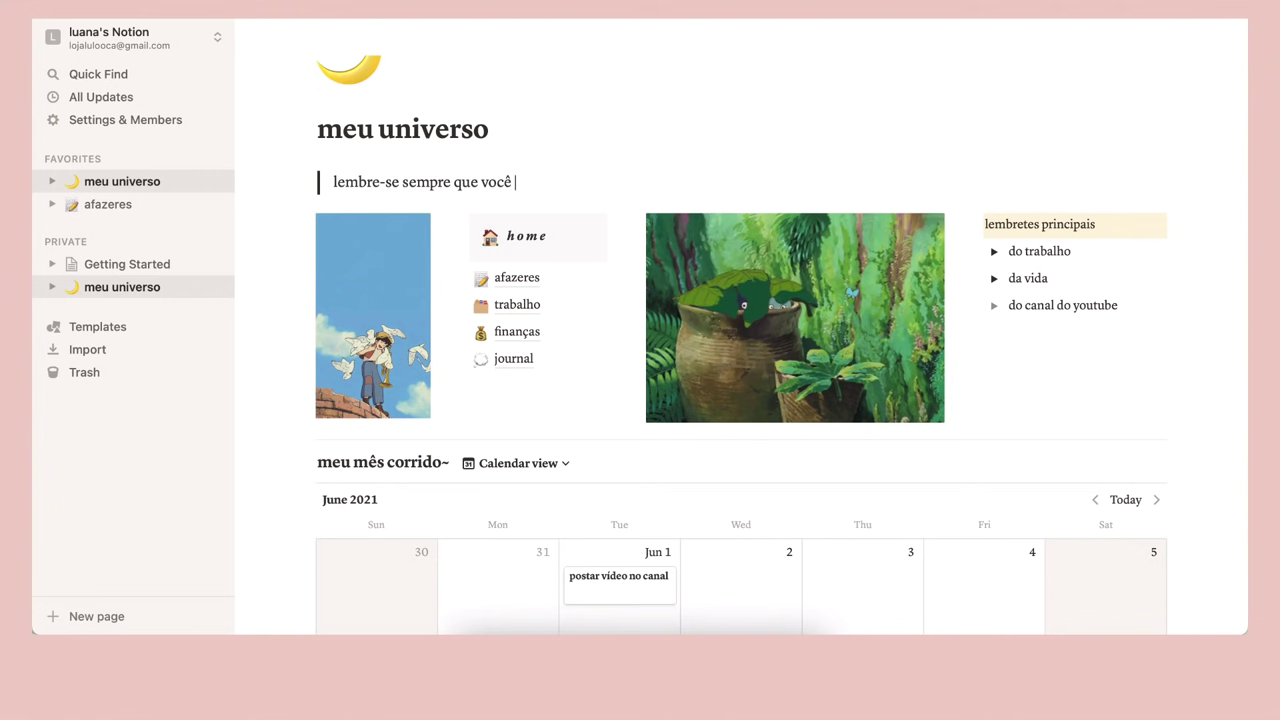
{"action": "type", "text": " é capaz!"}
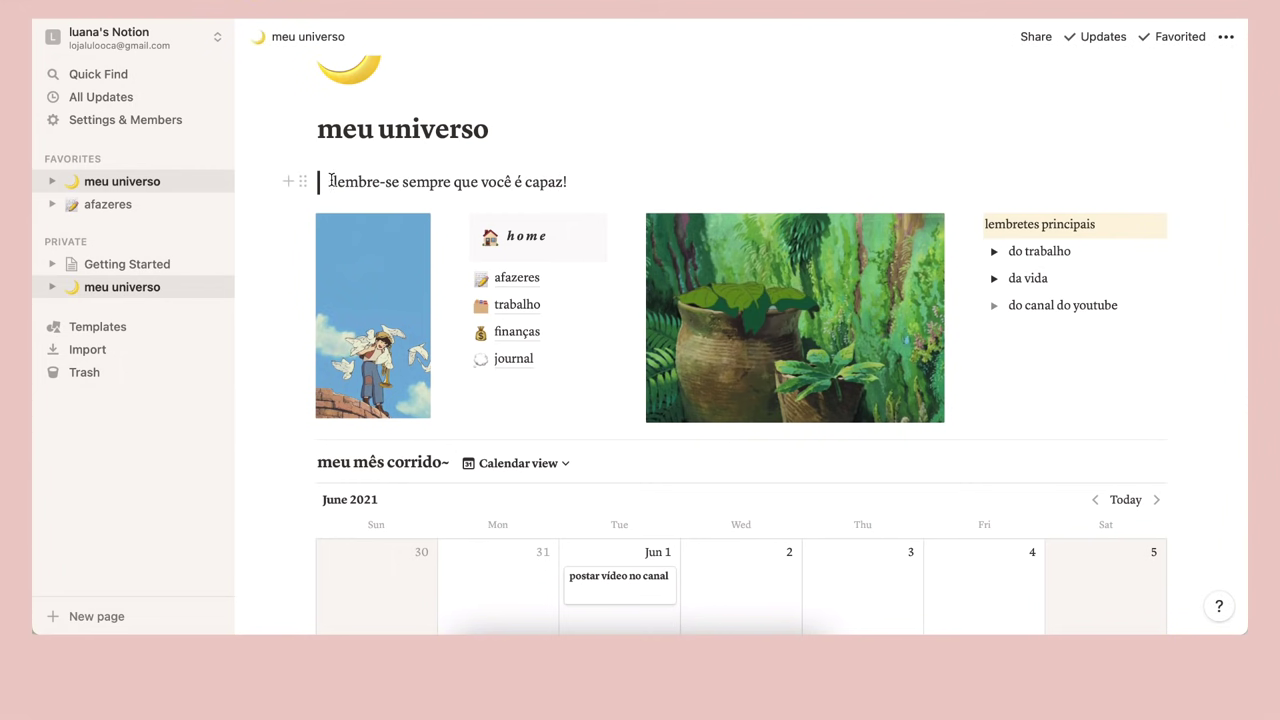
{"action": "left_click_drag", "start_coordinate": [333, 182], "coordinate": [591, 185]}
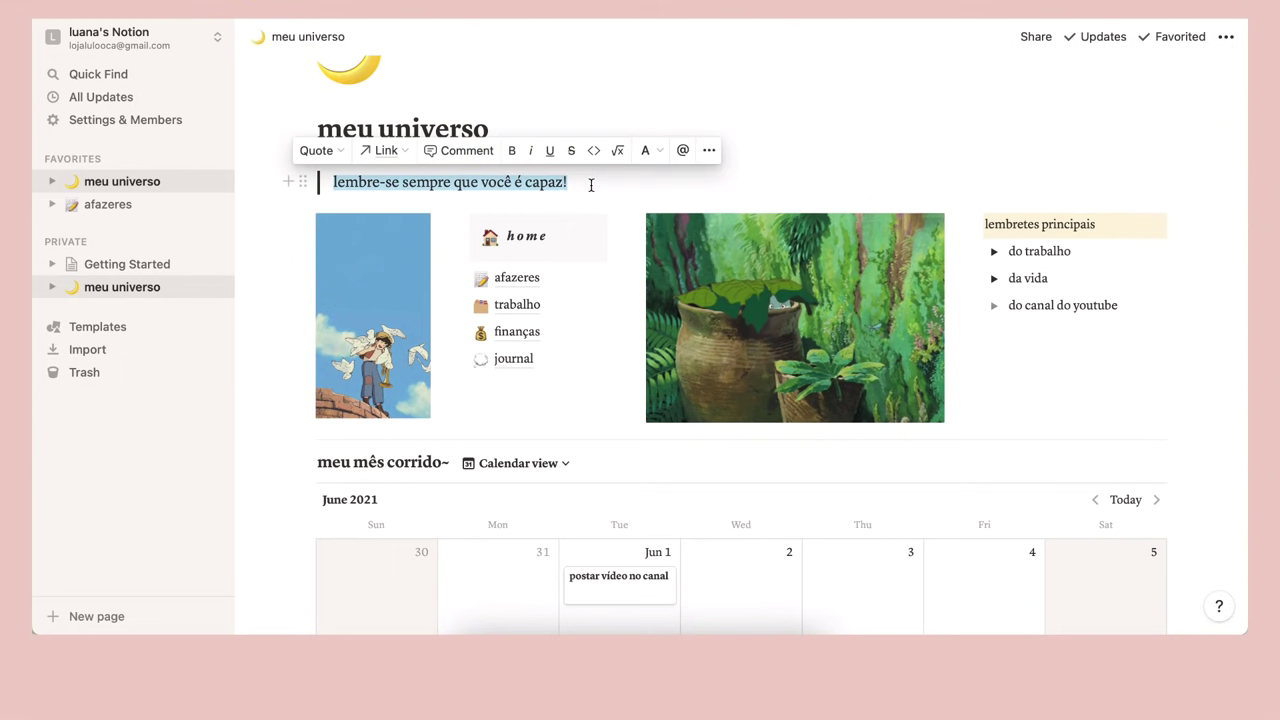
{"action": "left_click", "coordinate": [530, 150]}
{"action": "left_click", "coordinate": [594, 194]}
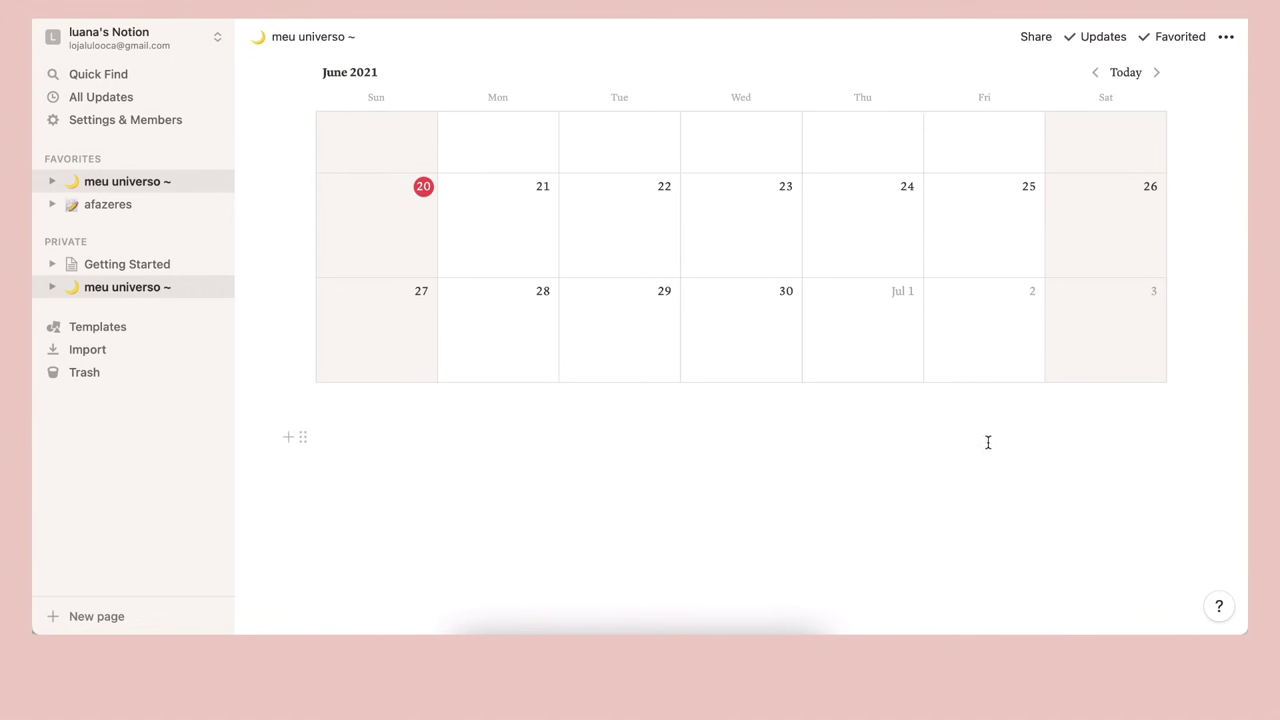
Insert a Gallery - Inline block above the calendar and title it 'meus vícios ultimamente'
{"action": "scroll", "coordinate": [842, 441], "scroll_direction": "up", "scroll_amount": 5}
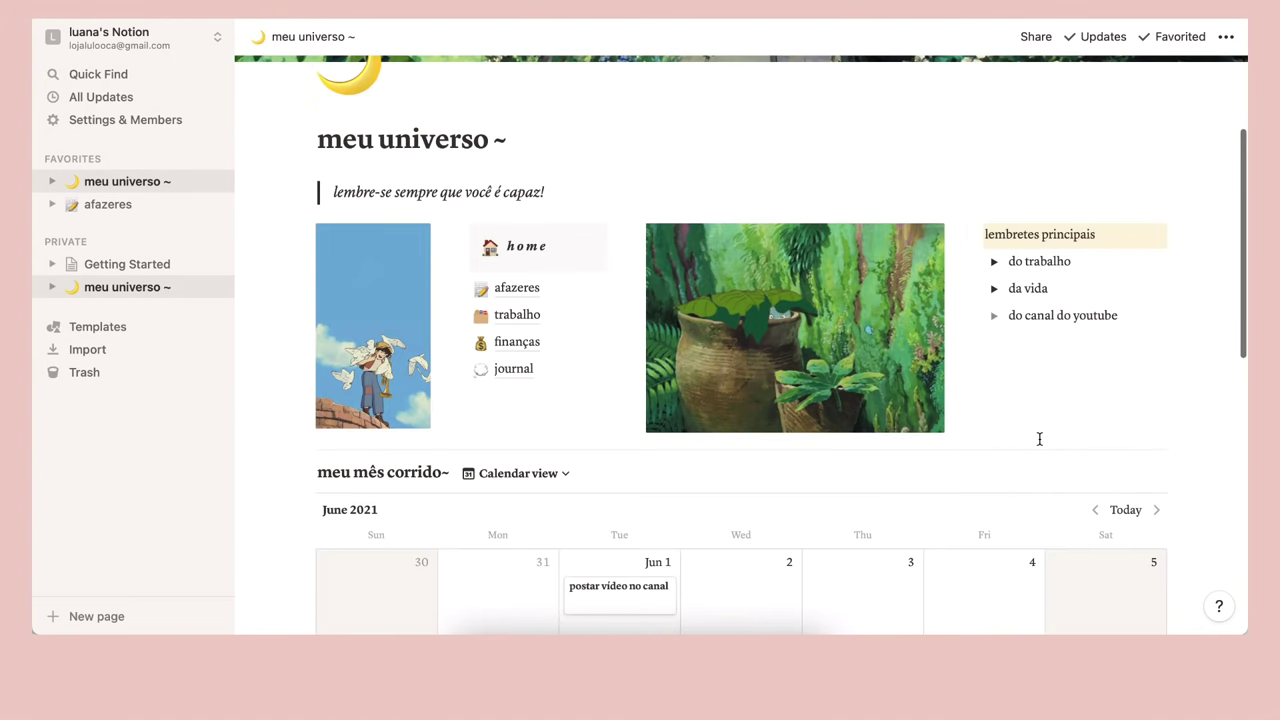
{"action": "left_click", "coordinate": [1183, 448]}
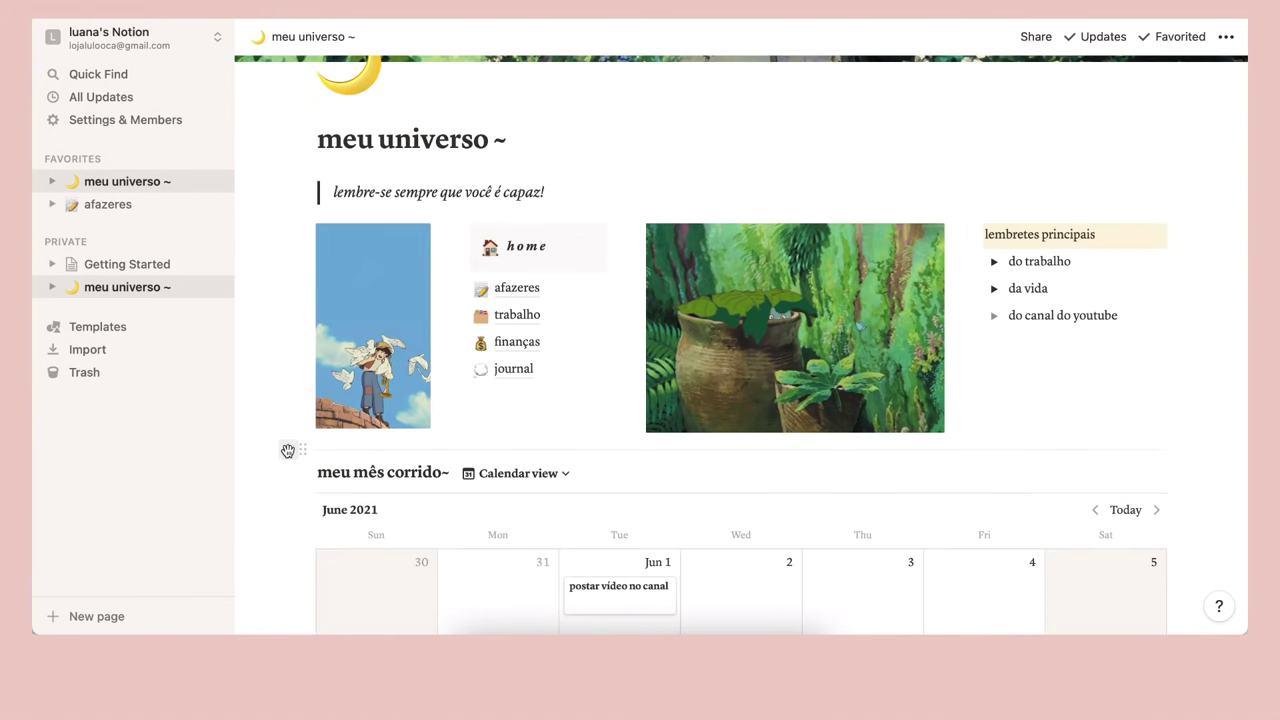
{"action": "left_click", "coordinate": [287, 451]}
{"action": "scroll", "coordinate": [397, 408], "scroll_direction": "down", "scroll_amount": 5}
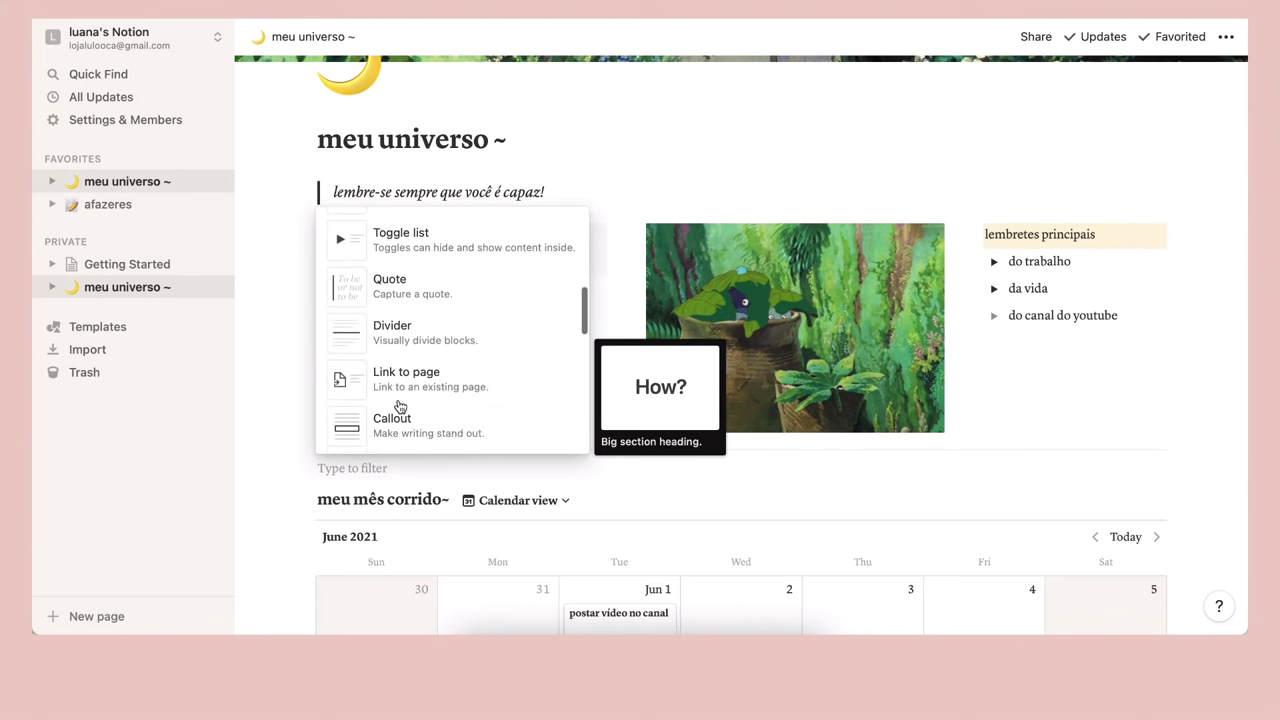
{"action": "scroll", "coordinate": [399, 405], "scroll_direction": "down", "scroll_amount": 15}
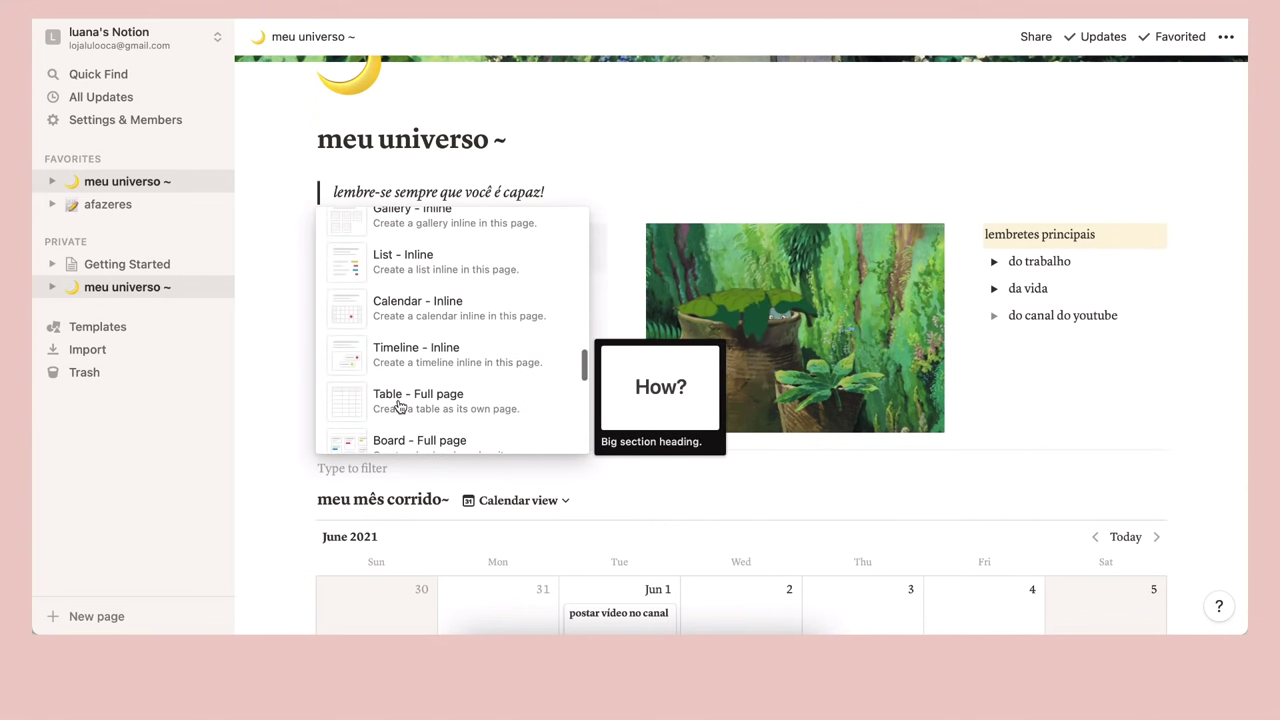
{"action": "scroll", "coordinate": [399, 405], "scroll_direction": "down", "scroll_amount": 10}
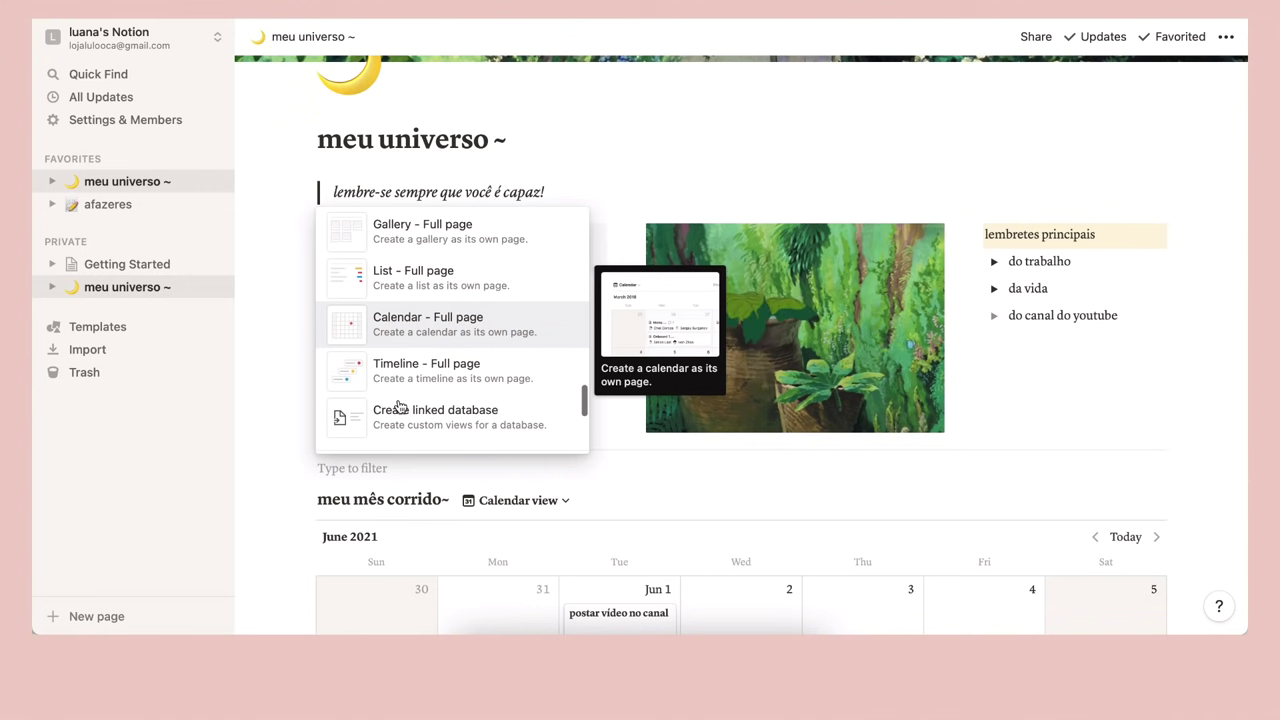
{"action": "scroll", "coordinate": [399, 405], "scroll_direction": "up", "scroll_amount": 7}
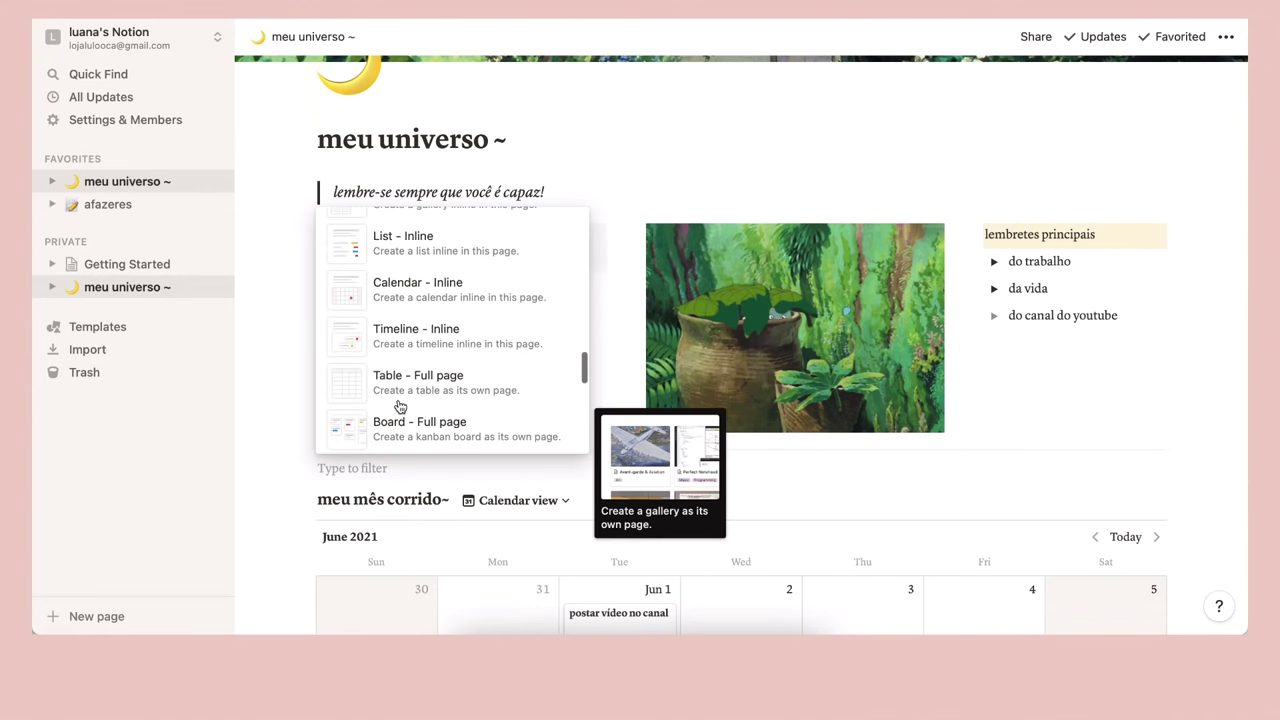
{"action": "scroll", "coordinate": [399, 405], "scroll_direction": "up", "scroll_amount": 5}
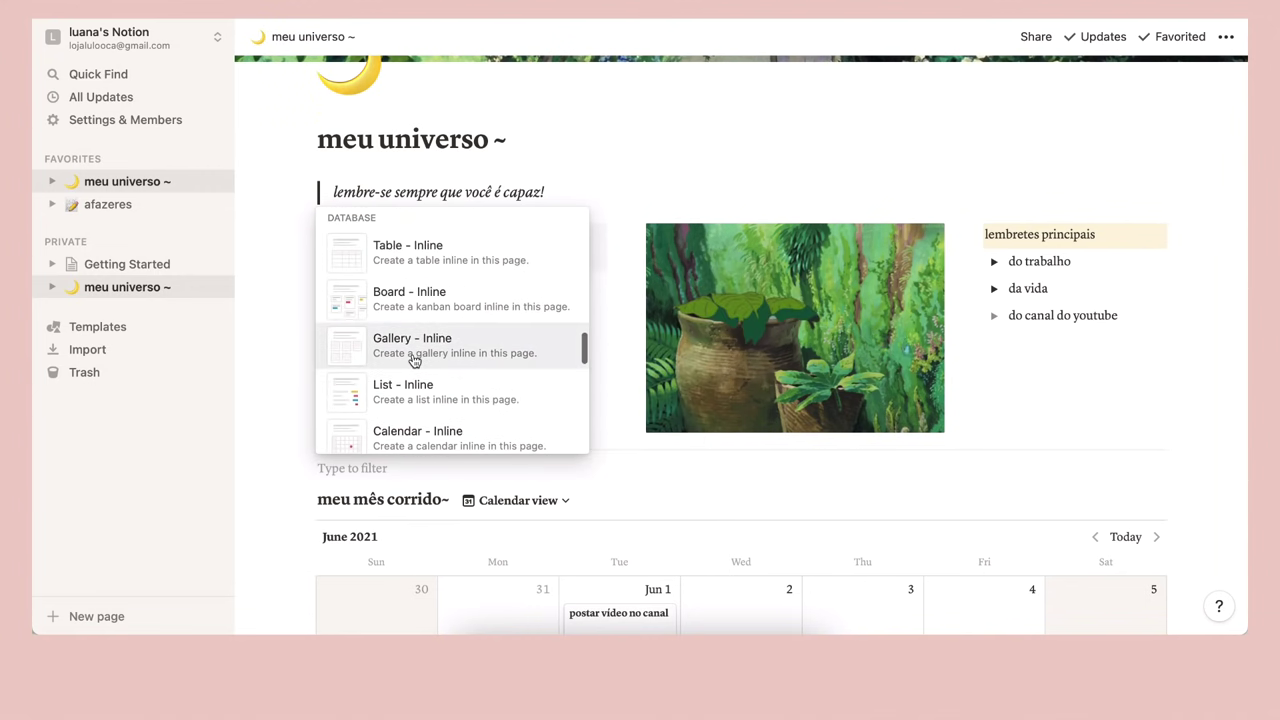
{"action": "left_click", "coordinate": [415, 358]}
{"action": "scroll", "coordinate": [415, 360], "scroll_direction": "down", "scroll_amount": 4}
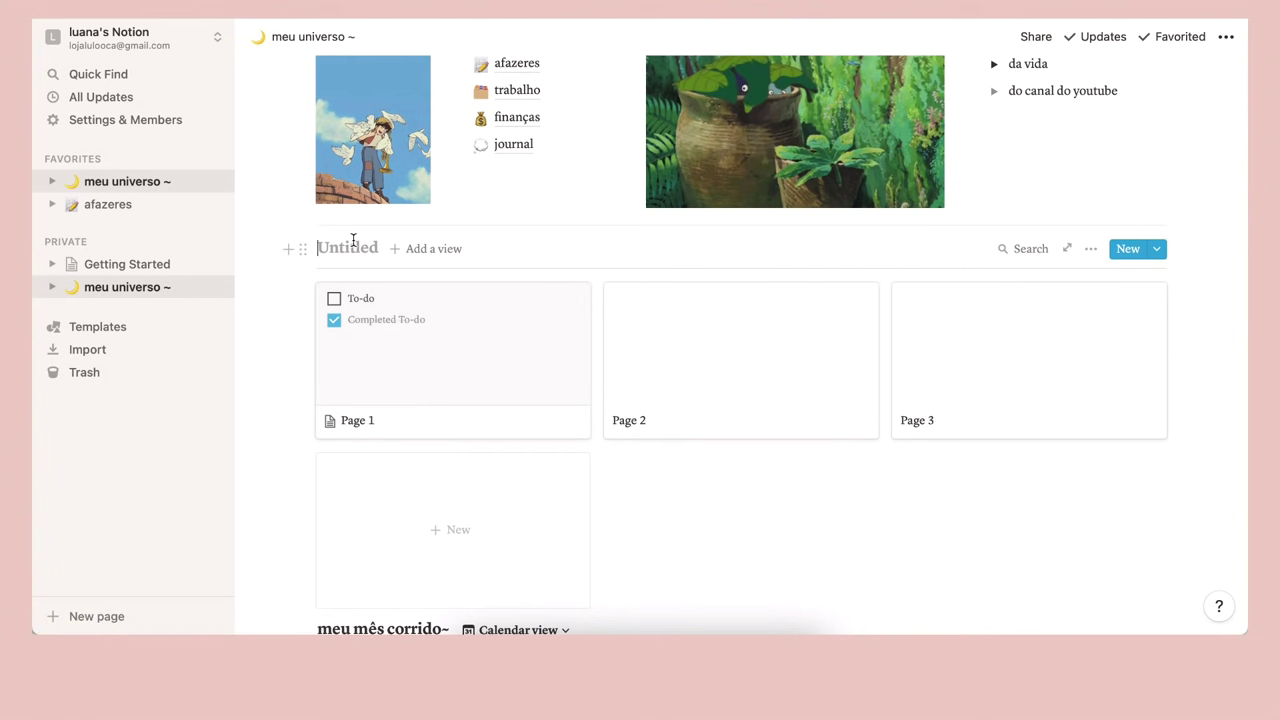
{"action": "type", "text": "meus v"}
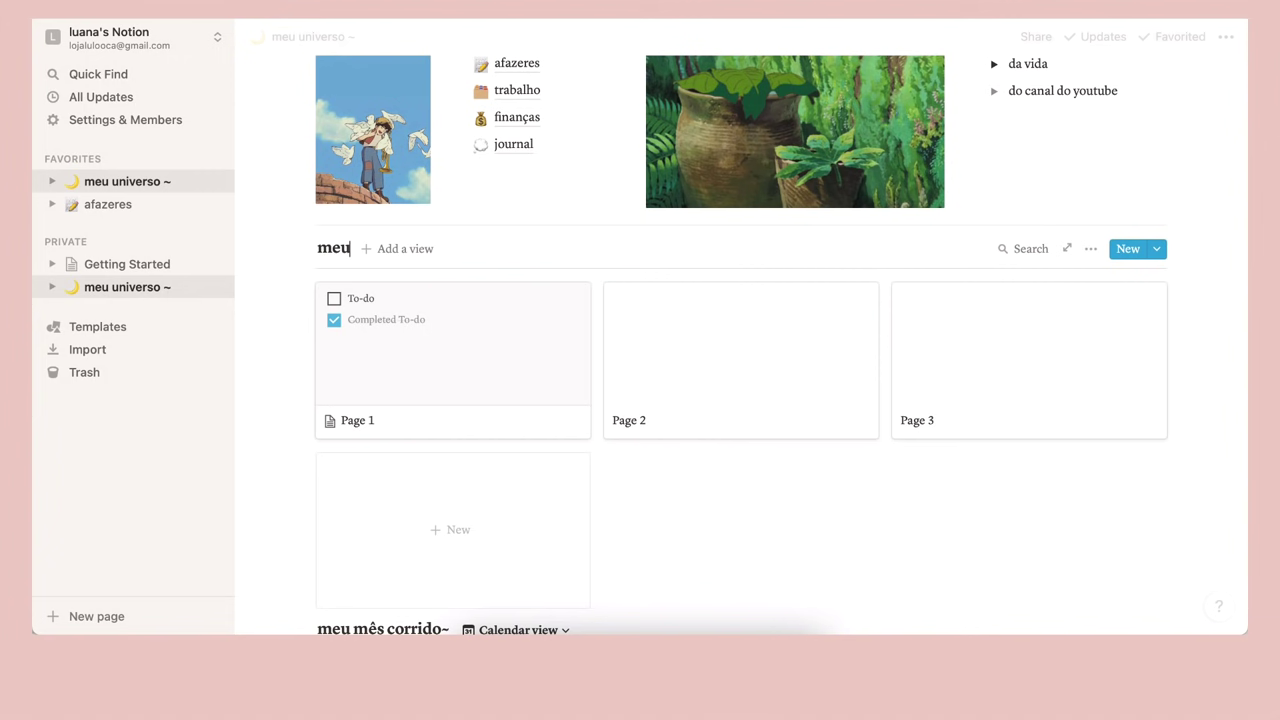
{"action": "type", "text": "ltimamente"}
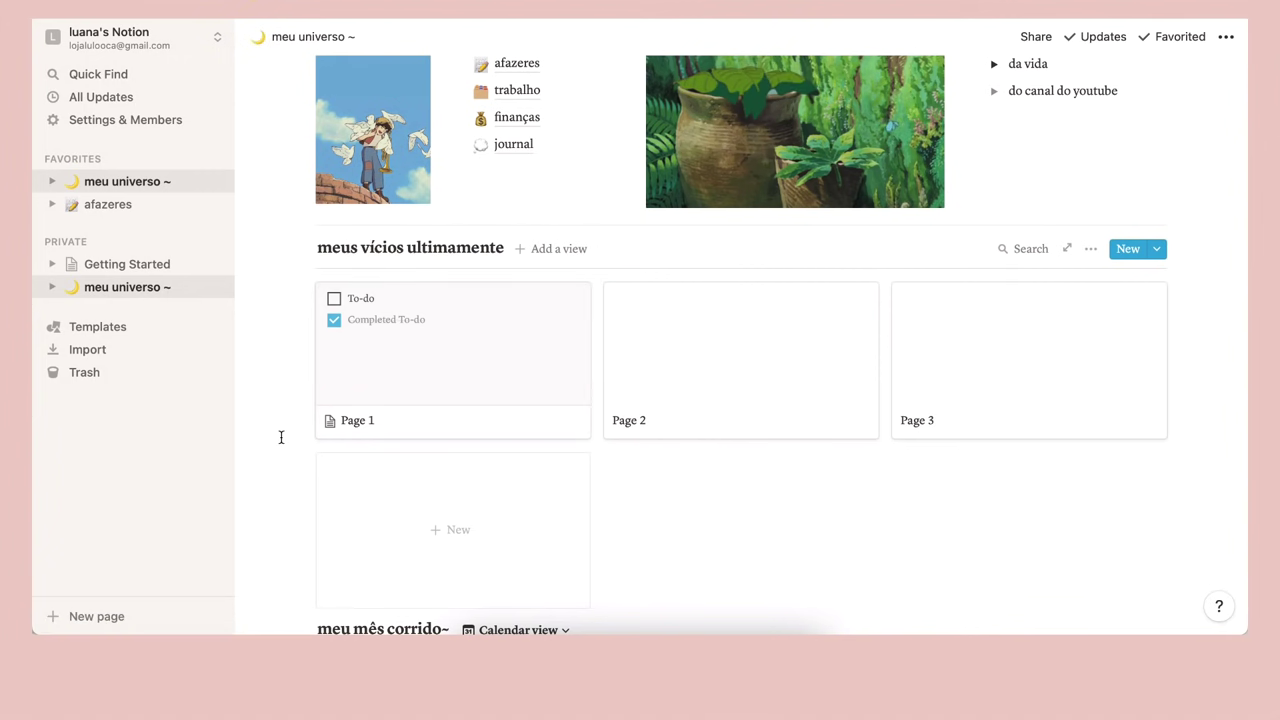
Open the Page 1 card and rename it 'mangás BL'
{"action": "left_click", "coordinate": [459, 348]}
{"action": "left_click", "coordinate": [466, 189]}
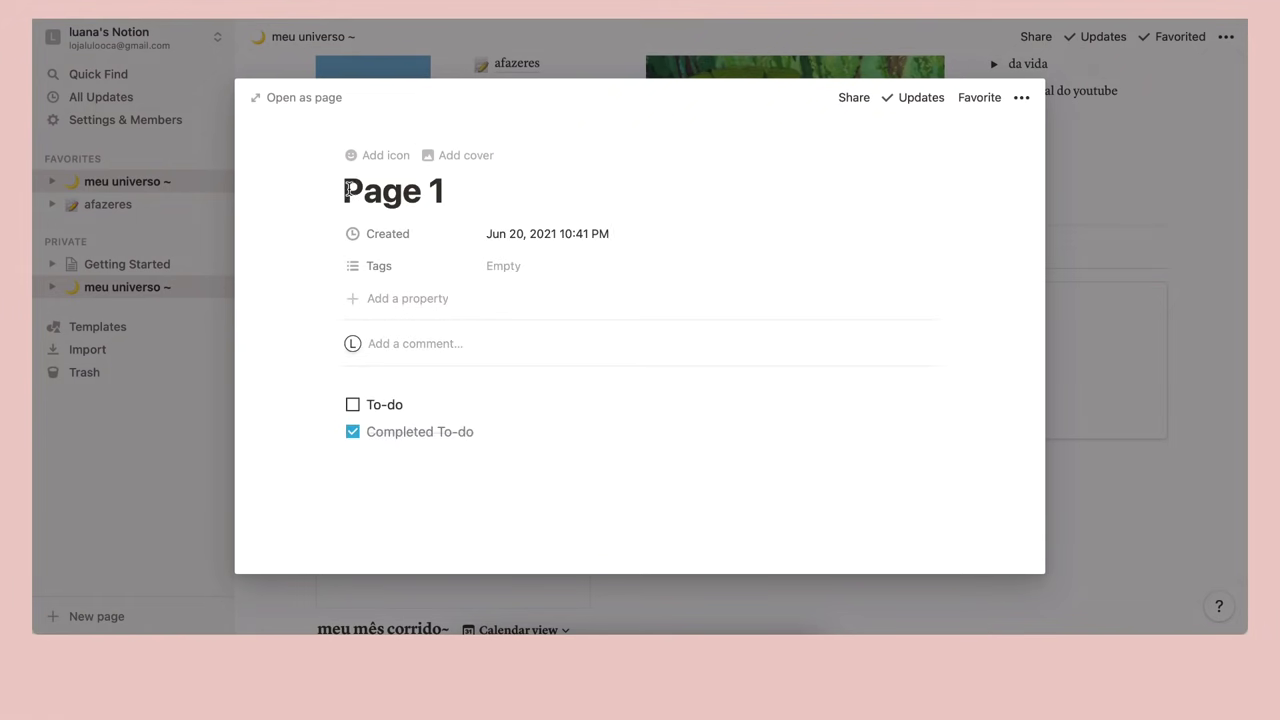
{"action": "key", "text": "super+a"}
{"action": "type", "text": "mangás BL"}
{"action": "scroll", "coordinate": [569, 274], "scroll_direction": "down", "scroll_amount": 2}
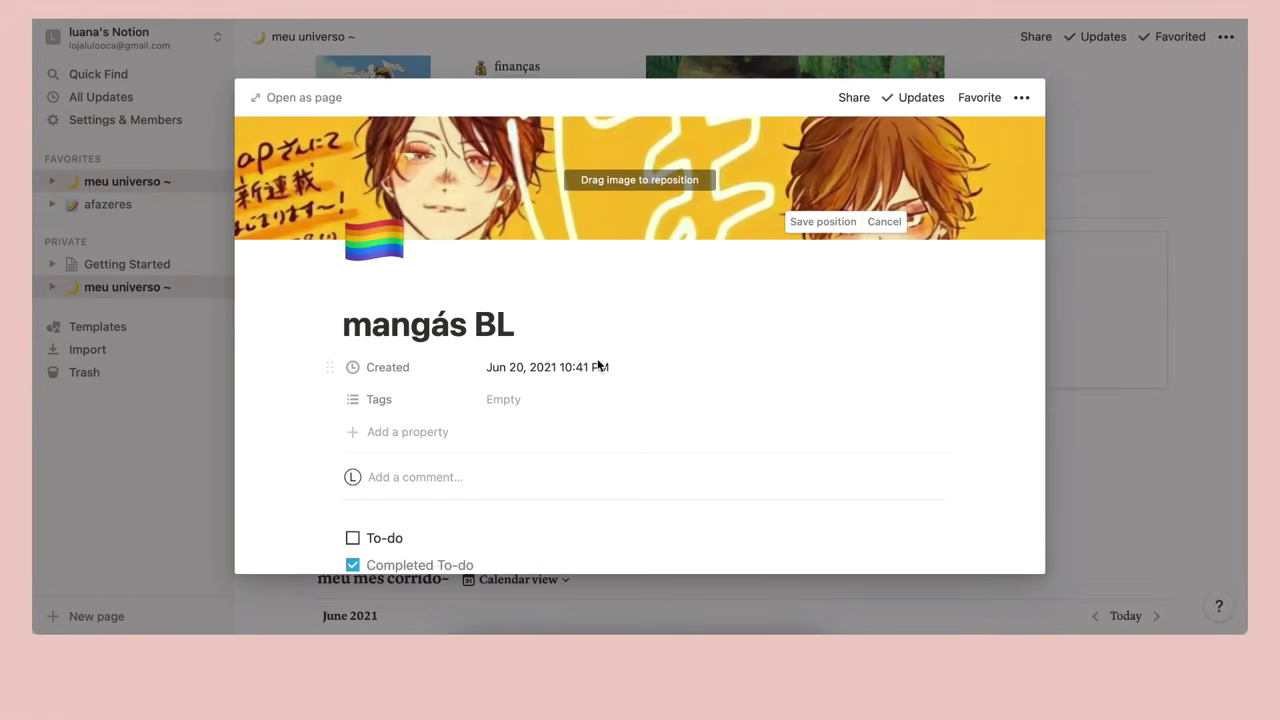
Create tag options lendo, completo and quero ler, and tag the page completo
{"action": "left_click", "coordinate": [498, 253]}
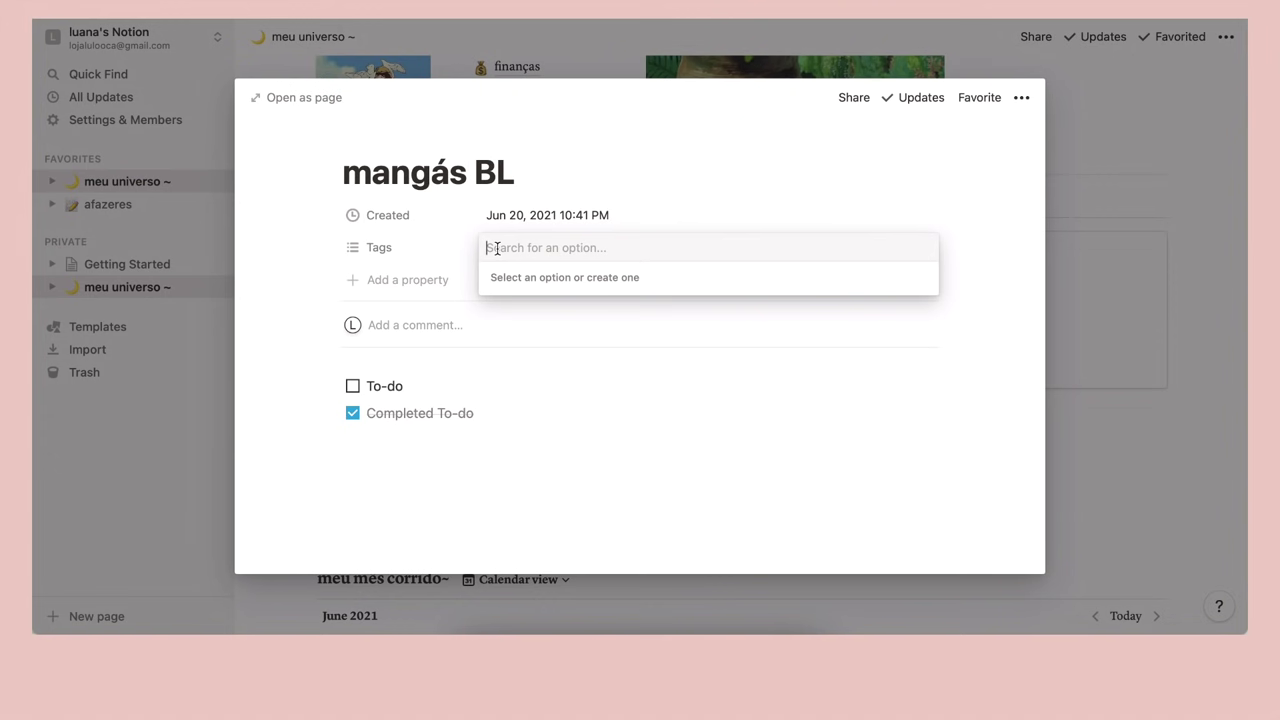
{"action": "type", "text": "lendo"}
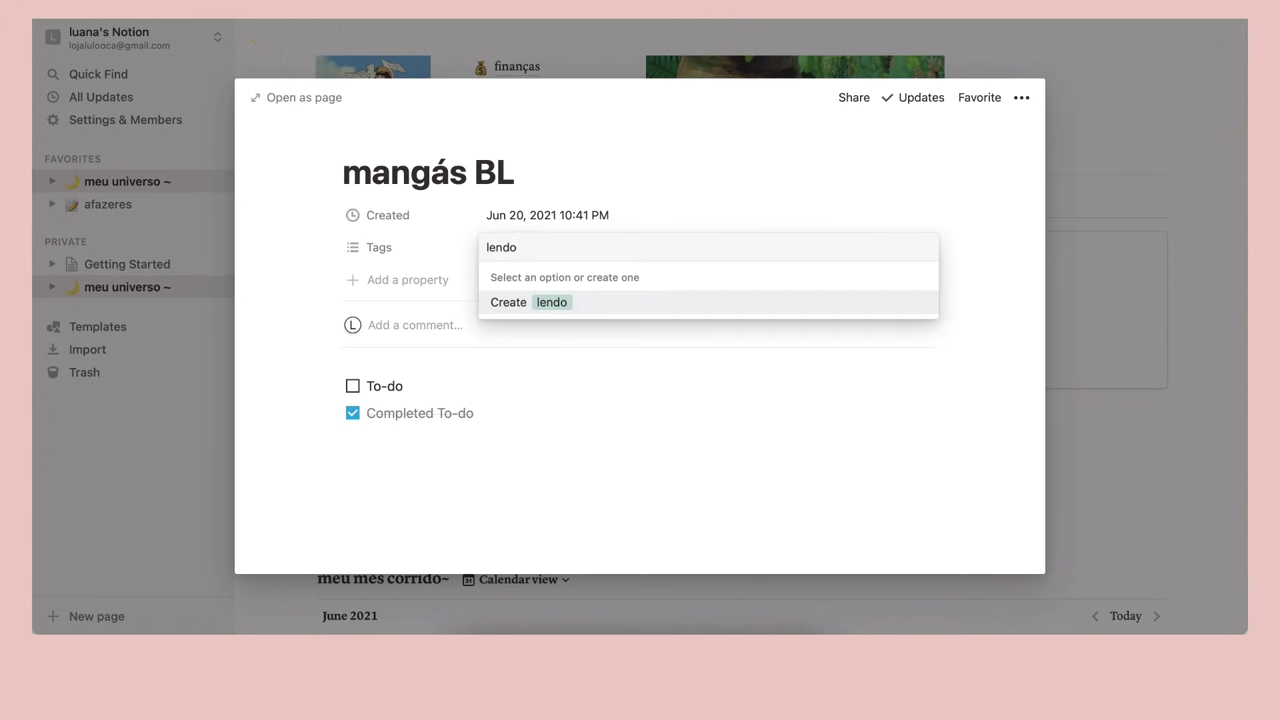
{"action": "key", "text": "Return"}
{"action": "type", "text": "completo"}
{"action": "key", "text": "Return"}
{"action": "type", "text": "quero ler"}
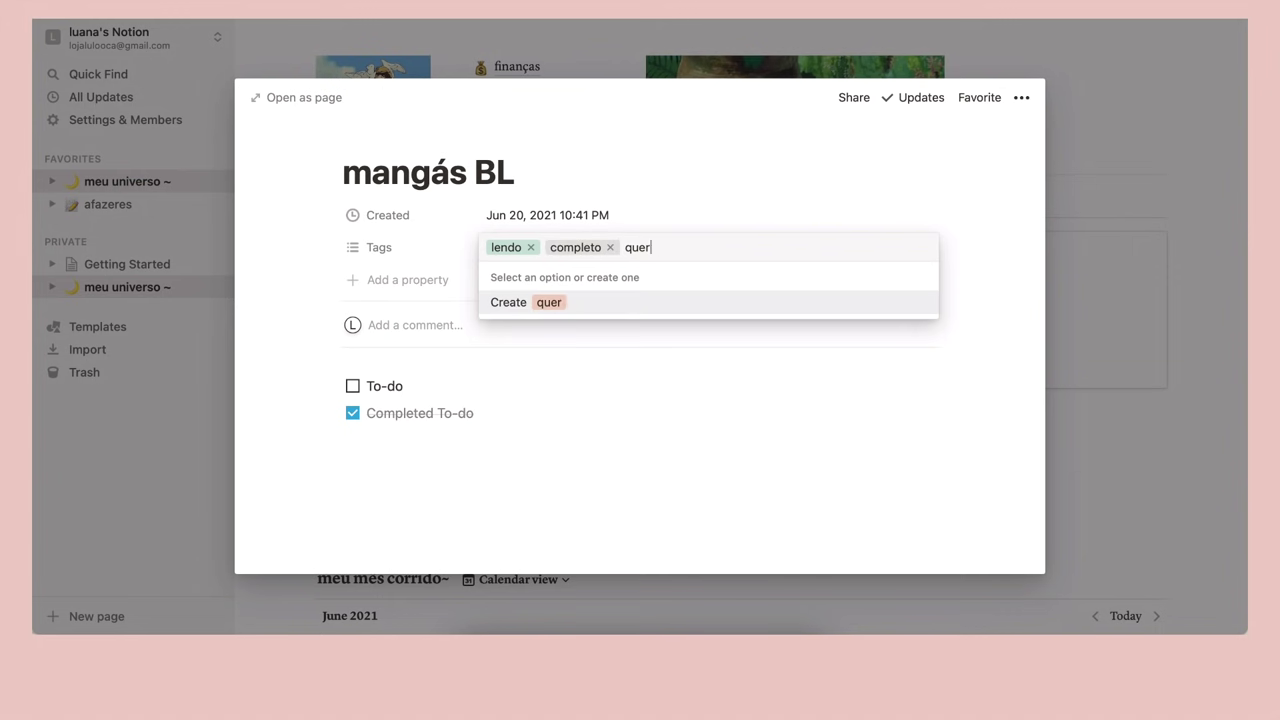
{"action": "key", "text": "Return"}
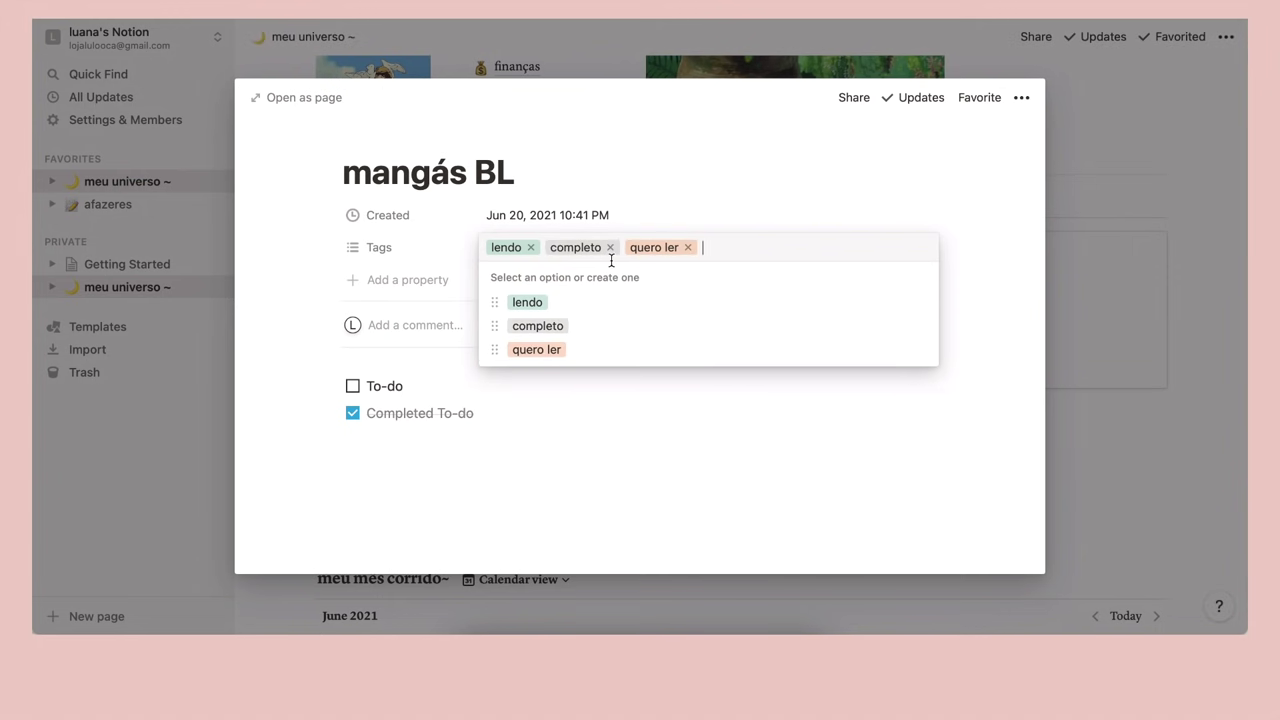
{"action": "left_click", "coordinate": [610, 248]}
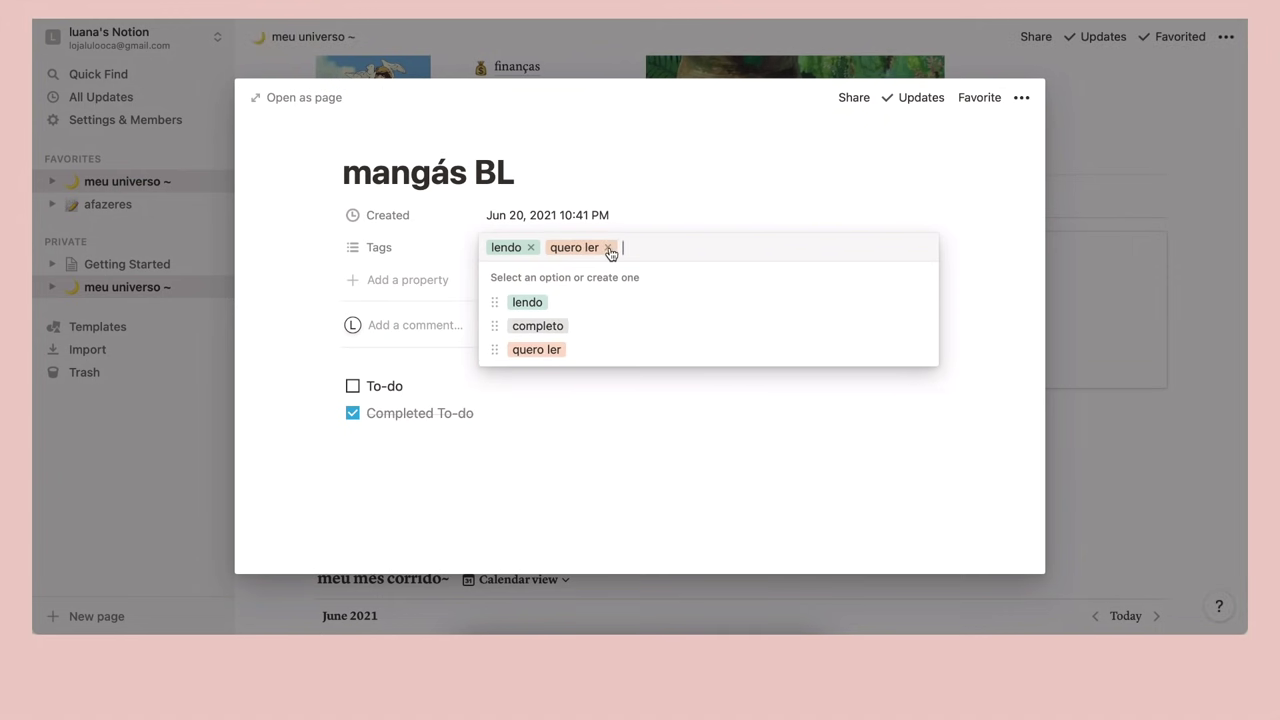
{"action": "left_click", "coordinate": [609, 248]}
{"action": "left_click", "coordinate": [531, 247]}
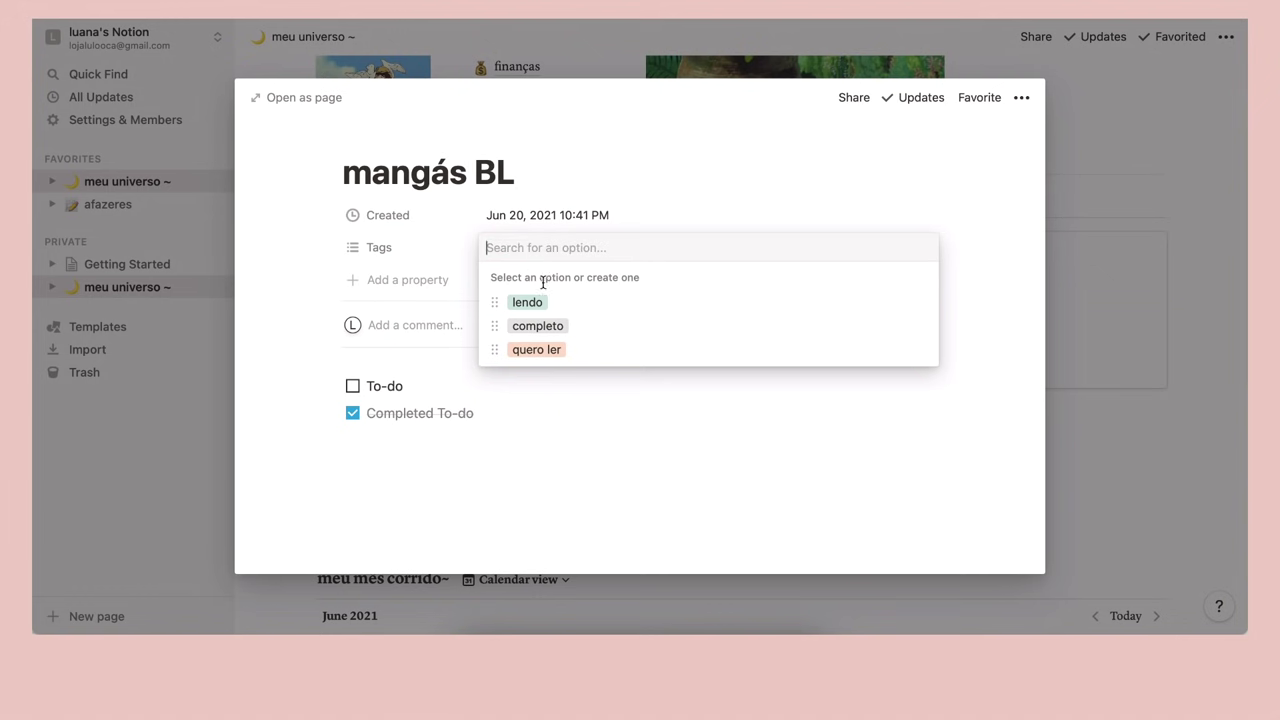
{"action": "left_click", "coordinate": [550, 330]}
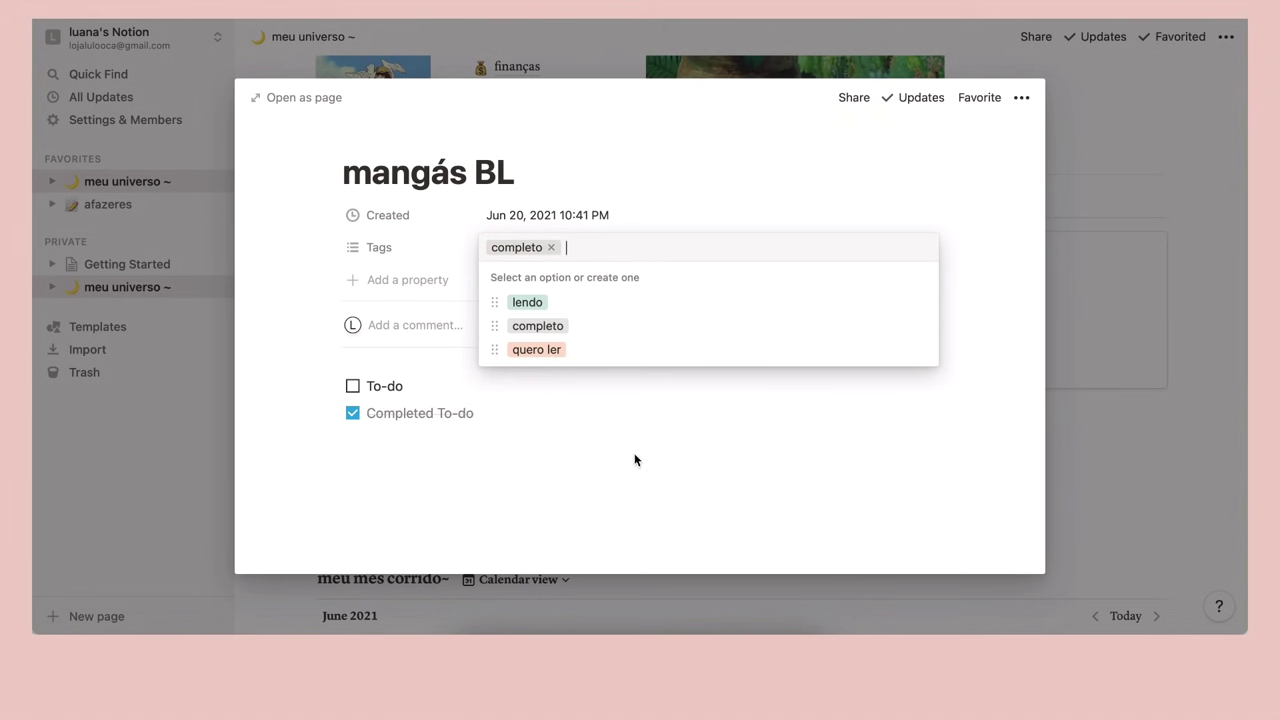
{"action": "left_click", "coordinate": [501, 440]}
Replace the sample to-dos with the note 'nomes dos mangás' and return to the gallery
{"action": "left_click_drag", "start_coordinate": [486, 416], "coordinate": [335, 375]}
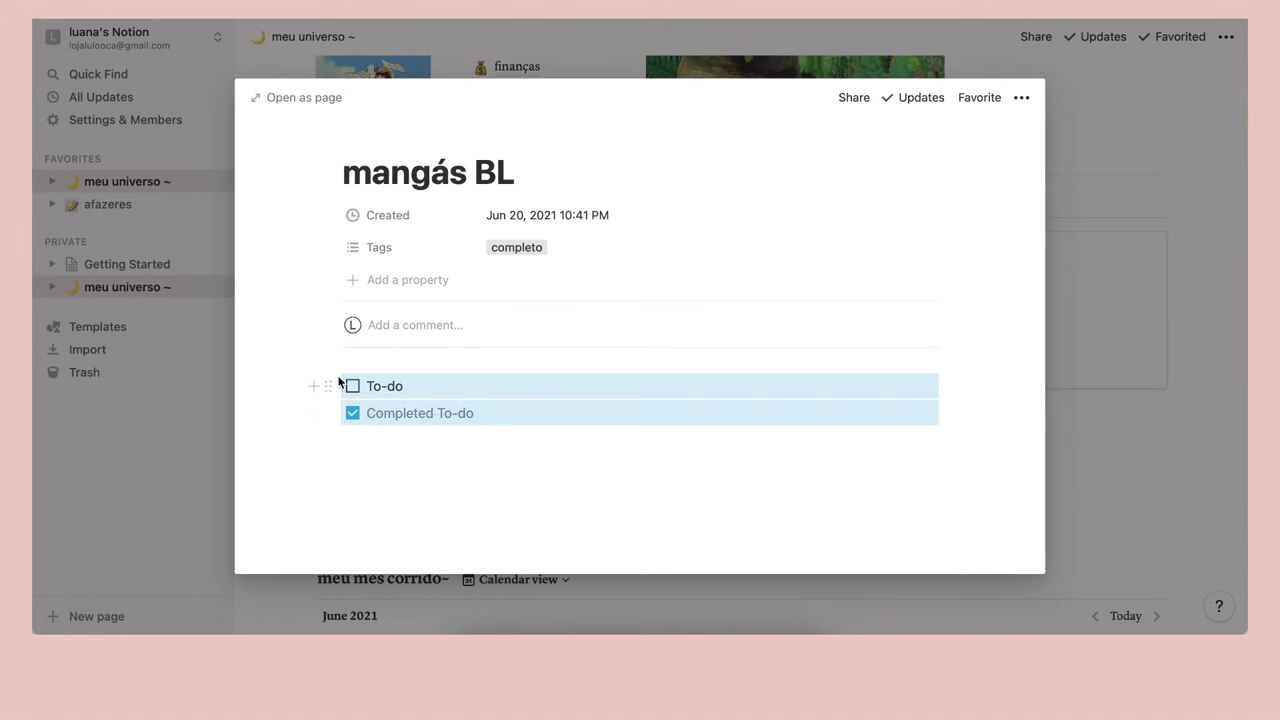
{"action": "key", "text": "BackSpace"}
{"action": "type", "text": "nomes dos ma"}
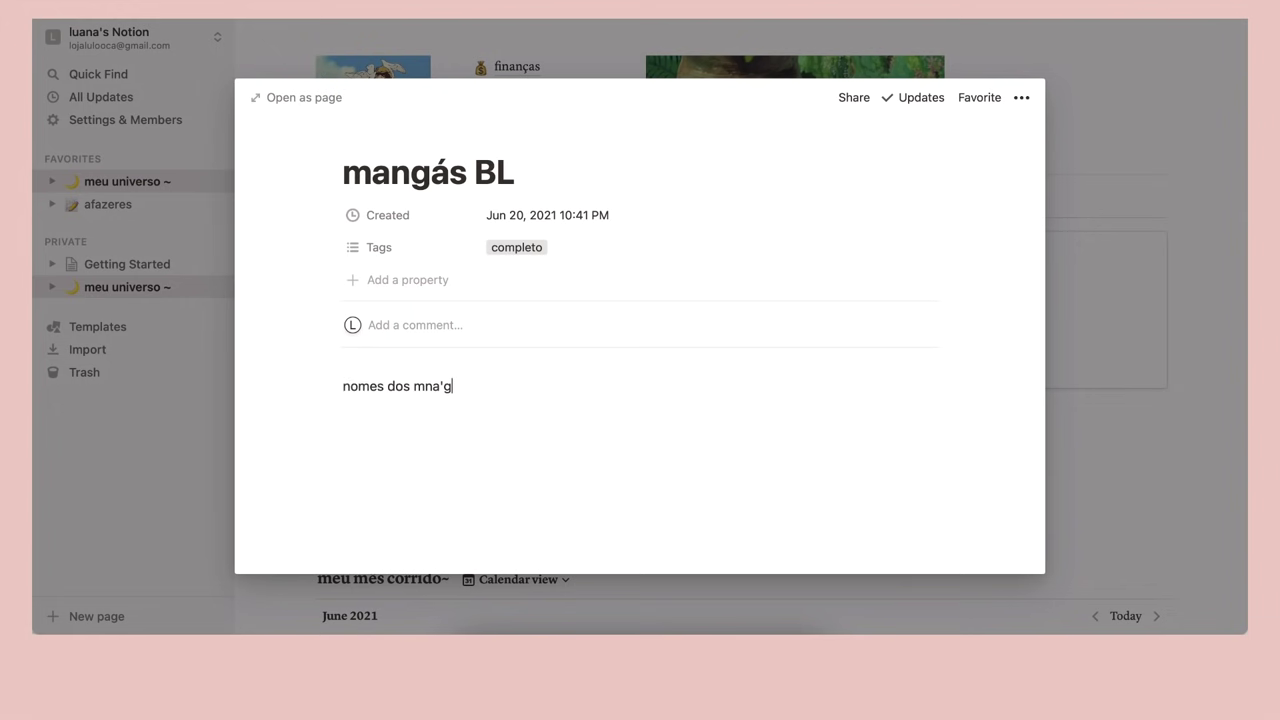
{"action": "type", "text": "n"}
{"action": "key", "text": "BackSpace"}
{"action": "type", "text": "angás"}
{"action": "left_click", "coordinate": [1165, 170]}
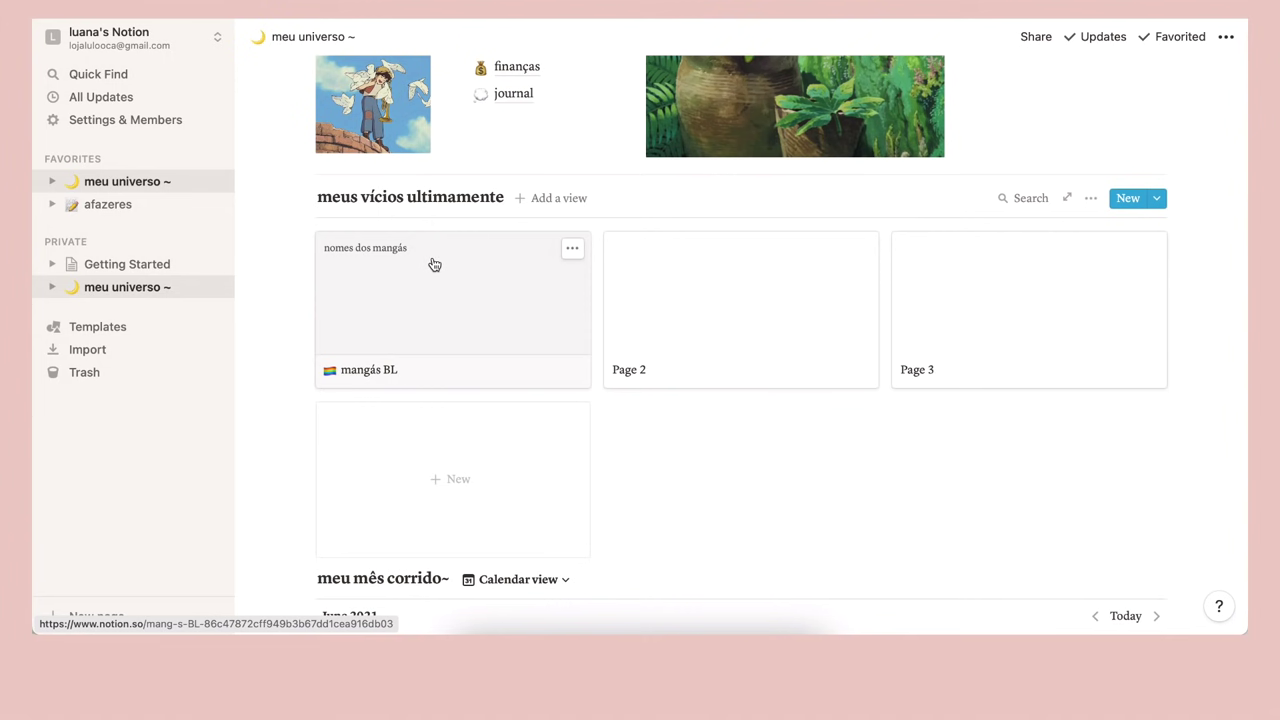
Set the gallery's card preview to Page cover, with the cover filling the card
{"action": "left_click", "coordinate": [1091, 200]}
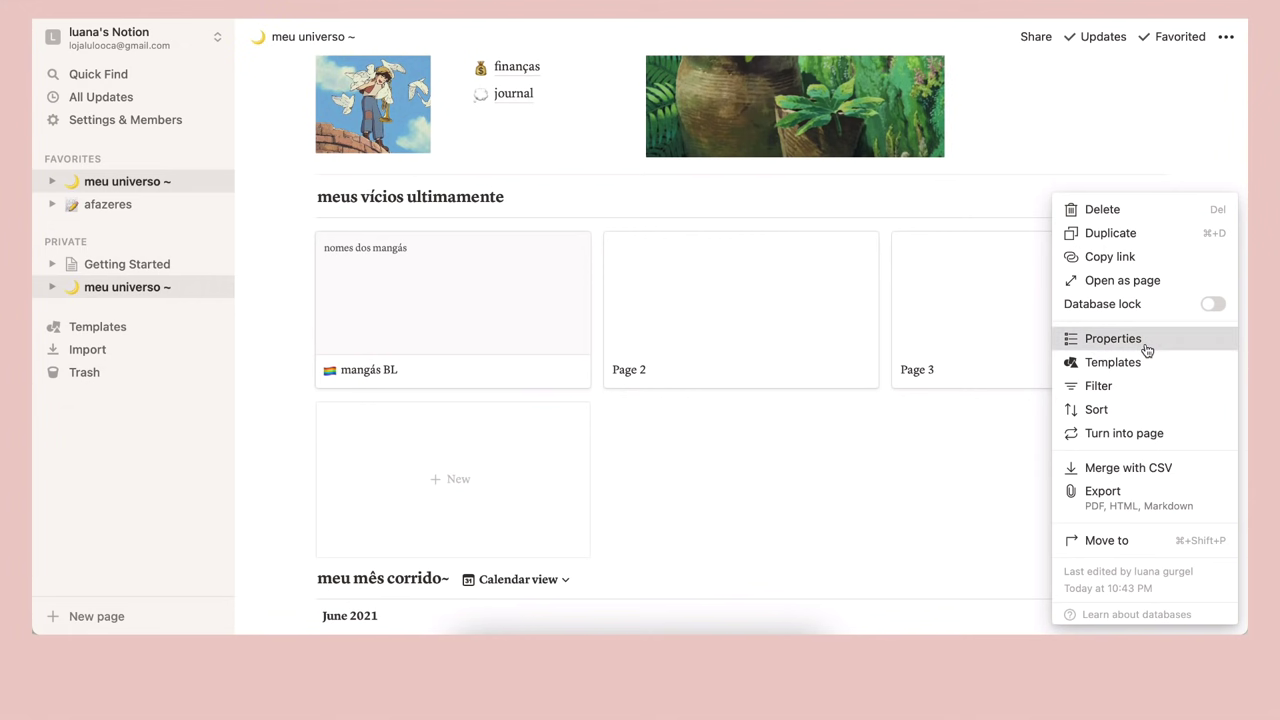
{"action": "left_click", "coordinate": [1147, 348]}
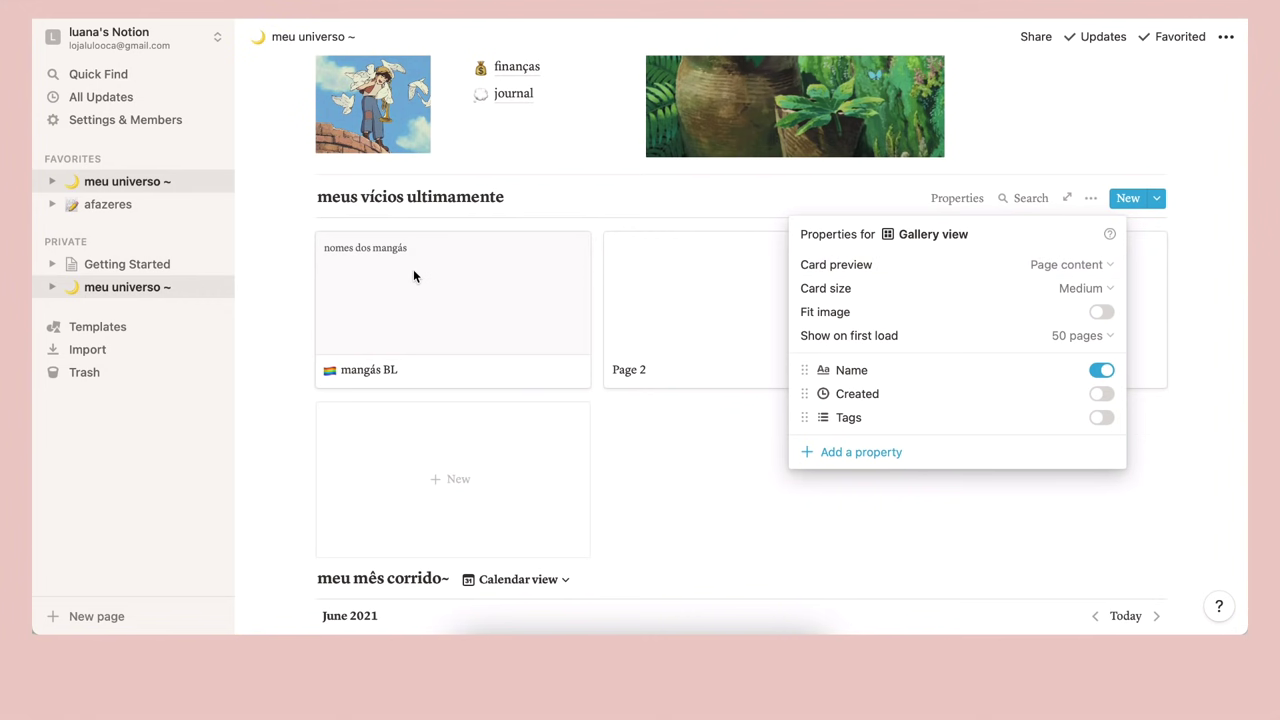
{"action": "left_click", "coordinate": [1105, 266]}
{"action": "left_click", "coordinate": [1009, 319]}
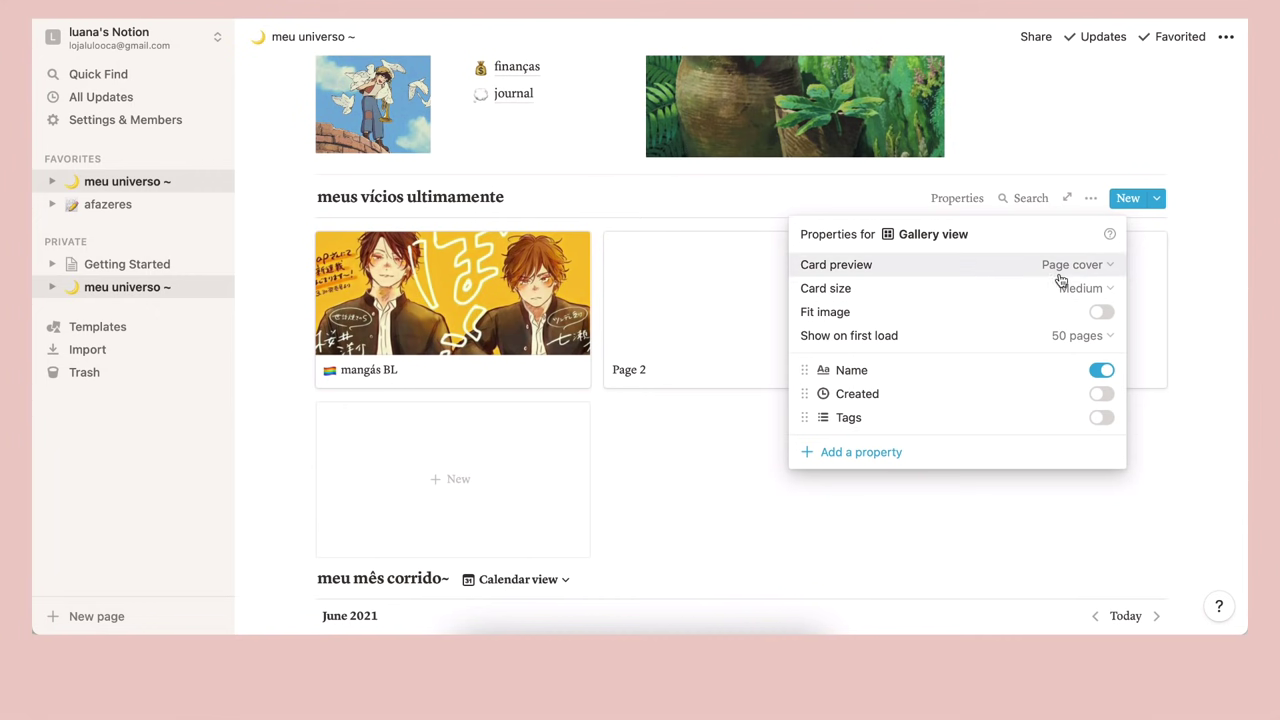
{"action": "left_click", "coordinate": [1101, 313]}
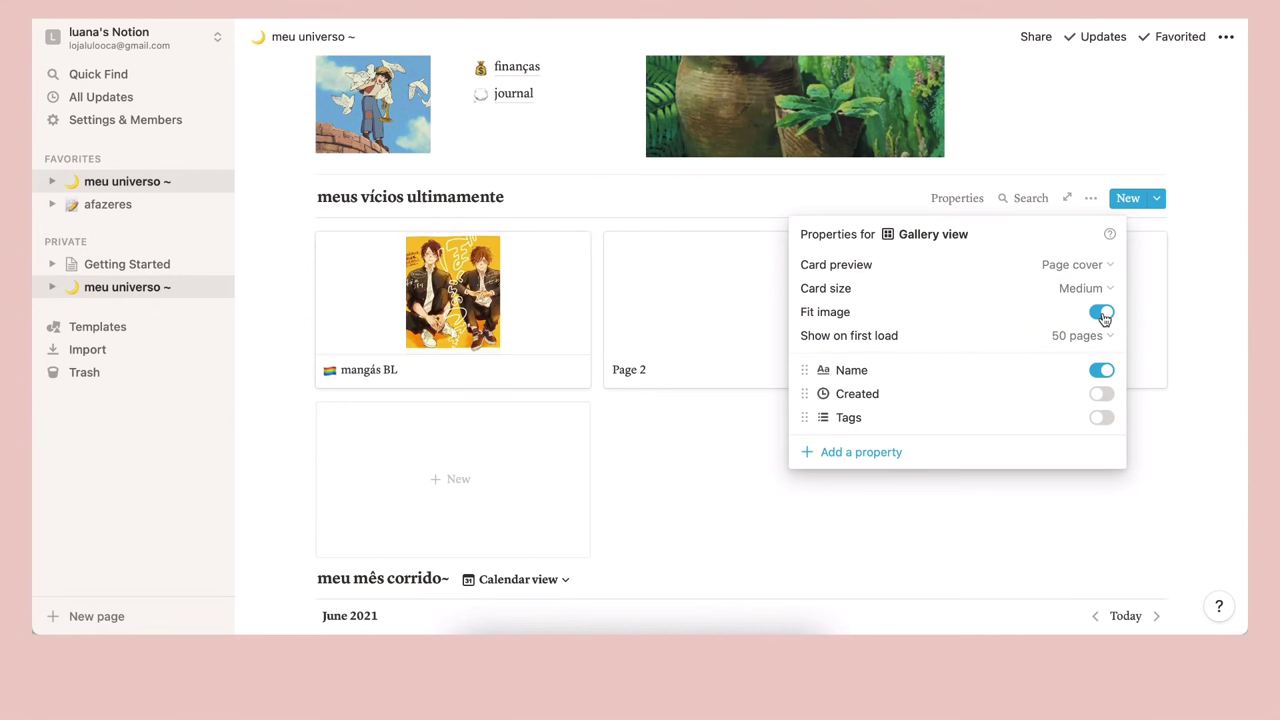
{"action": "left_click", "coordinate": [1101, 313]}
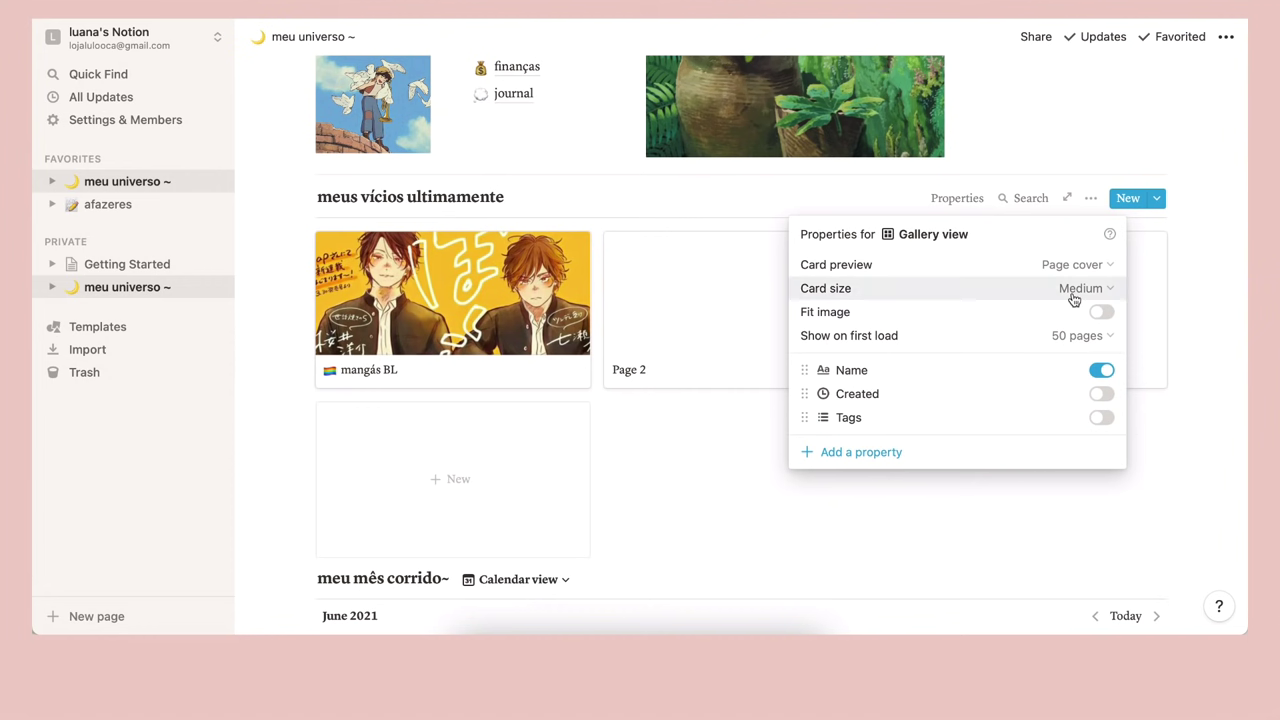
Make the gallery cards Small and show the Tags property on them
{"action": "left_click", "coordinate": [1073, 297]}
{"action": "left_click", "coordinate": [1063, 363]}
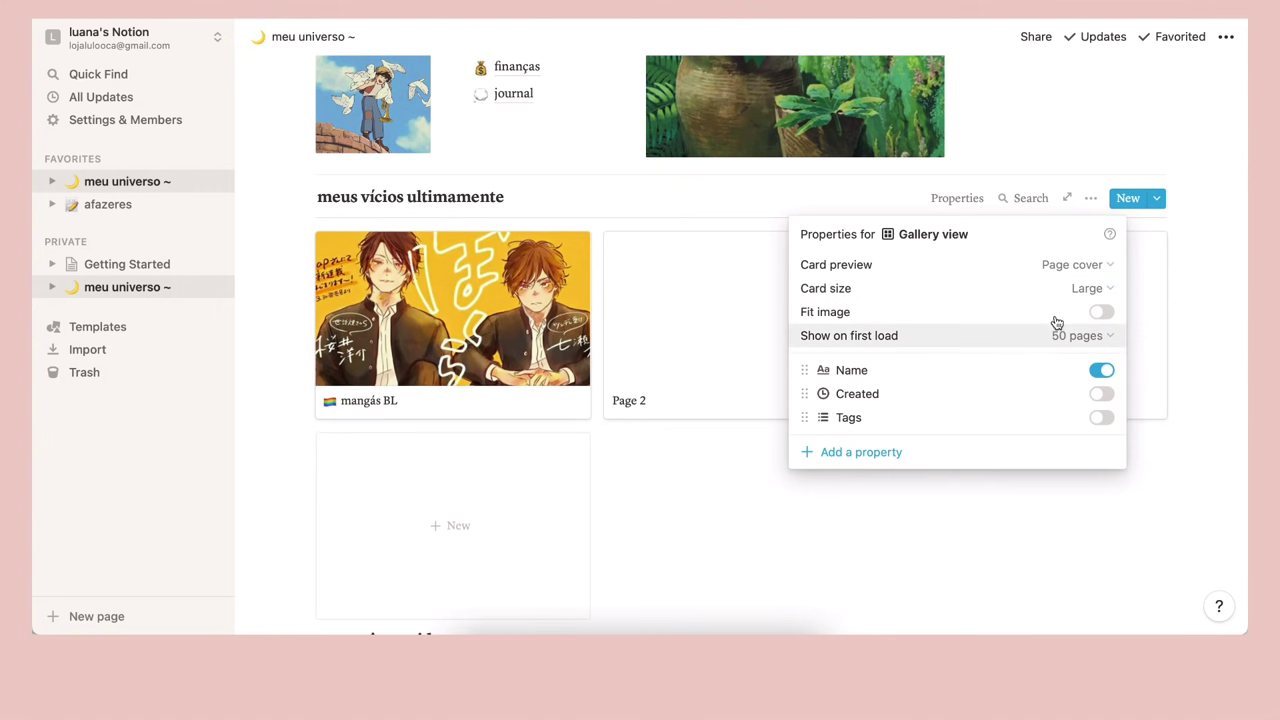
{"action": "left_click", "coordinate": [1080, 289]}
{"action": "left_click", "coordinate": [1037, 317]}
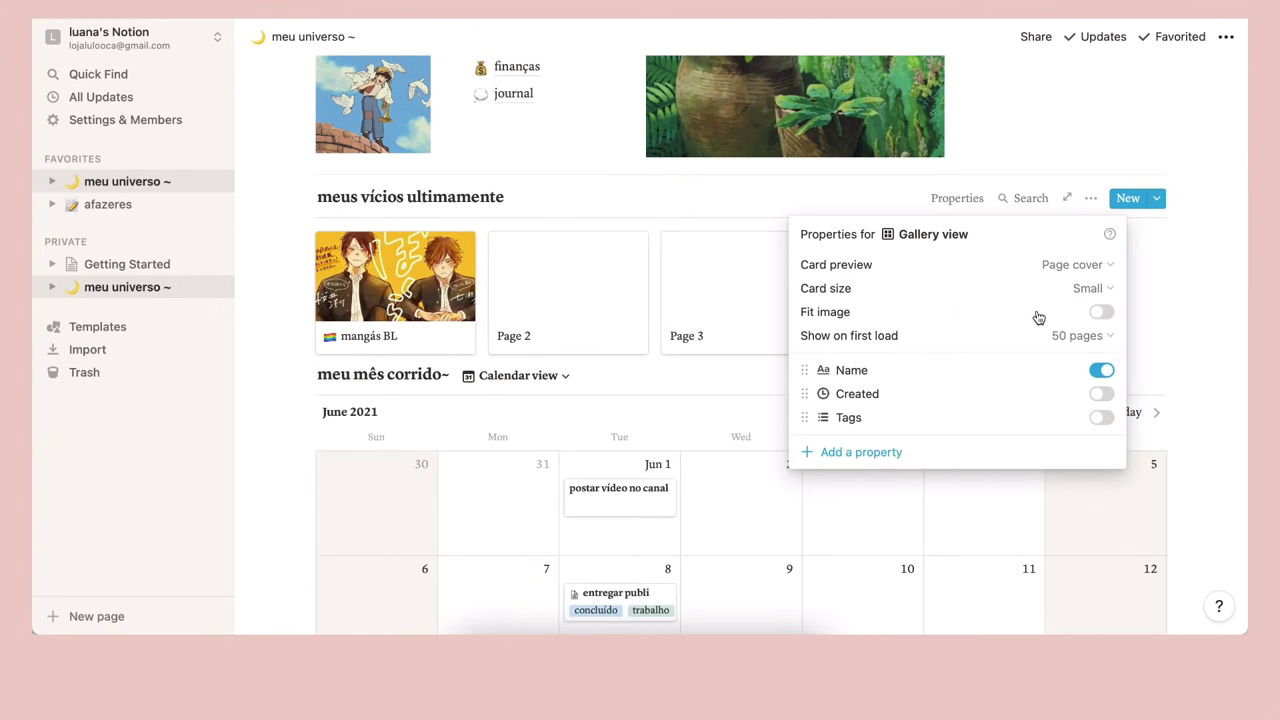
{"action": "left_click", "coordinate": [1094, 289]}
{"action": "left_click", "coordinate": [1045, 340]}
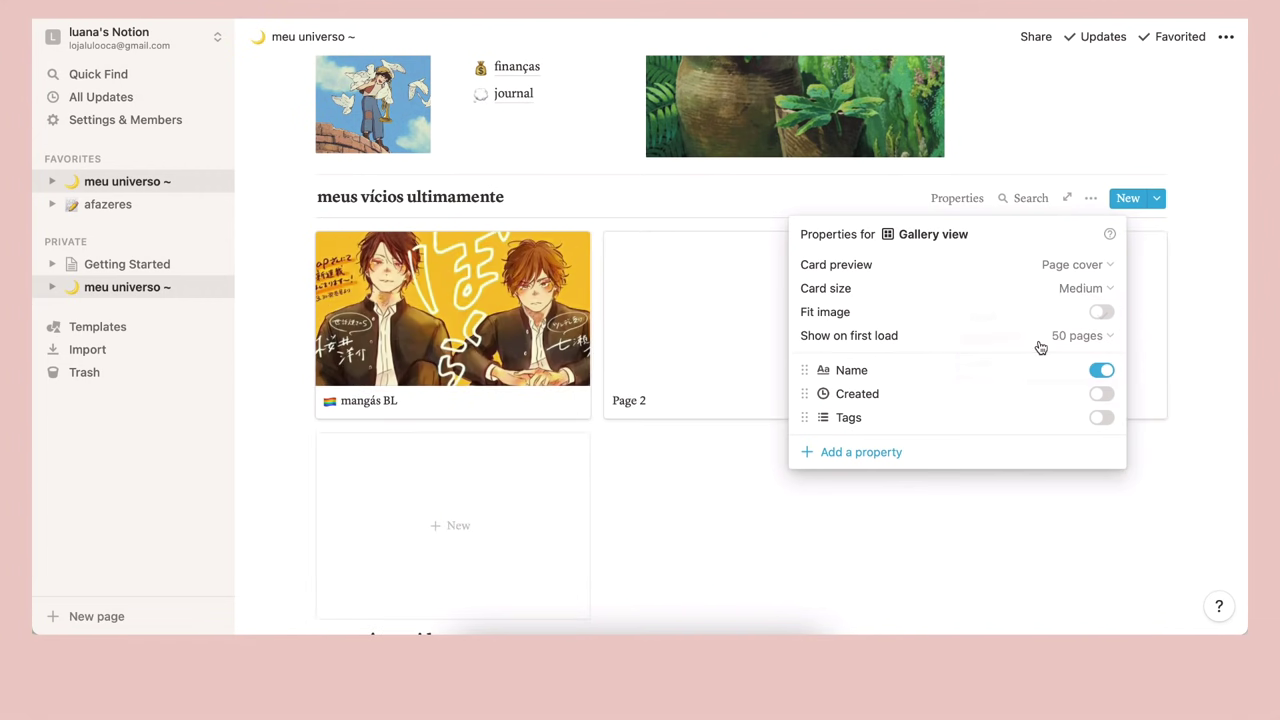
{"action": "left_click", "coordinate": [1080, 290]}
{"action": "left_click", "coordinate": [1022, 318]}
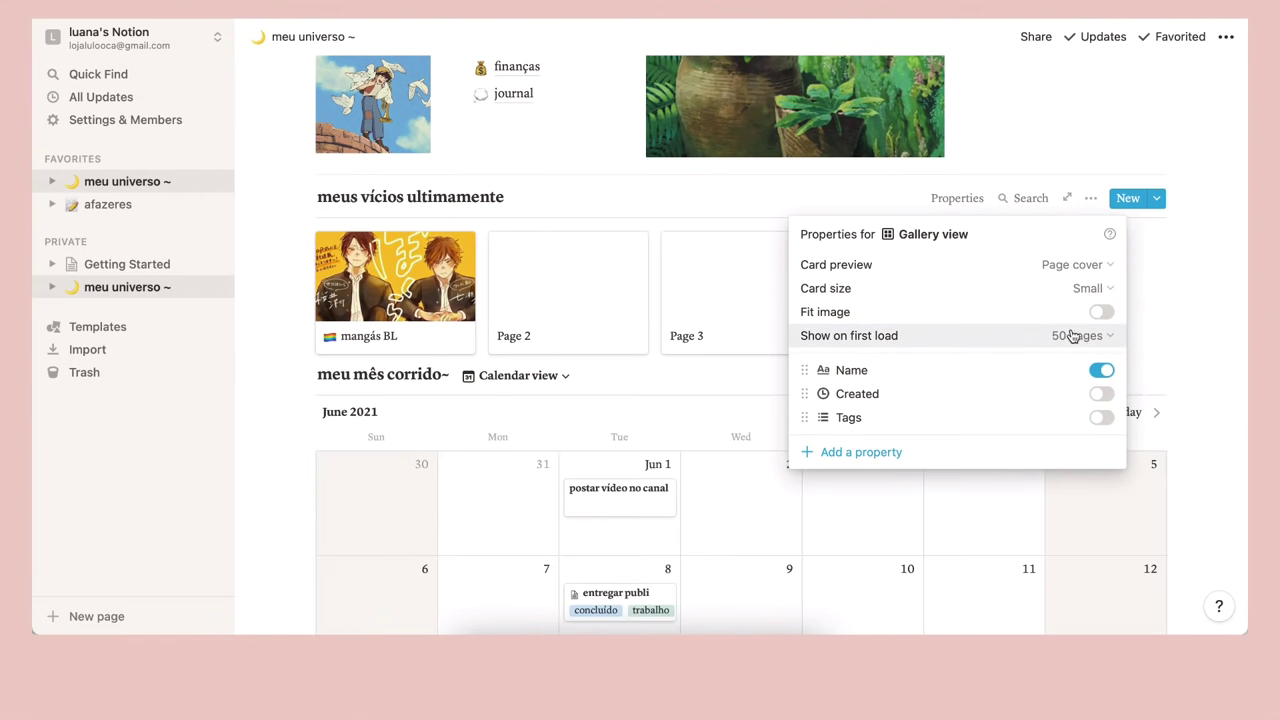
{"action": "left_click", "coordinate": [1102, 418]}
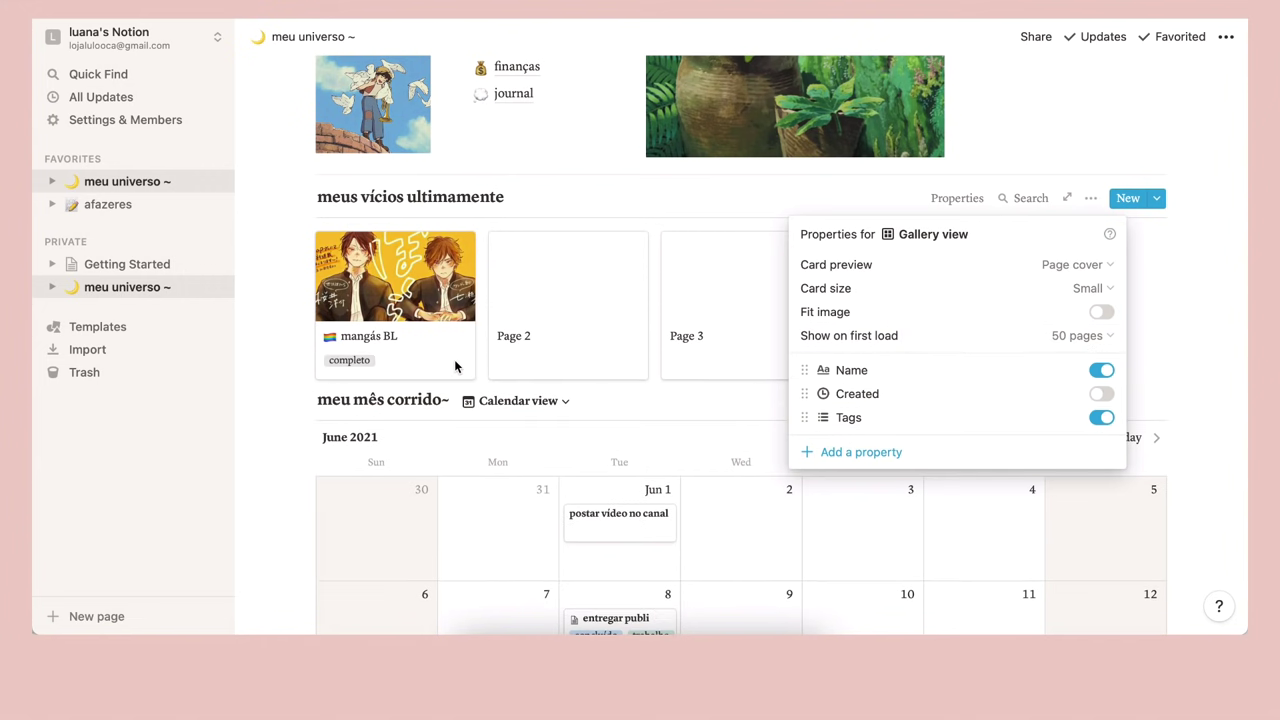
{"action": "left_click", "coordinate": [1196, 262]}
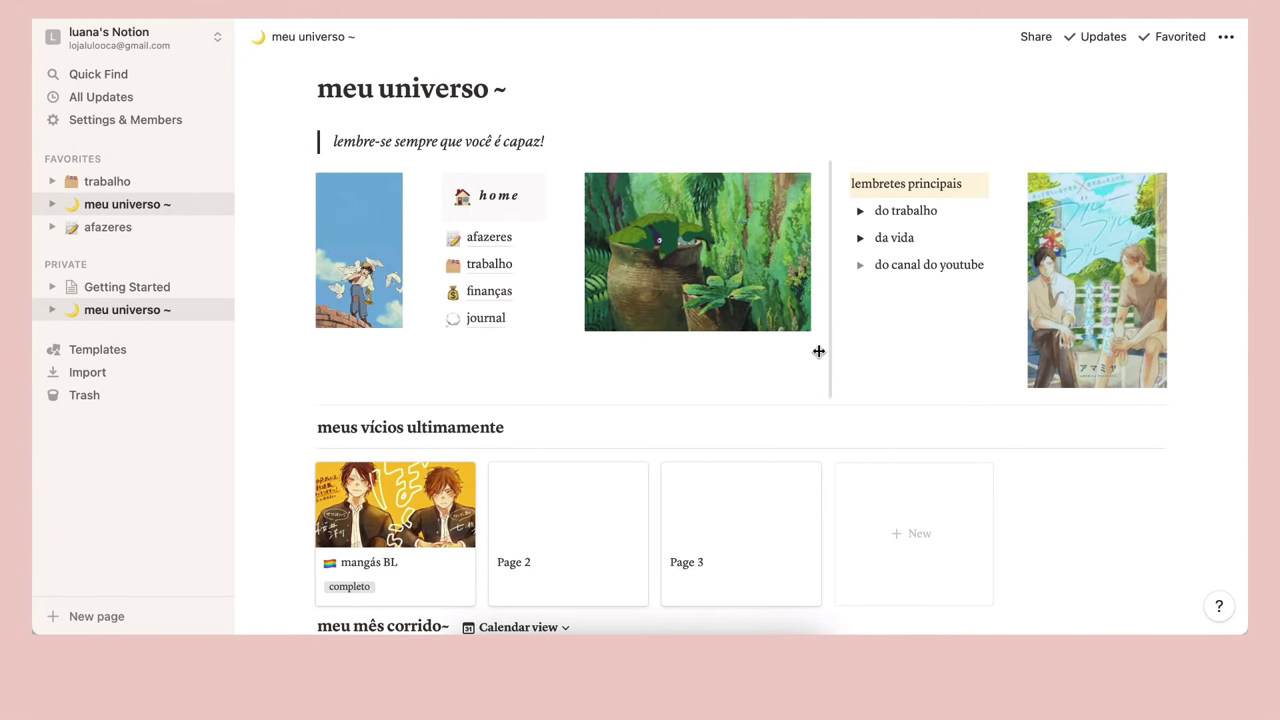
Drag the column divider right of the plant image rightward, narrowing the lembretes principais column
{"action": "left_click_drag", "start_coordinate": [829, 375], "coordinate": [882, 421]}
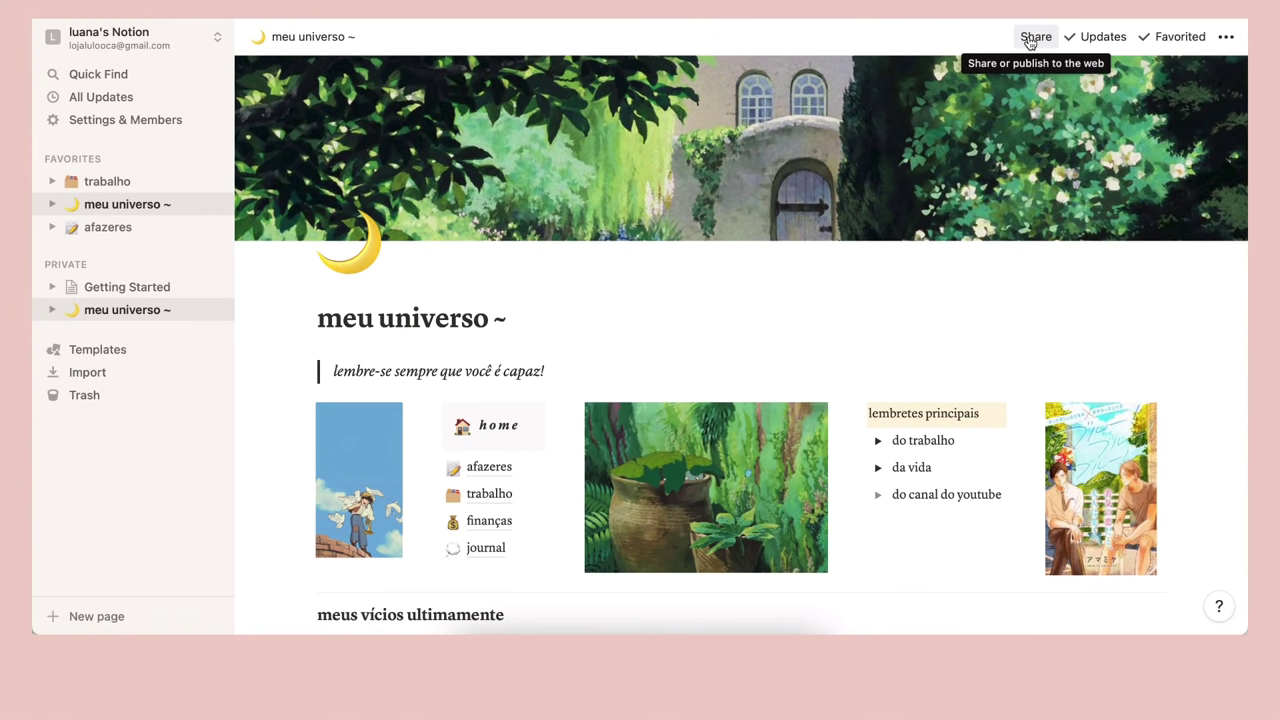
Turn Share to web on, toggle Allow editing and Allow duplicate, then turn web sharing off
{"action": "left_click", "coordinate": [1029, 42]}
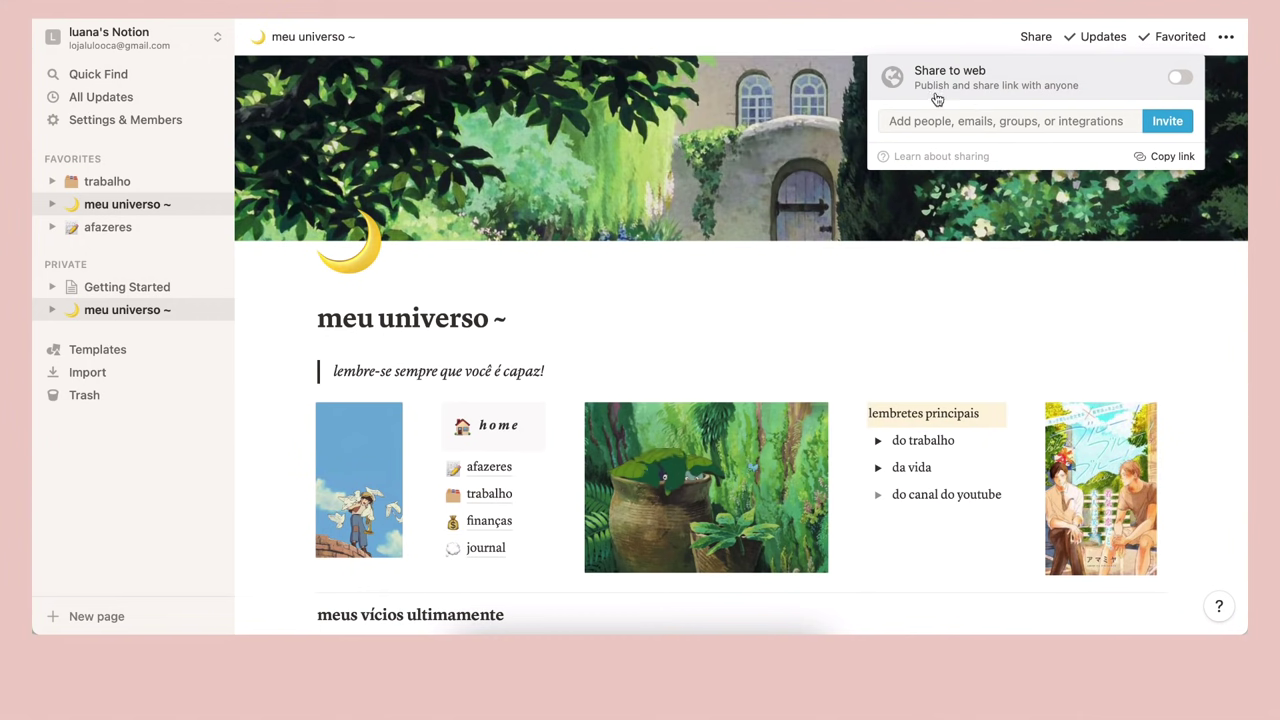
{"action": "mouse_move", "coordinate": [1005, 95]}
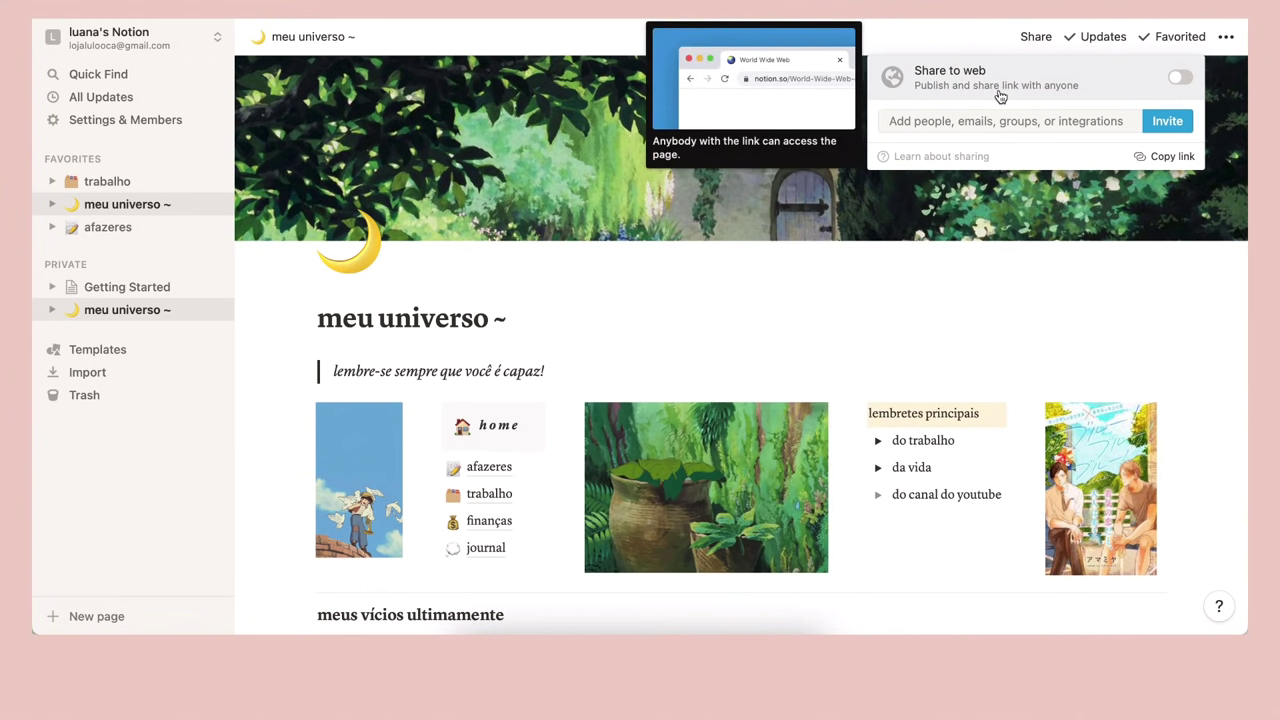
{"action": "left_click", "coordinate": [1178, 78]}
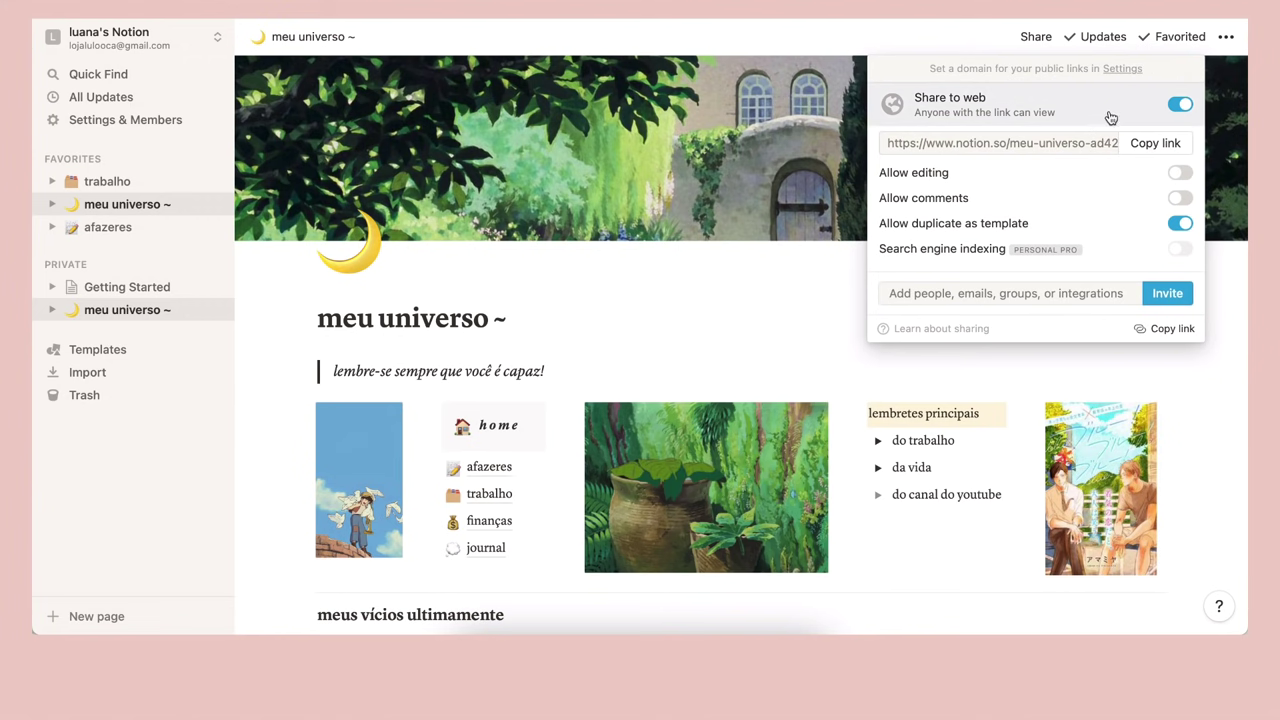
{"action": "mouse_move", "coordinate": [1111, 117]}
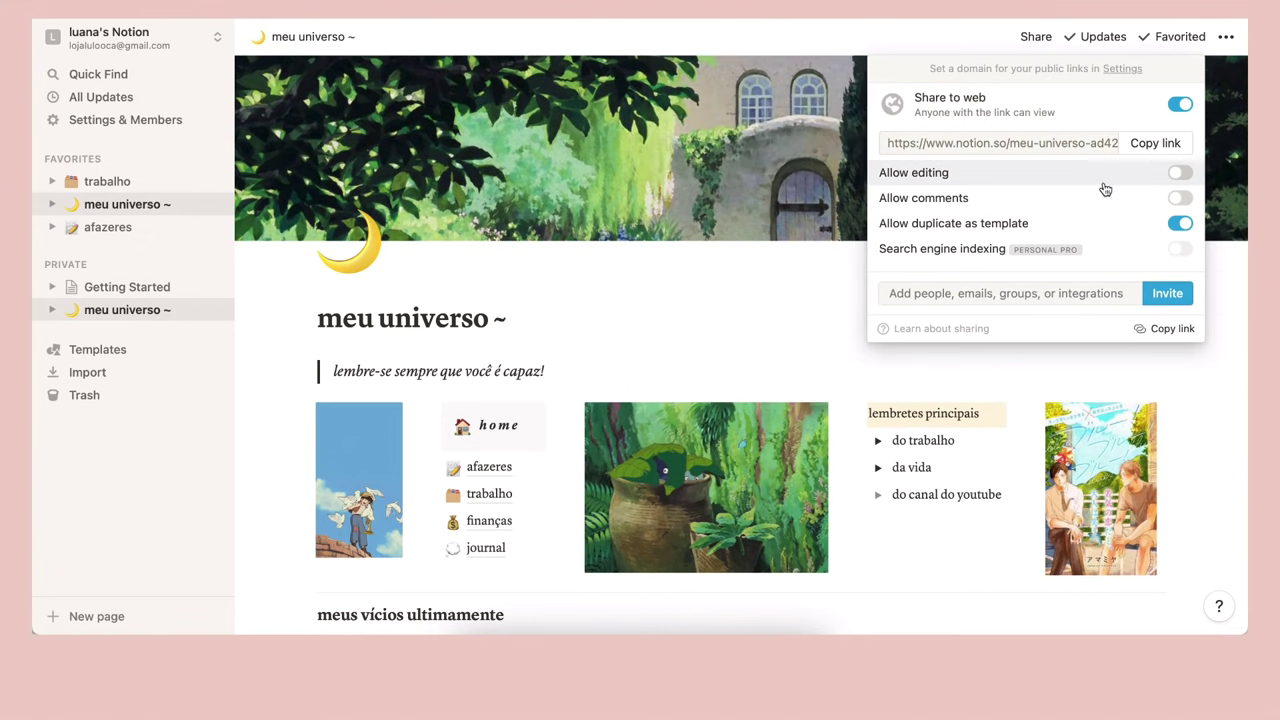
{"action": "left_click", "coordinate": [1180, 174]}
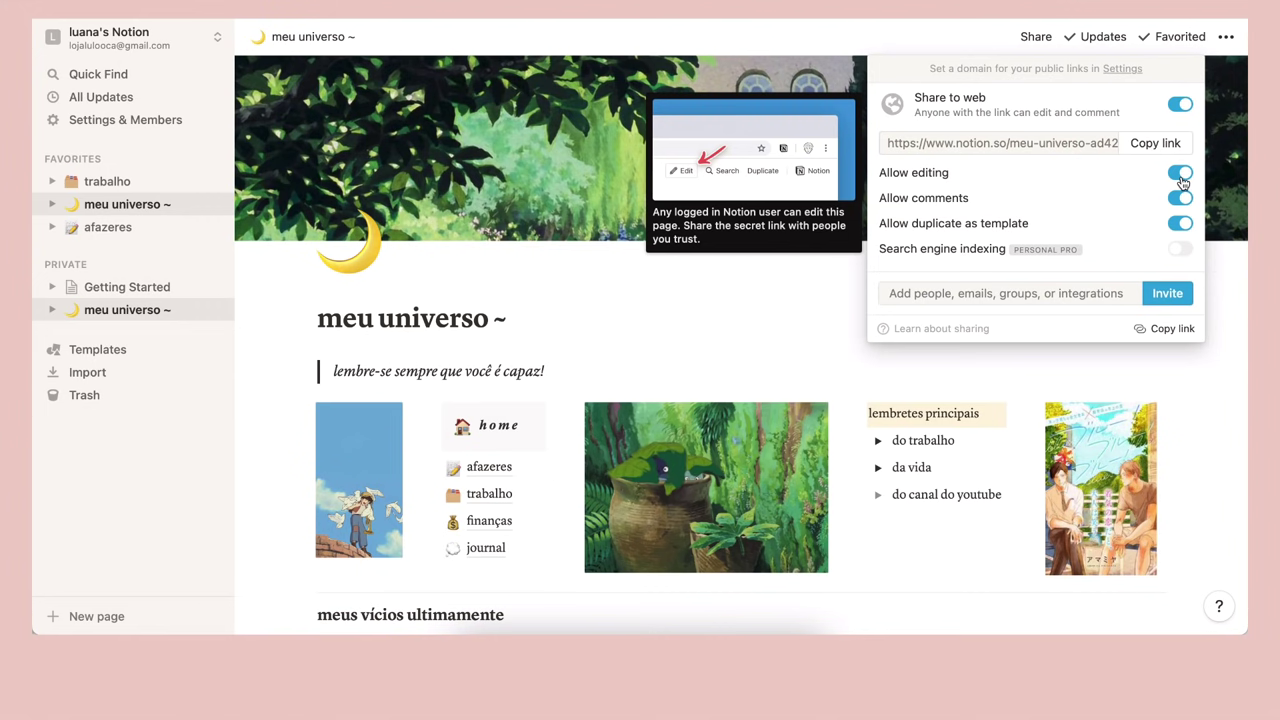
{"action": "mouse_move", "coordinate": [1182, 222]}
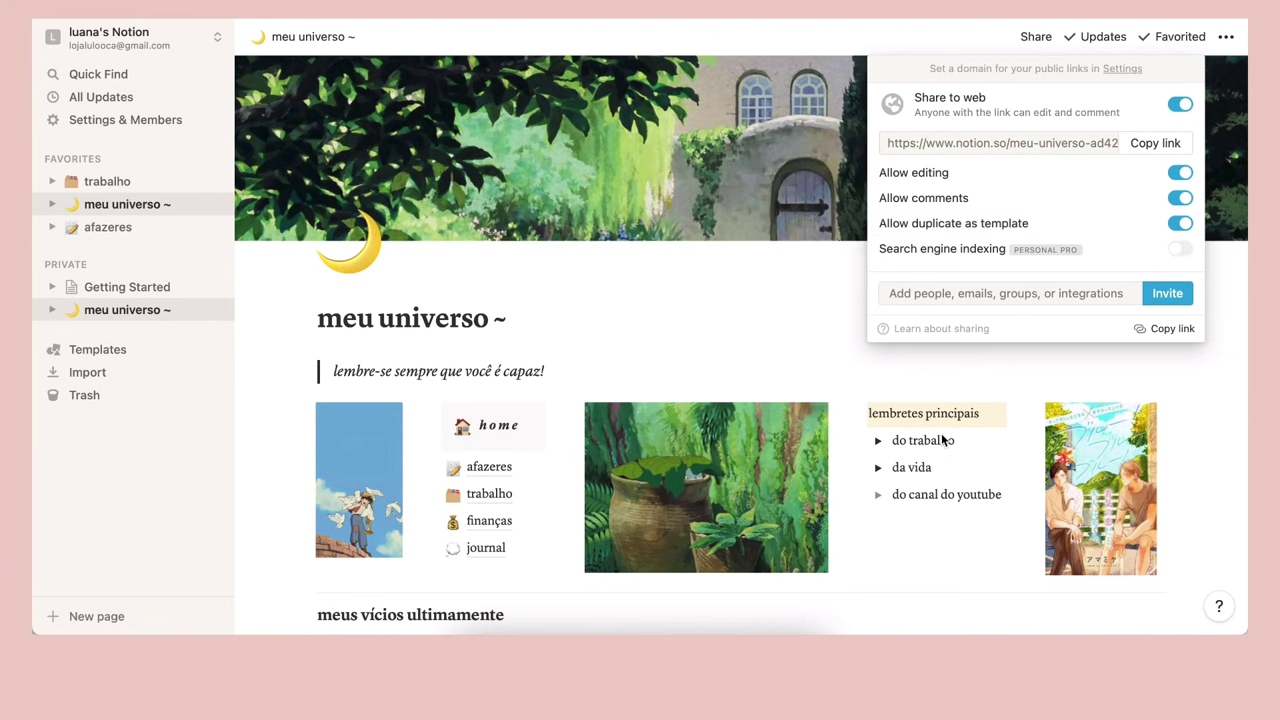
{"action": "left_click", "coordinate": [1181, 198]}
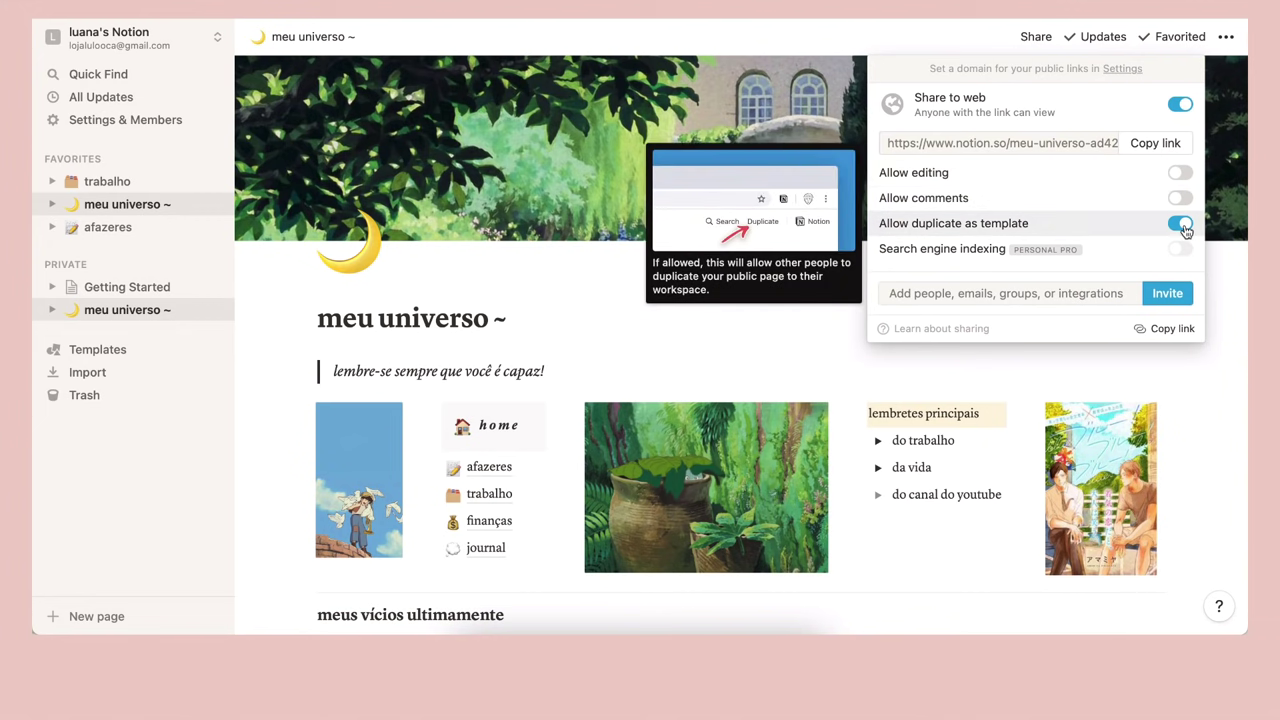
{"action": "left_click", "coordinate": [1181, 223]}
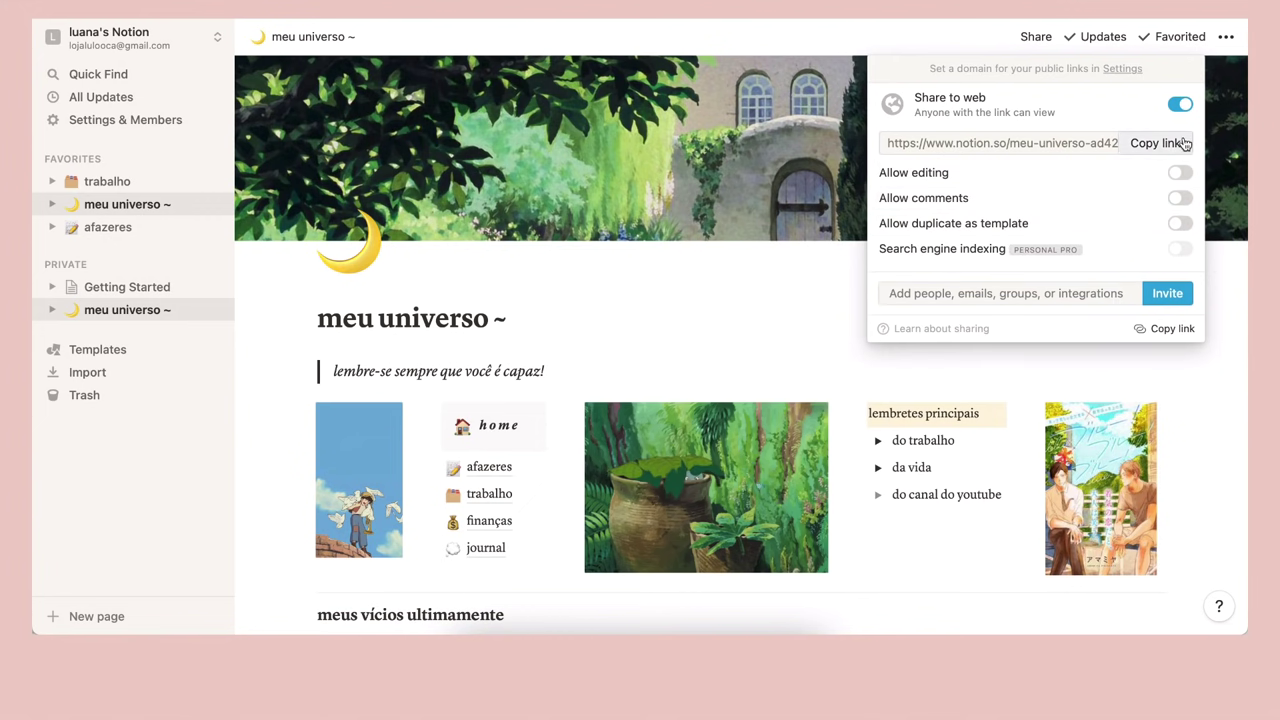
{"action": "left_click", "coordinate": [1180, 104]}
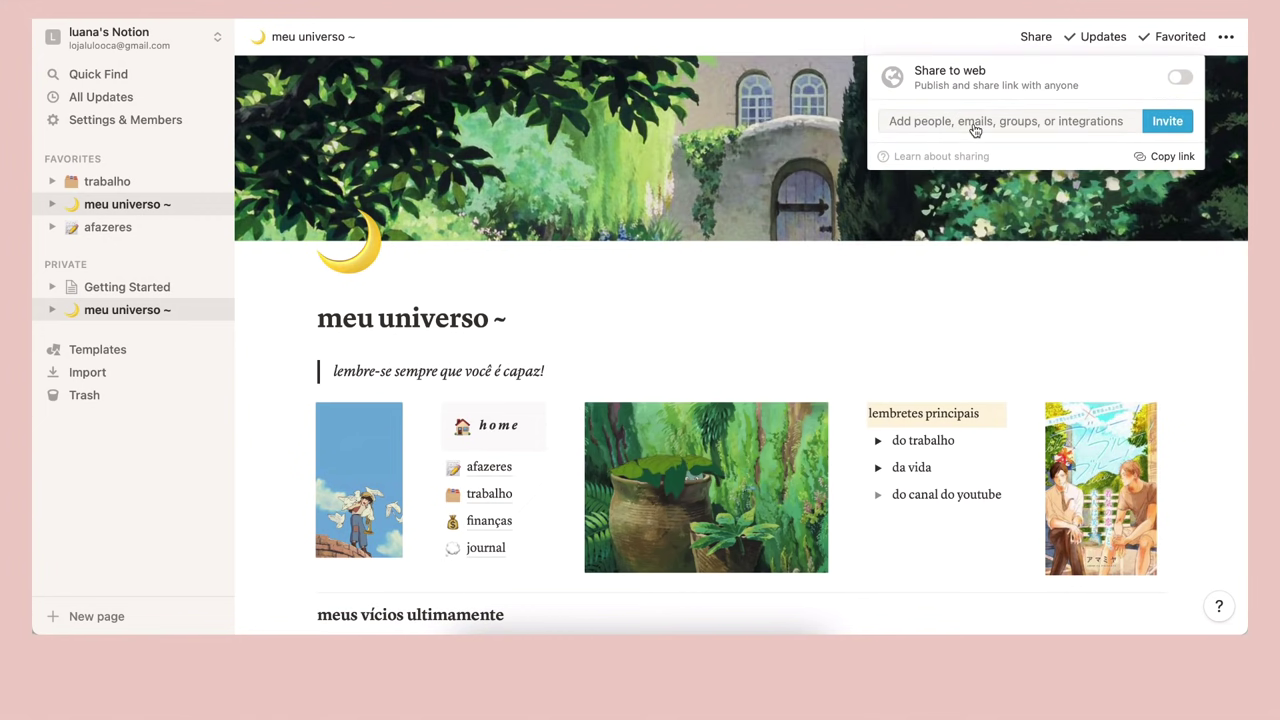
Invite a guest by their e-mail address and try upgrading their access from Can edit to Full access
{"action": "left_click", "coordinate": [1099, 128]}
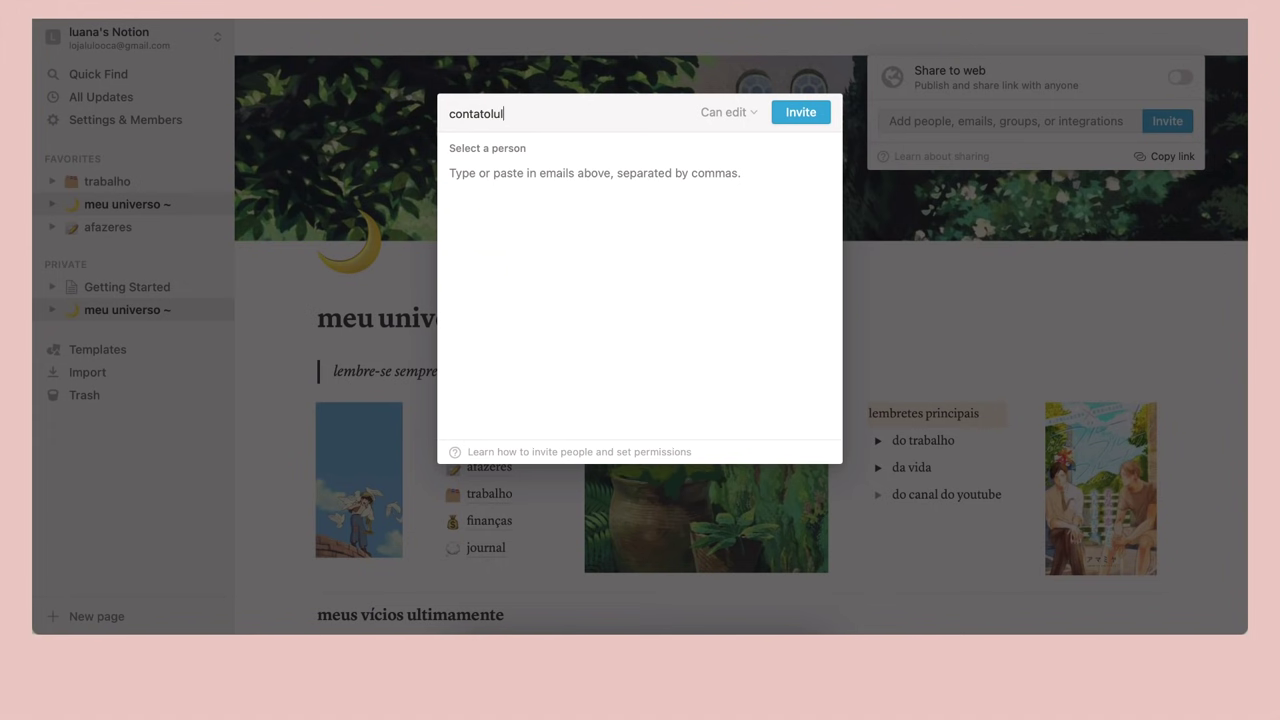
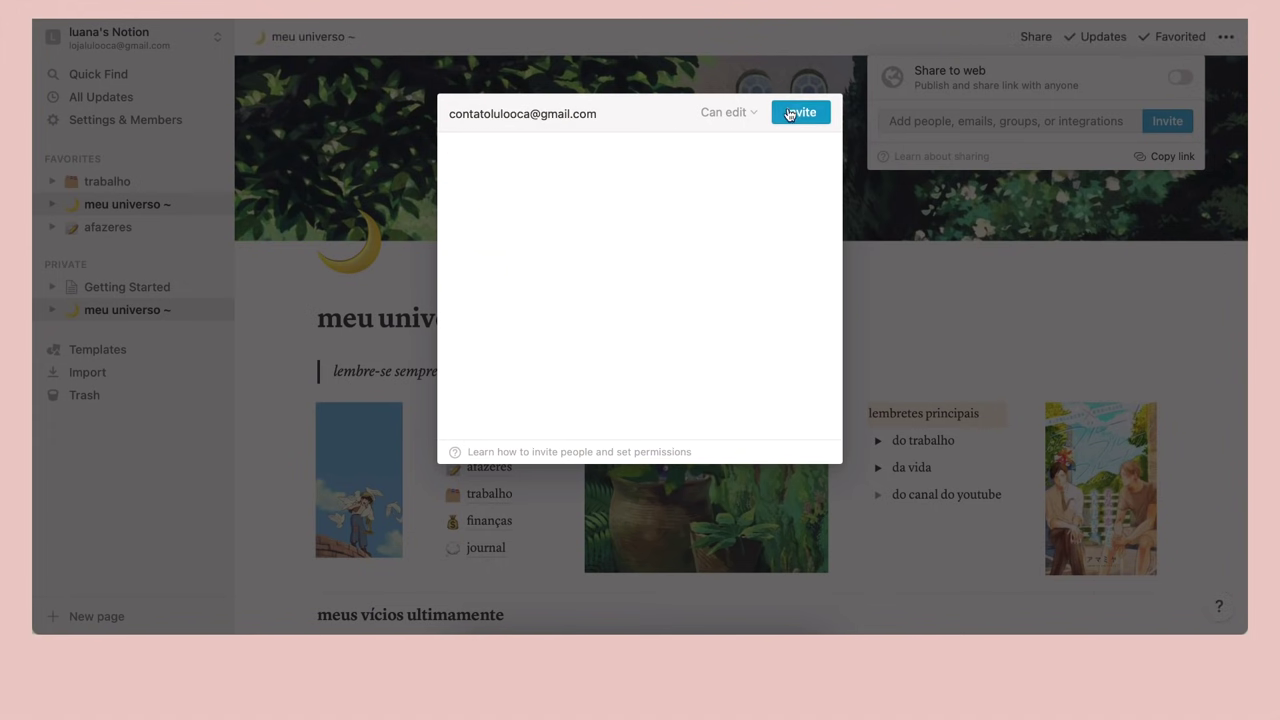
{"action": "left_click", "coordinate": [798, 115]}
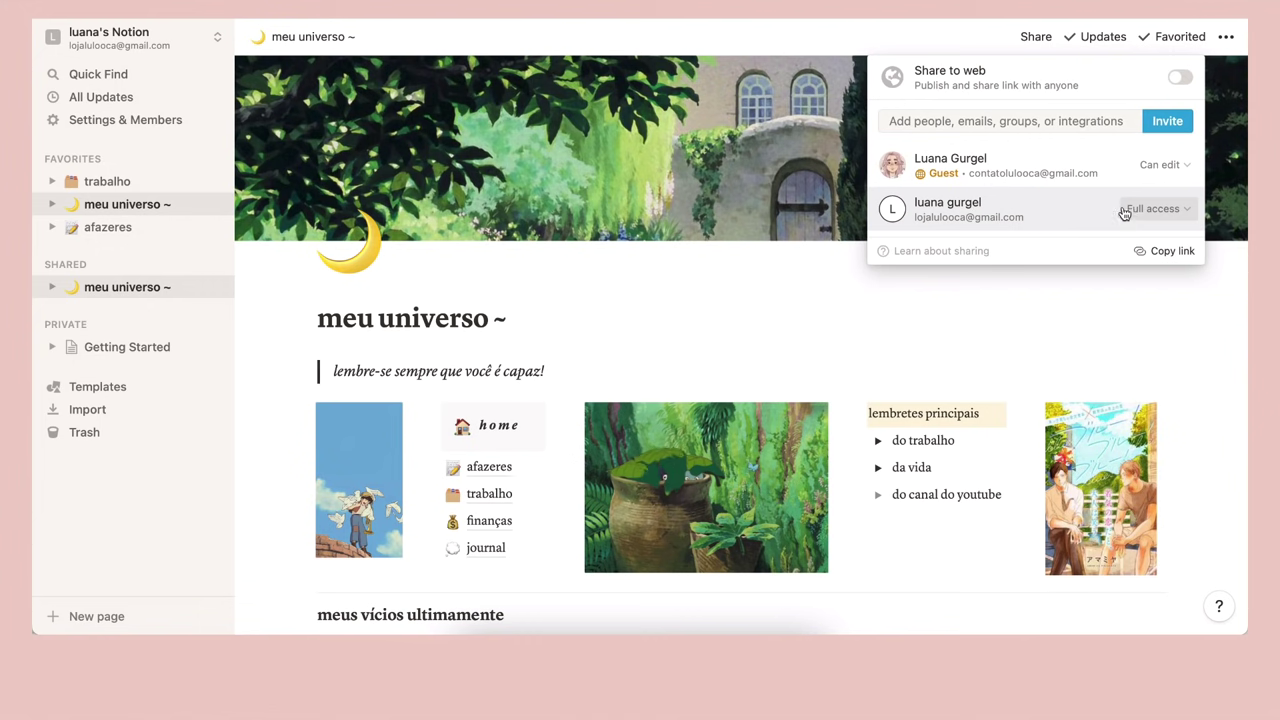
{"action": "left_click", "coordinate": [1176, 168]}
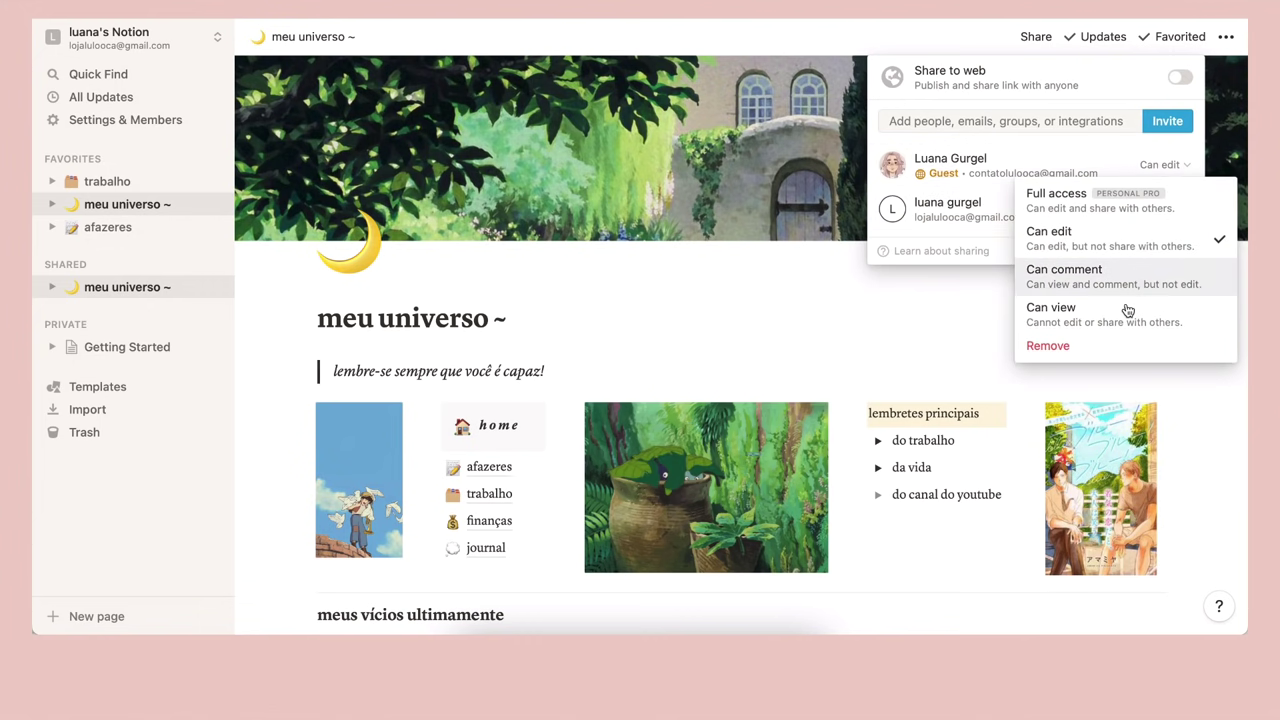
{"action": "mouse_move", "coordinate": [1070, 204]}
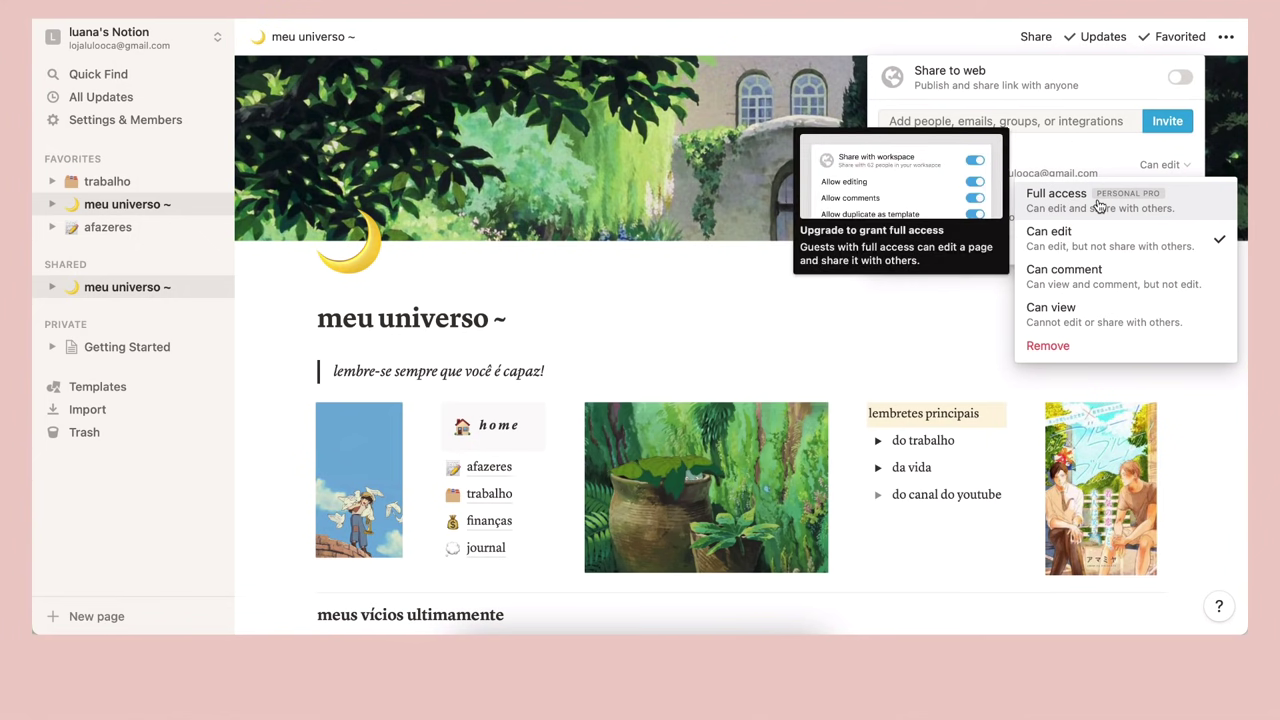
{"action": "left_click", "coordinate": [1155, 204]}
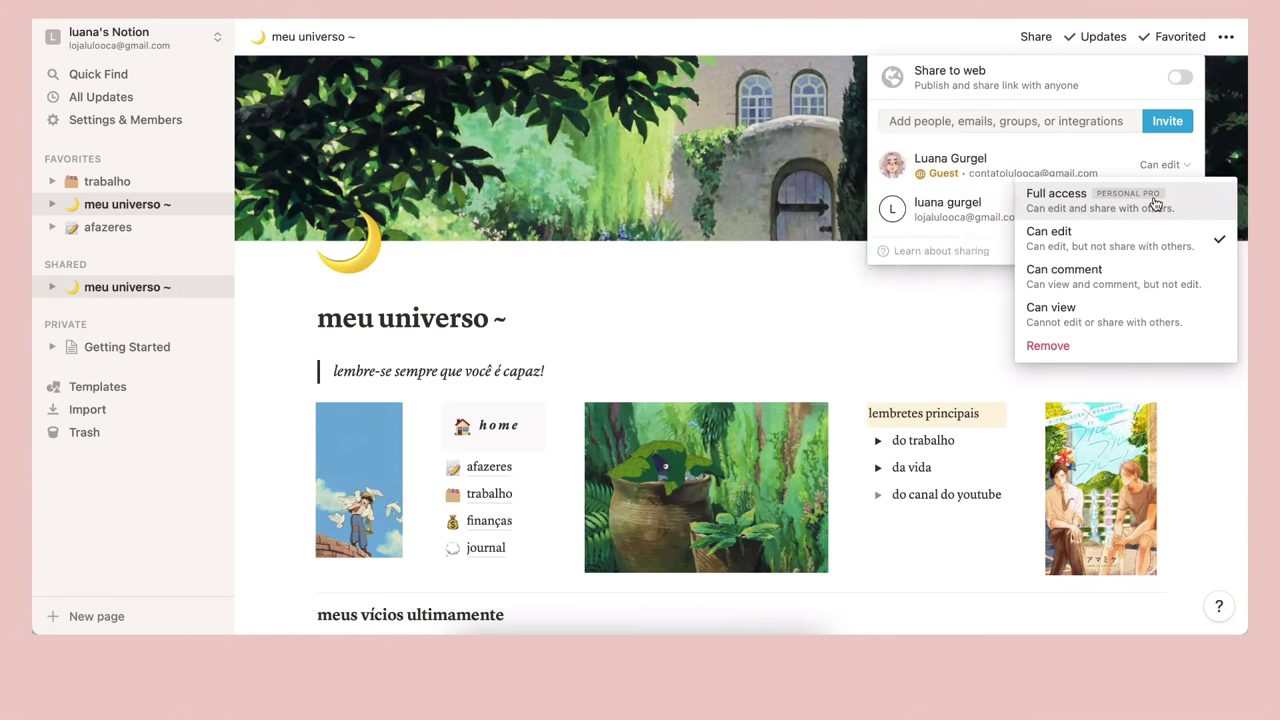
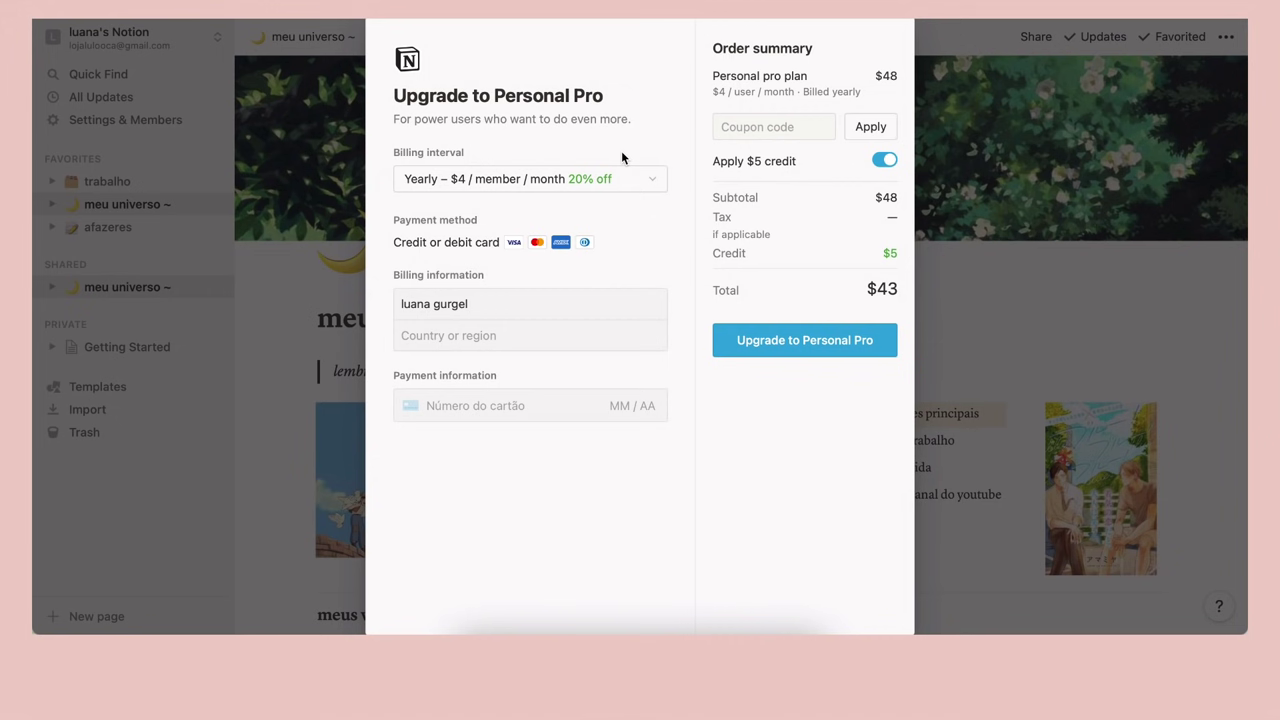
Dismiss the upgrade offer and start the Team Trial from Settings & Members
{"action": "left_click", "coordinate": [951, 274]}
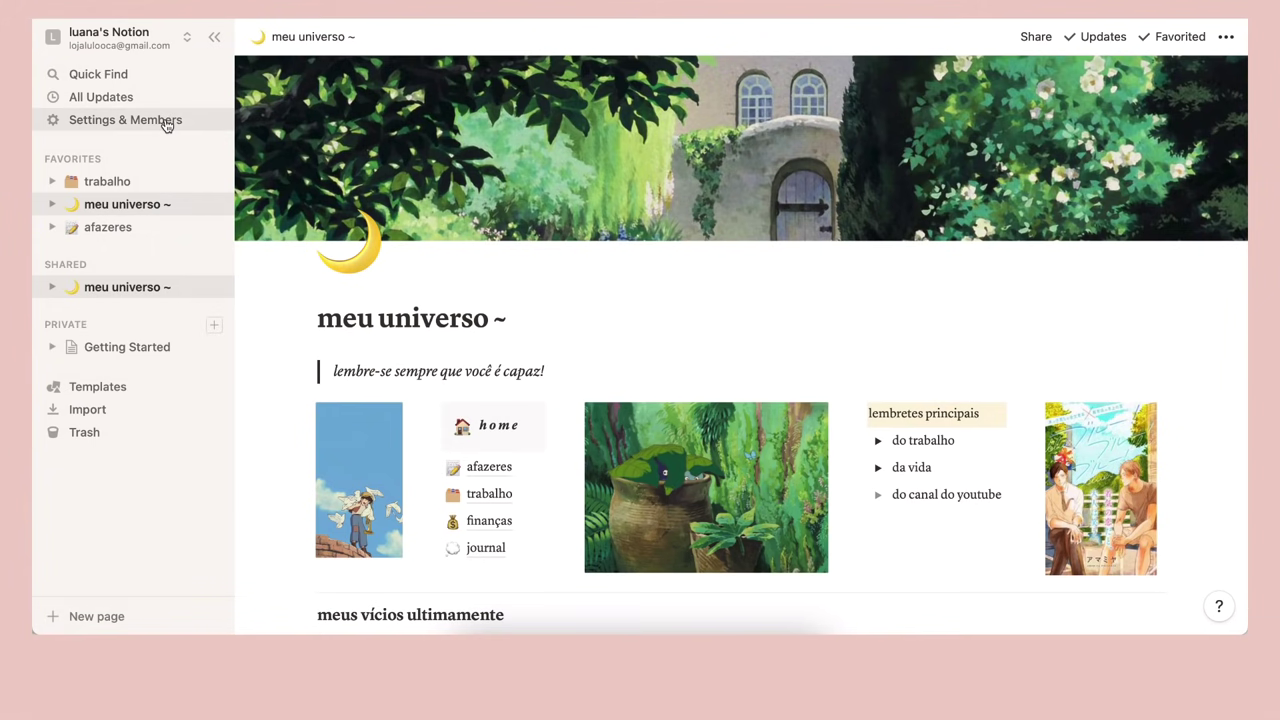
{"action": "left_click", "coordinate": [134, 124]}
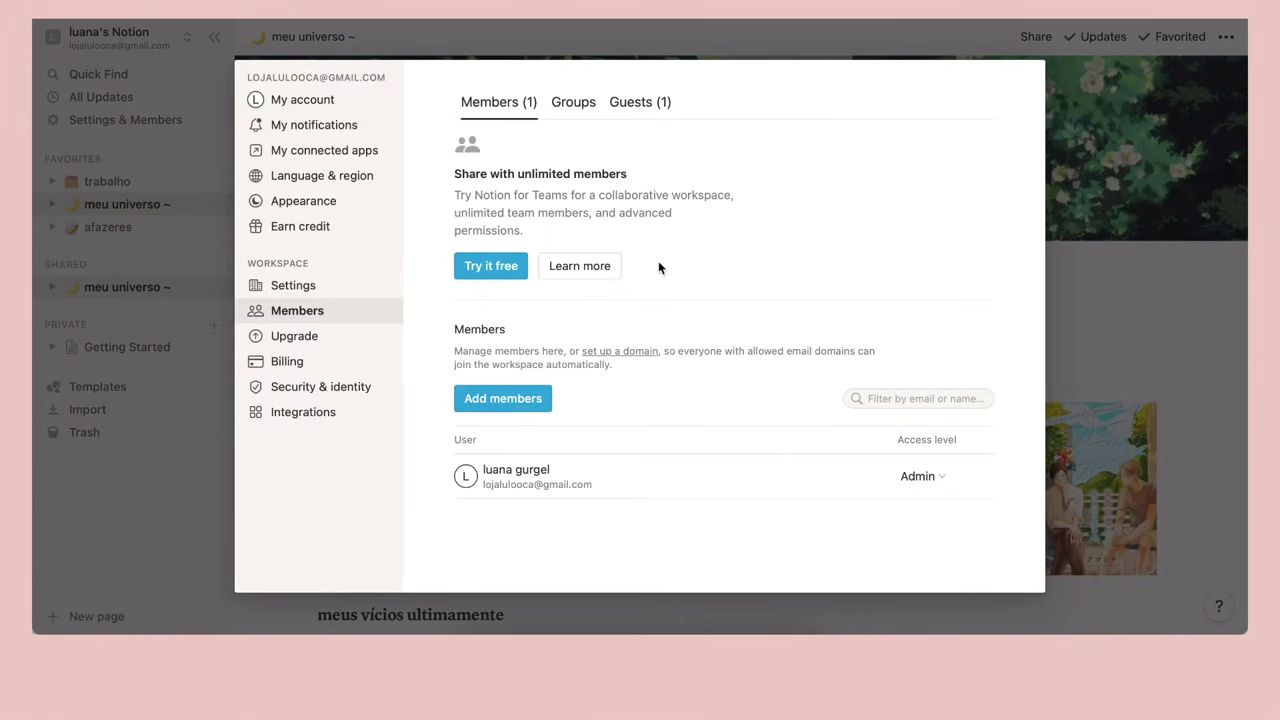
{"action": "left_click", "coordinate": [503, 398]}
{"action": "left_click", "coordinate": [729, 494]}
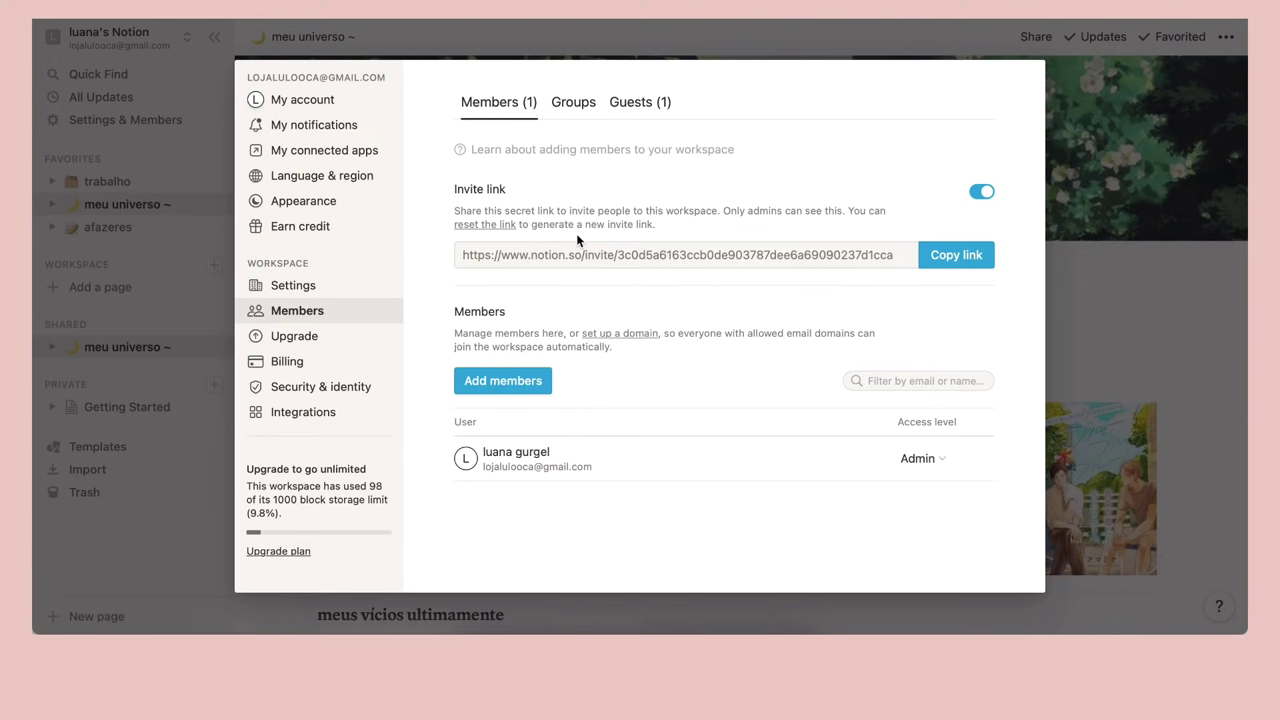
Begin a member invitation with the second account selected as the invitee
{"action": "left_click", "coordinate": [508, 382]}
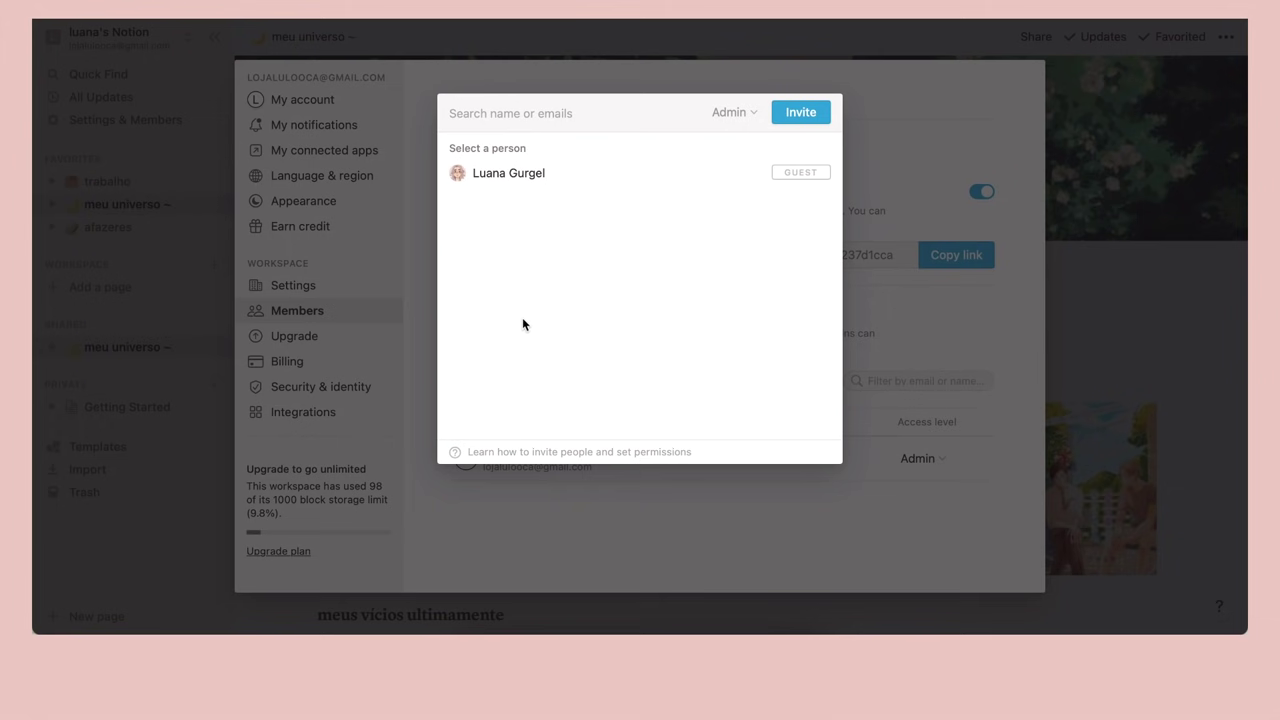
{"action": "left_click", "coordinate": [726, 520]}
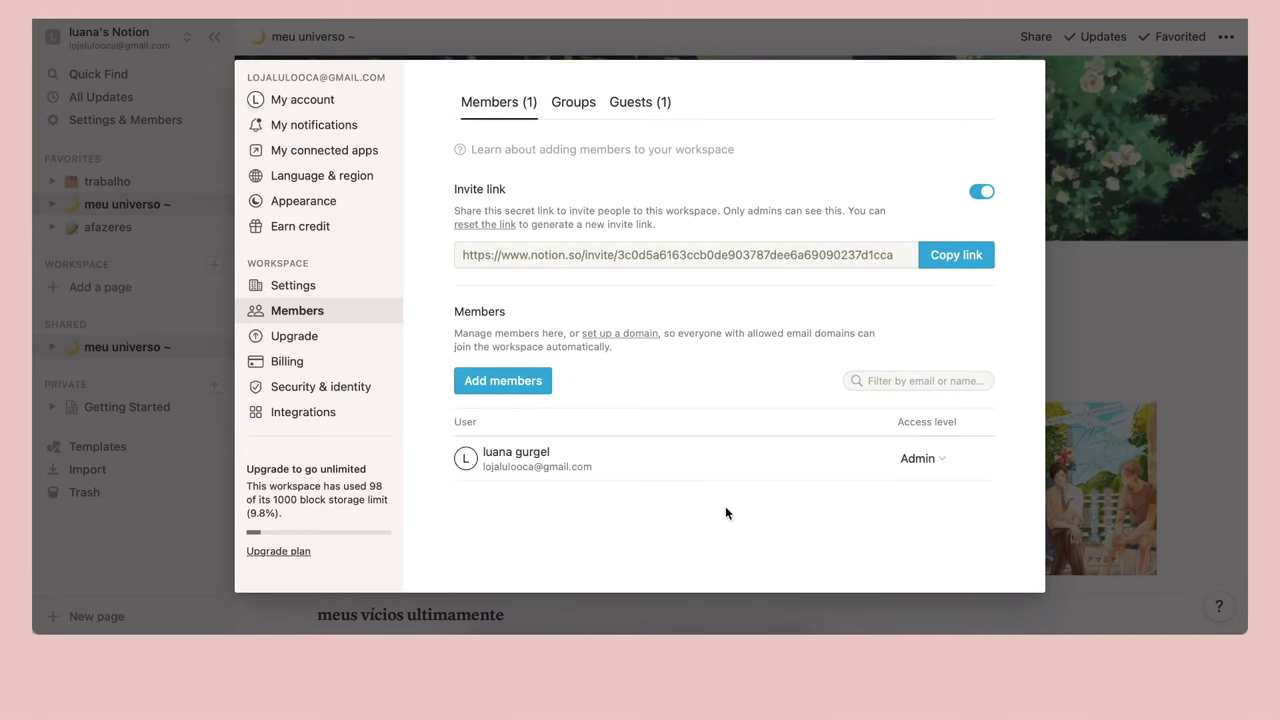
{"action": "left_click", "coordinate": [503, 380]}
{"action": "left_click", "coordinate": [566, 172]}
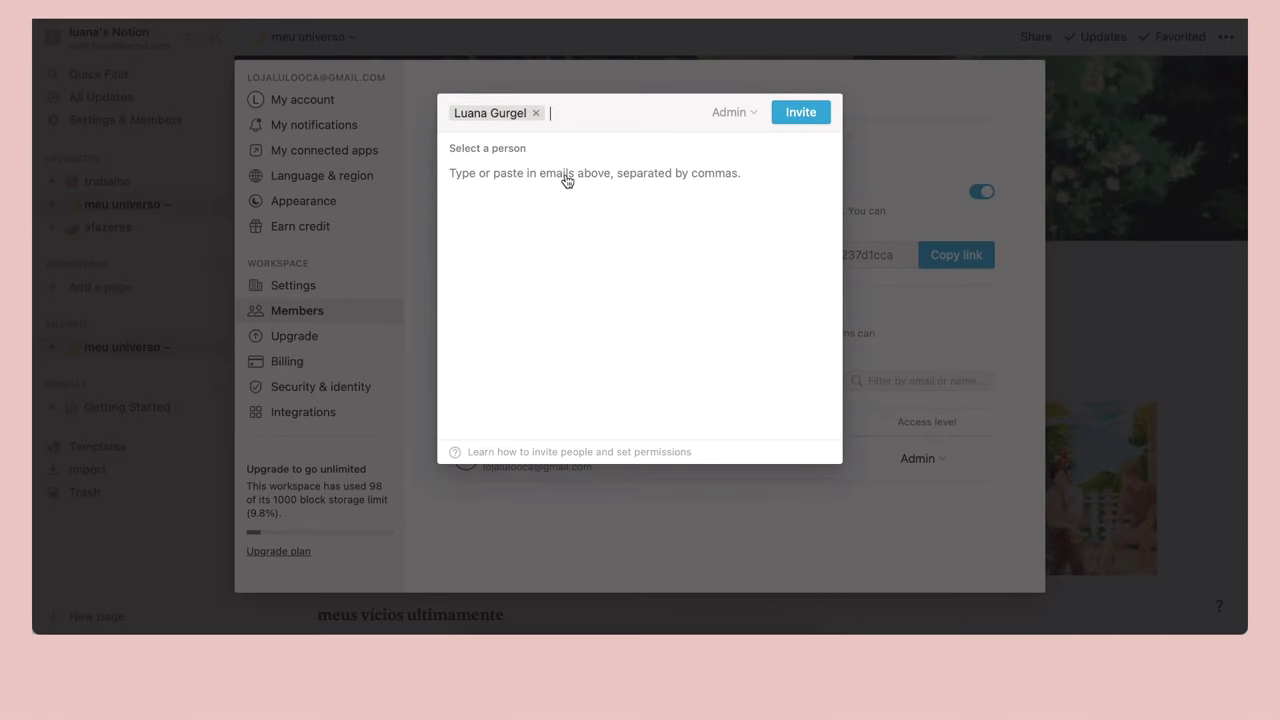
Invite the second account and review its Admin/Member access level choices
{"action": "left_click", "coordinate": [805, 118]}
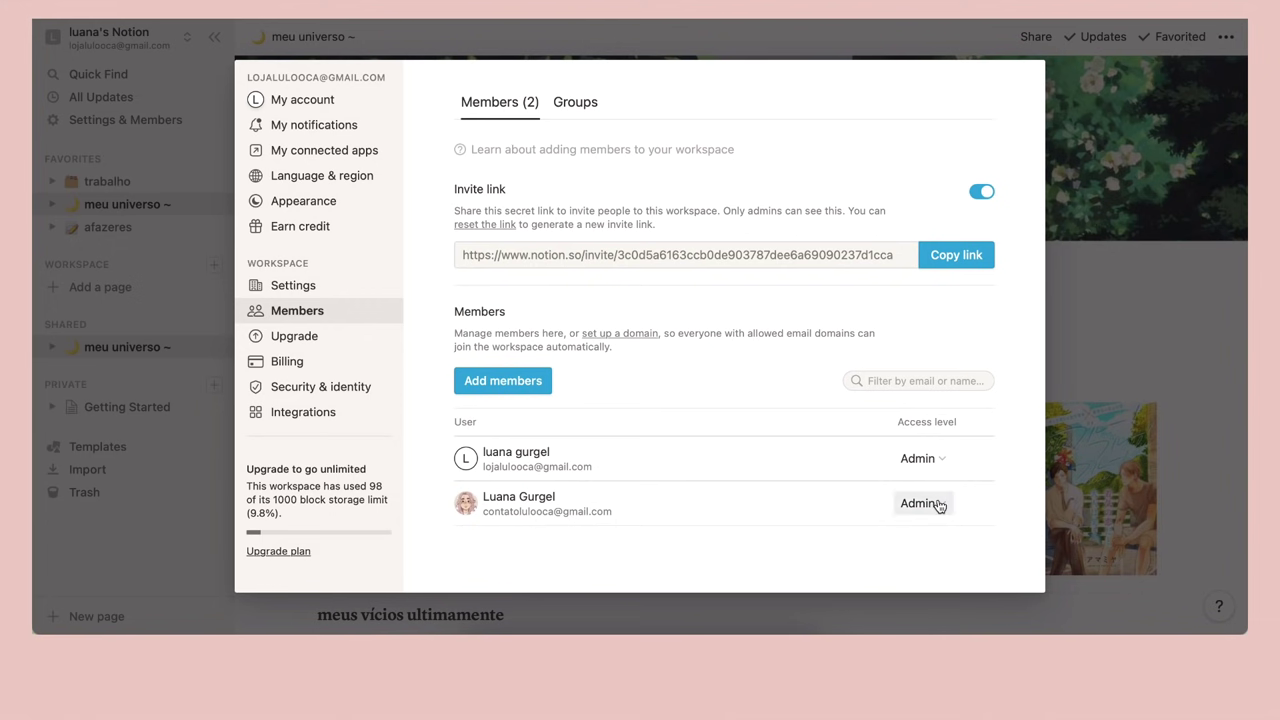
{"action": "left_click", "coordinate": [916, 507]}
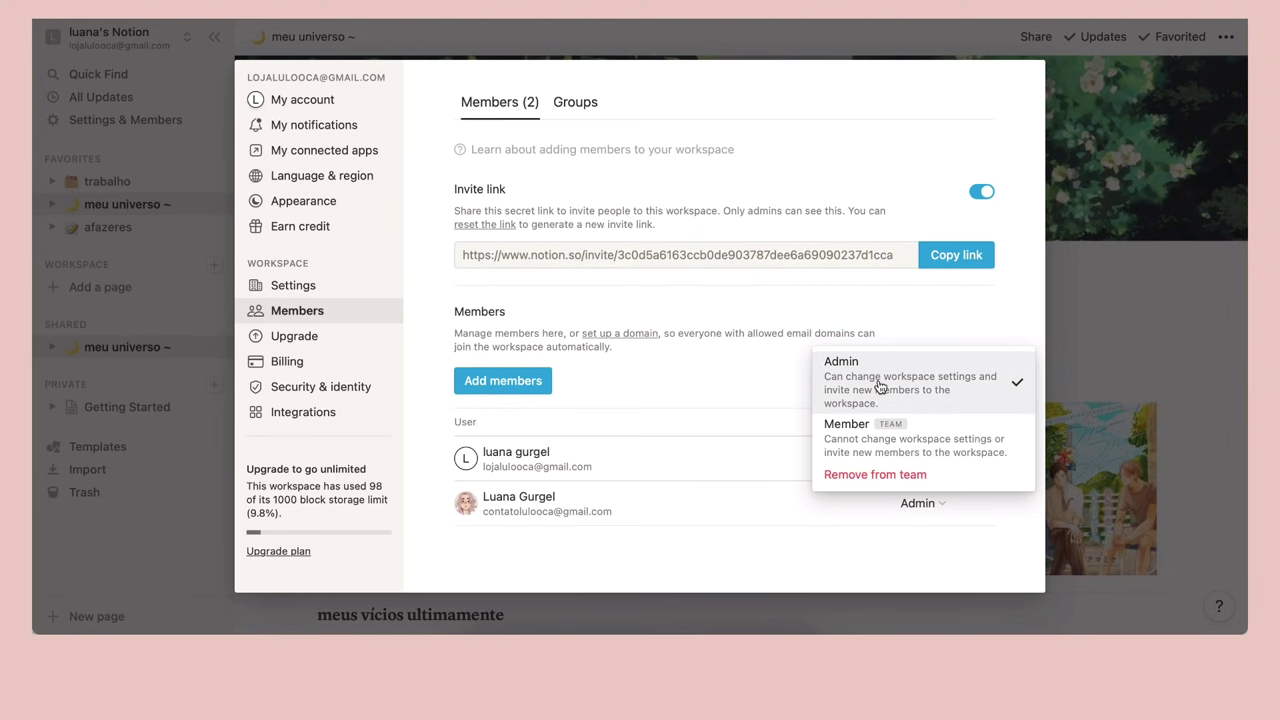
{"action": "mouse_move", "coordinate": [863, 432]}
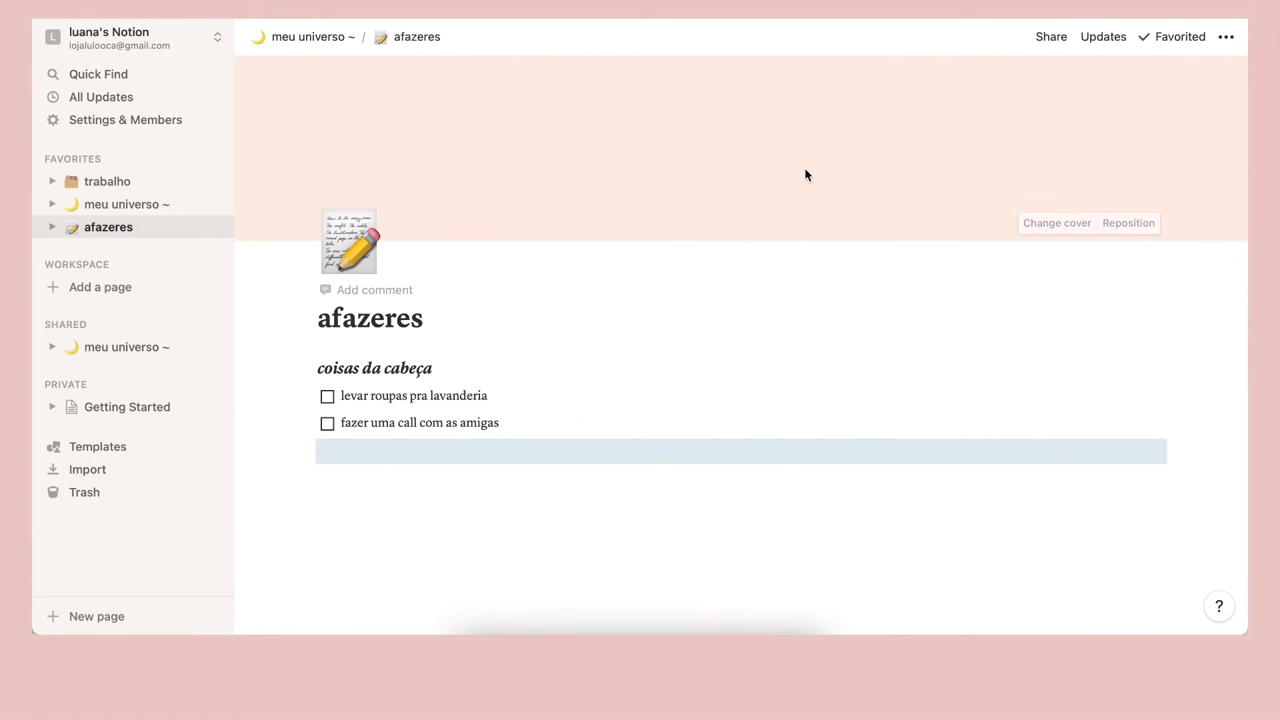
Review who can access the afazeres page, then go via trabalho back to meu universo ~
{"action": "left_click", "coordinate": [1051, 36]}
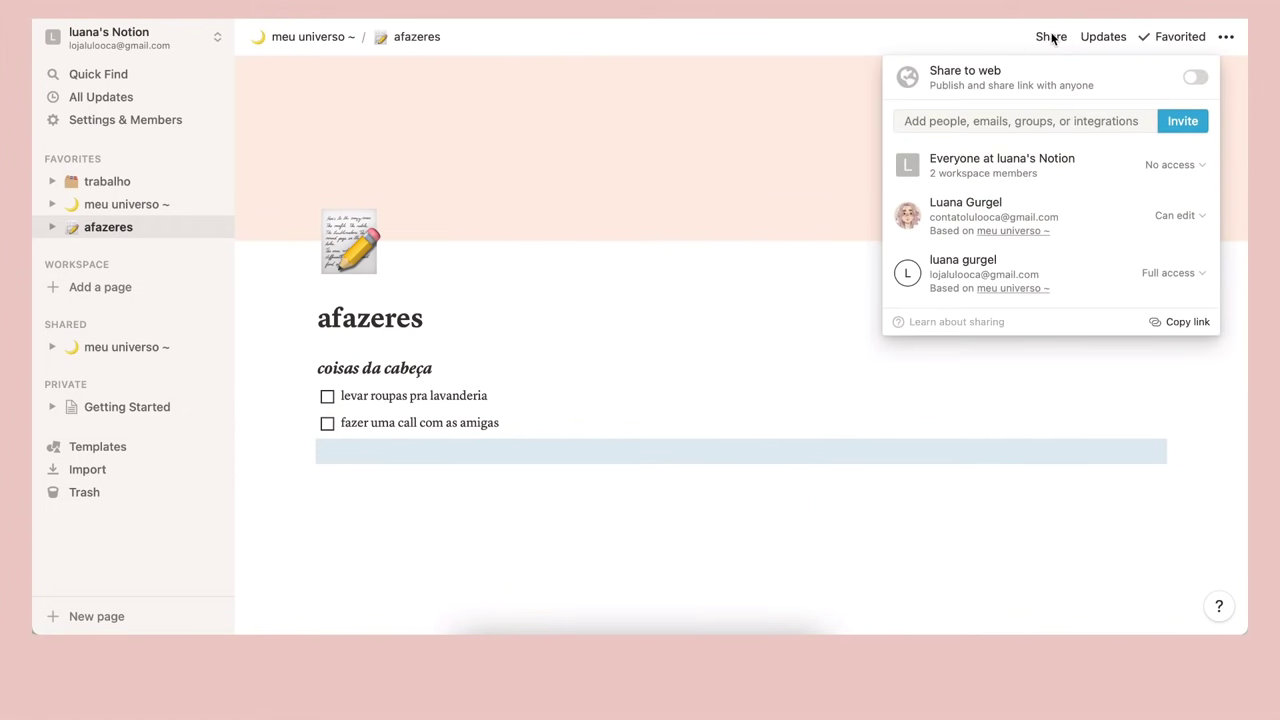
{"action": "mouse_move", "coordinate": [1009, 214]}
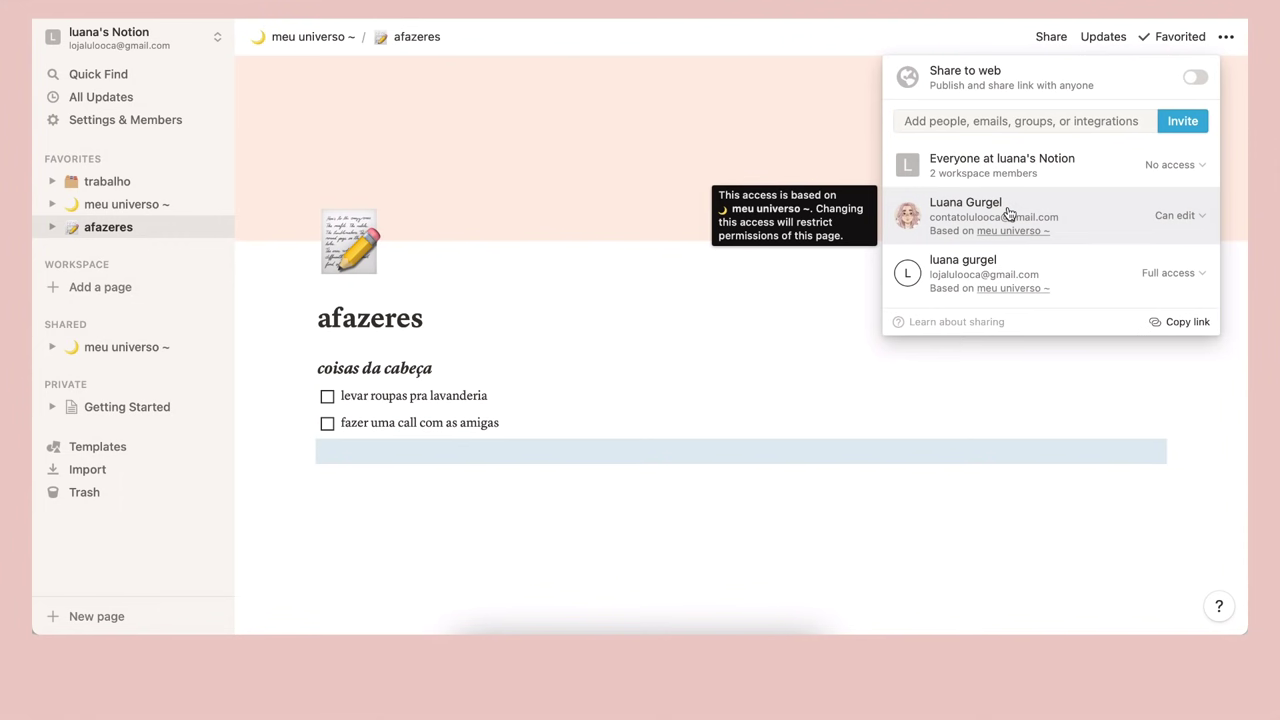
{"action": "mouse_move", "coordinate": [1033, 267]}
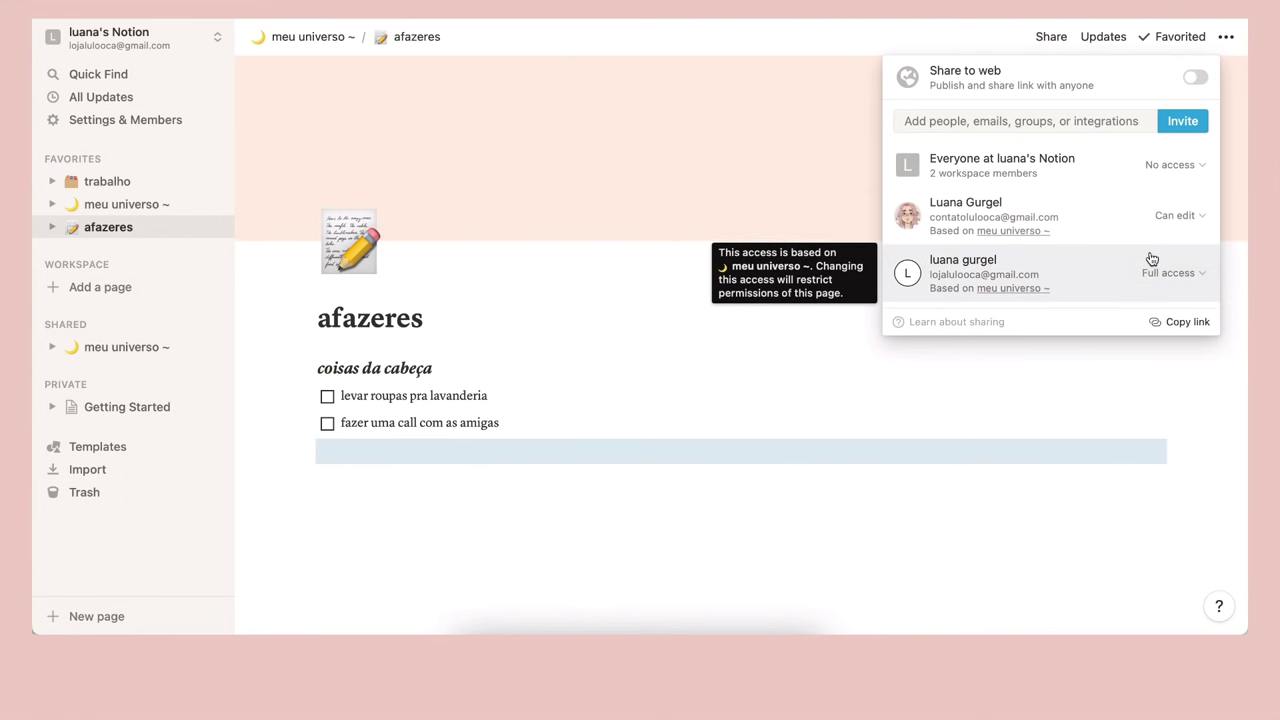
{"action": "left_click", "coordinate": [649, 342]}
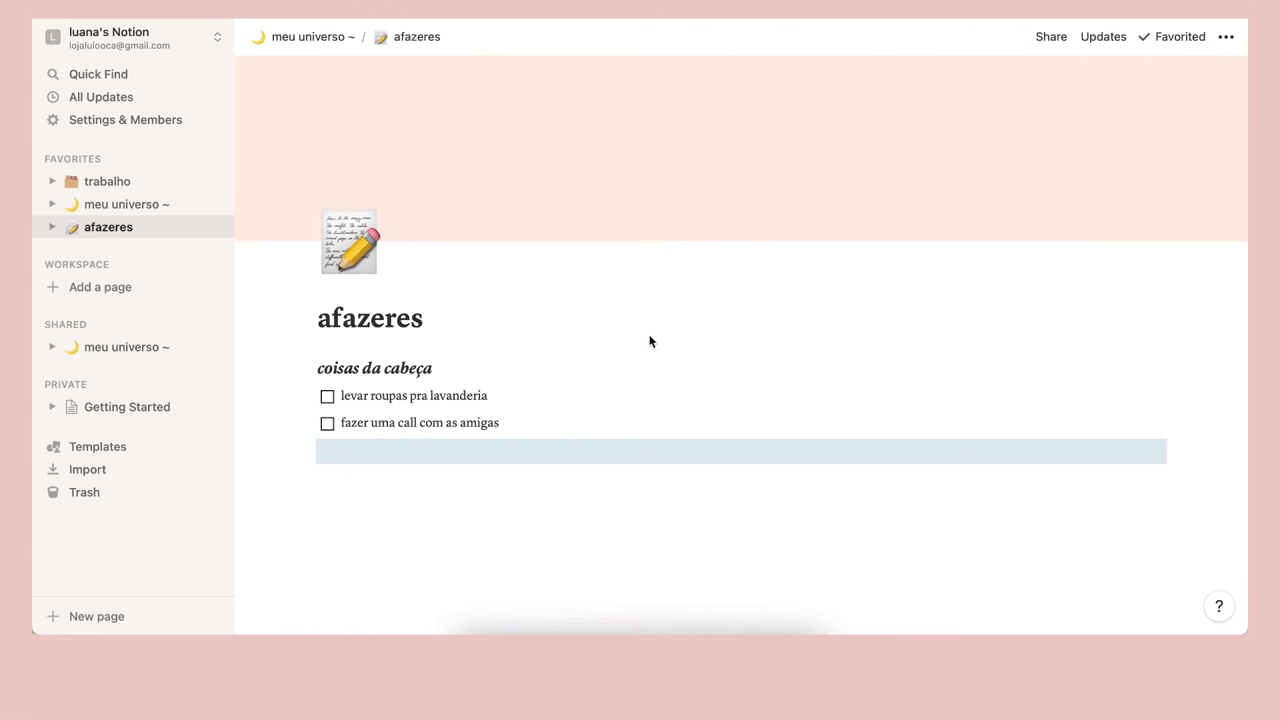
{"action": "left_click", "coordinate": [107, 182]}
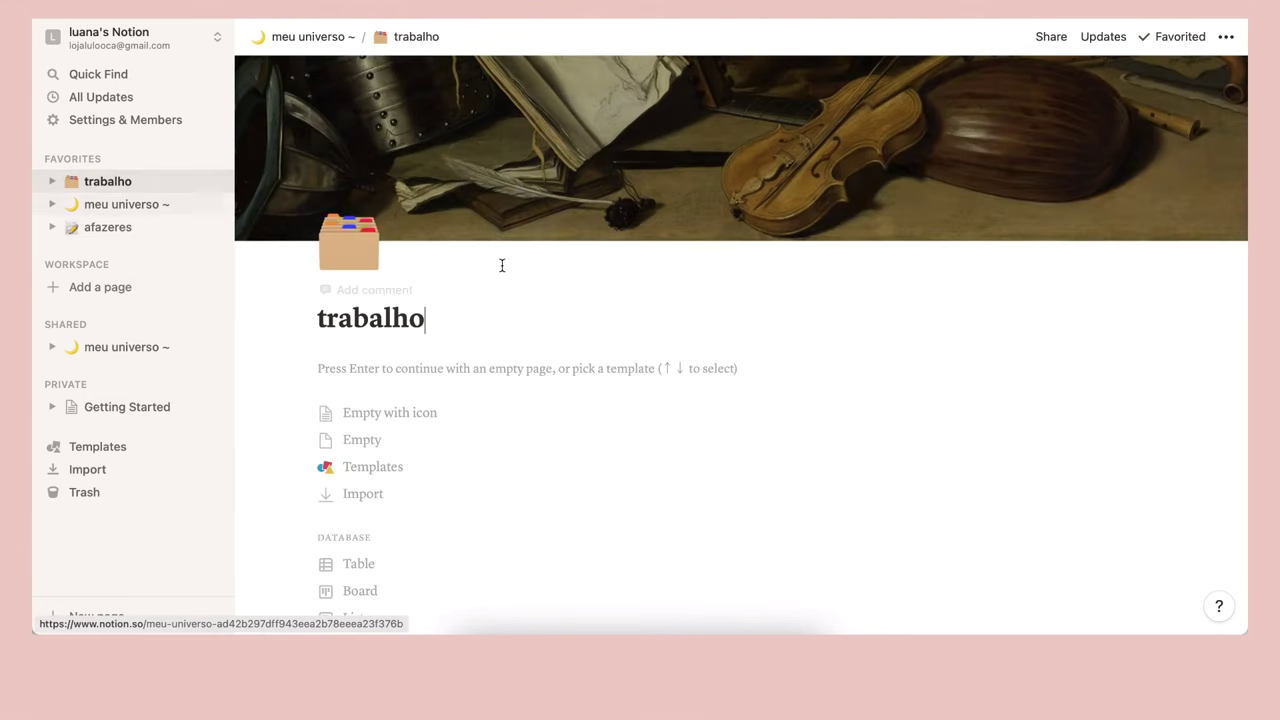
{"action": "left_click", "coordinate": [126, 205]}
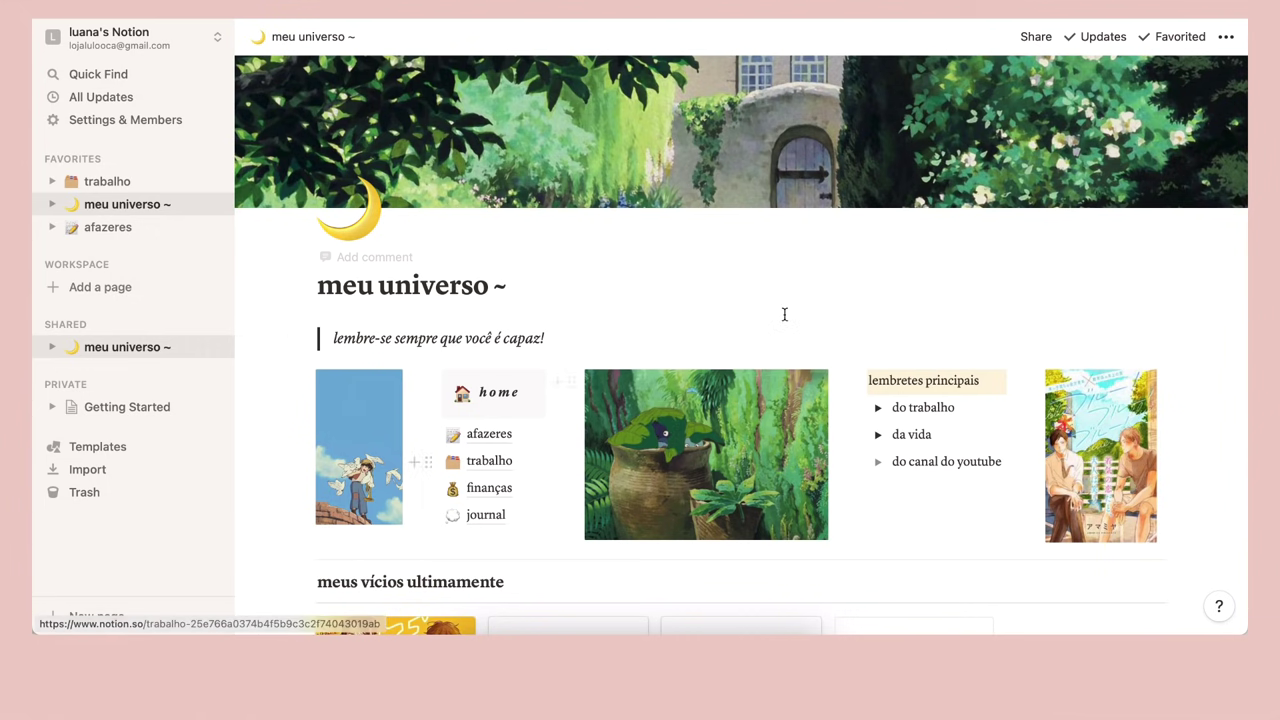
Confirm both Admins in Settings & Members, then view the shared meu universo ~ page as the second account
{"action": "left_click", "coordinate": [140, 122]}
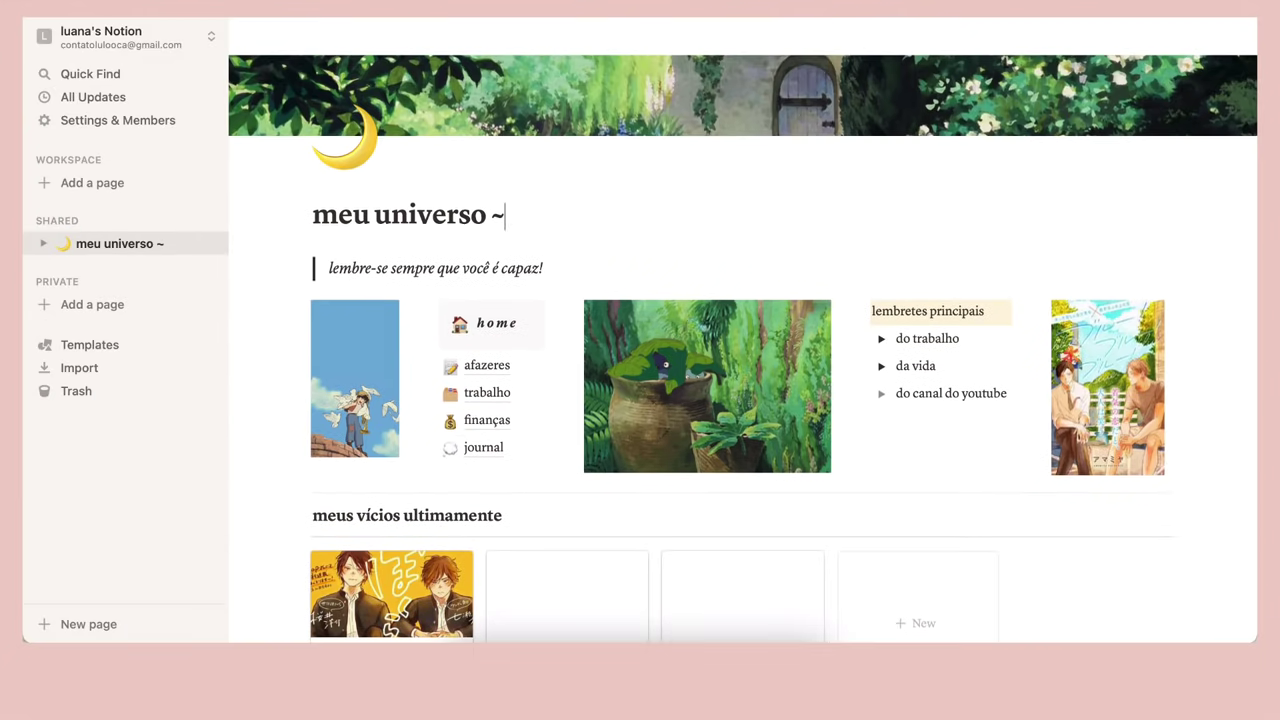
{"action": "scroll", "coordinate": [478, 316], "scroll_direction": "down", "scroll_amount": 3}
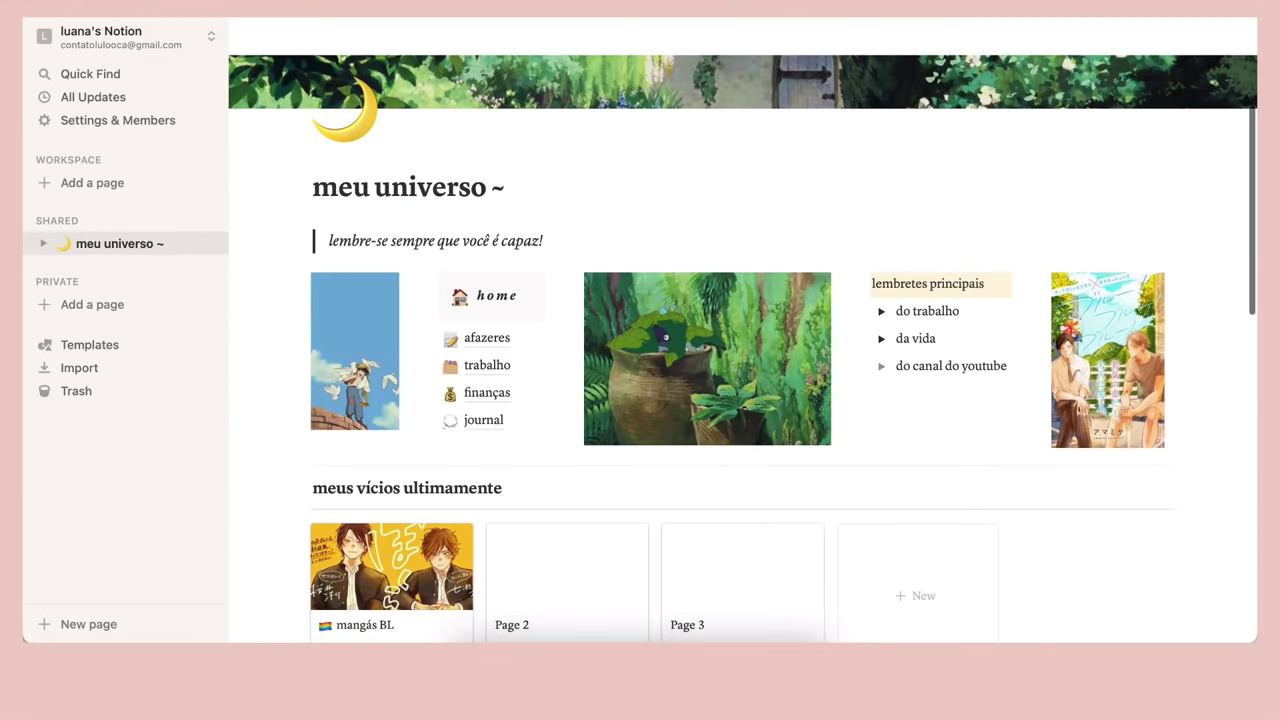
Insert an empty block just above the meus vícios ultimamente heading
{"action": "scroll", "coordinate": [478, 316], "scroll_direction": "down", "scroll_amount": 2}
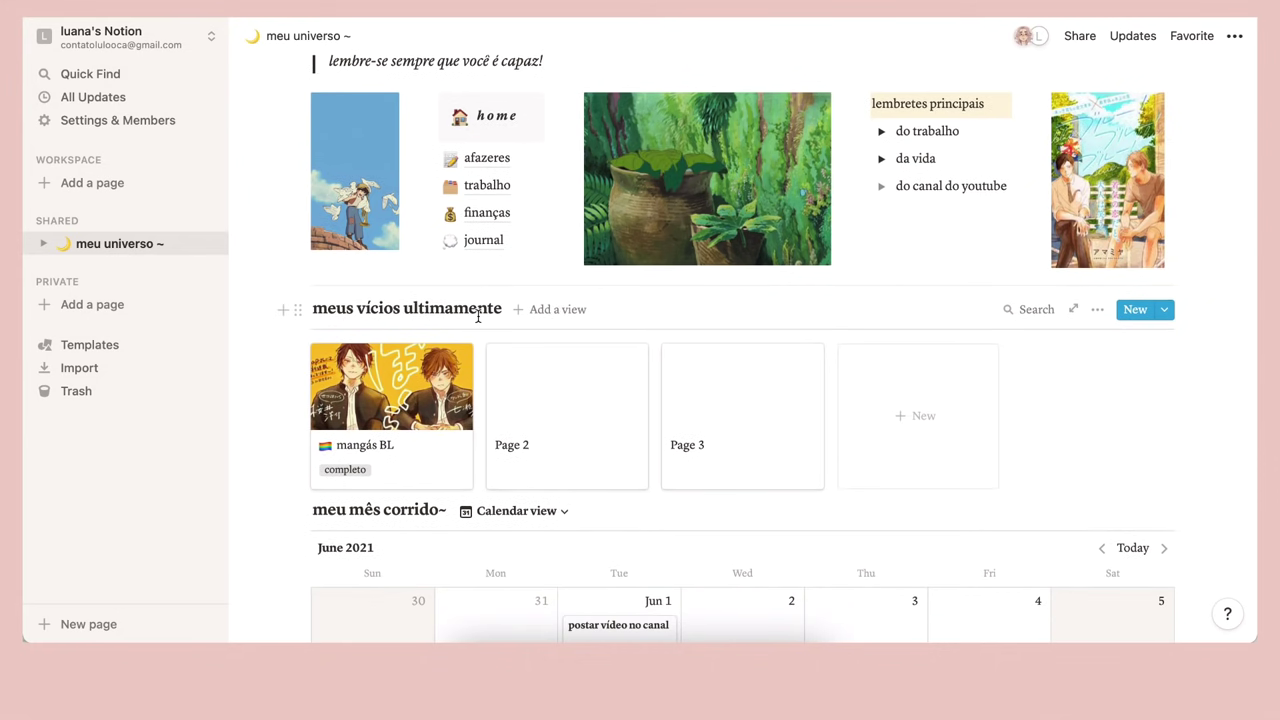
{"action": "scroll", "coordinate": [957, 320], "scroll_direction": "up", "scroll_amount": 1}
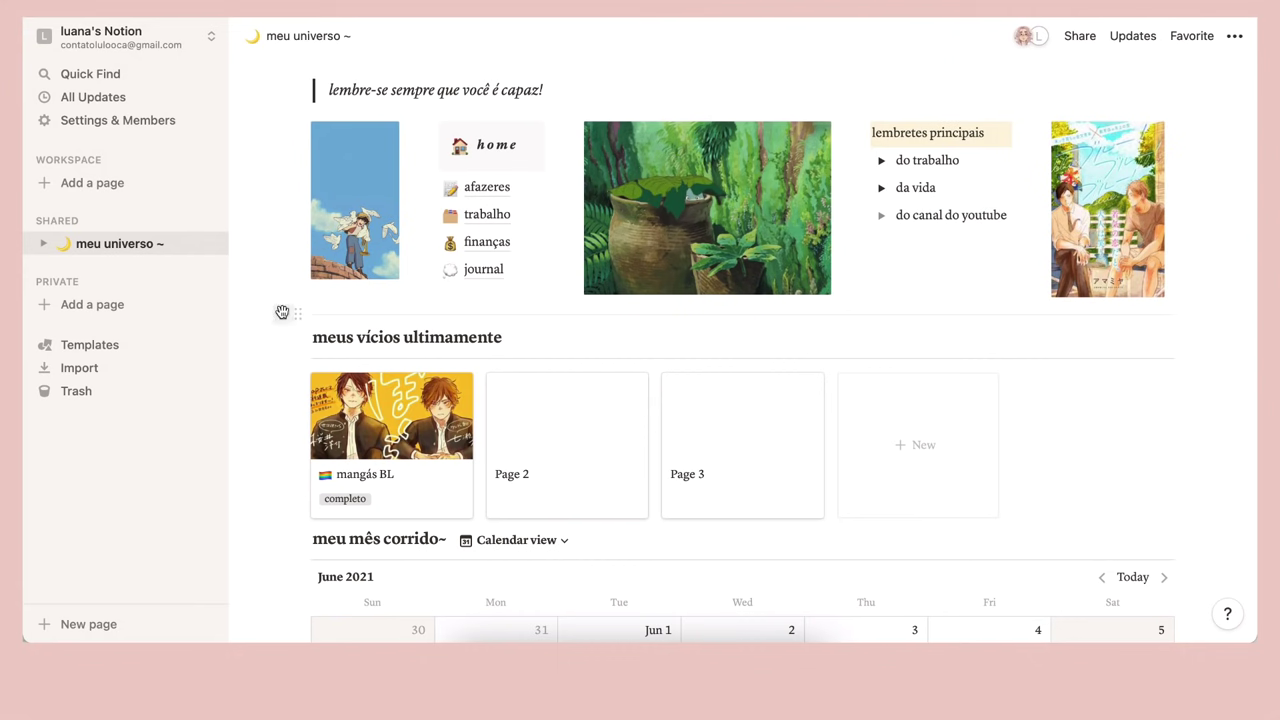
{"action": "left_click", "coordinate": [282, 313]}
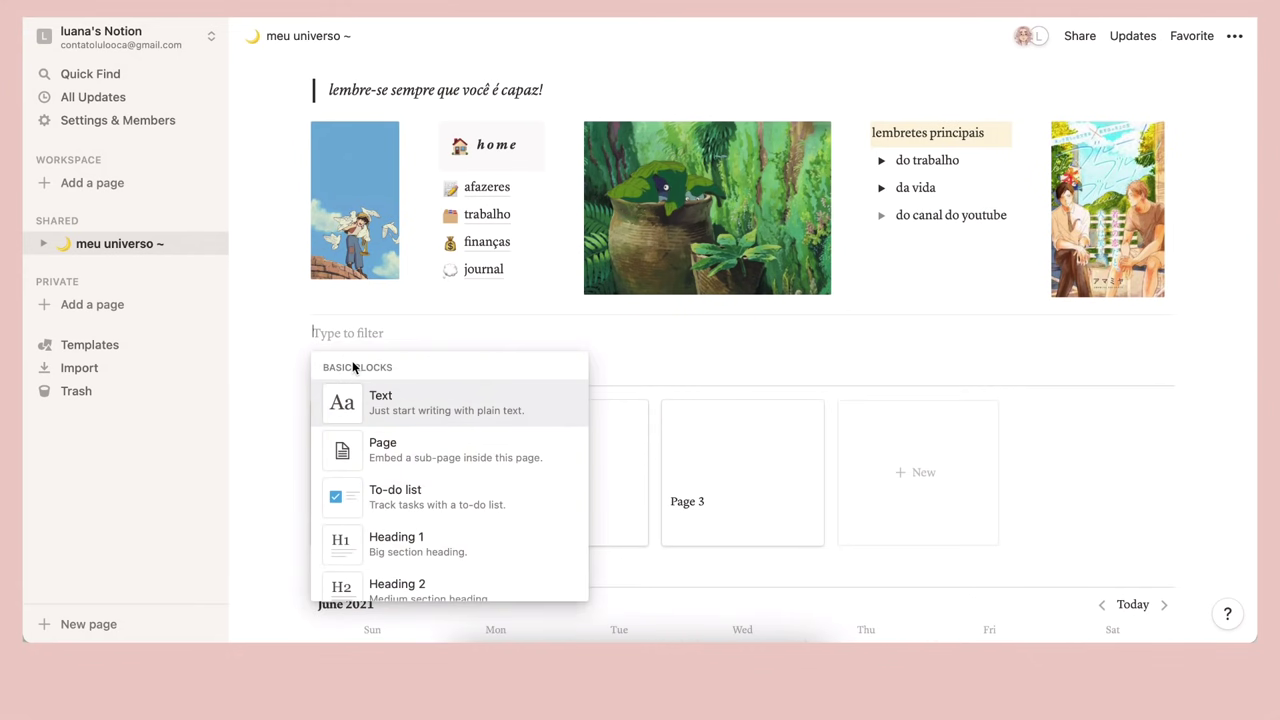
Give the empty block a green background
{"action": "left_click", "coordinate": [309, 333]}
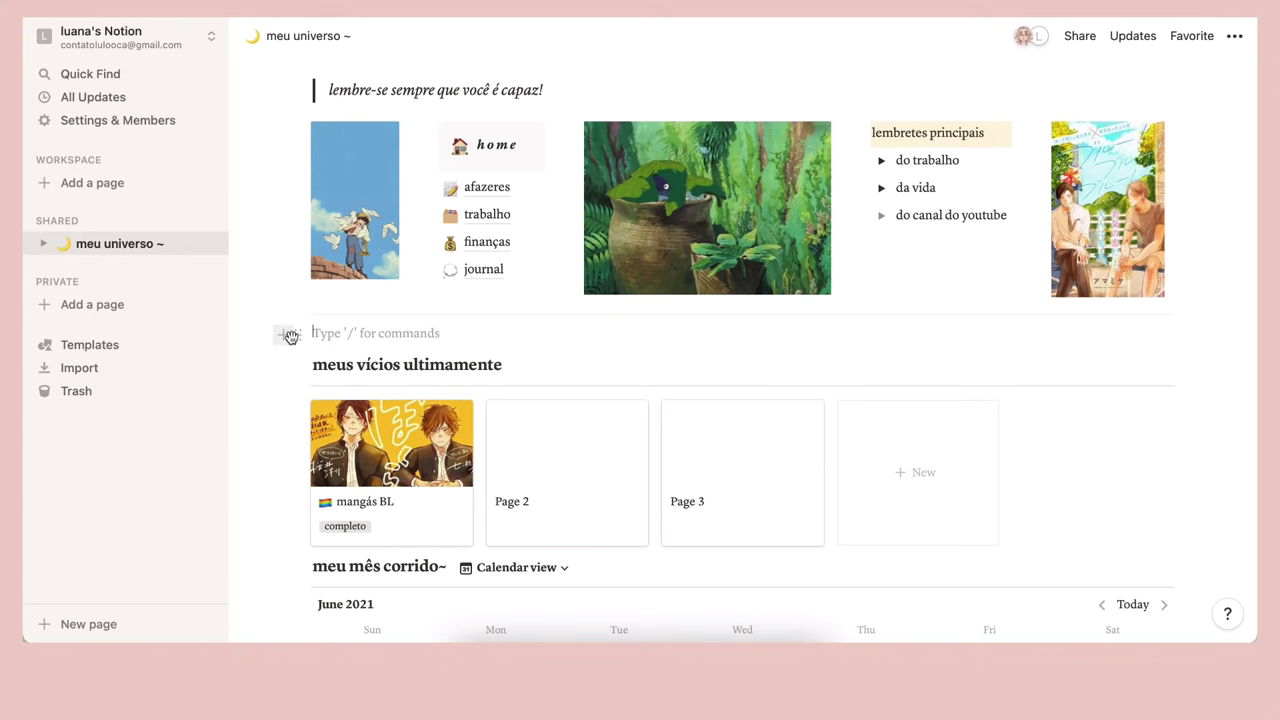
{"action": "left_click", "coordinate": [296, 336]}
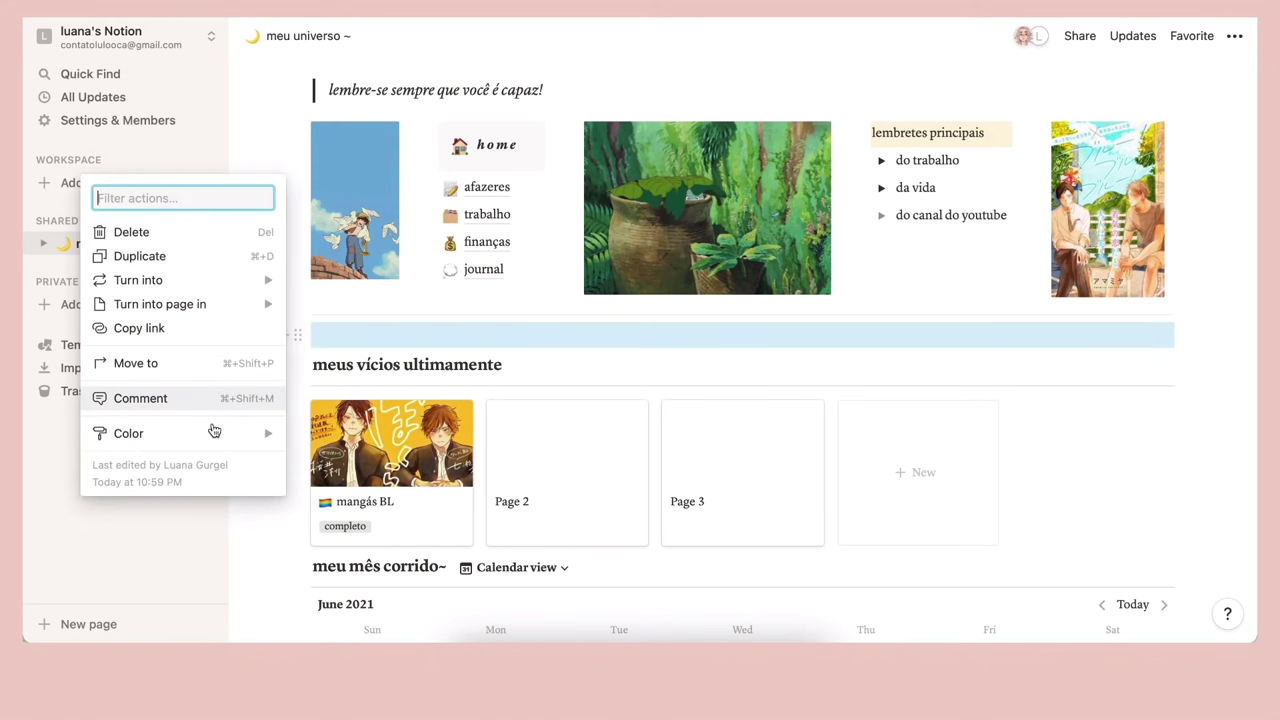
{"action": "mouse_move", "coordinate": [214, 433]}
{"action": "scroll", "coordinate": [329, 466], "scroll_direction": "down", "scroll_amount": 1}
{"action": "scroll", "coordinate": [329, 466], "scroll_direction": "down", "scroll_amount": 3}
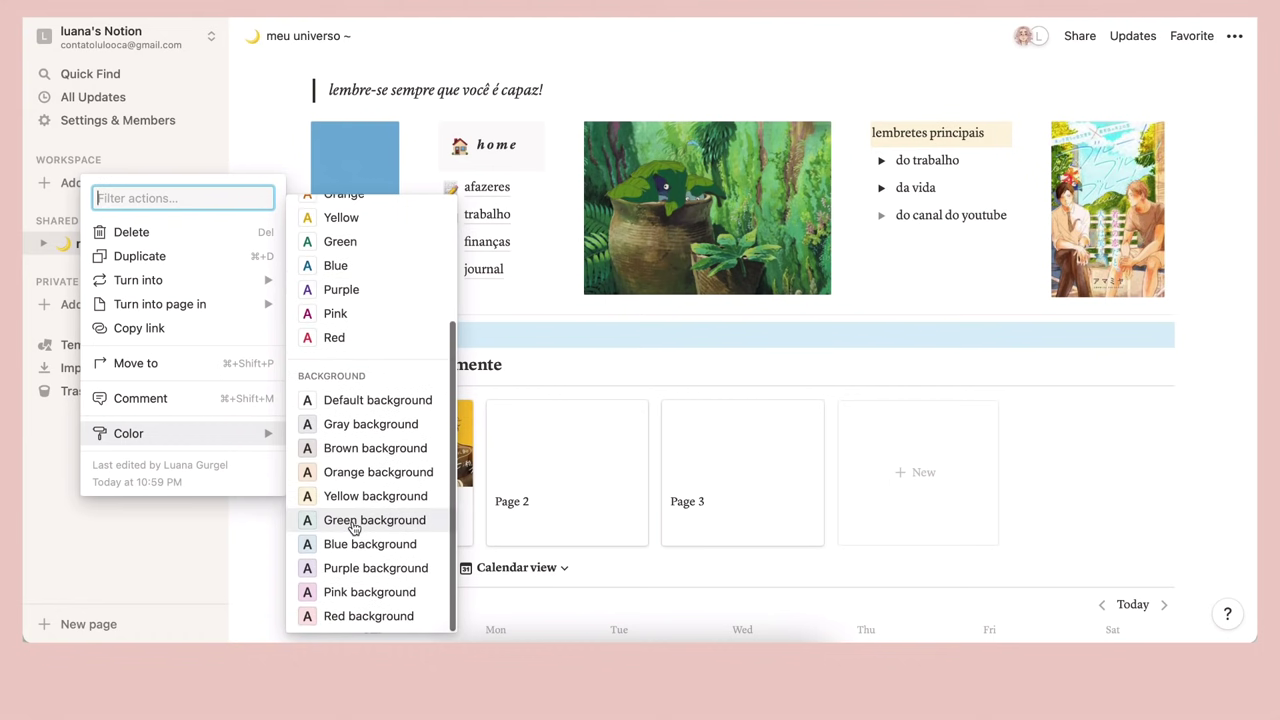
{"action": "left_click", "coordinate": [354, 522]}
Add another empty block above it with an orange background
{"action": "key", "text": "Return"}
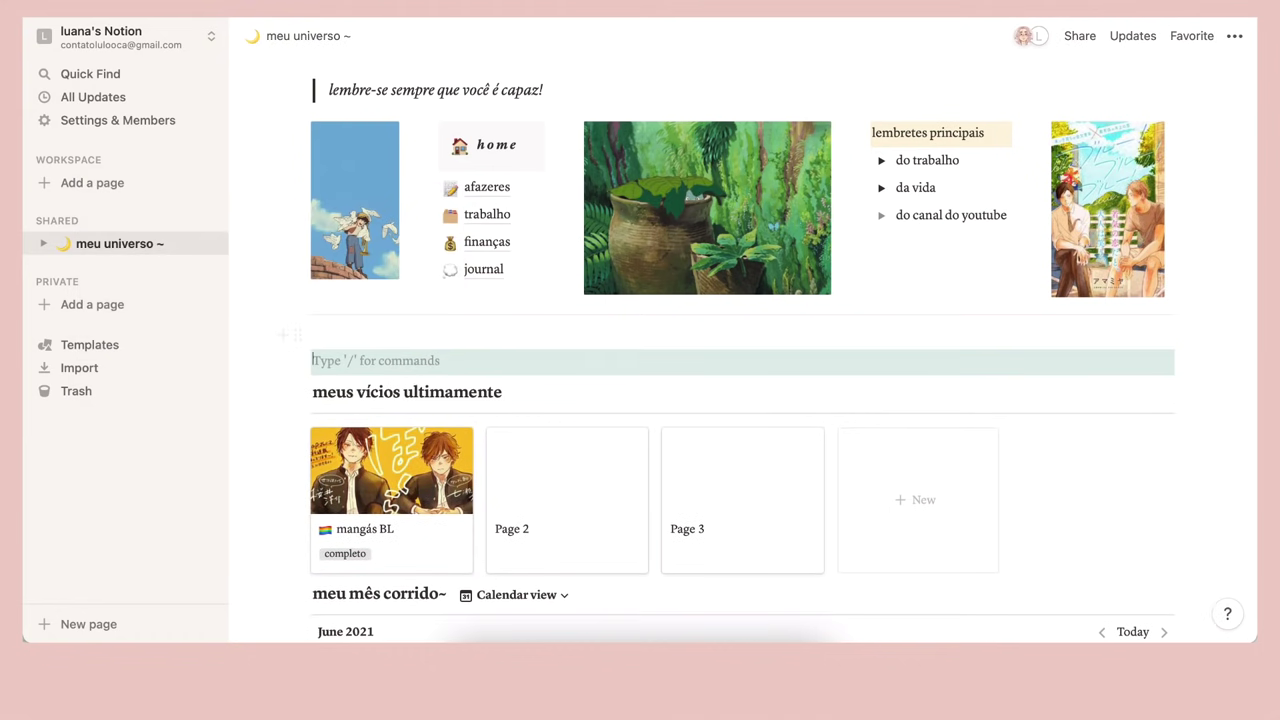
{"action": "left_click", "coordinate": [350, 333]}
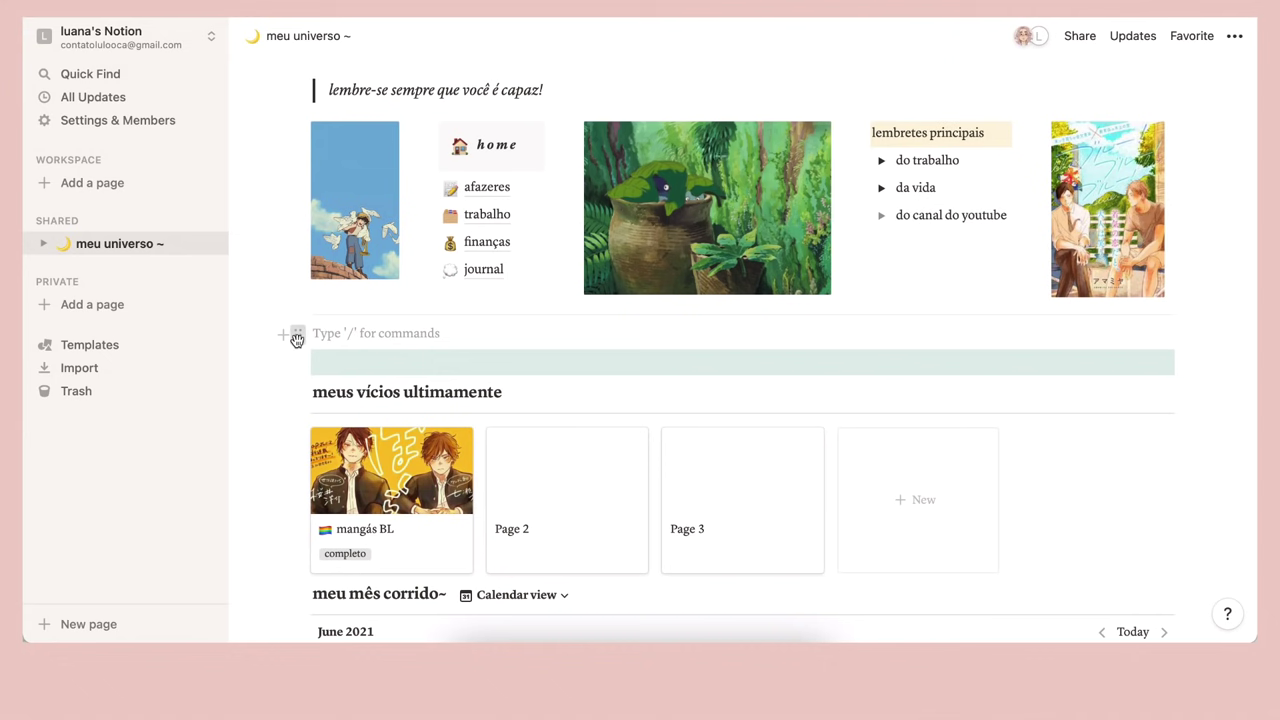
{"action": "left_click", "coordinate": [297, 335]}
{"action": "mouse_move", "coordinate": [254, 440]}
{"action": "left_click", "coordinate": [350, 474]}
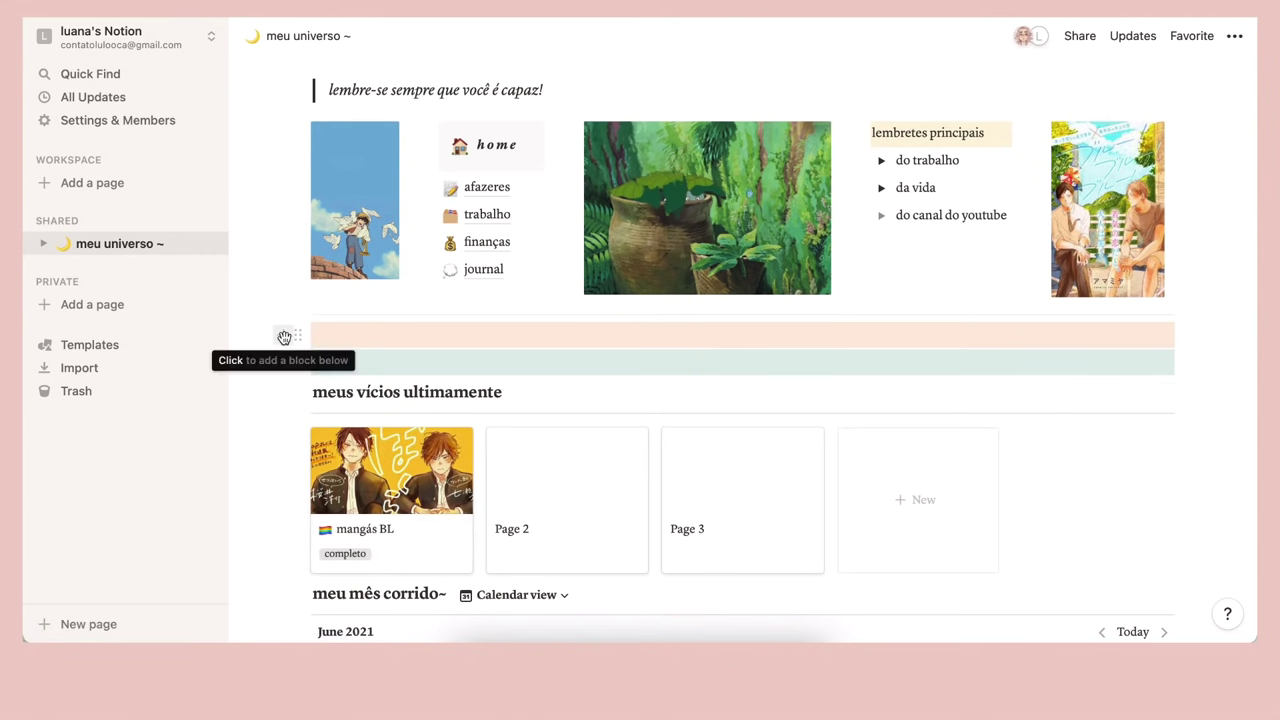
Add a third empty block above the orange one with a brown background
{"action": "left_click", "coordinate": [318, 331]}
{"action": "key", "text": "Return"}
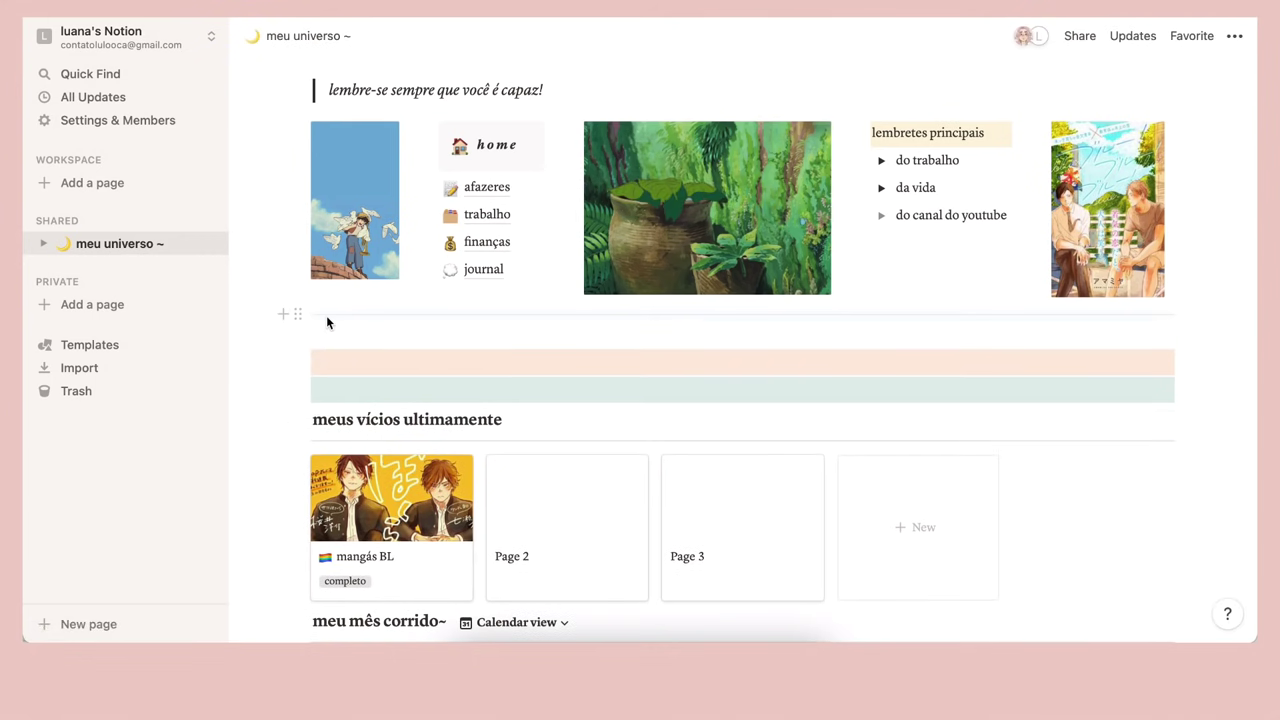
{"action": "left_click", "coordinate": [326, 315]}
{"action": "left_click", "coordinate": [323, 335]}
{"action": "left_click", "coordinate": [299, 338]}
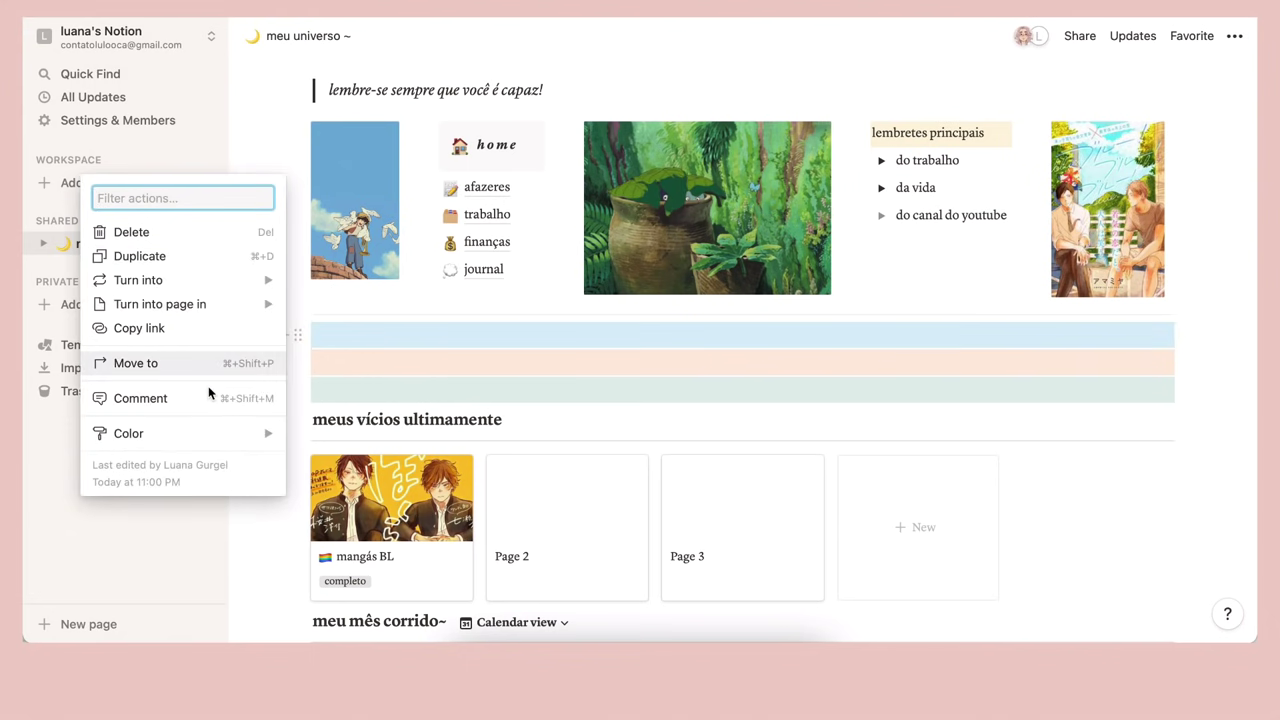
{"action": "mouse_move", "coordinate": [242, 447]}
{"action": "scroll", "coordinate": [350, 400], "scroll_direction": "down", "scroll_amount": 3}
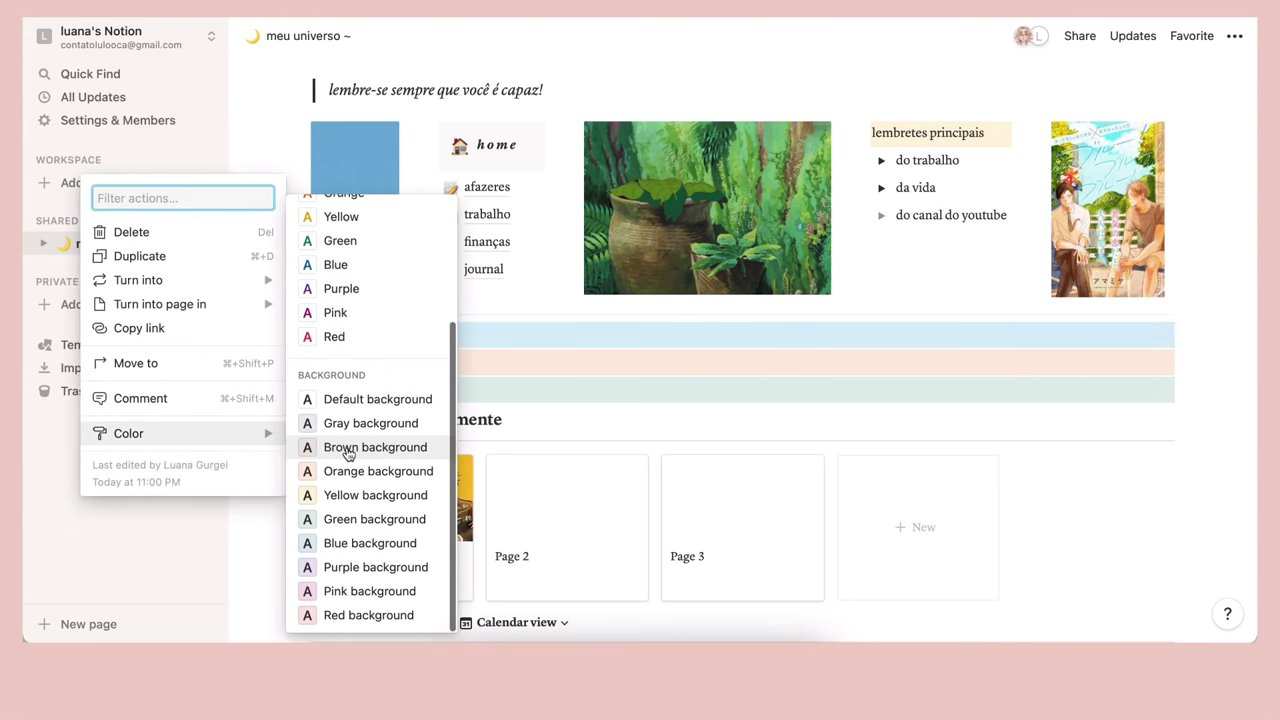
{"action": "left_click", "coordinate": [345, 449]}
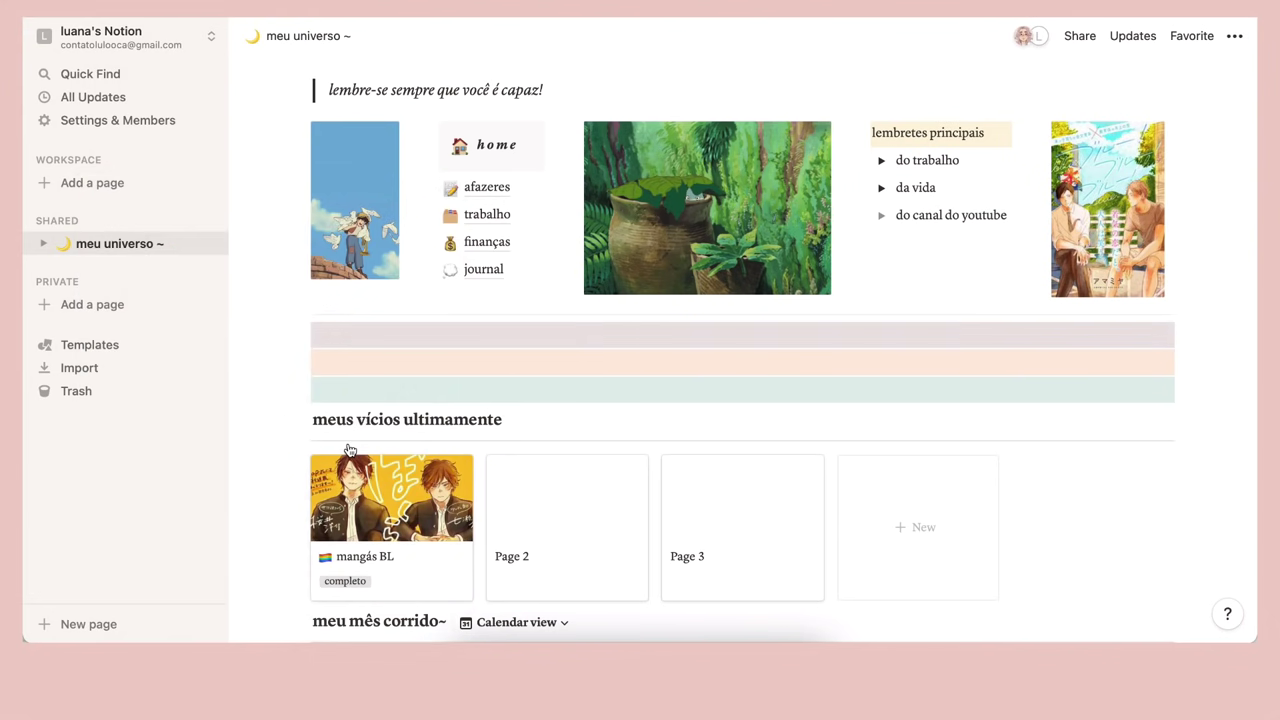
Add a top empty block above the brown one with a yellow background
{"action": "left_click", "coordinate": [297, 335]}
{"action": "key", "text": "Escape"}
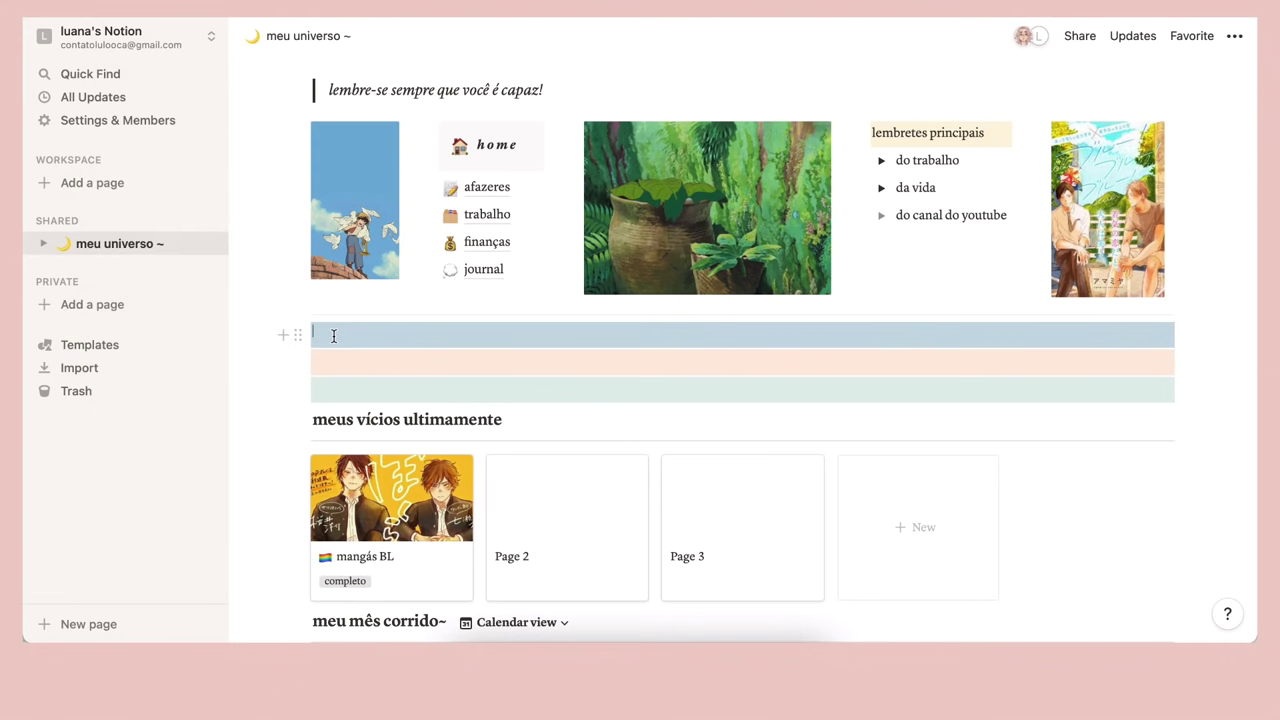
{"action": "key", "text": "Return"}
{"action": "key", "text": "Return"}
{"action": "left_click", "coordinate": [331, 334]}
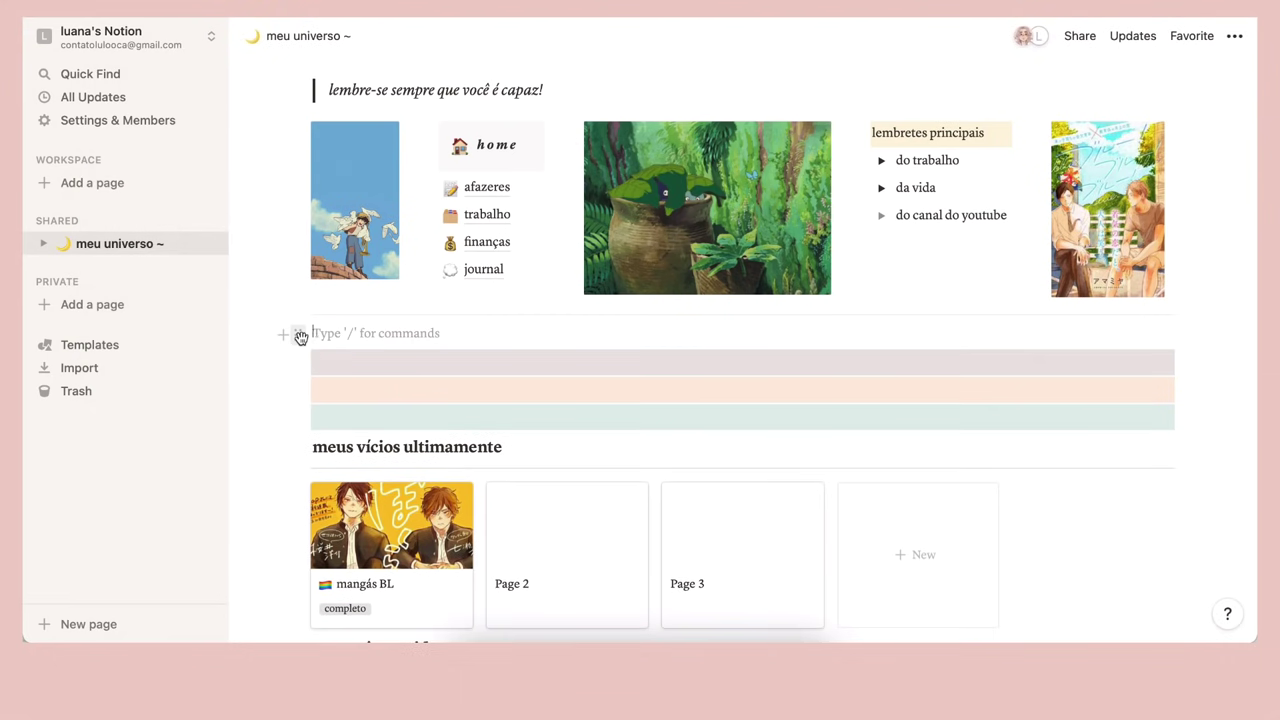
{"action": "left_click", "coordinate": [297, 335]}
{"action": "mouse_move", "coordinate": [230, 435]}
{"action": "scroll", "coordinate": [330, 440], "scroll_direction": "down", "scroll_amount": 4}
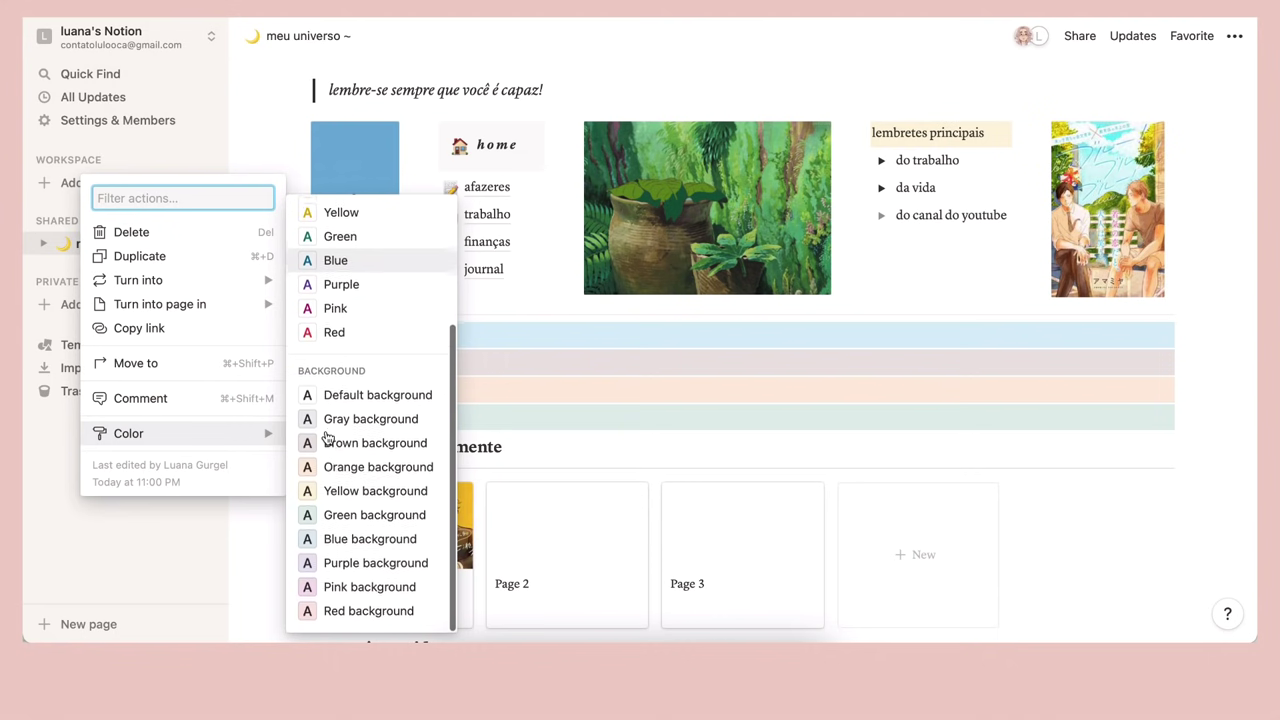
{"action": "left_click", "coordinate": [344, 500]}
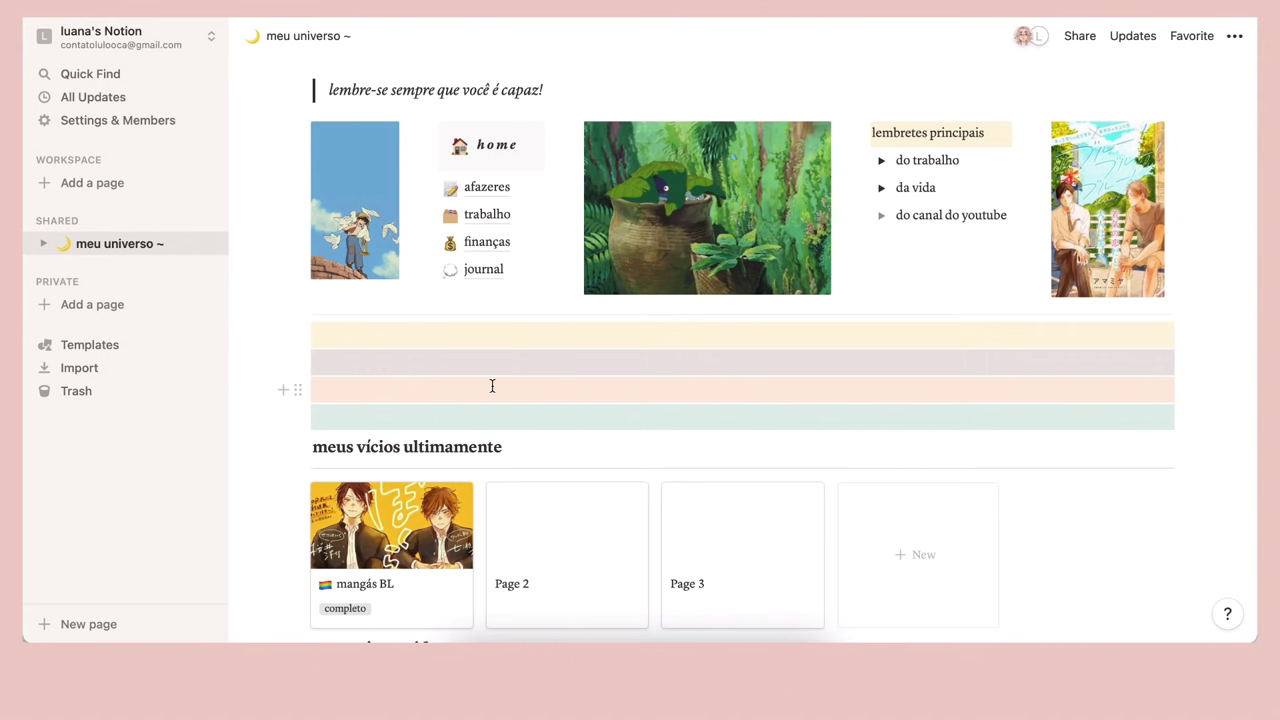
Drag the mauve, orange and green blocks beside the yellow block to form side-by-side columns
{"action": "left_click_drag", "start_coordinate": [297, 363], "coordinate": [1025, 352]}
{"action": "left_click_drag", "start_coordinate": [1007, 368], "coordinate": [1188, 333]}
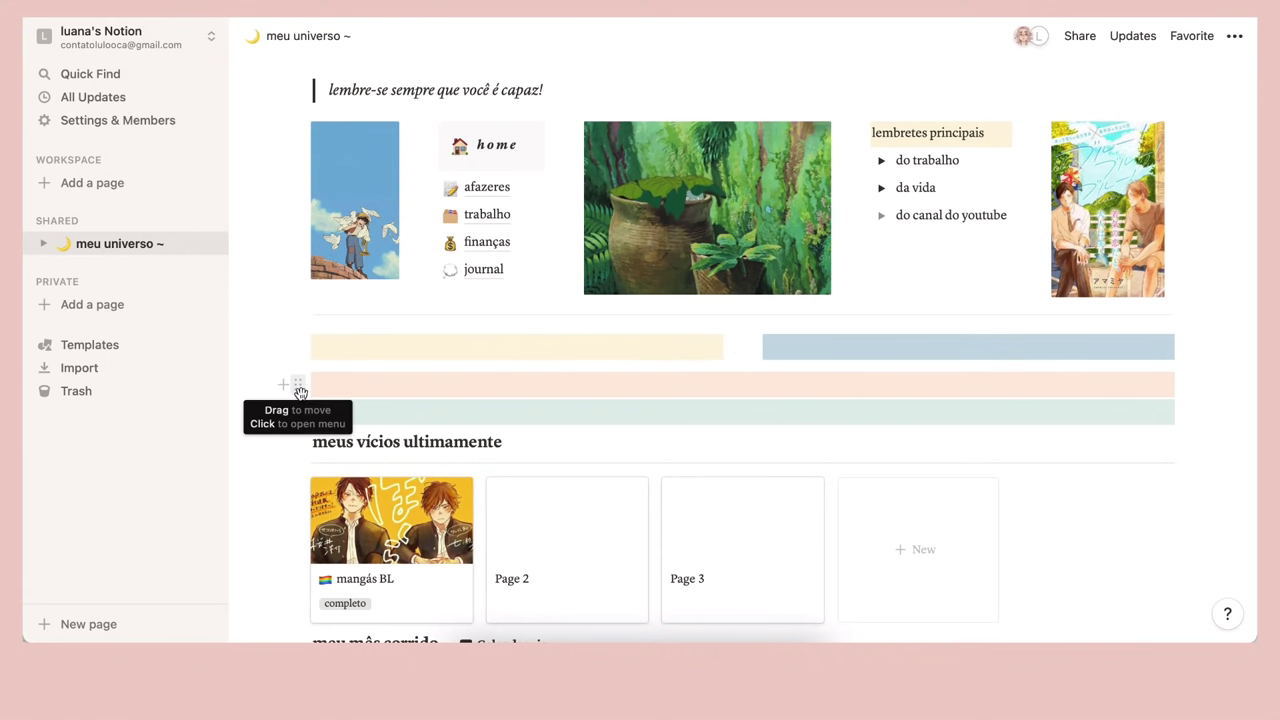
{"action": "left_click_drag", "start_coordinate": [300, 390], "coordinate": [1194, 345]}
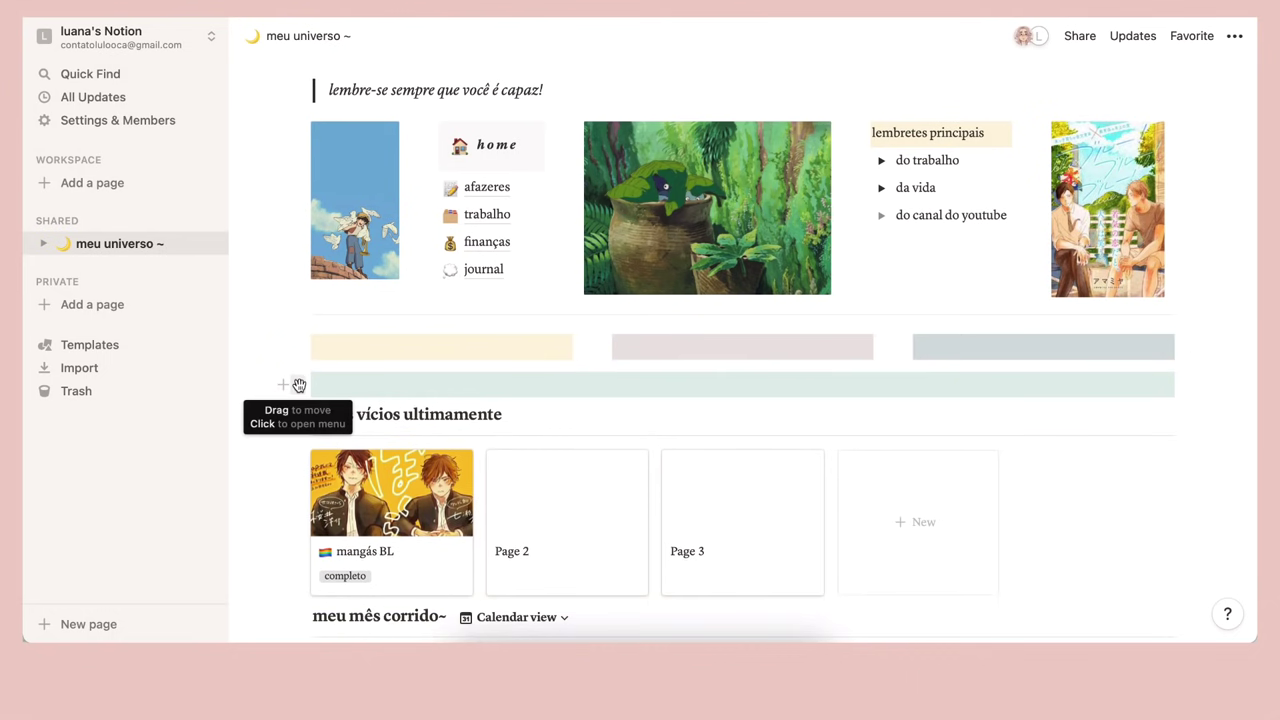
{"action": "left_click_drag", "start_coordinate": [298, 385], "coordinate": [1184, 344]}
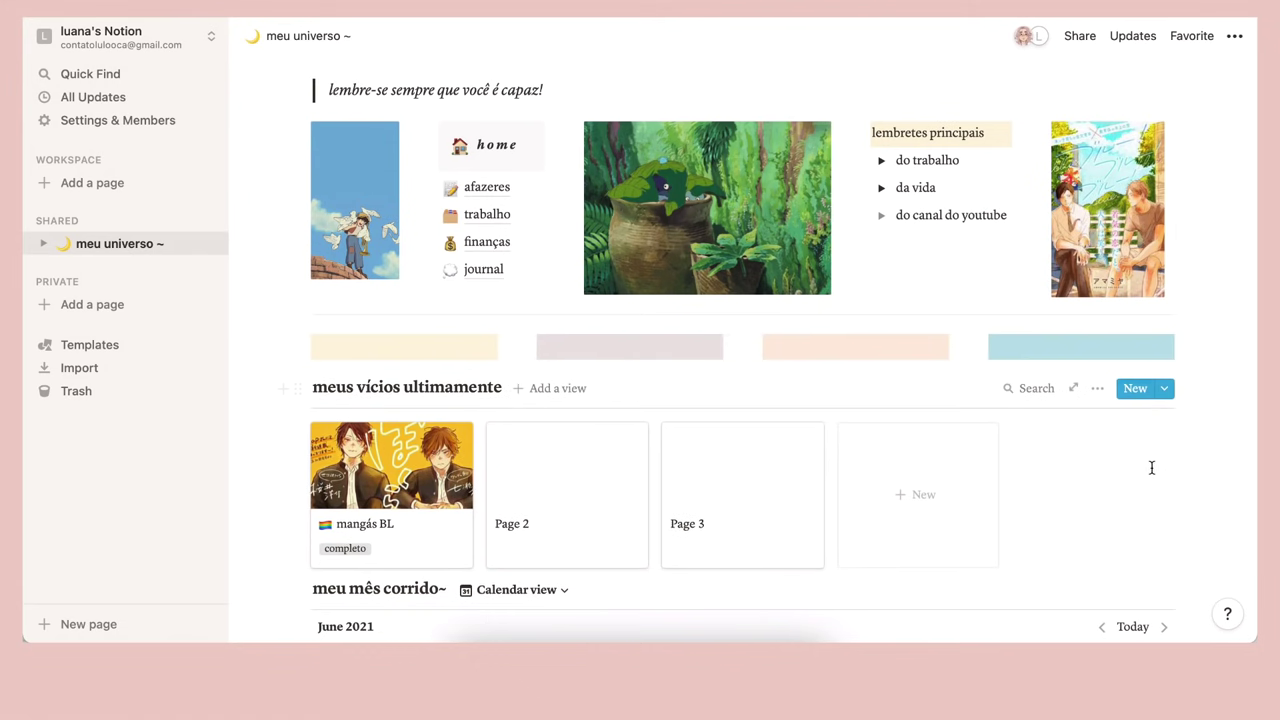
Scroll up and down through the meu universo page to review the finished layout
{"action": "scroll", "coordinate": [1172, 503], "scroll_direction": "up", "scroll_amount": 2}
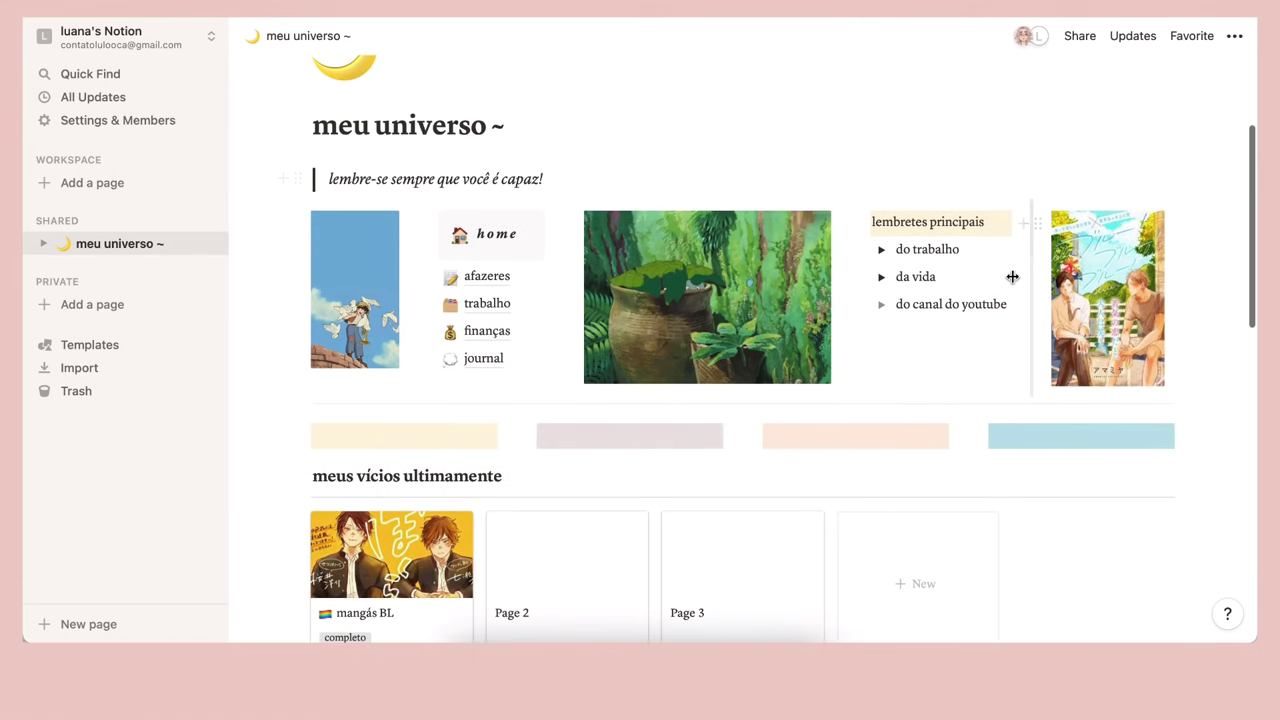
{"action": "scroll", "coordinate": [1012, 277], "scroll_direction": "up", "scroll_amount": 2}
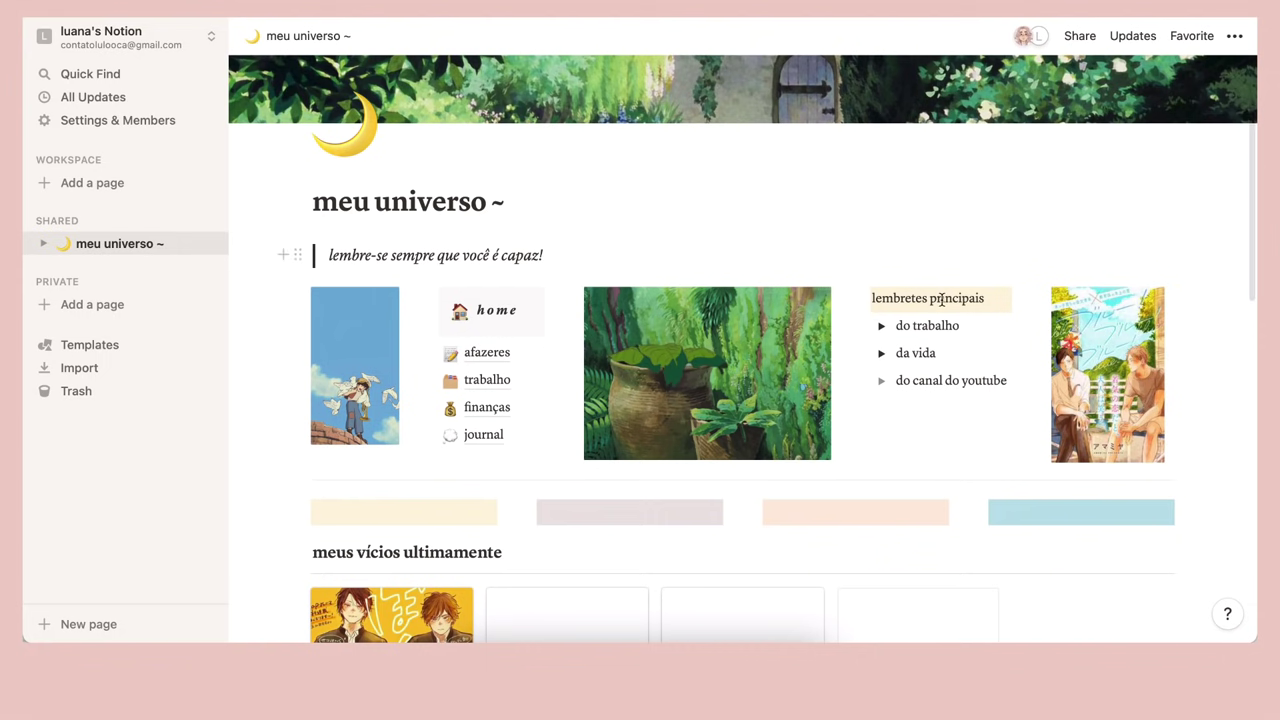
{"action": "scroll", "coordinate": [940, 300], "scroll_direction": "down", "scroll_amount": 3}
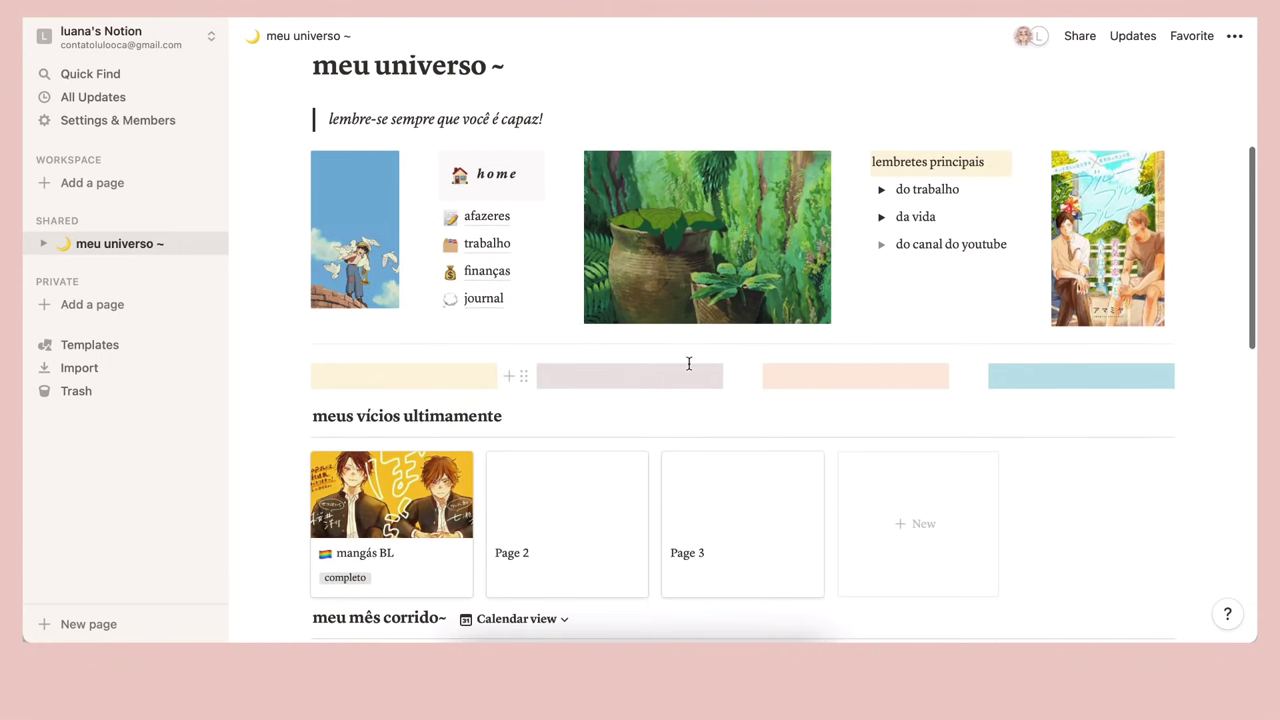
{"action": "scroll", "coordinate": [673, 347], "scroll_direction": "down", "scroll_amount": 2}
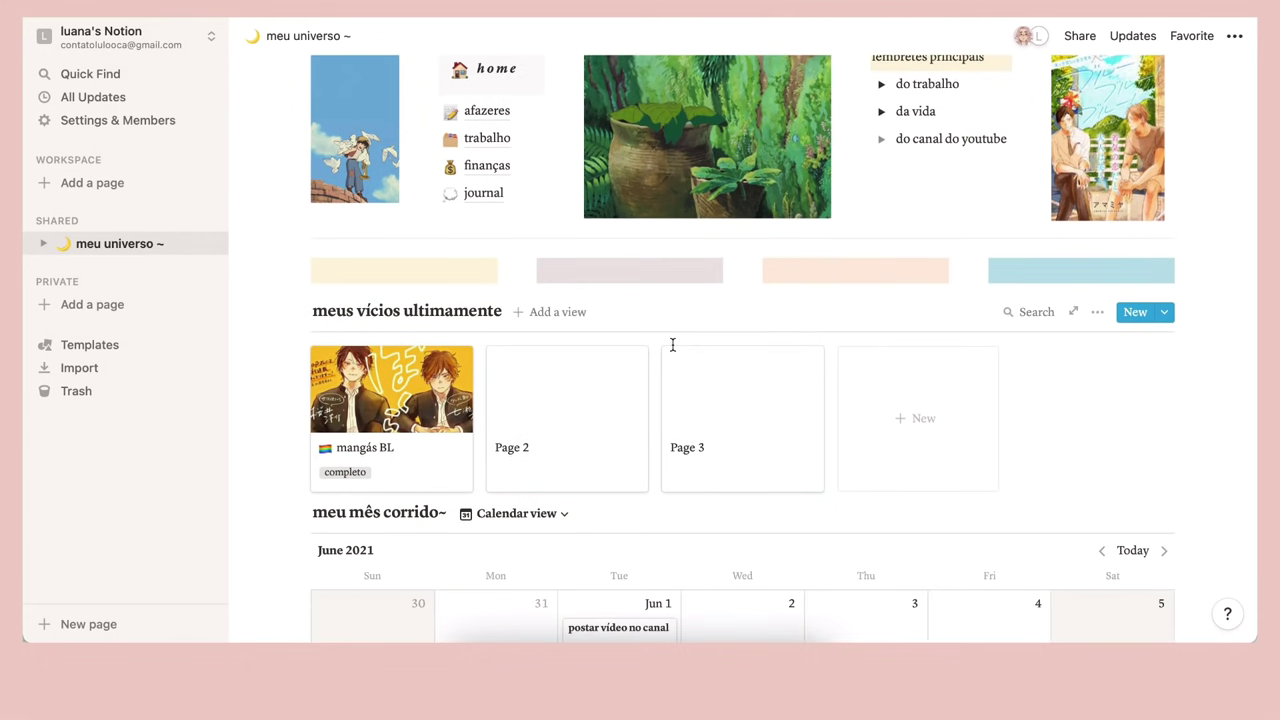
{"action": "scroll", "coordinate": [671, 345], "scroll_direction": "up", "scroll_amount": 6}
{"action": "scroll", "coordinate": [649, 351], "scroll_direction": "down", "scroll_amount": 6}
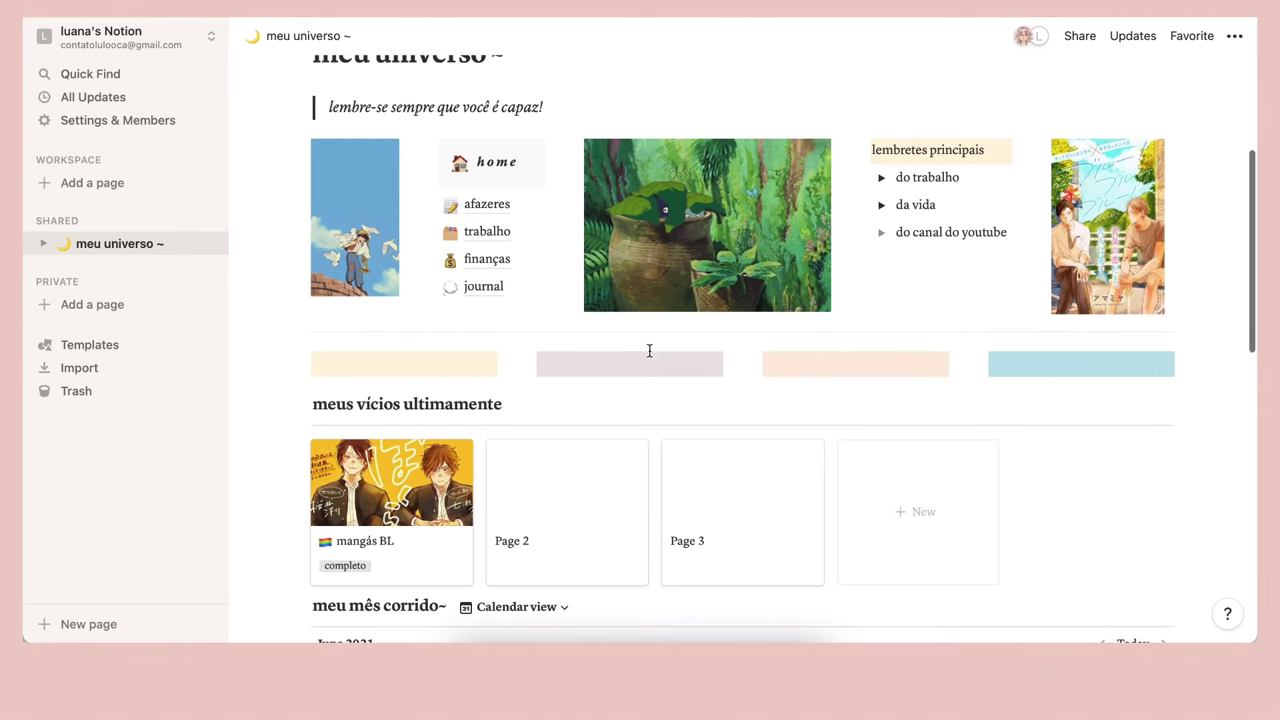
{"action": "scroll", "coordinate": [606, 417], "scroll_direction": "up", "scroll_amount": 4}
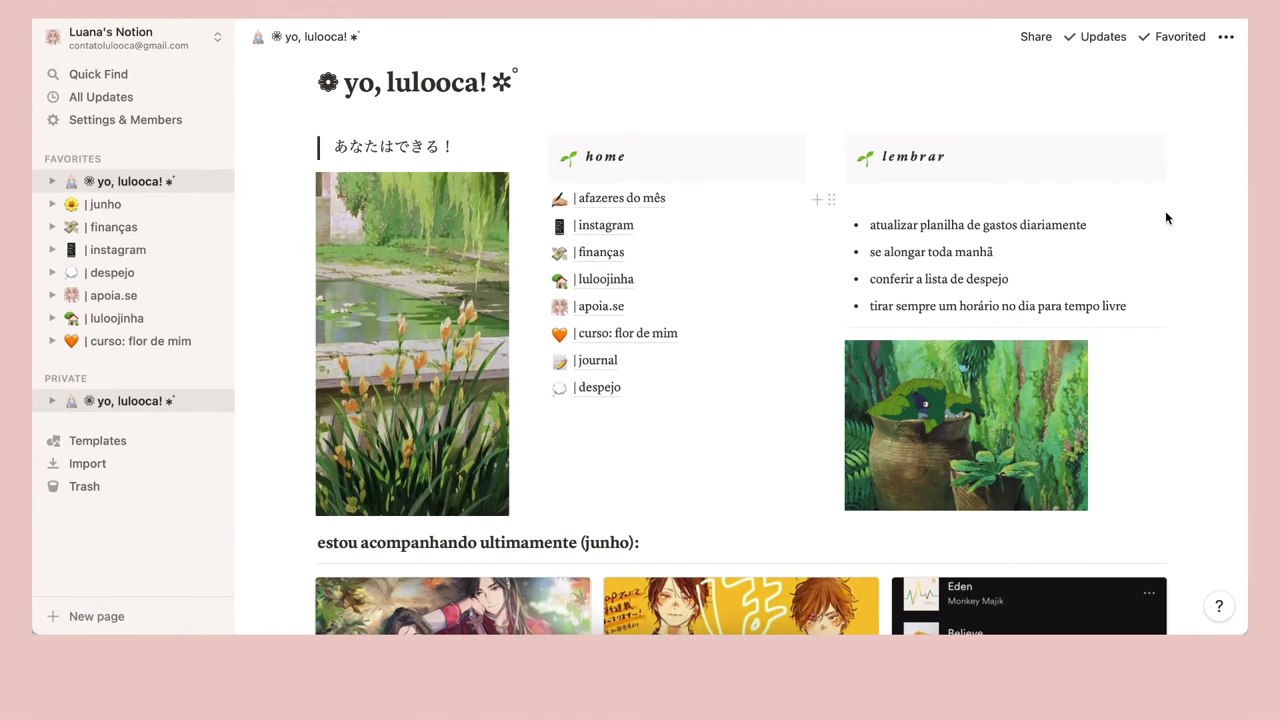
{"action": "scroll", "coordinate": [1165, 210], "scroll_direction": "up", "scroll_amount": 5}
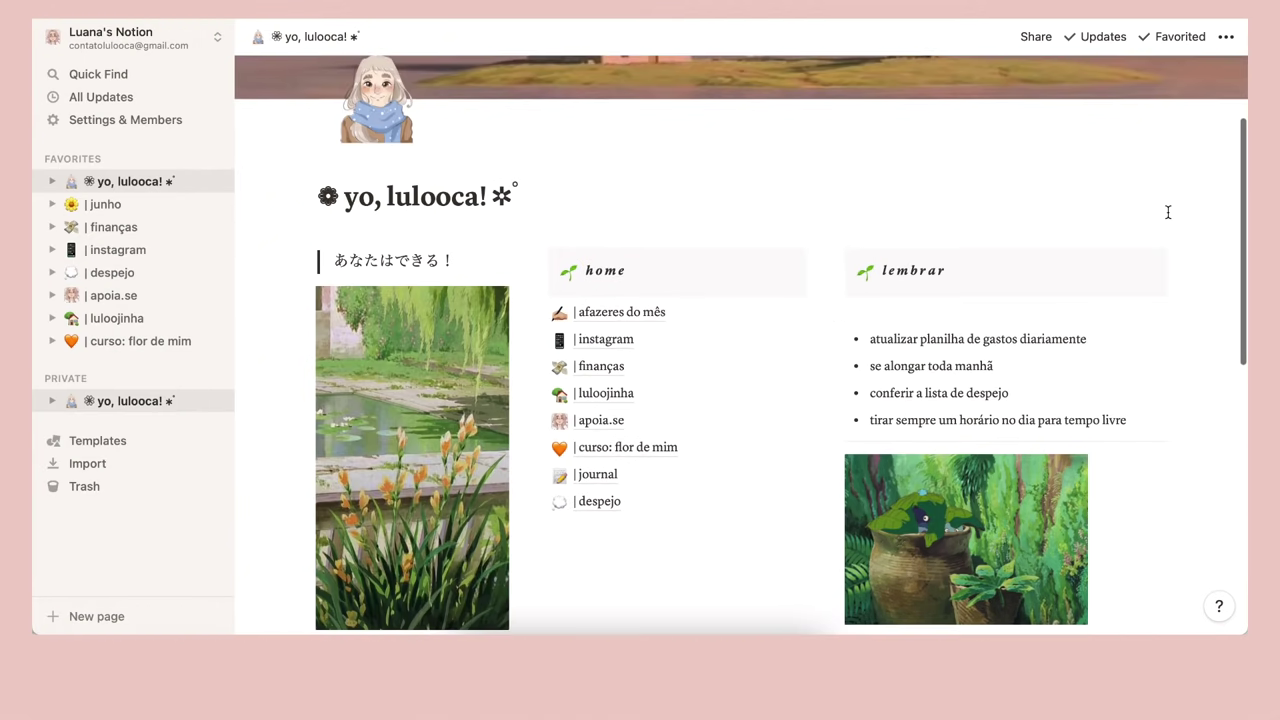
{"action": "mouse_move", "coordinate": [1167, 210]}
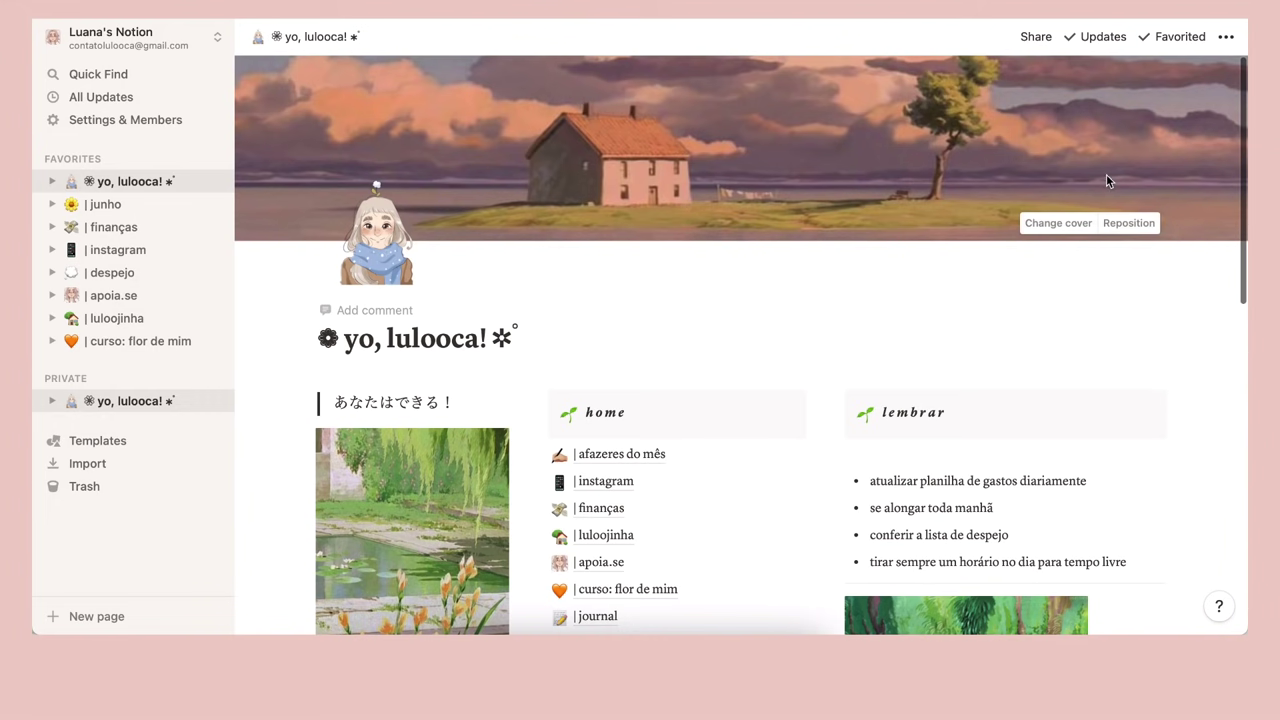
{"action": "scroll", "coordinate": [1140, 312], "scroll_direction": "down", "scroll_amount": 2}
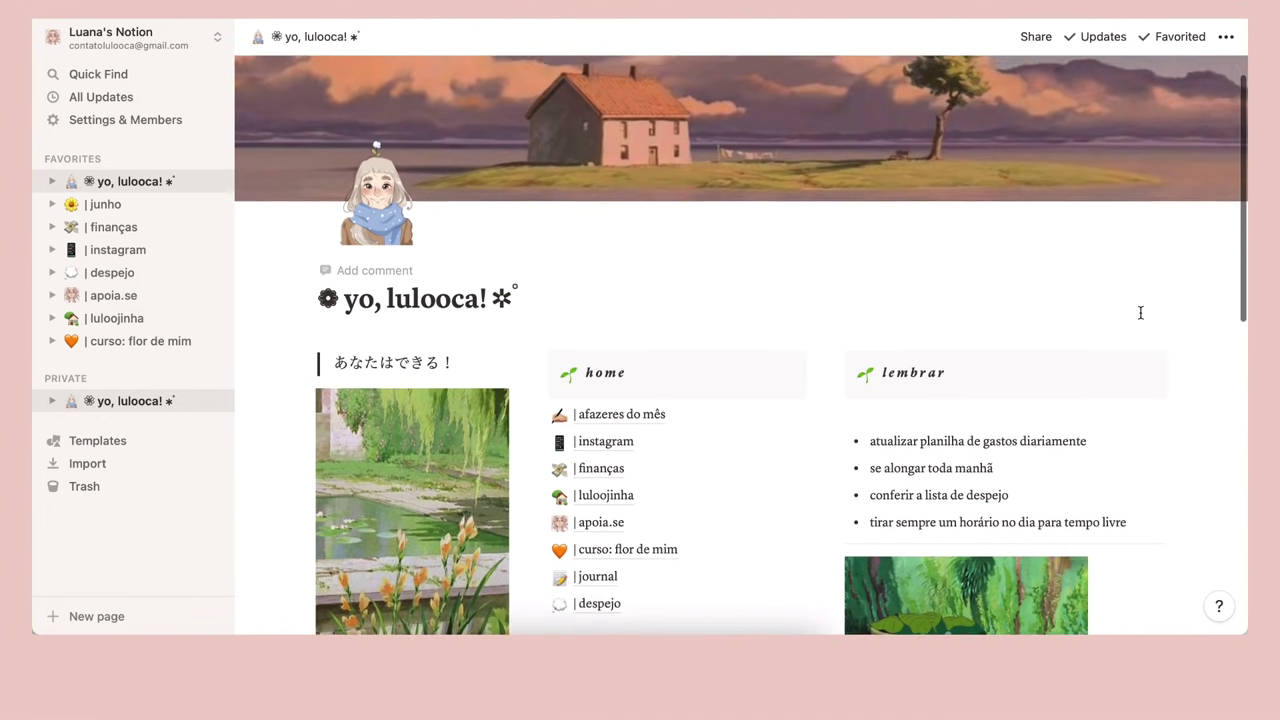
{"action": "scroll", "coordinate": [1140, 313], "scroll_direction": "down", "scroll_amount": 7}
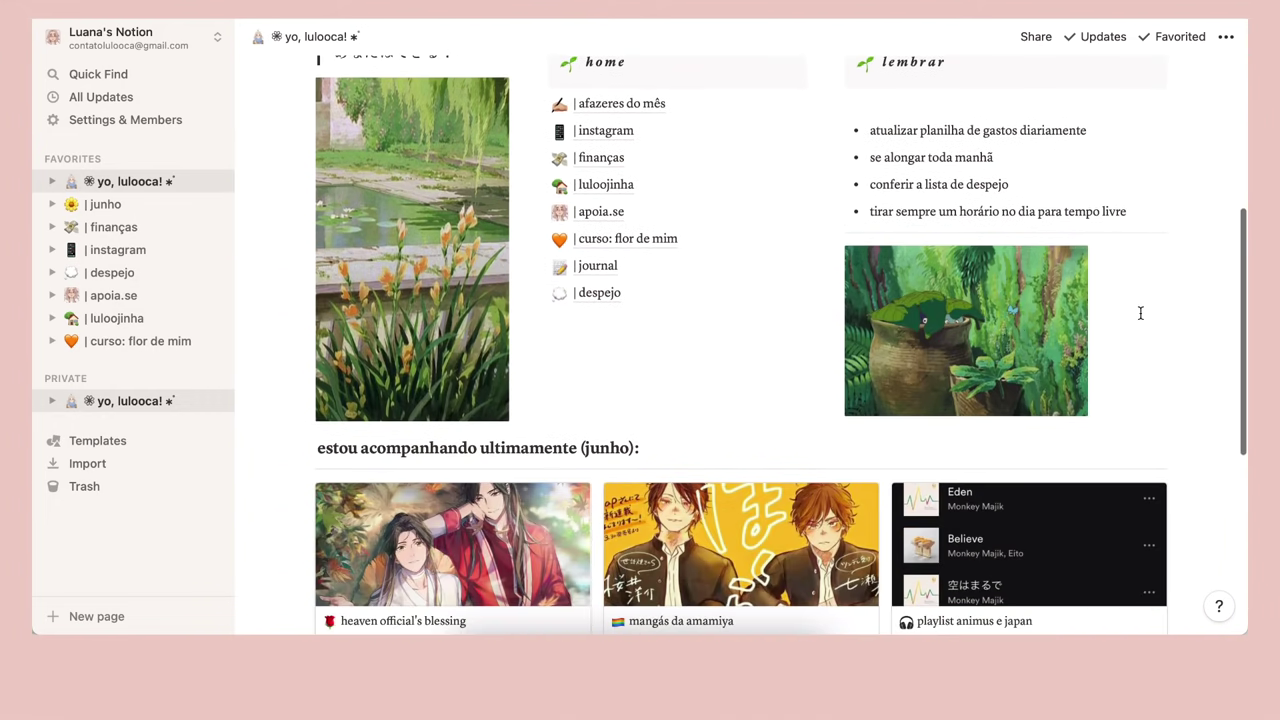
{"action": "scroll", "coordinate": [1140, 313], "scroll_direction": "down", "scroll_amount": 1}
{"action": "scroll", "coordinate": [1140, 313], "scroll_direction": "up", "scroll_amount": 4}
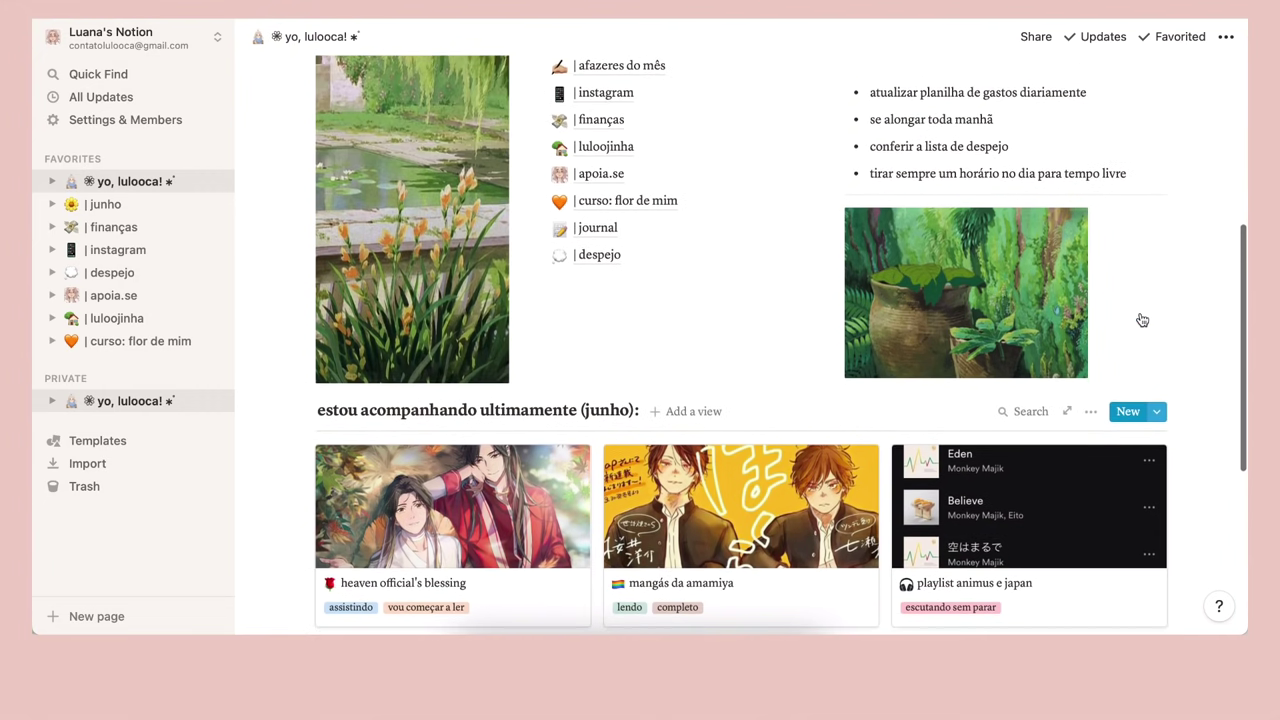
{"action": "scroll", "coordinate": [1140, 313], "scroll_direction": "up", "scroll_amount": 1}
{"action": "scroll", "coordinate": [1140, 313], "scroll_direction": "up", "scroll_amount": 1}
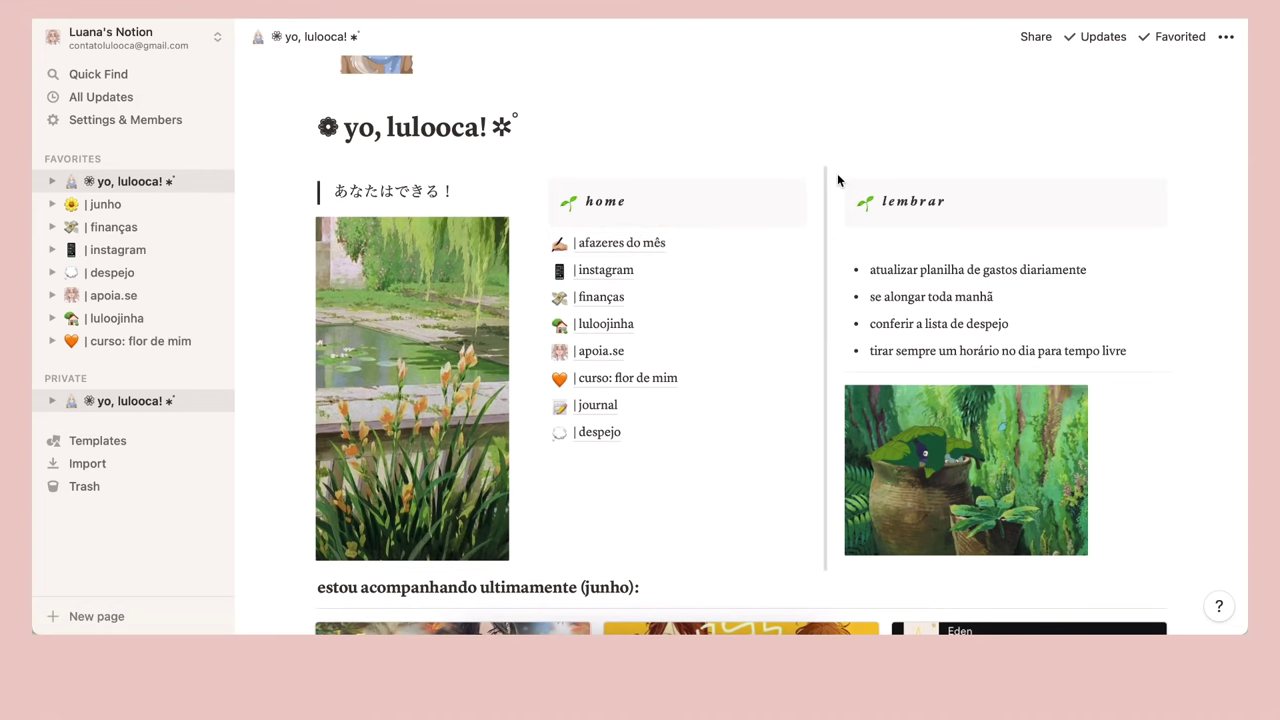
{"action": "scroll", "coordinate": [837, 175], "scroll_direction": "up", "scroll_amount": 4}
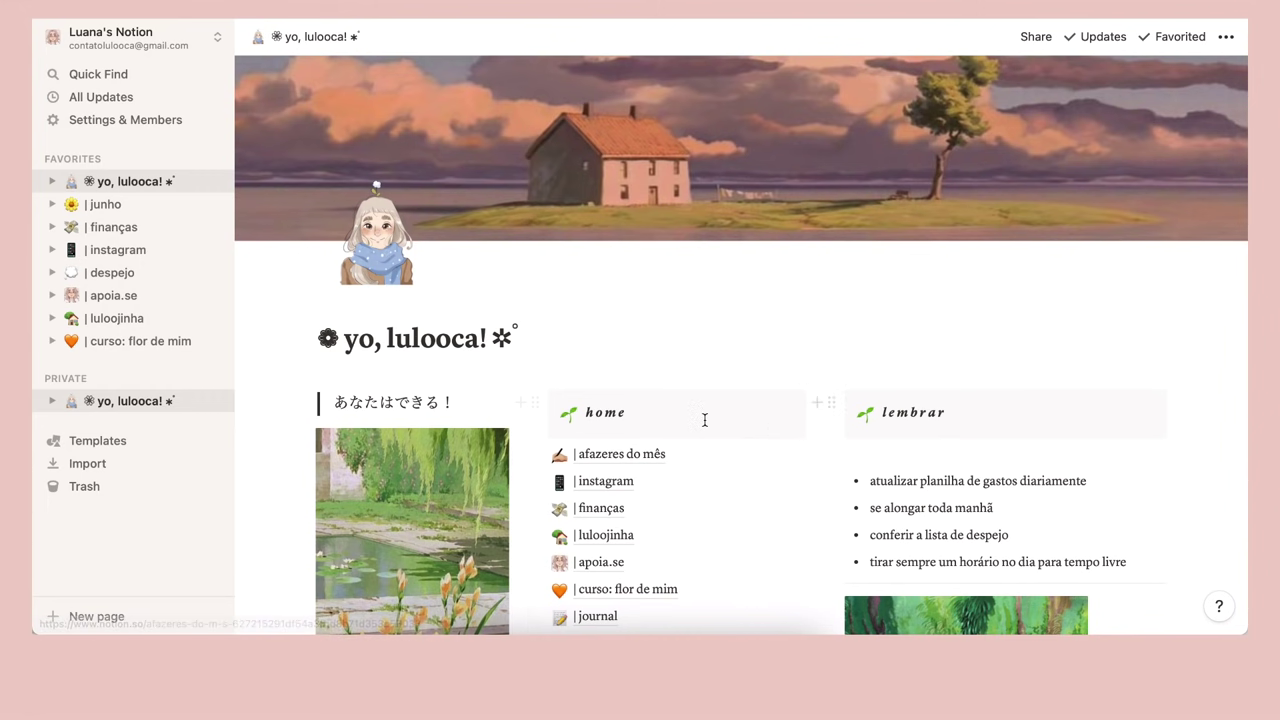
{"action": "scroll", "coordinate": [705, 426], "scroll_direction": "down", "scroll_amount": 1}
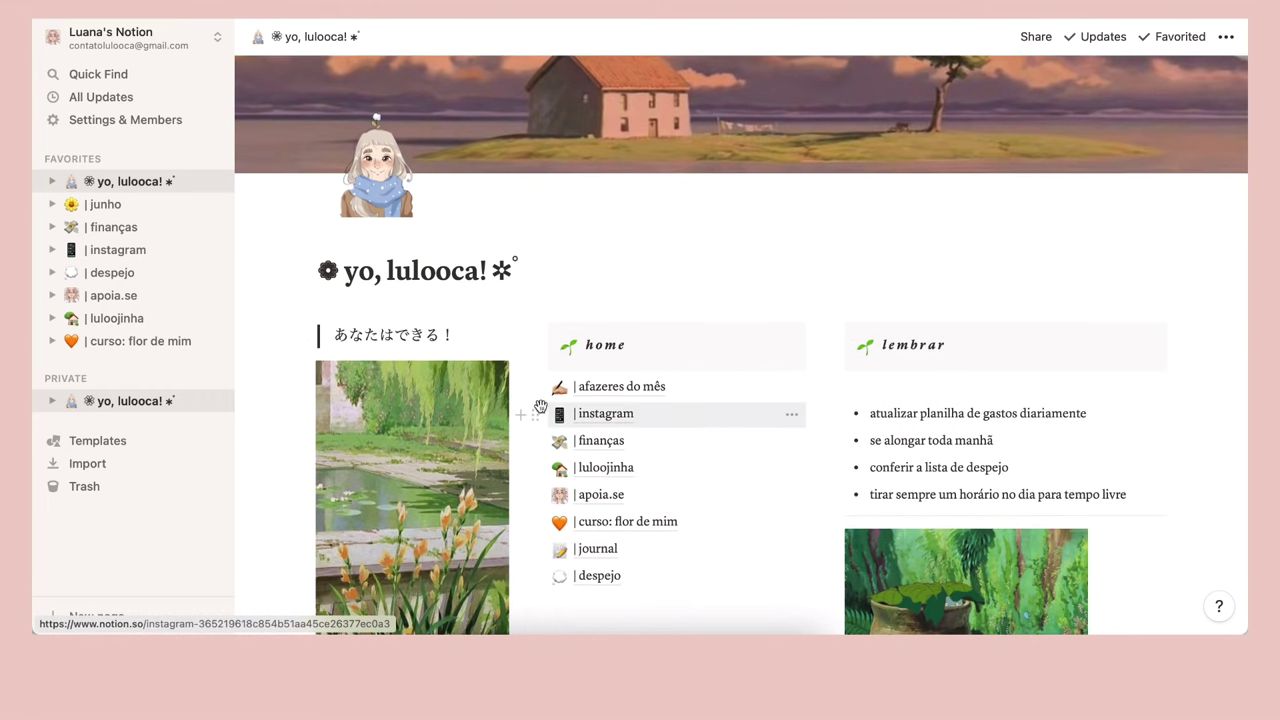
{"action": "scroll", "coordinate": [743, 314], "scroll_direction": "down", "scroll_amount": 5}
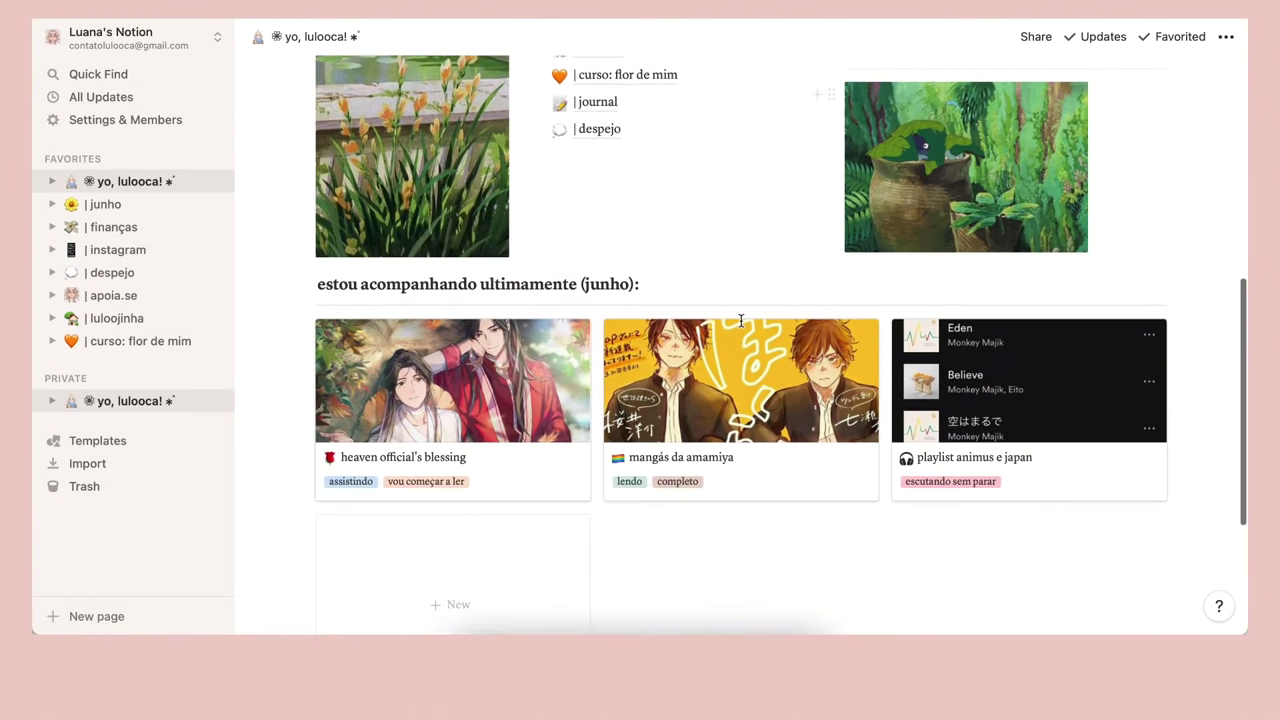
{"action": "scroll", "coordinate": [741, 320], "scroll_direction": "down", "scroll_amount": 2}
{"action": "scroll", "coordinate": [741, 320], "scroll_direction": "up", "scroll_amount": 4}
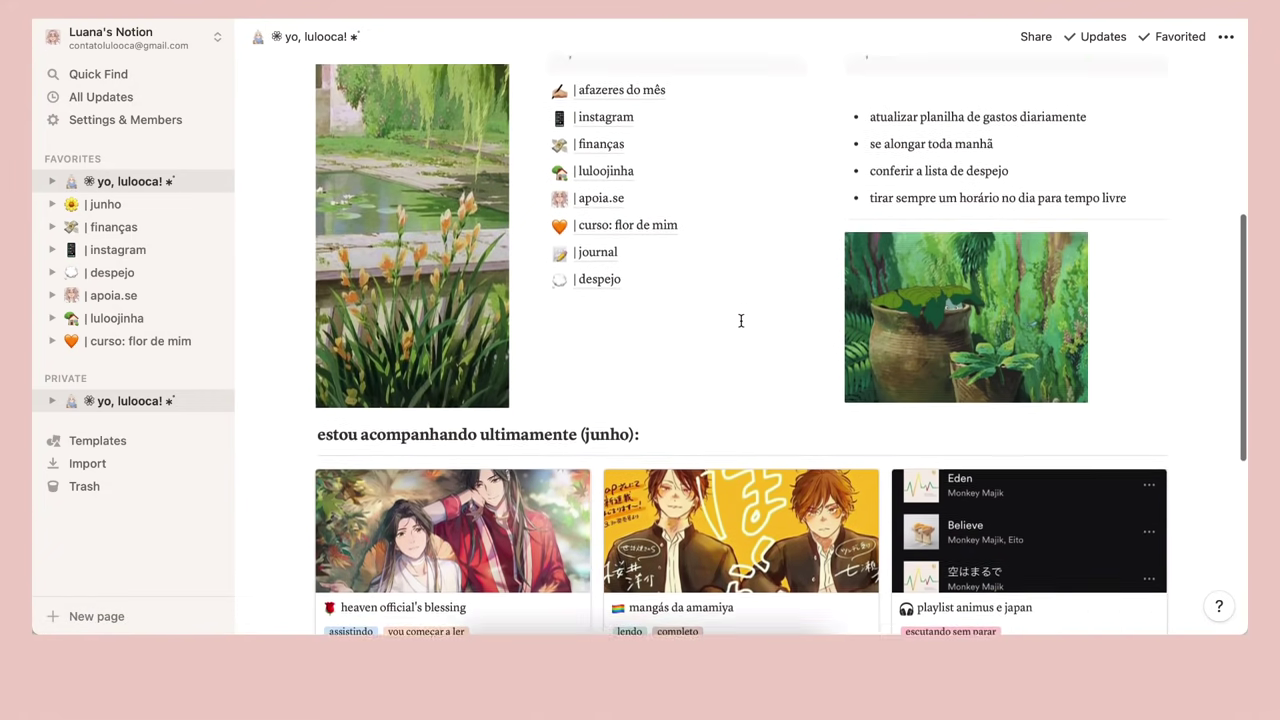
{"action": "scroll", "coordinate": [741, 320], "scroll_direction": "up", "scroll_amount": 3}
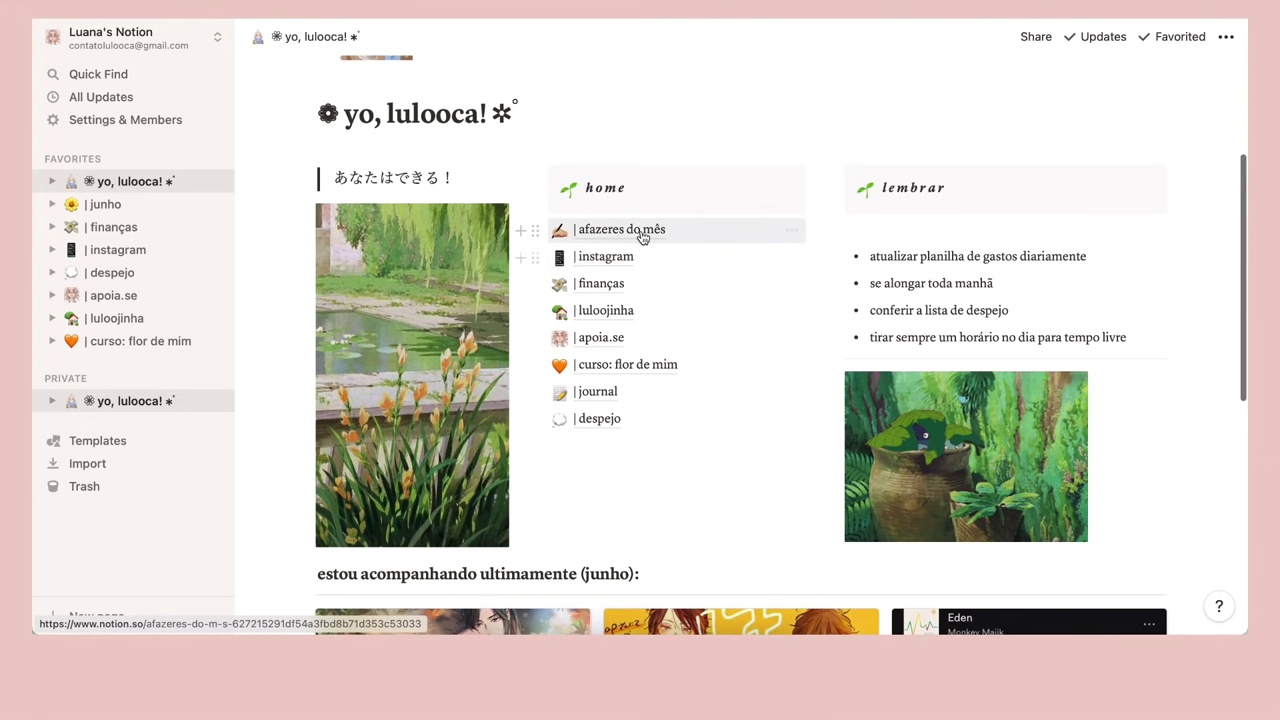
{"action": "left_click", "coordinate": [642, 236]}
{"action": "left_click", "coordinate": [312, 42]}
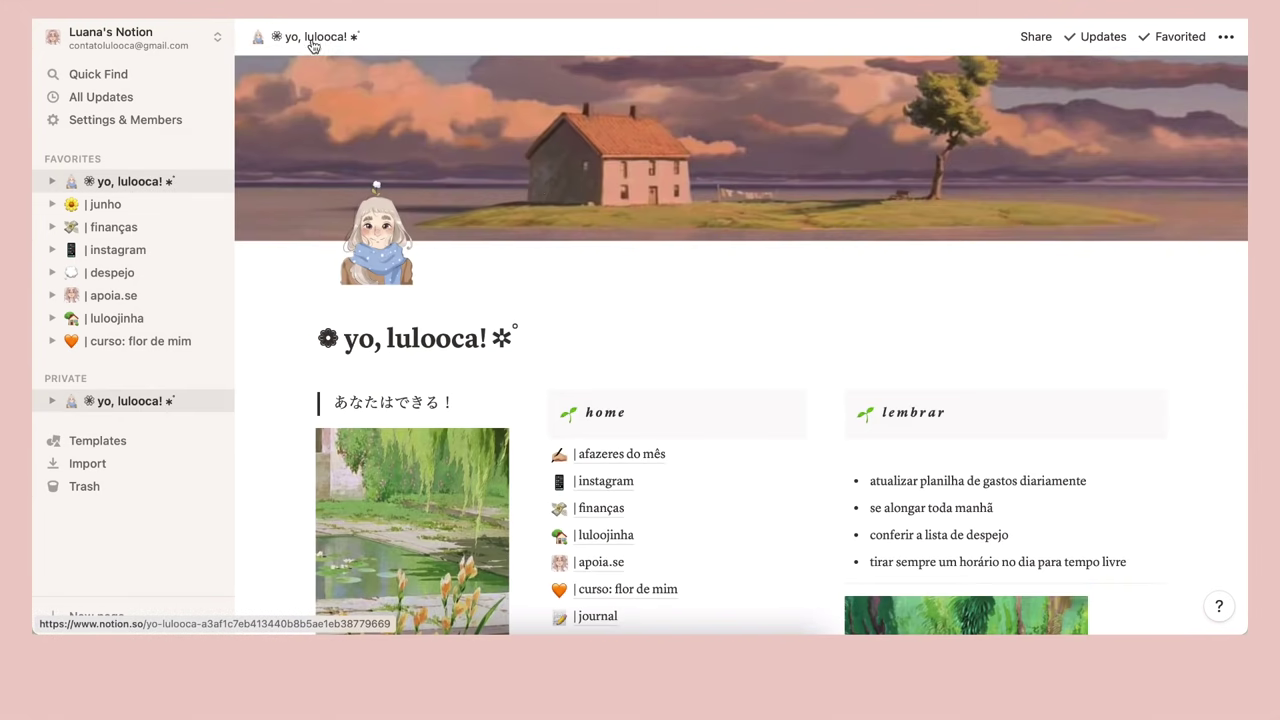
{"action": "scroll", "coordinate": [512, 184], "scroll_direction": "down", "scroll_amount": 3}
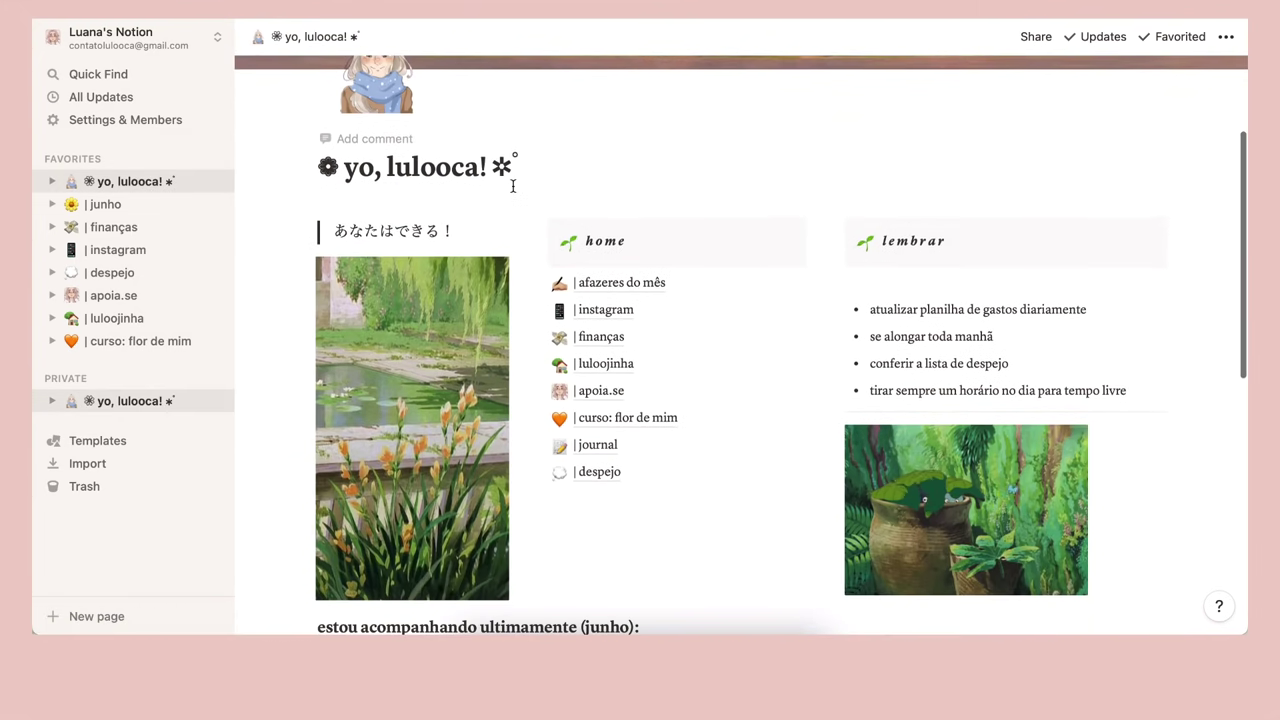
{"action": "scroll", "coordinate": [512, 186], "scroll_direction": "down", "scroll_amount": 1}
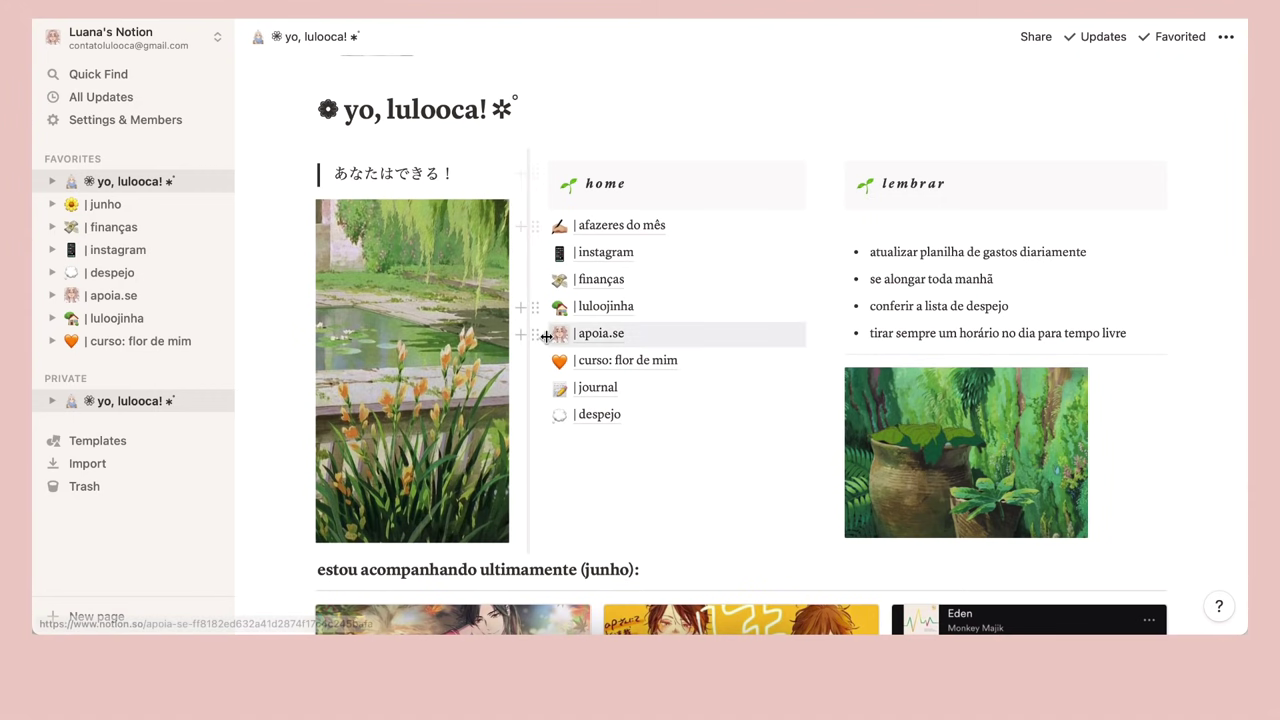
{"action": "scroll", "coordinate": [543, 331], "scroll_direction": "down", "scroll_amount": 5}
{"action": "scroll", "coordinate": [546, 337], "scroll_direction": "up", "scroll_amount": 10}
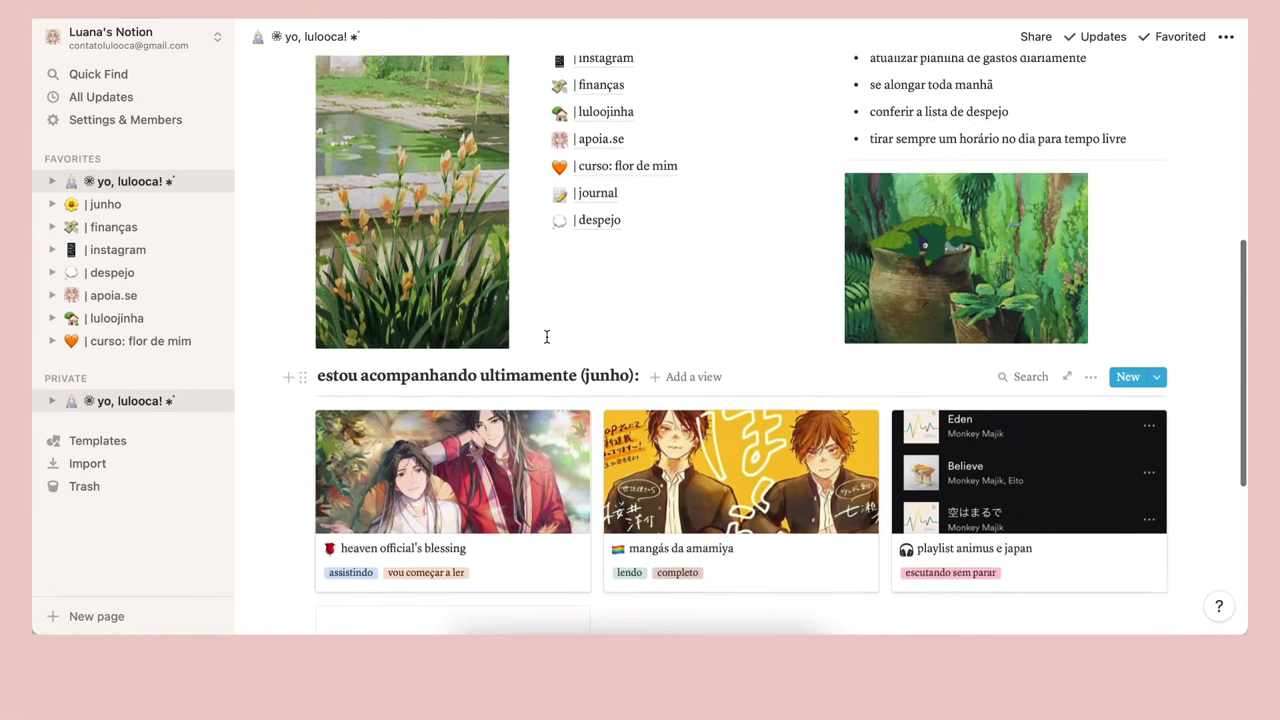
{"action": "scroll", "coordinate": [546, 337], "scroll_direction": "up", "scroll_amount": 1}
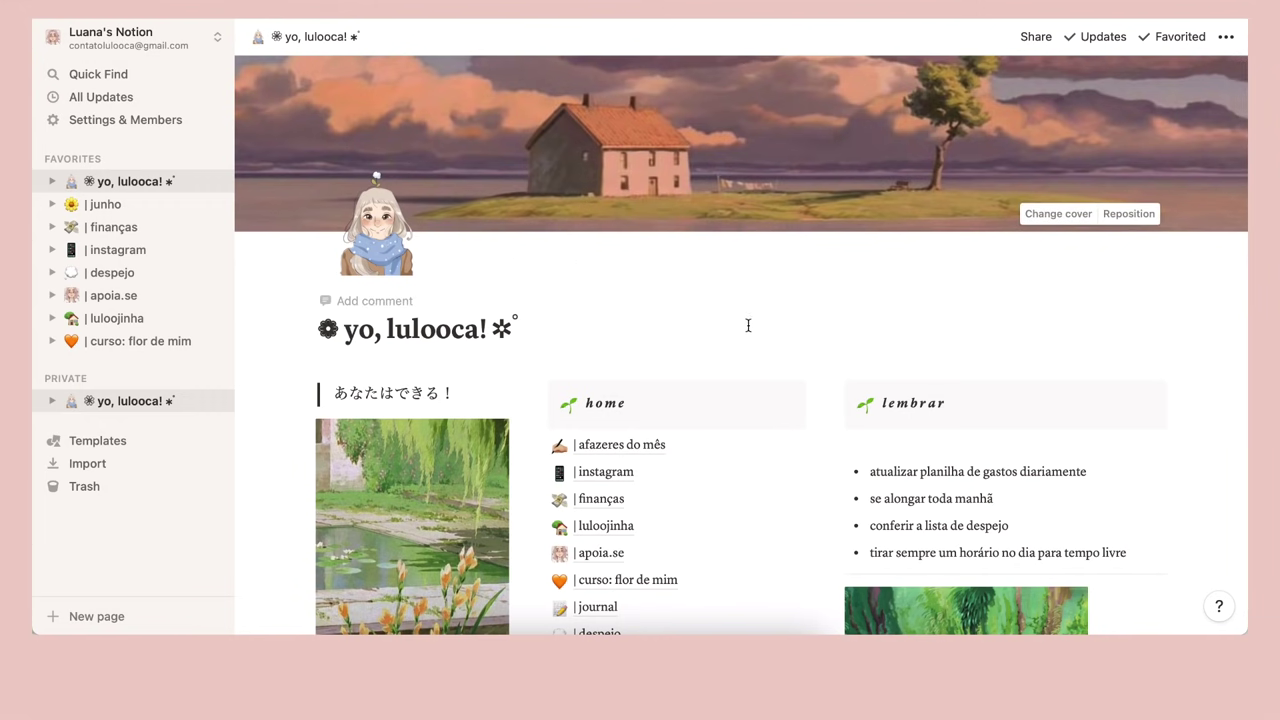
{"action": "scroll", "coordinate": [755, 327], "scroll_direction": "down", "scroll_amount": 2}
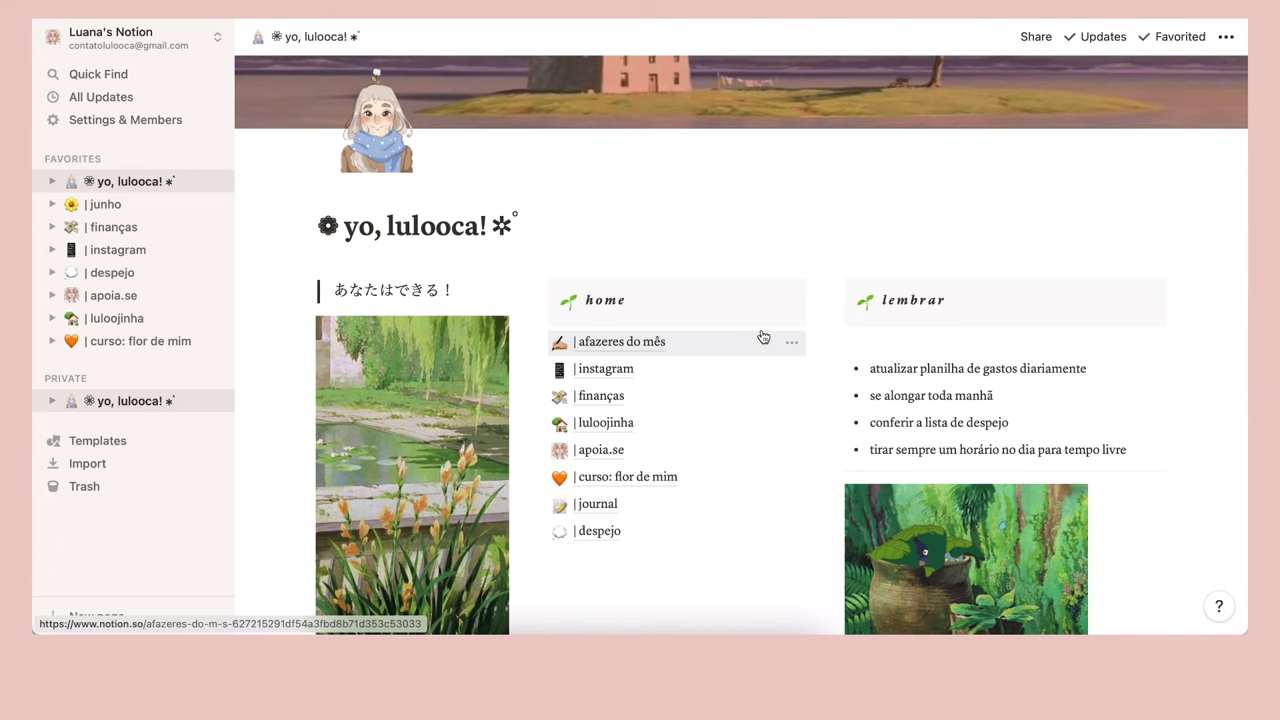
{"action": "scroll", "coordinate": [763, 337], "scroll_direction": "down", "scroll_amount": 1}
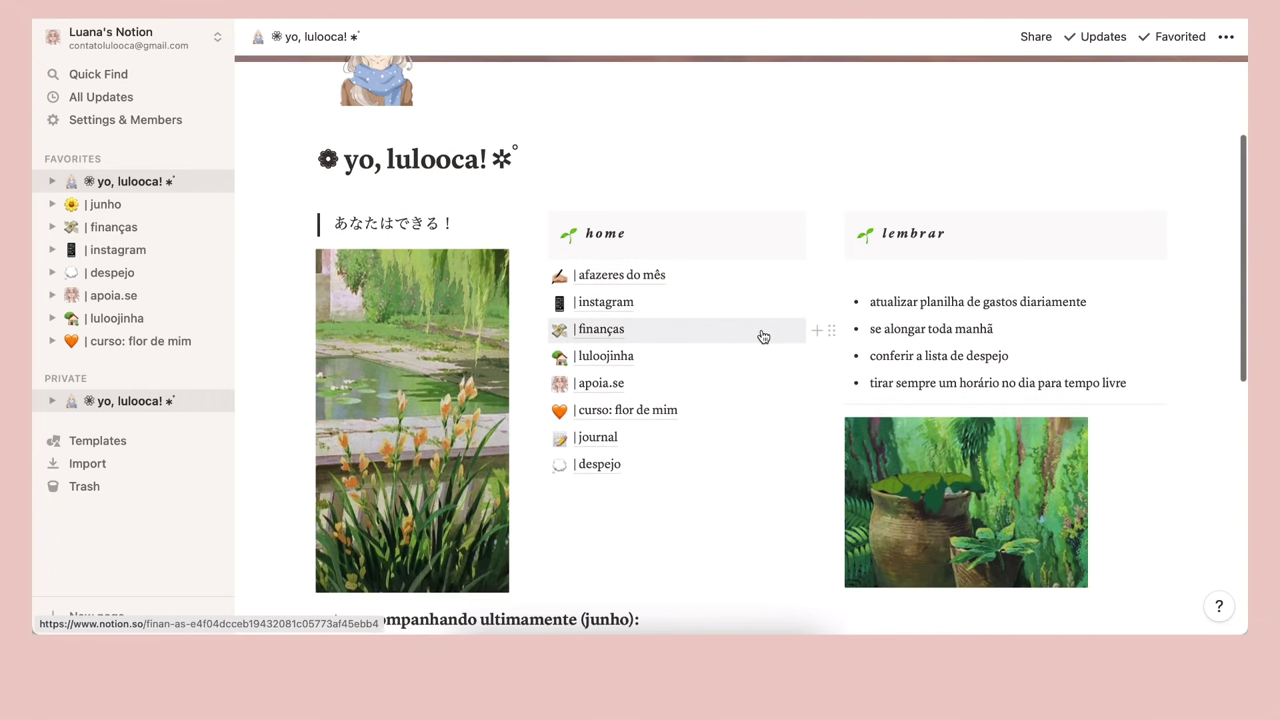
{"action": "scroll", "coordinate": [763, 337], "scroll_direction": "down", "scroll_amount": 3}
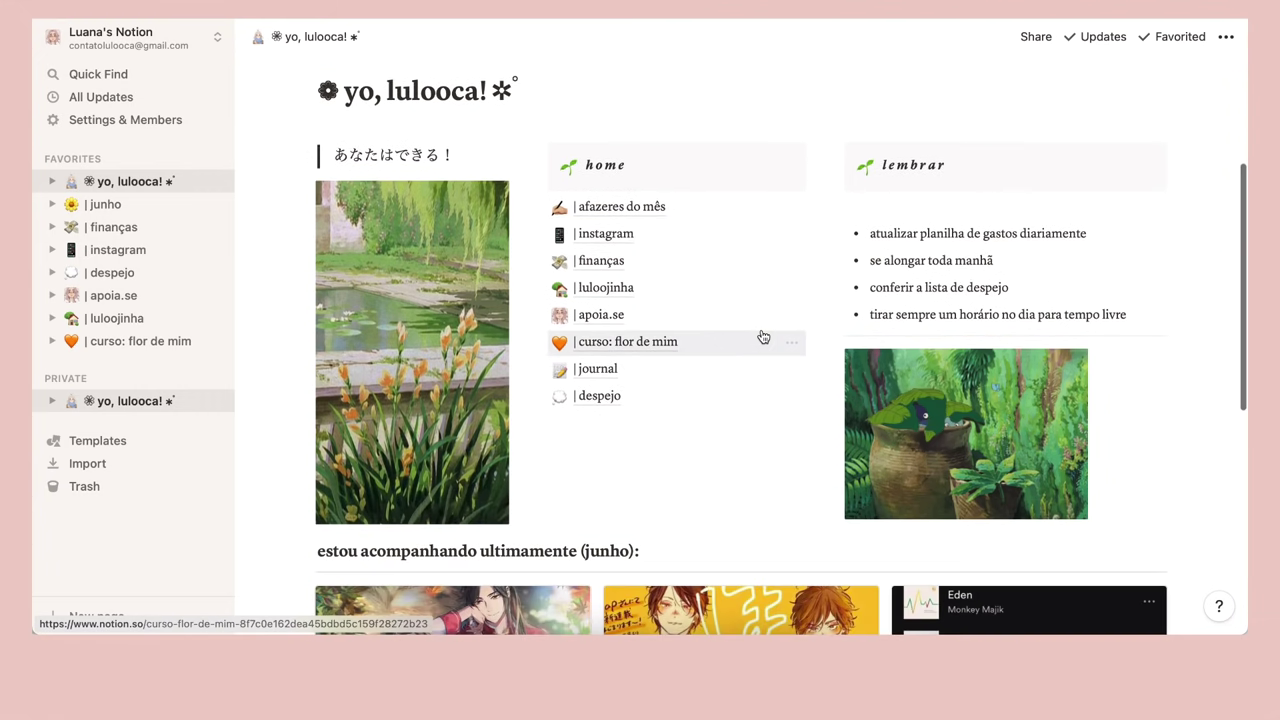
{"action": "scroll", "coordinate": [761, 330], "scroll_direction": "down", "scroll_amount": 2}
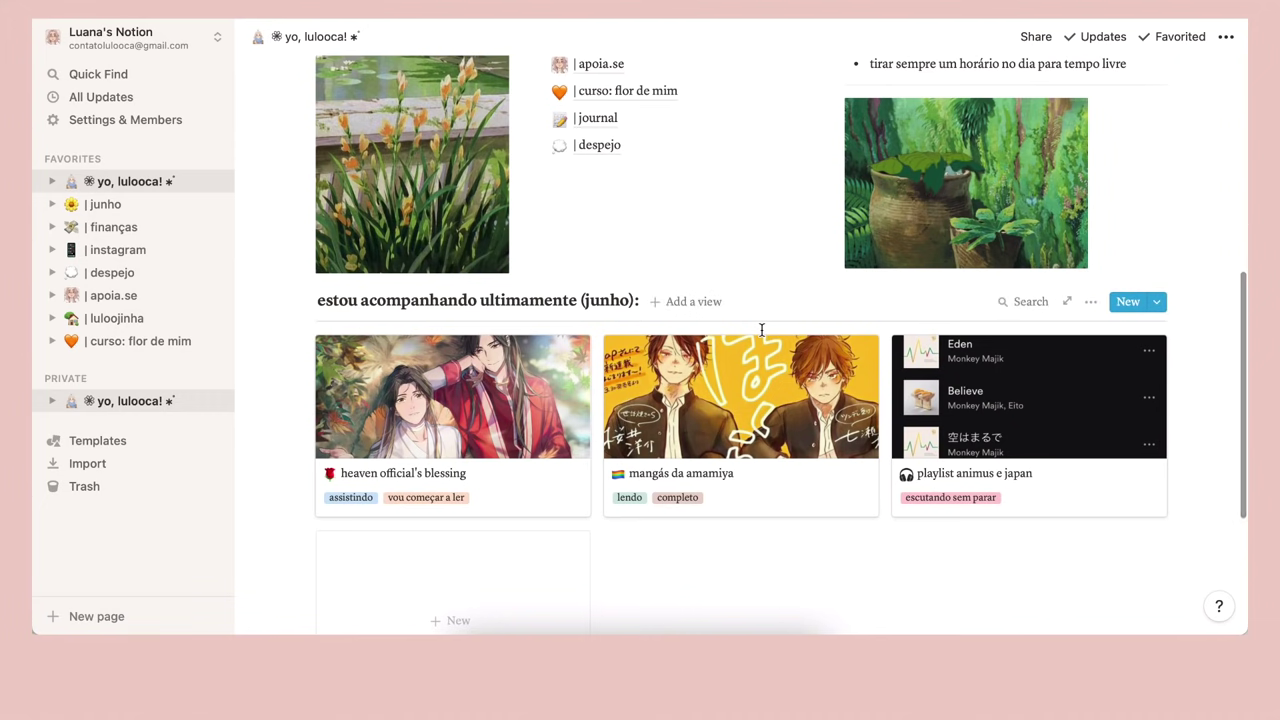
{"action": "scroll", "coordinate": [761, 330], "scroll_direction": "up", "scroll_amount": 3}
{"action": "scroll", "coordinate": [761, 330], "scroll_direction": "up", "scroll_amount": 2}
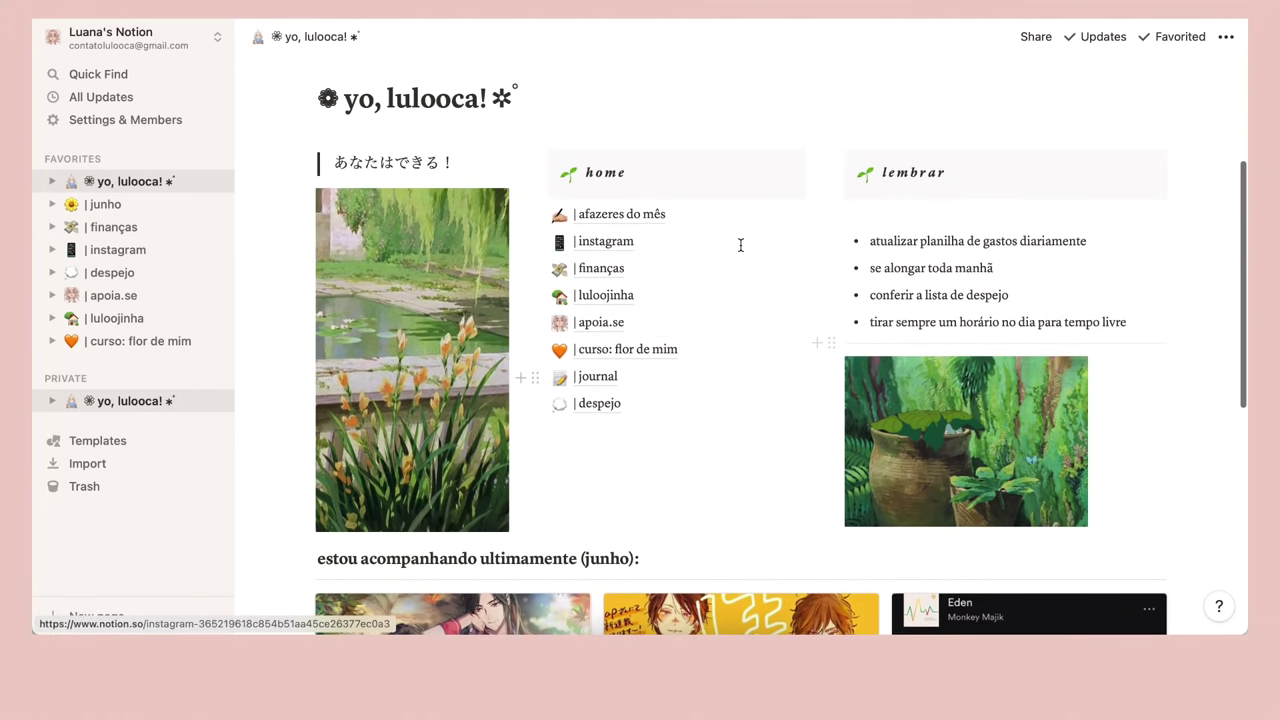
{"action": "scroll", "coordinate": [690, 392], "scroll_direction": "up", "scroll_amount": 2}
{"action": "scroll", "coordinate": [690, 392], "scroll_direction": "up", "scroll_amount": 1}
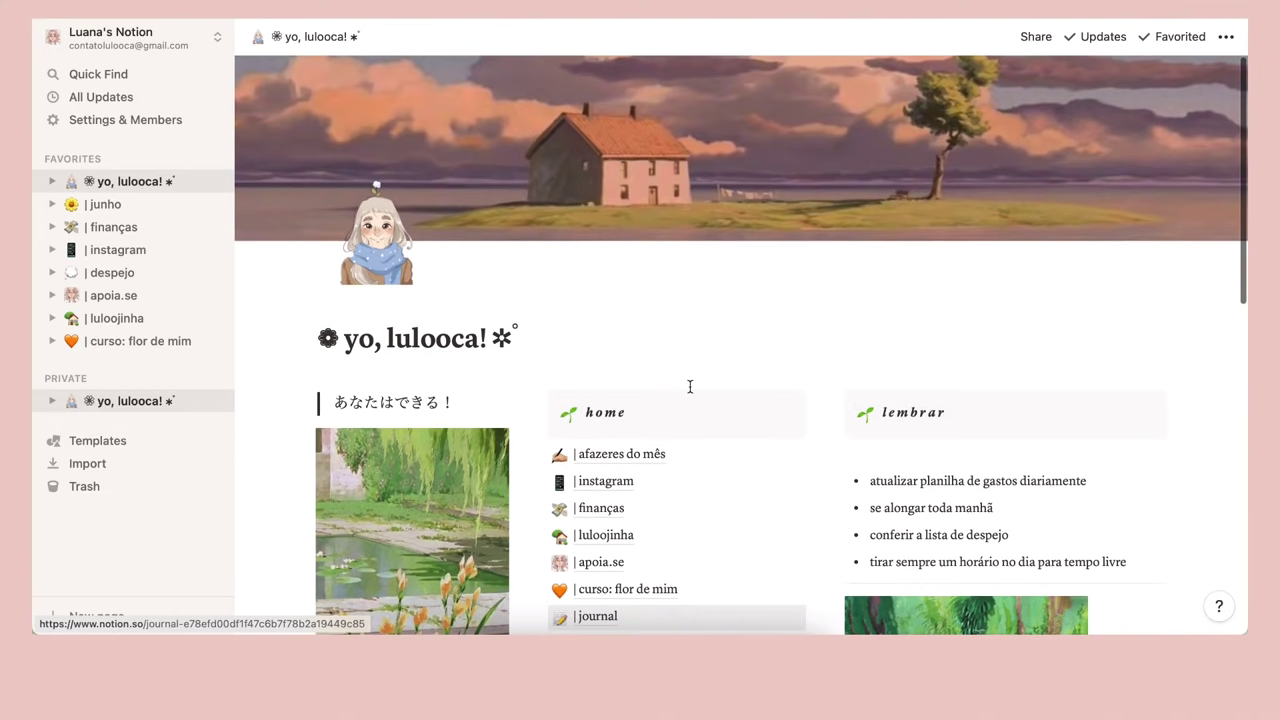